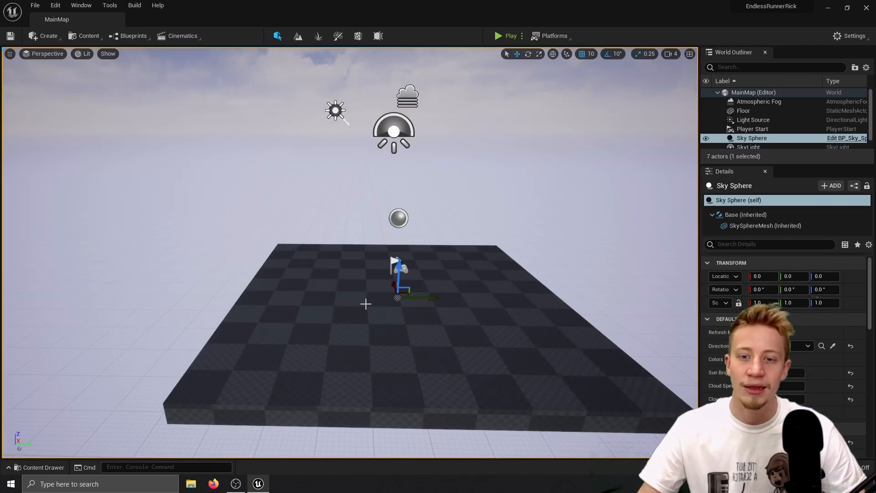
- Open the Drunk_Run_Forward_Skeleton asset from the Character folder and preview its ForwardFlip_Anim and Running_Anim animations
{"action": "right_click_drag", "start_coordinate": [366, 303], "coordinate": [436, 268]}
{"action": "key", "text": "ctrl+space"}
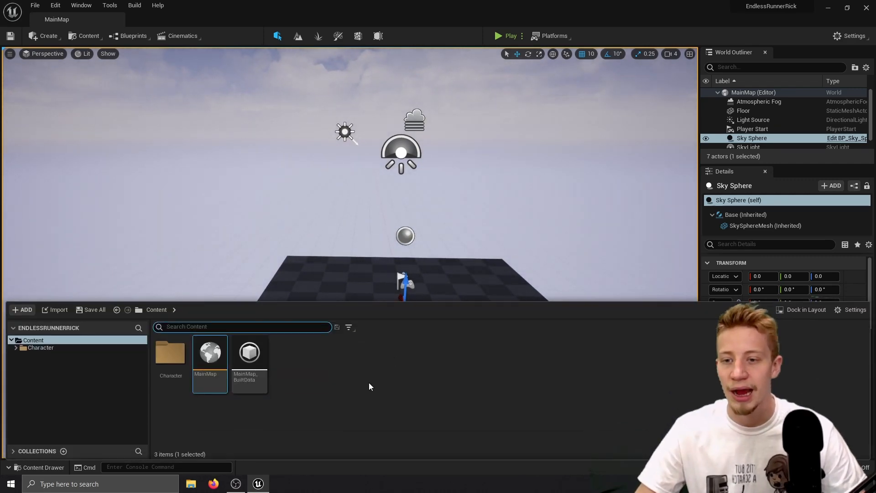
{"action": "double_click", "coordinate": [172, 361]}
{"action": "double_click", "coordinate": [213, 360]}
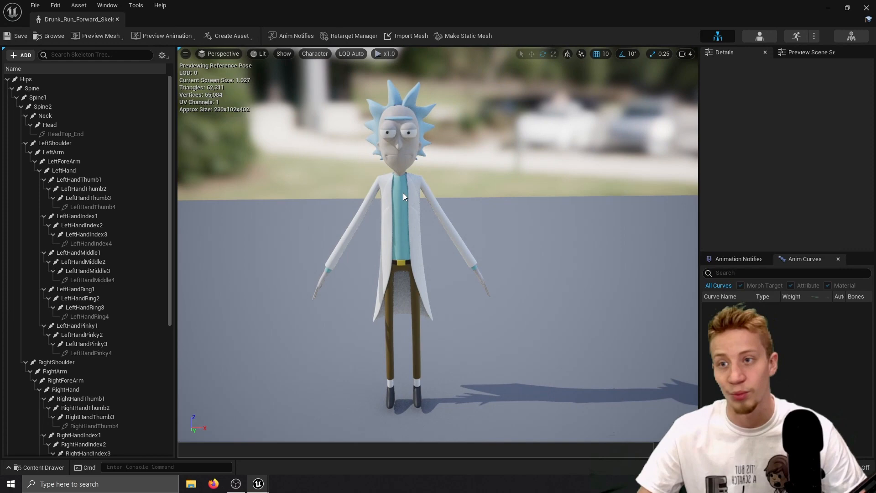
{"action": "left_click", "coordinate": [159, 36]}
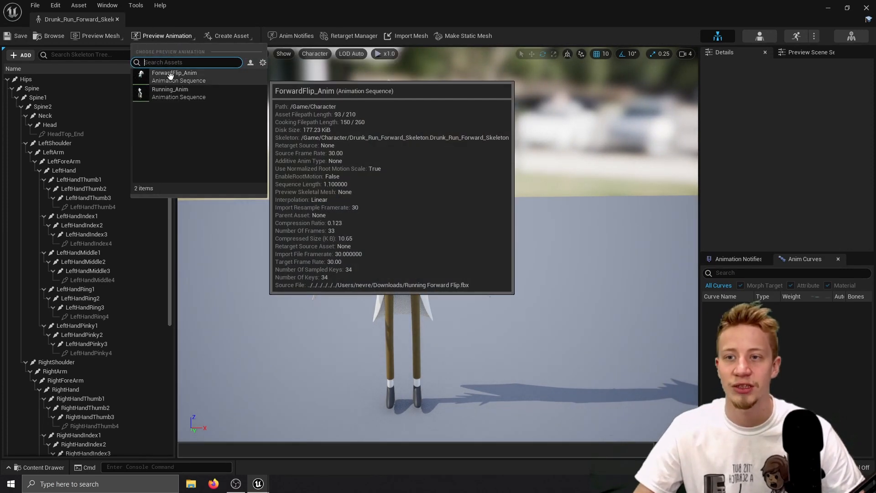
{"action": "left_click", "coordinate": [170, 74]}
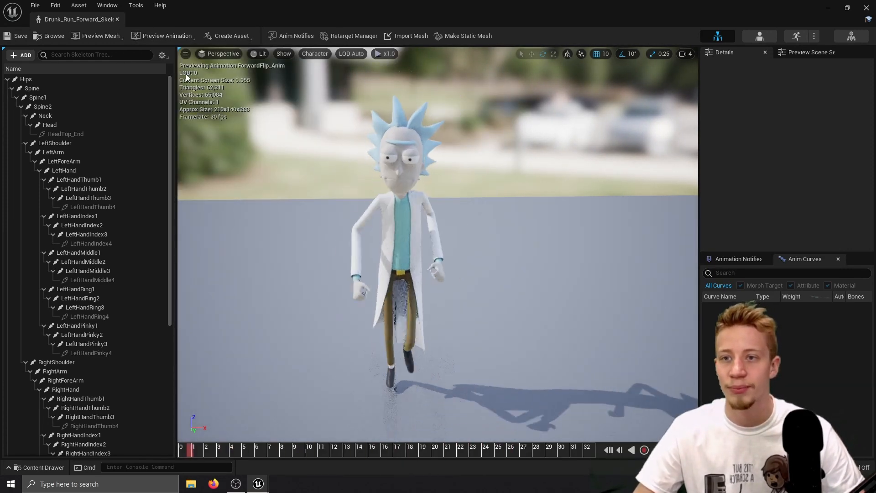
{"action": "left_click", "coordinate": [167, 35]}
{"action": "left_click", "coordinate": [170, 83]}
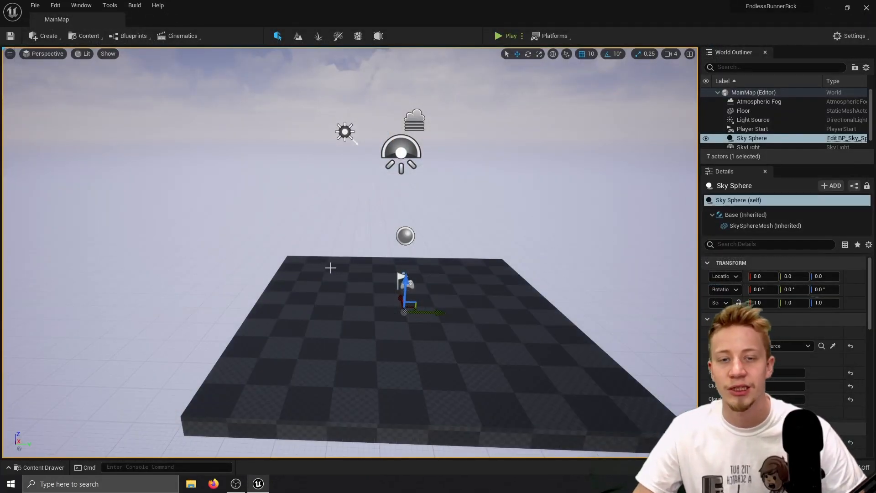
- Create a new folder named Blueprints in the project's root Content folder
{"action": "key", "text": "ctrl+space"}
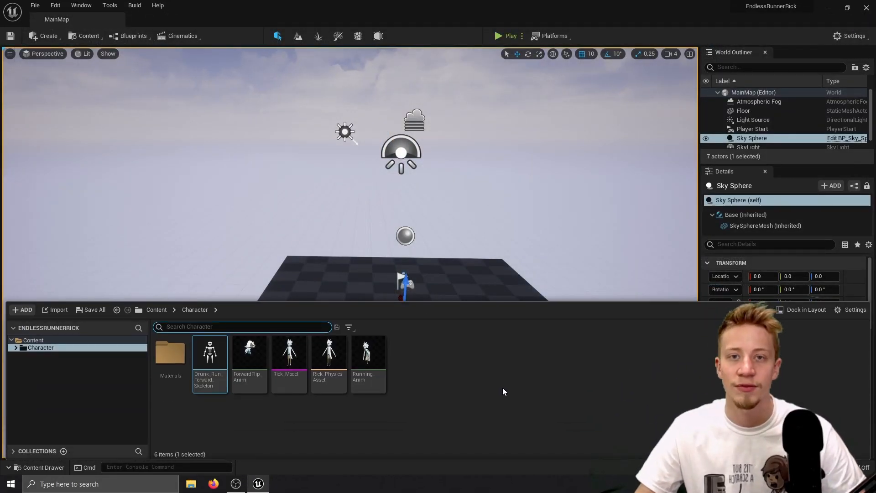
{"action": "left_click", "coordinate": [396, 314]}
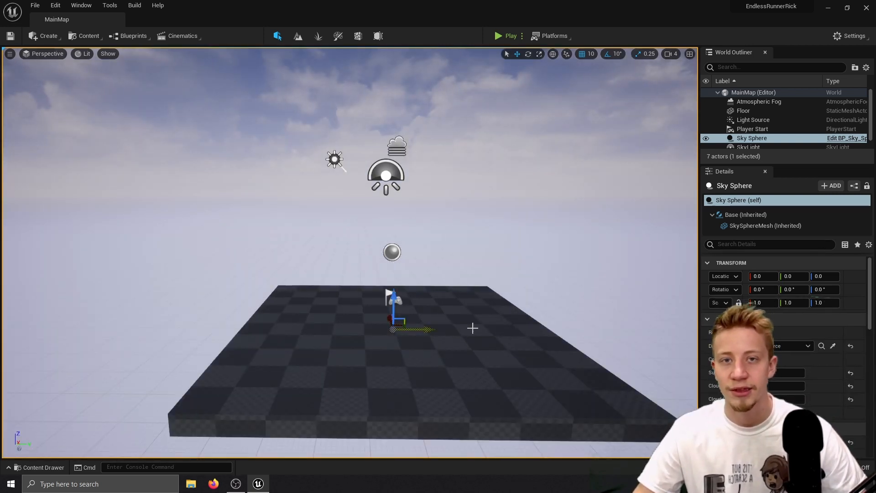
{"action": "key", "text": "ctrl+space"}
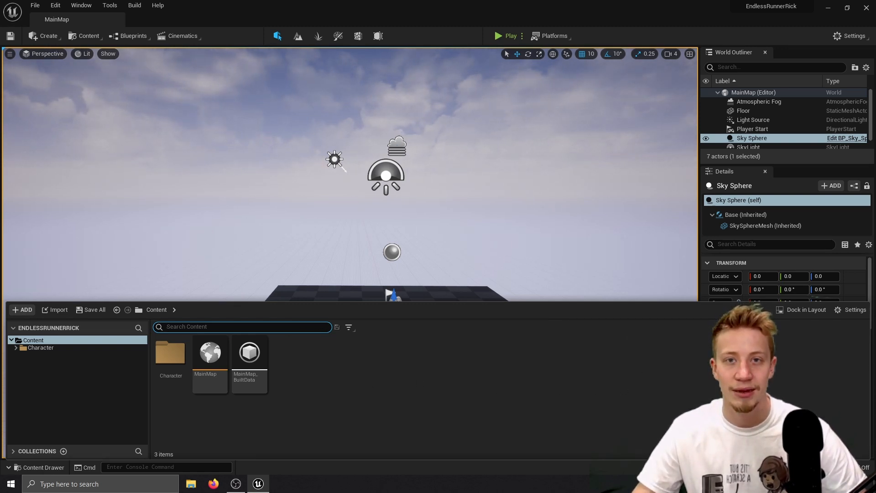
{"action": "left_click", "coordinate": [329, 417]}
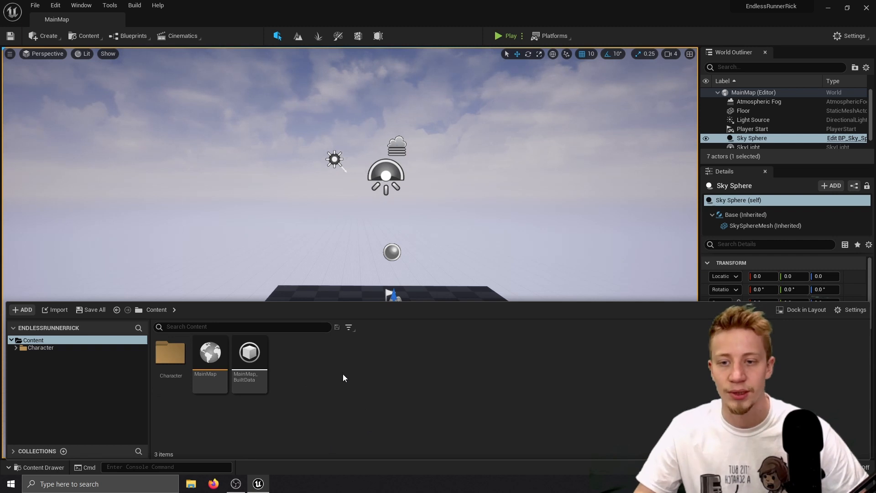
{"action": "right_click", "coordinate": [351, 356]}
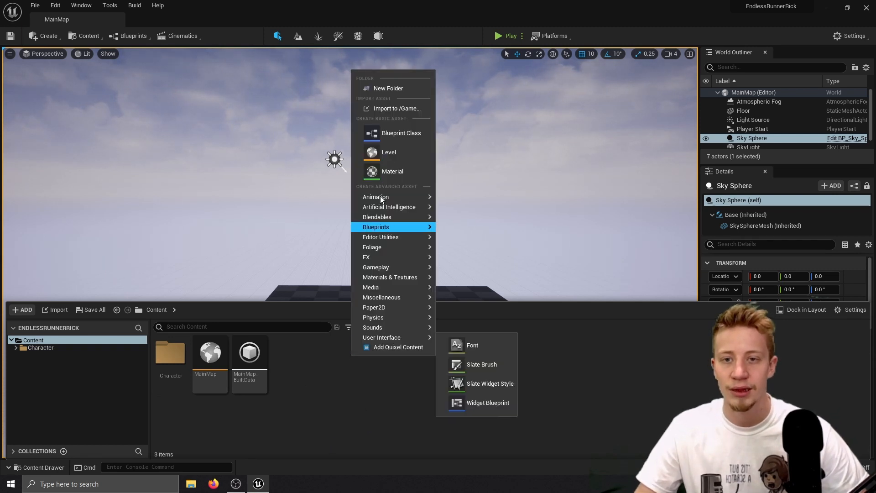
{"action": "left_click", "coordinate": [392, 88]}
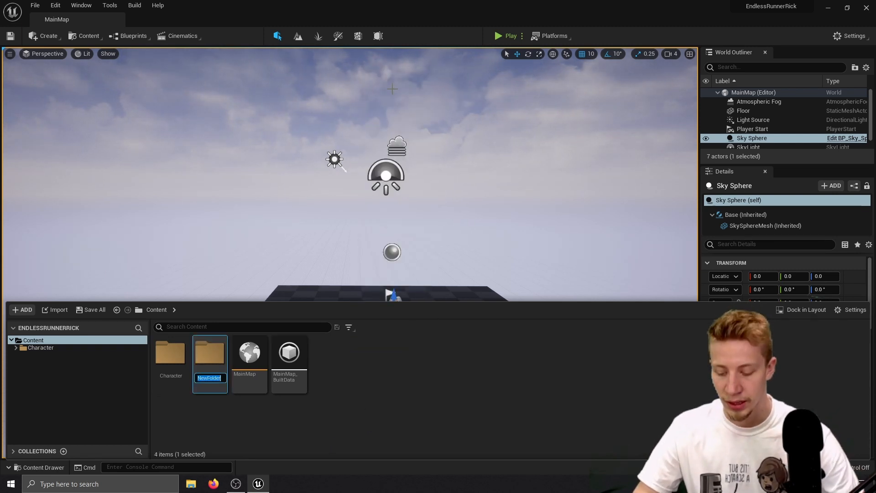
{"action": "type", "text": "Blueprin"}
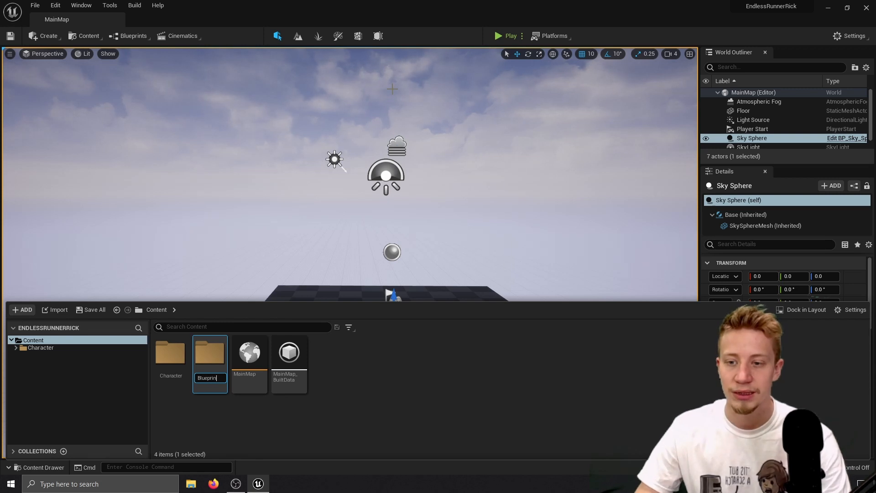
{"action": "type", "text": "ts"}
{"action": "key", "text": "Return"}
- Create a Blueprint class in the Blueprints folder with Character as its parent class and name it MainCharacter_BP
{"action": "right_click", "coordinate": [274, 368]}
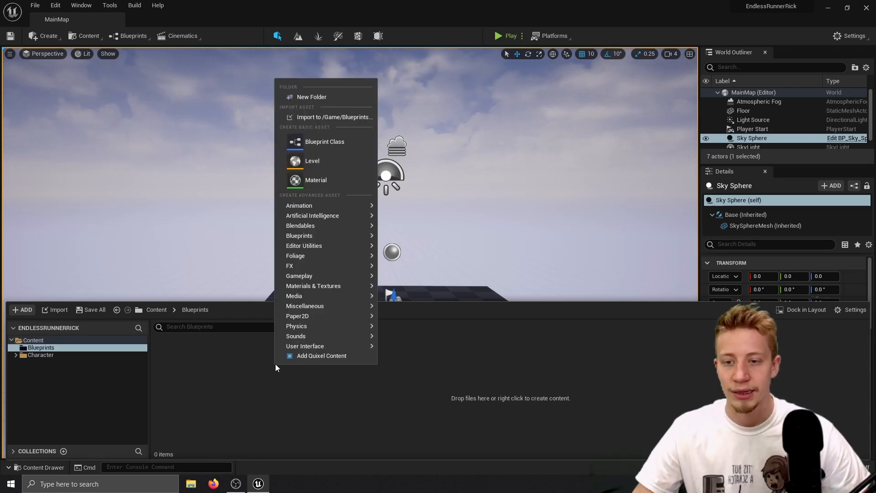
{"action": "left_click", "coordinate": [343, 141]}
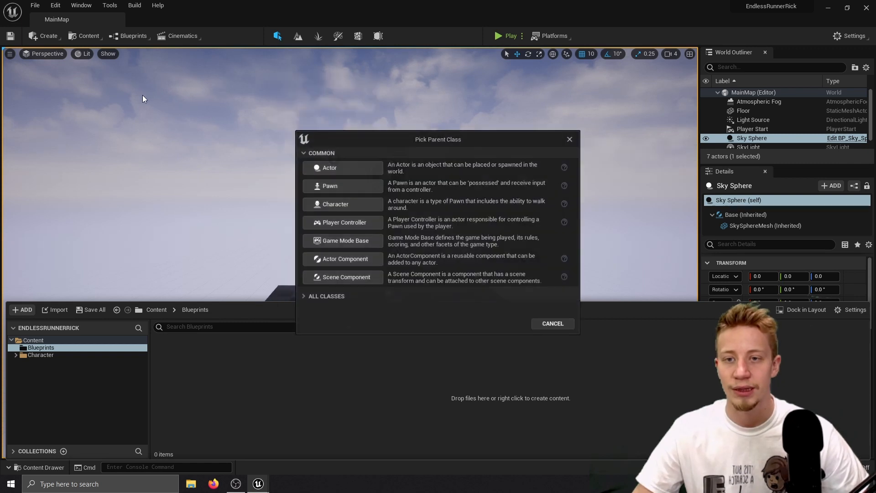
{"action": "left_click", "coordinate": [358, 204]}
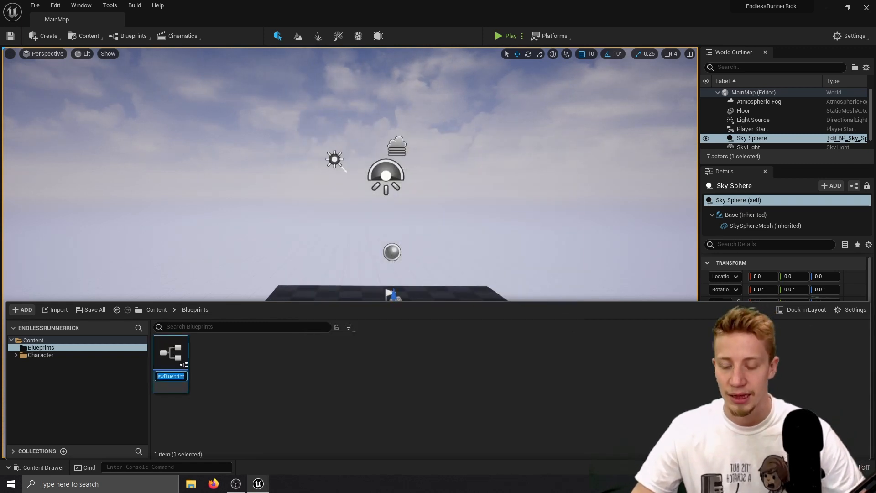
{"action": "type", "text": "MainChara"}
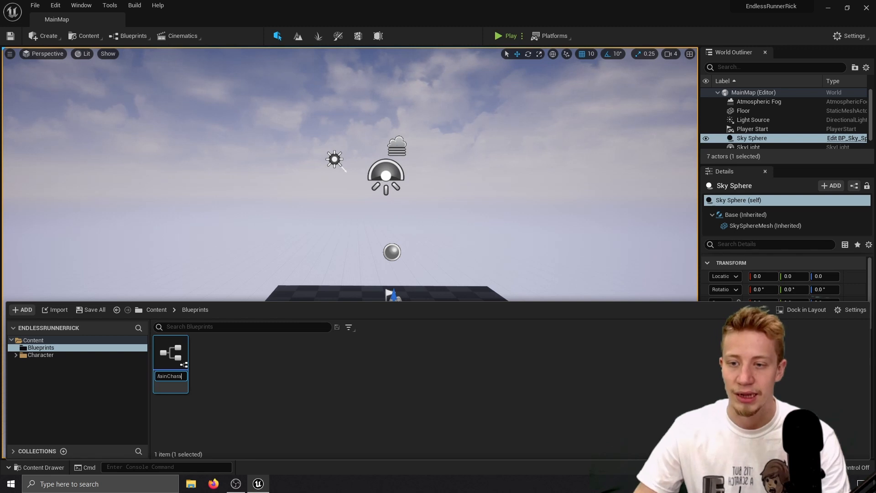
{"action": "type", "text": "cter_BP"}
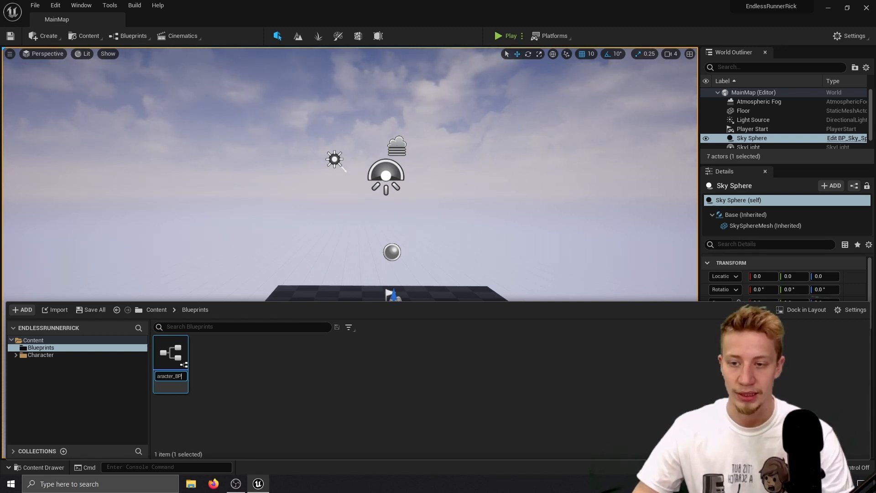
{"action": "key", "text": "Return"}
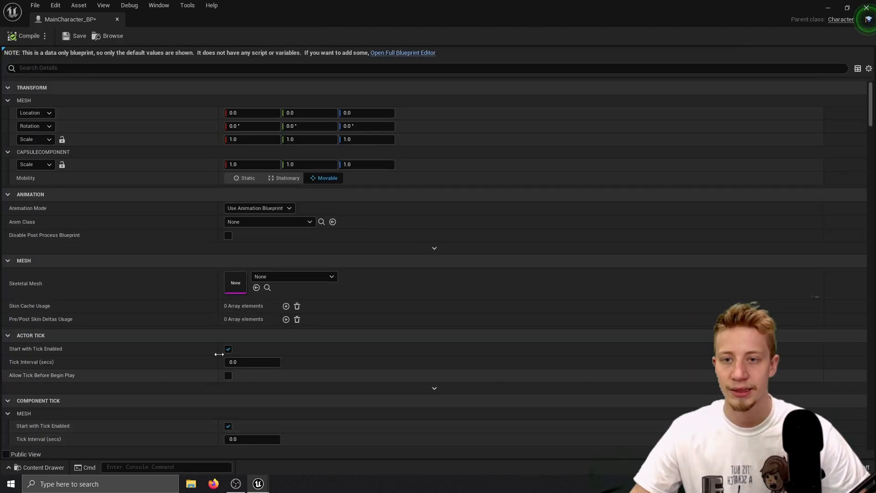
- Switch MainCharacter_BP to the full Blueprint editor and show its 3D viewport
{"action": "left_click", "coordinate": [431, 53]}
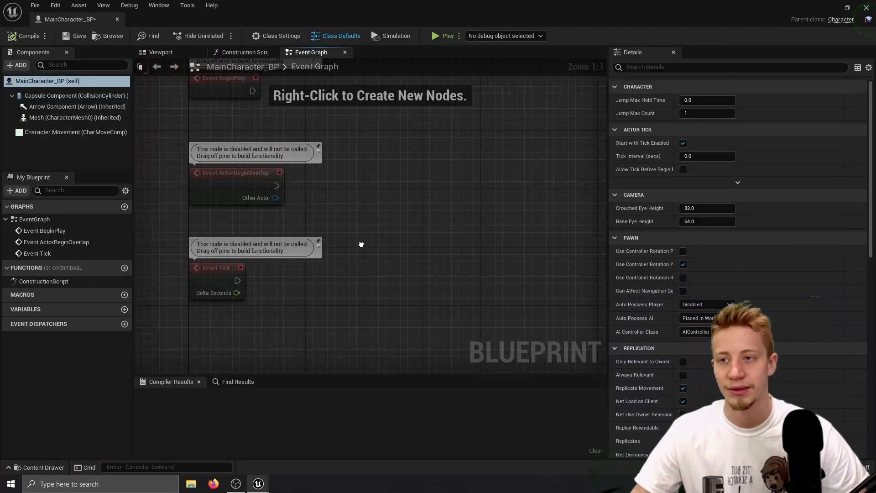
{"action": "right_click_drag", "start_coordinate": [360, 245], "coordinate": [432, 215]}
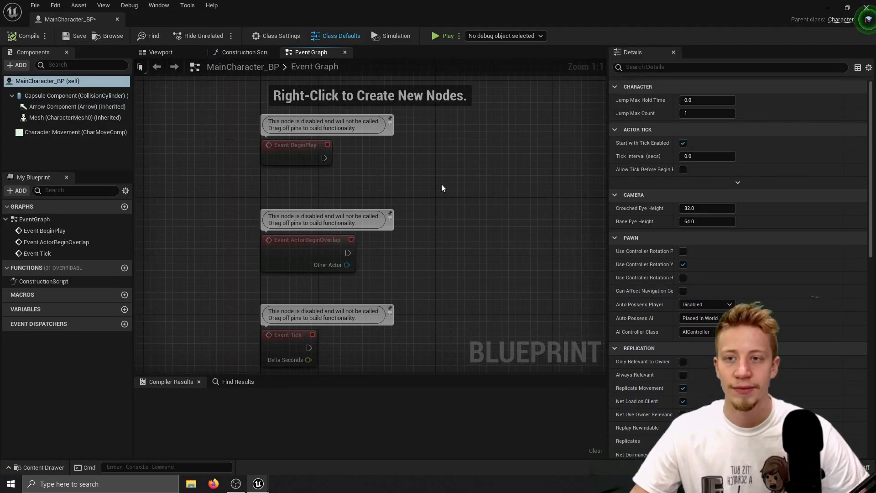
{"action": "left_click", "coordinate": [178, 52]}
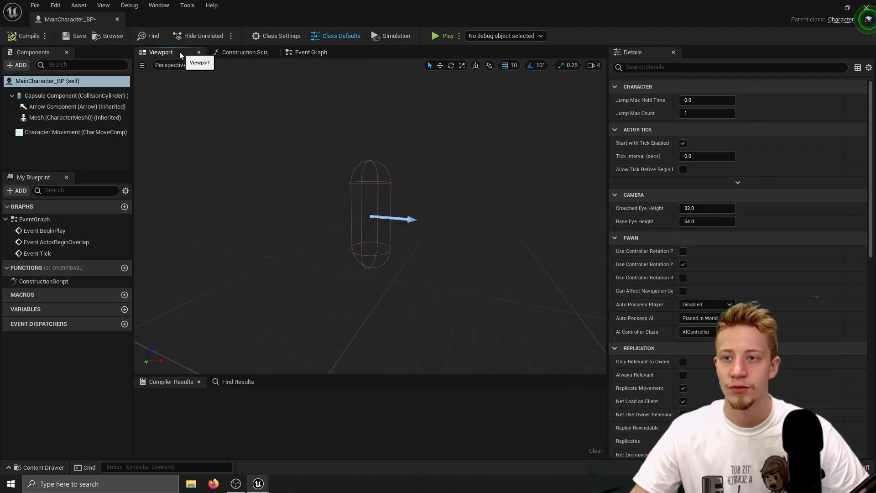
- Assign Rick_Model as the skeletal mesh of the character's inherited Mesh component
{"action": "left_click", "coordinate": [64, 120]}
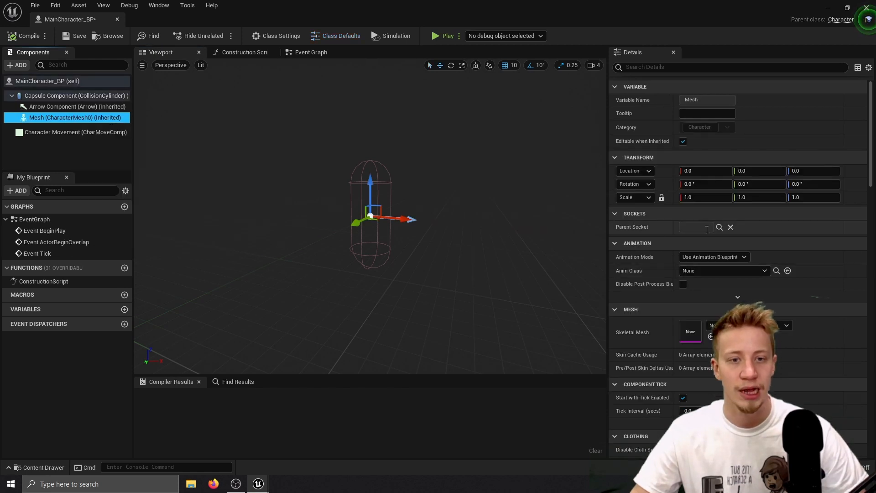
{"action": "scroll", "coordinate": [693, 224], "scroll_direction": "down", "scroll_amount": 3}
{"action": "scroll", "coordinate": [682, 220], "scroll_direction": "down", "scroll_amount": 3}
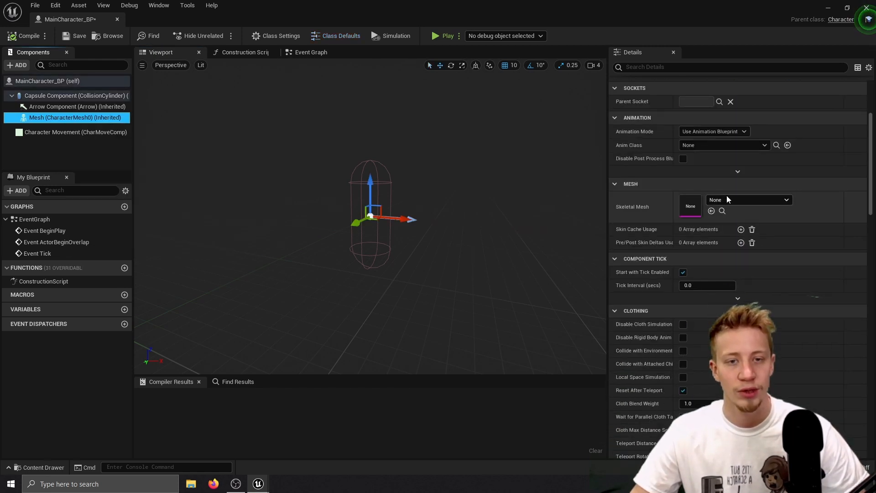
{"action": "left_click", "coordinate": [754, 201]}
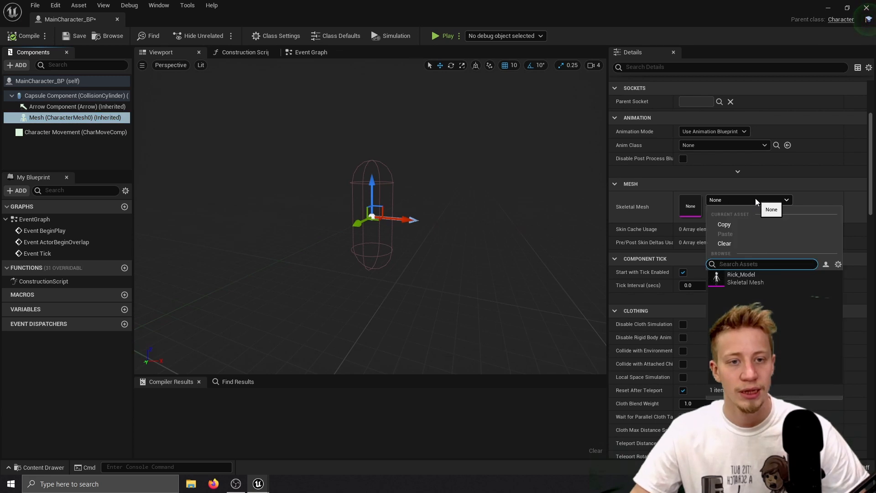
{"action": "left_click", "coordinate": [748, 281]}
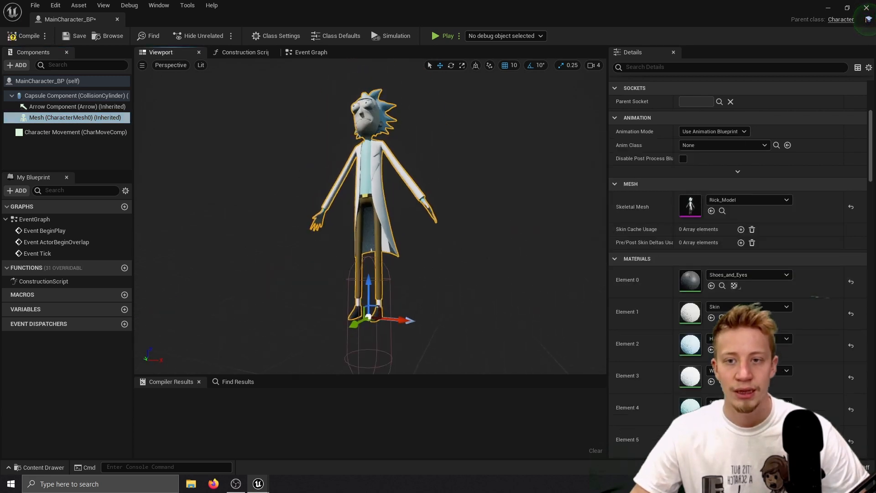
{"action": "key", "text": "f"}
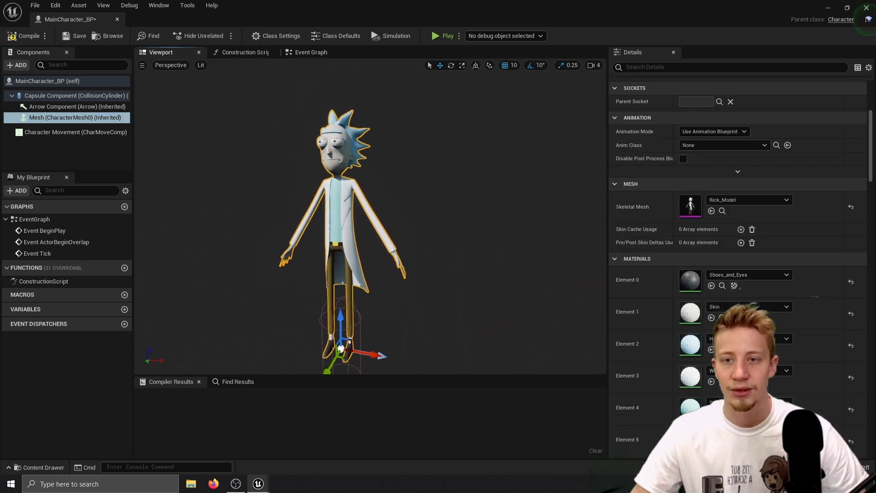
- Lower the Rick mesh to Z location -100 and scale it uniformly to 0.5, compiling the blueprint in between
{"action": "right_click_drag", "start_coordinate": [402, 168], "coordinate": [402, 168]}
{"action": "key", "text": "F7"}
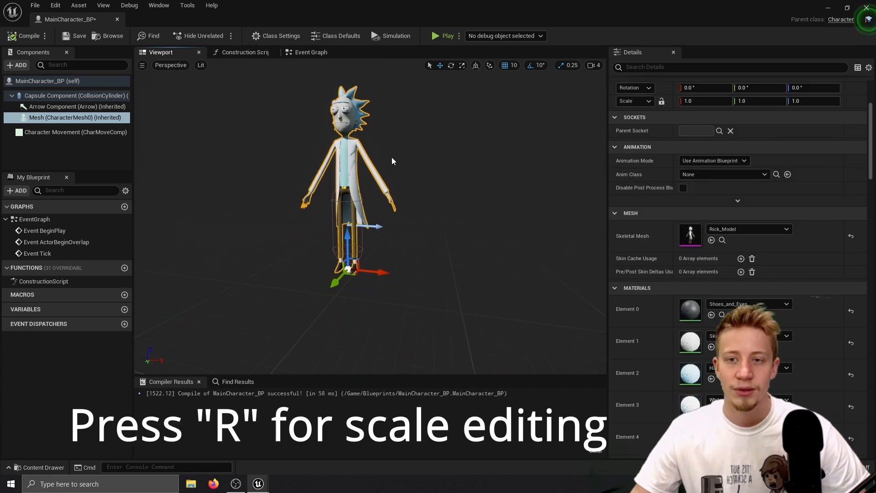
{"action": "key", "text": "r"}
{"action": "left_click_drag", "start_coordinate": [345, 268], "coordinate": [339, 284]}
{"action": "scroll", "coordinate": [666, 163], "scroll_direction": "up", "scroll_amount": 2}
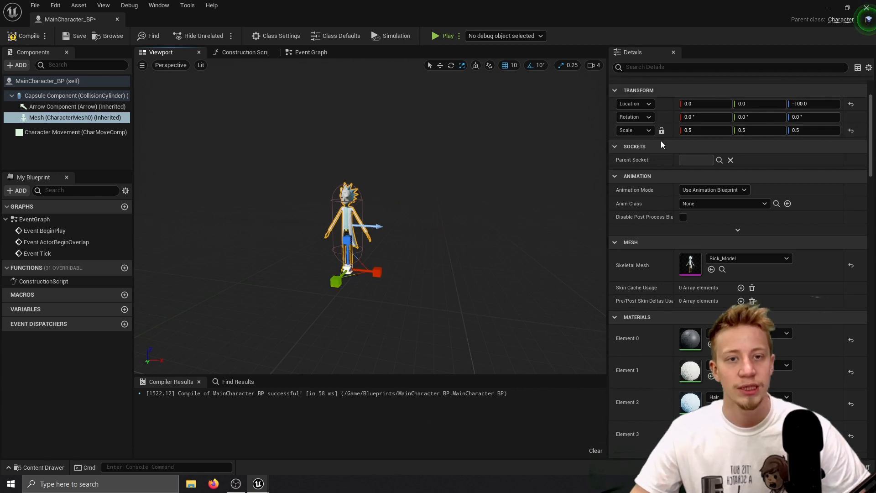
{"action": "scroll", "coordinate": [466, 230], "scroll_direction": "up", "scroll_amount": 3}
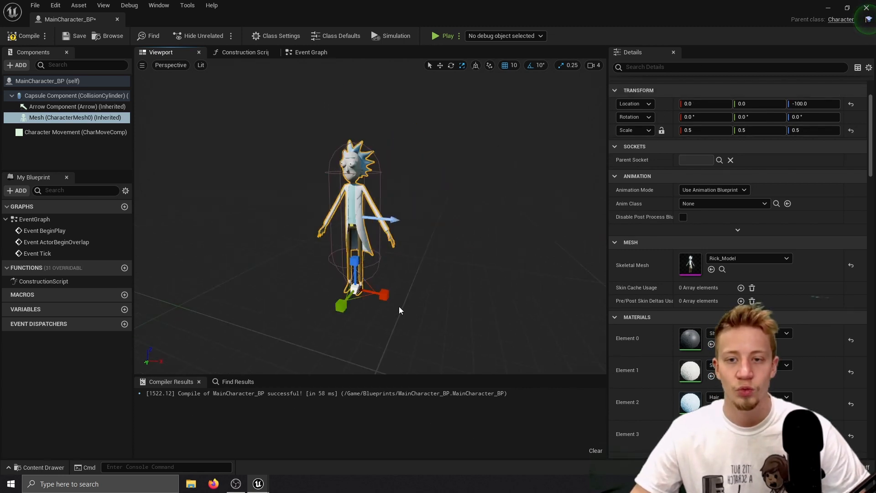
- Rotate the Rick mesh -90° about Z so it faces along the arrow component, and compile the blueprint
{"action": "key", "text": "e"}
{"action": "left_click_drag", "start_coordinate": [348, 322], "coordinate": [409, 300]}
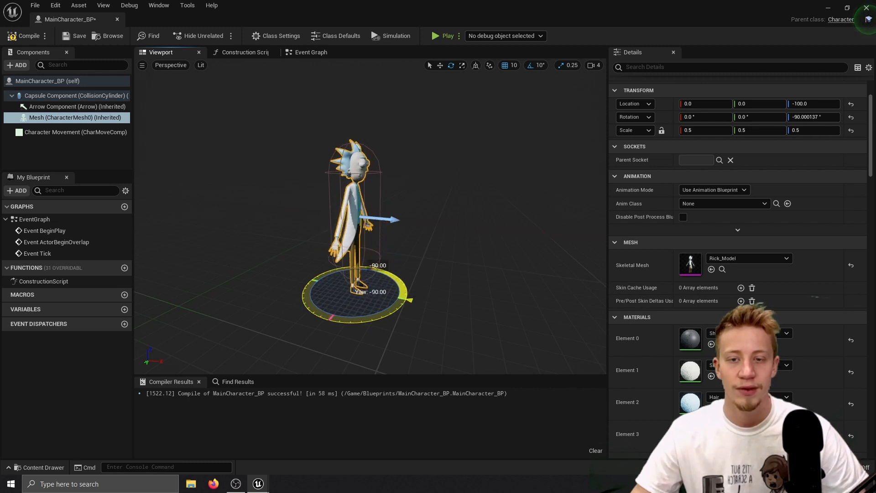
{"action": "left_click", "coordinate": [814, 120]}
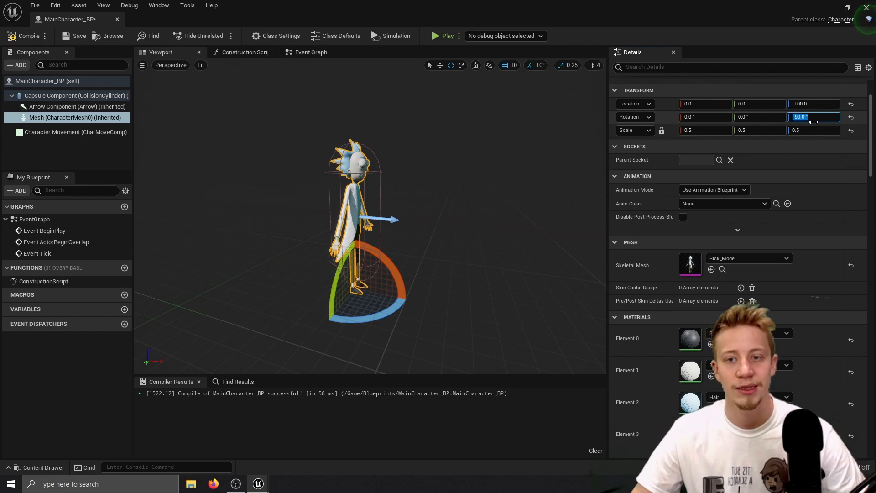
{"action": "left_click", "coordinate": [23, 35]}
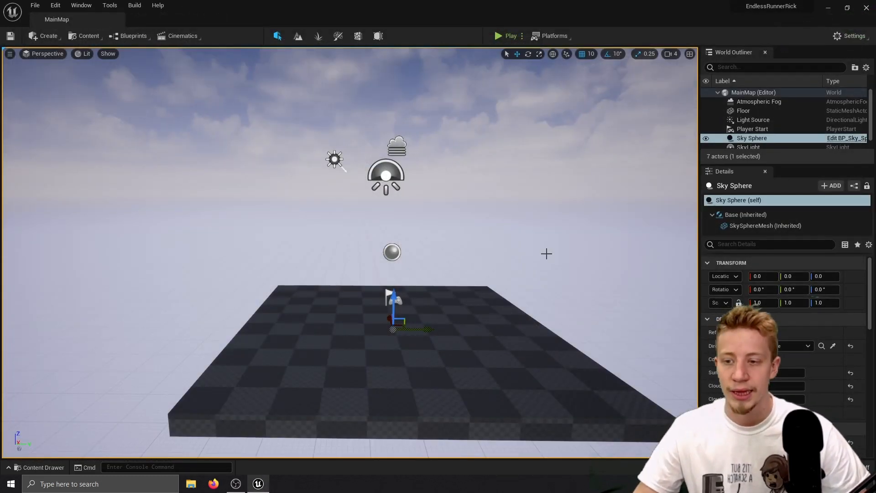
- Place MainCharacter_BP on the MainMap floor at about X -110, Y -290 and play the level
{"action": "key", "text": "ctrl+space"}
{"action": "right_click_drag", "start_coordinate": [256, 282], "coordinate": [255, 310]}
{"action": "key", "text": "ctrl+space"}
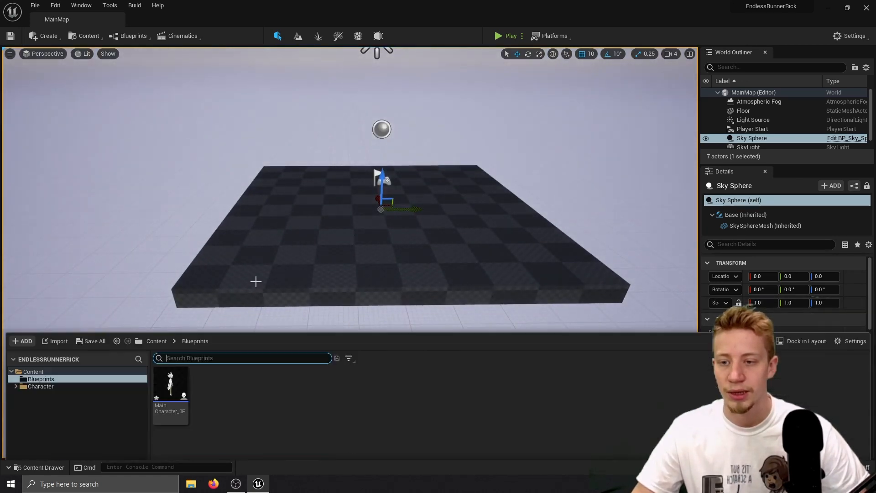
{"action": "left_click_drag", "start_coordinate": [170, 387], "coordinate": [287, 193]}
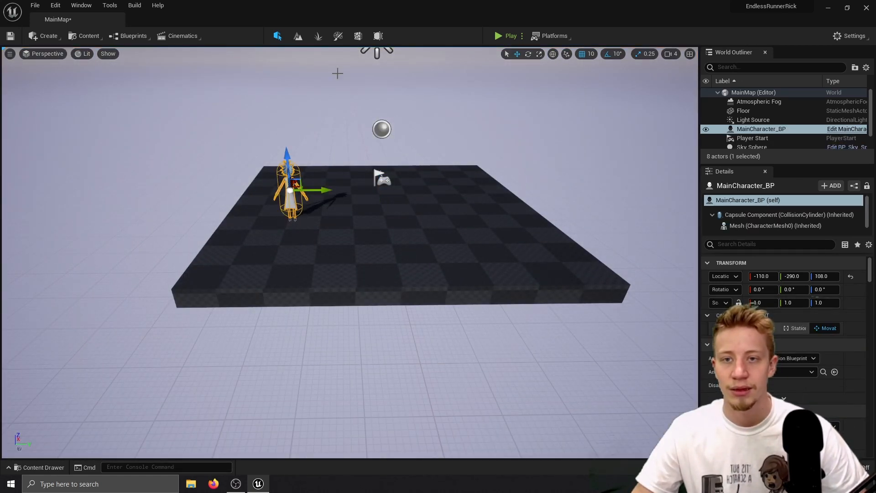
{"action": "left_click", "coordinate": [498, 36]}
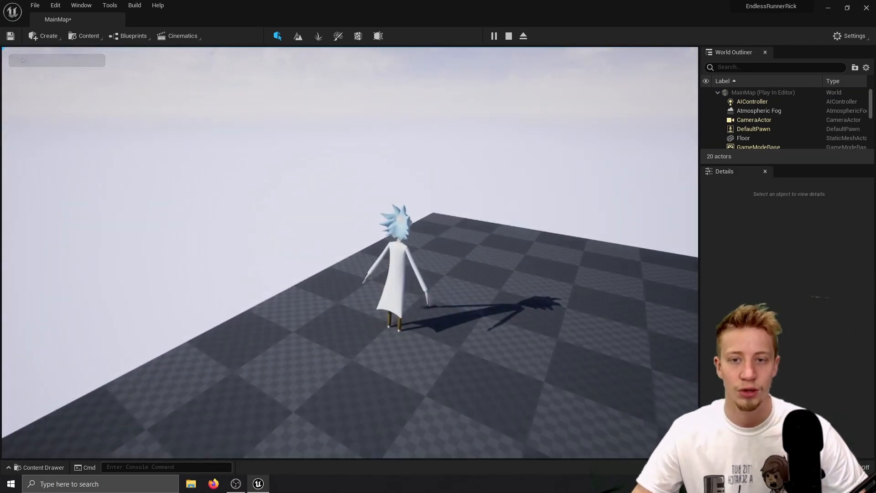
- Stop the play session, open MainCharacter_BP, and adjust the Rick mesh along Z so its feet rest at the capsule's bottom
{"action": "key", "text": "Escape"}
{"action": "key", "text": "f"}
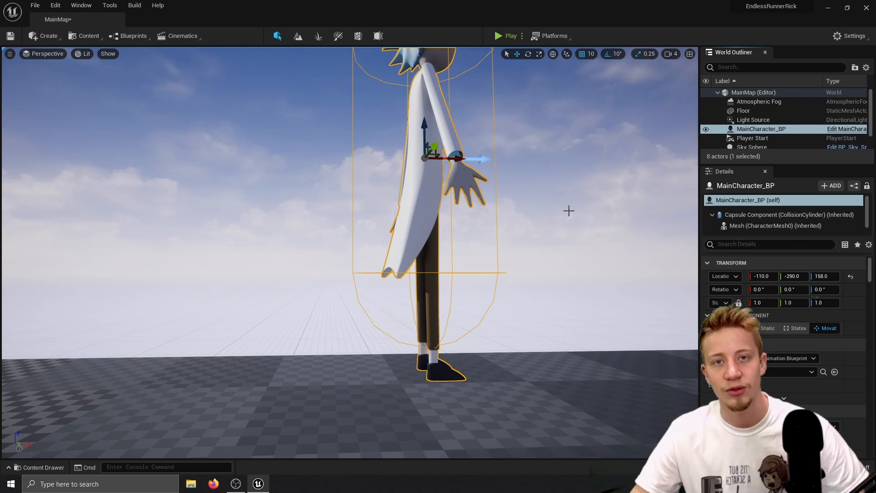
{"action": "left_click", "coordinate": [844, 128]}
{"action": "left_click", "coordinate": [167, 56]}
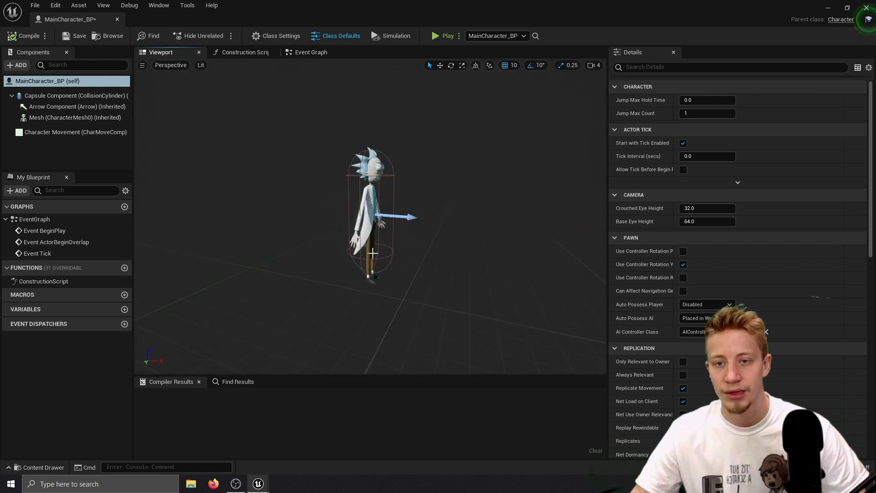
{"action": "left_click", "coordinate": [378, 216]}
{"action": "right_click_drag", "start_coordinate": [377, 216], "coordinate": [396, 139]}
{"action": "left_click", "coordinate": [395, 139]}
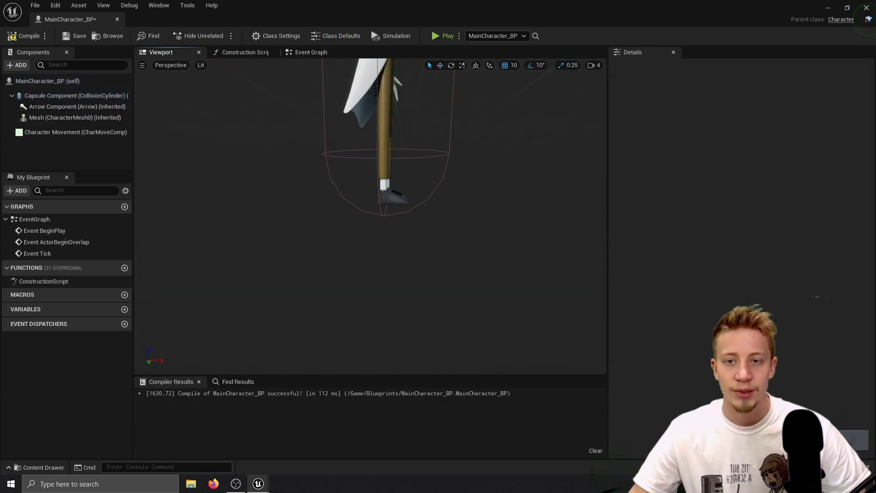
{"action": "left_click", "coordinate": [384, 185]}
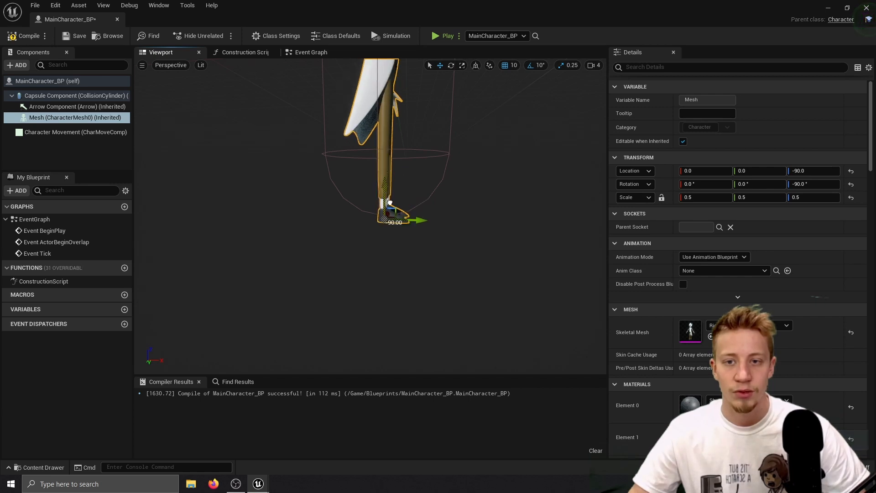
{"action": "left_click_drag", "start_coordinate": [389, 202], "coordinate": [390, 188]}
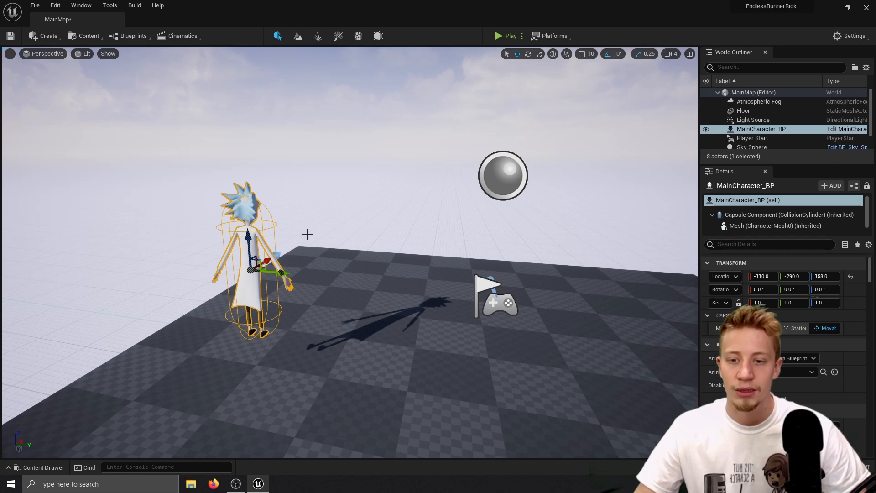
- Create a Game Mode Base blueprint named MainGameMode in the Blueprints folder
{"action": "key", "text": "ctrl+space"}
{"action": "right_click", "coordinate": [243, 360]}
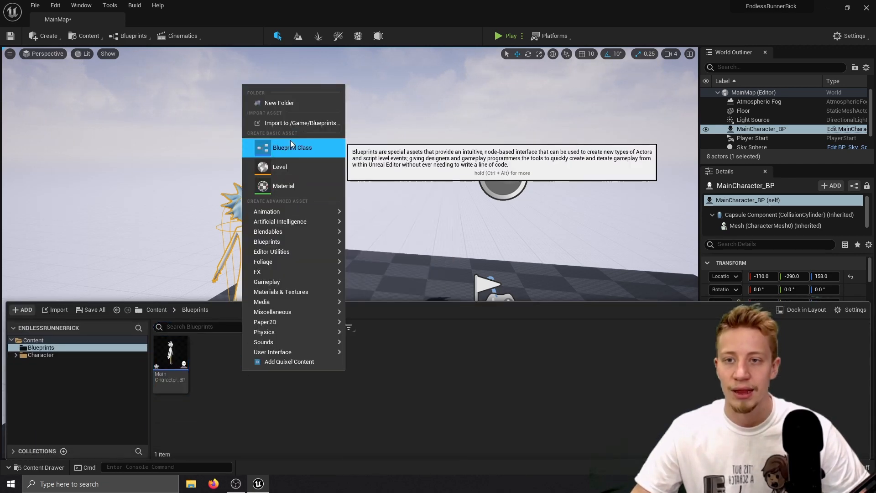
{"action": "left_click", "coordinate": [292, 145]}
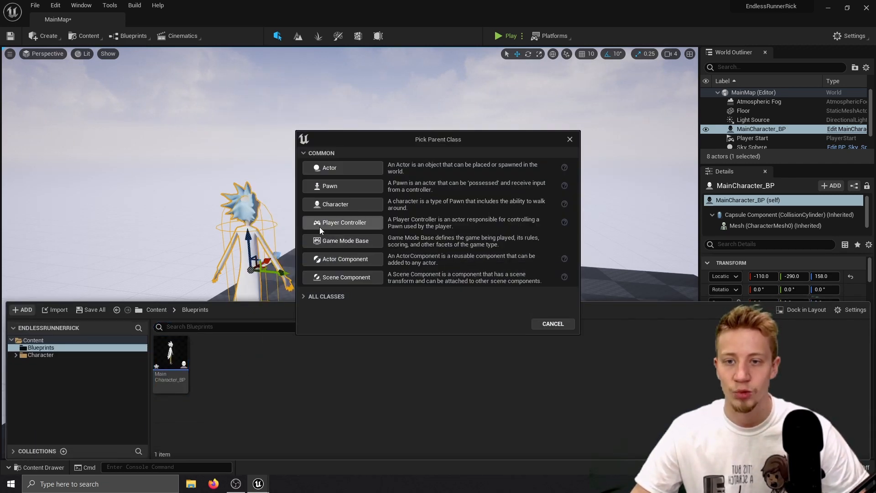
{"action": "left_click", "coordinate": [357, 243]}
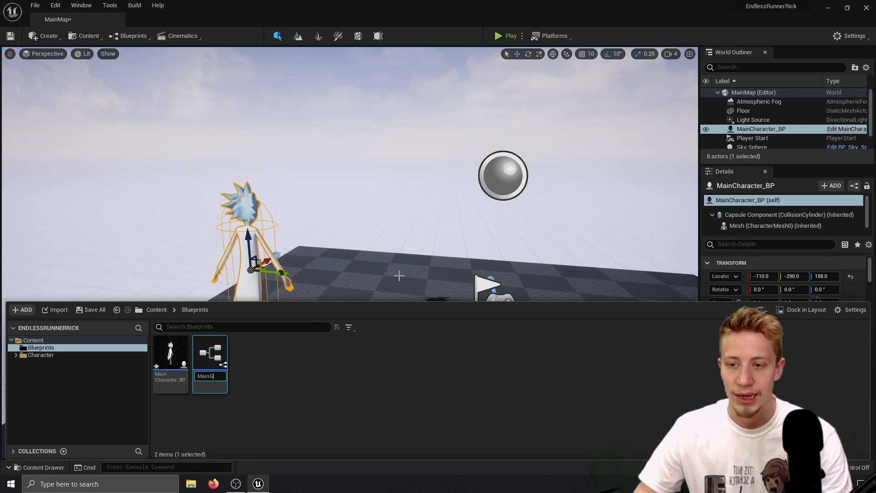
{"action": "type", "text": "MainGameMode"}
{"action": "key", "text": "Return"}
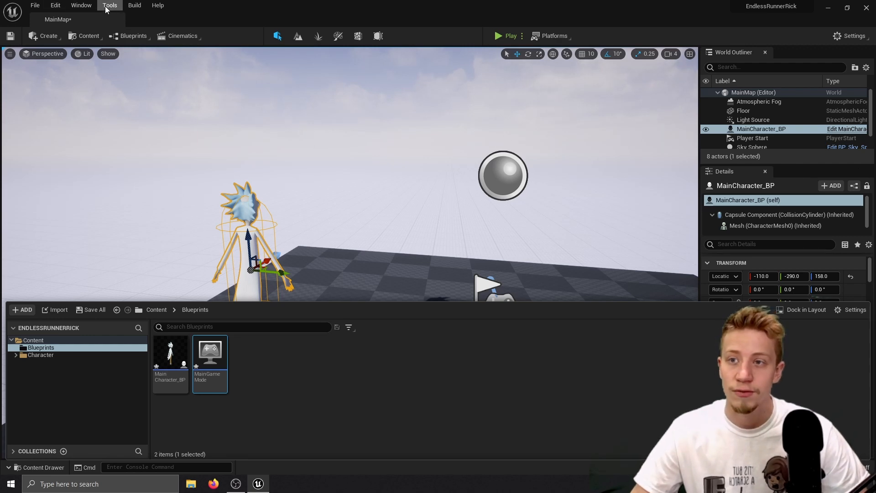
- Set the level's GameMode Override to MainGameMode in World Settings
{"action": "left_click", "coordinate": [81, 5]}
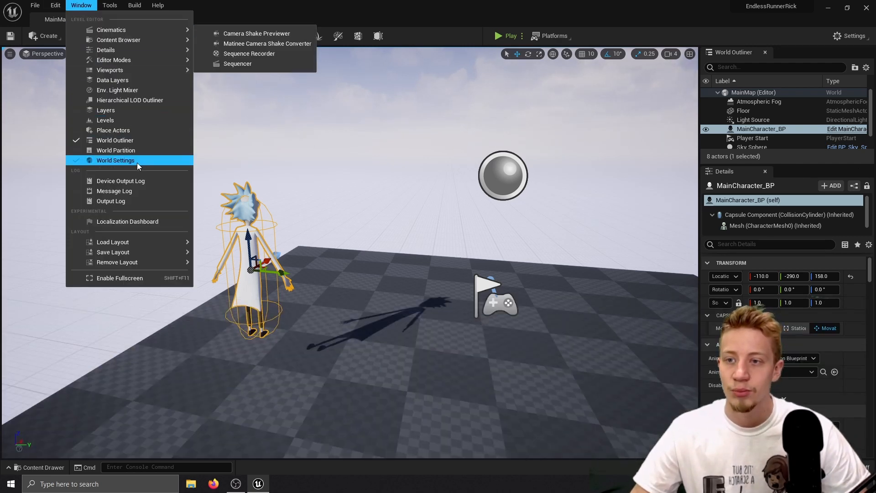
{"action": "left_click", "coordinate": [120, 160]}
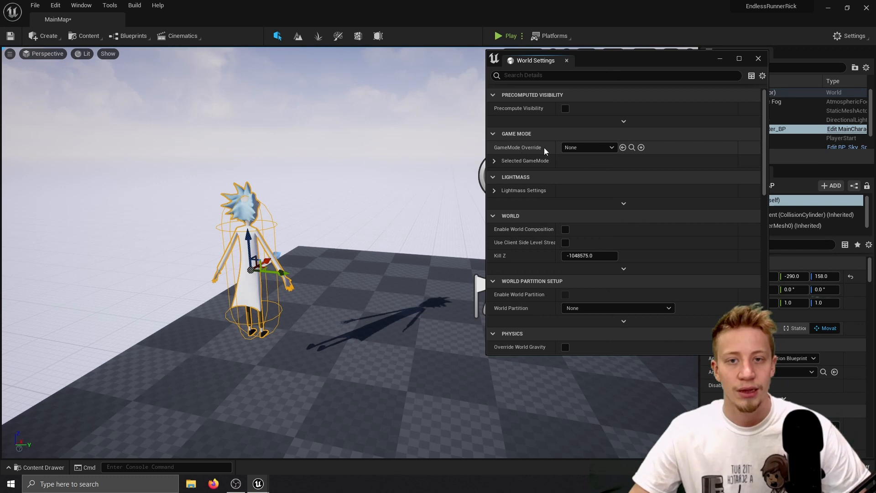
{"action": "left_click", "coordinate": [590, 147]}
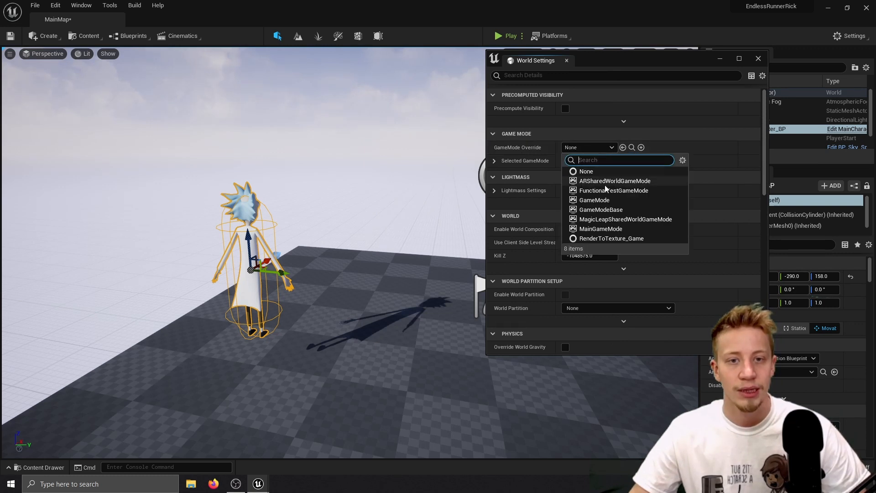
{"action": "left_click", "coordinate": [600, 229]}
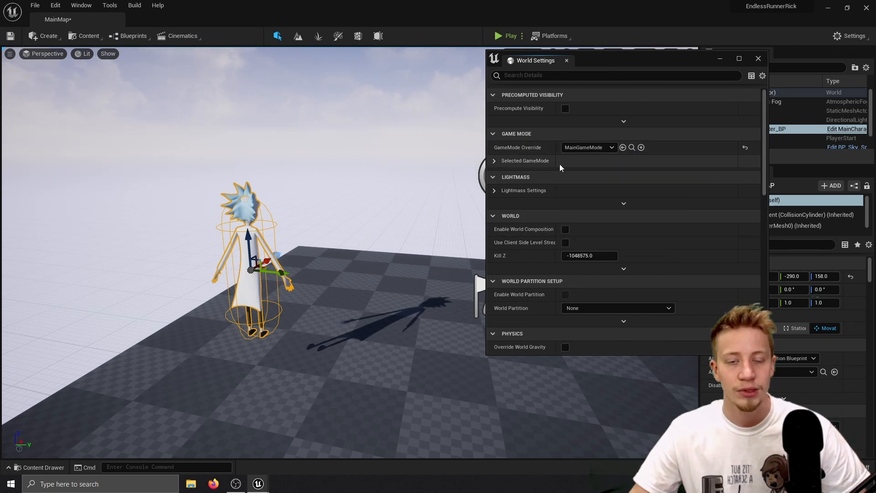
- Set the selected game mode's Default Pawn Class to MainCharacter_BP and close World Settings
{"action": "left_click", "coordinate": [494, 161]}
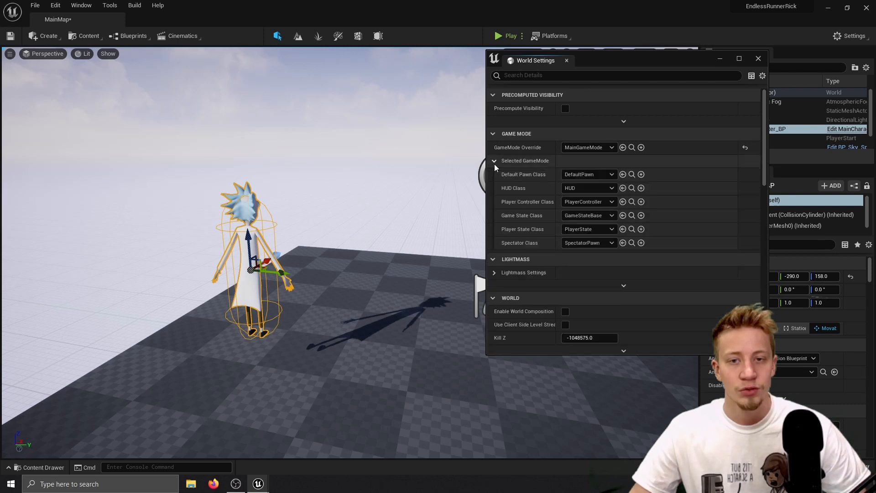
{"action": "left_click", "coordinate": [593, 175]}
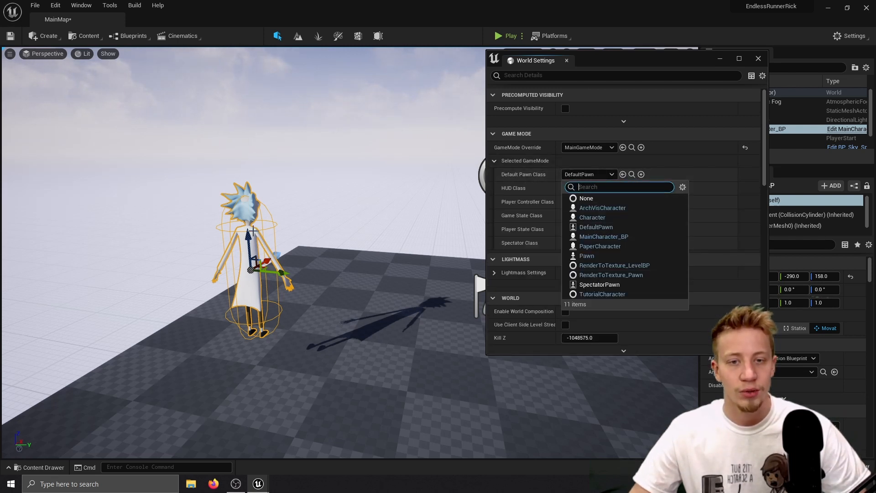
{"action": "type", "text": "main"}
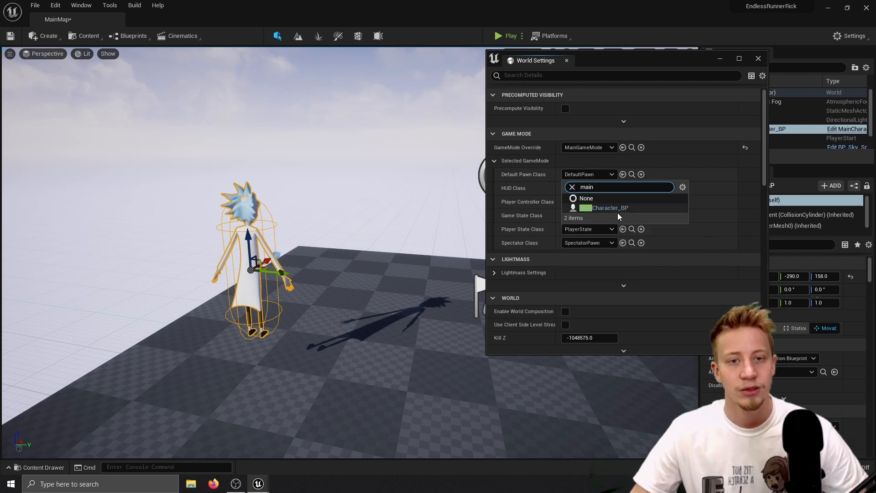
{"action": "left_click", "coordinate": [630, 209]}
{"action": "left_click", "coordinate": [758, 59]}
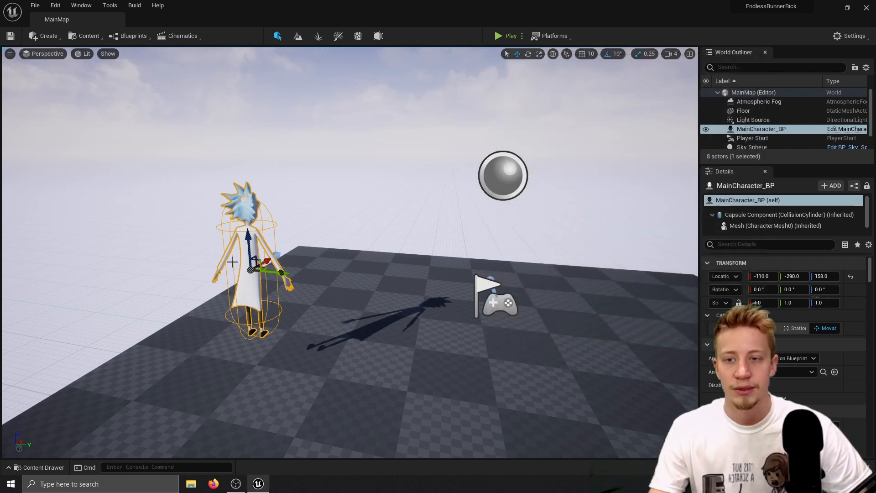
- Delete the placed MainCharacter_BP from MainMap and play the level
{"action": "key", "text": "Delete"}
{"action": "left_click", "coordinate": [509, 38]}
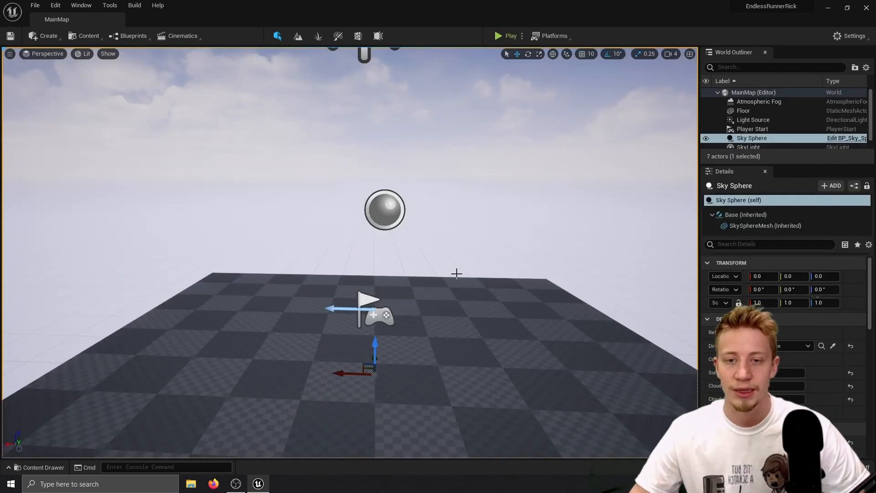
- Open MainCharacter_BP from the Blueprints folder and add a Camera component to it
{"action": "key", "text": "ctrl+space"}
{"action": "double_click", "coordinate": [170, 358]}
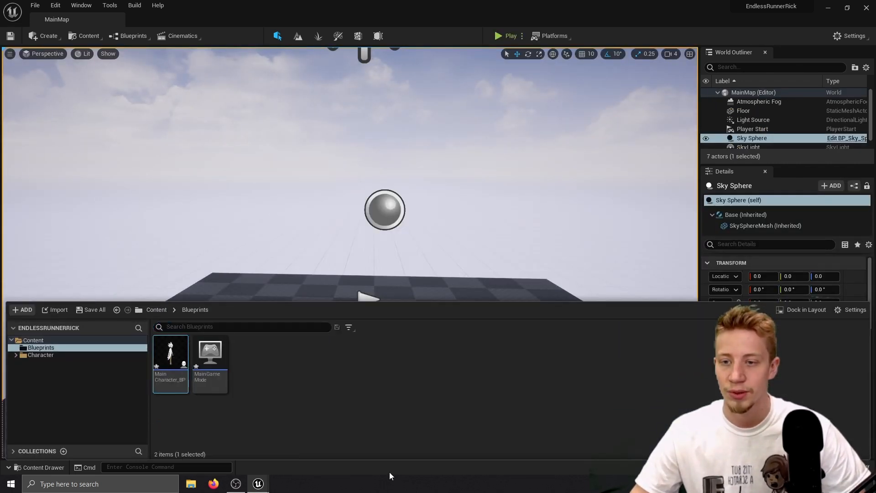
{"action": "left_click", "coordinate": [161, 52]}
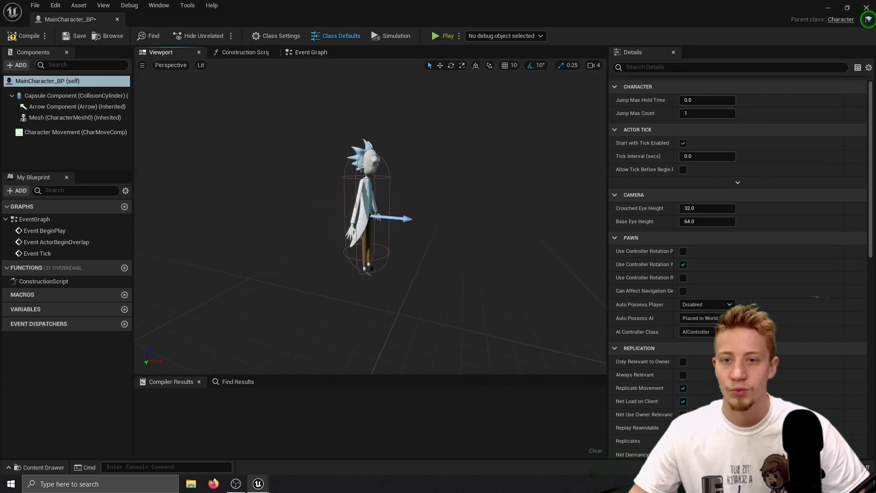
{"action": "left_click", "coordinate": [18, 65]}
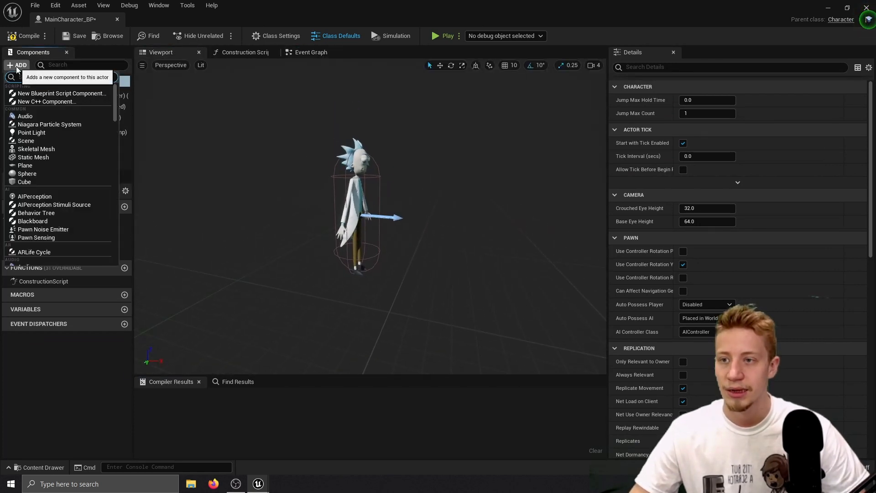
{"action": "type", "text": "camera"}
{"action": "key", "text": "Return"}
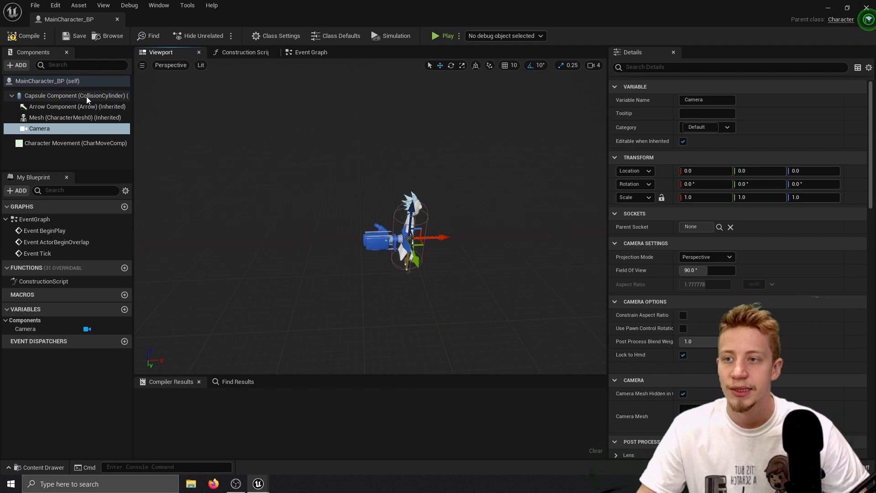
- Add a Spring Arm component to the character and make the Camera its child
{"action": "left_click", "coordinate": [21, 67]}
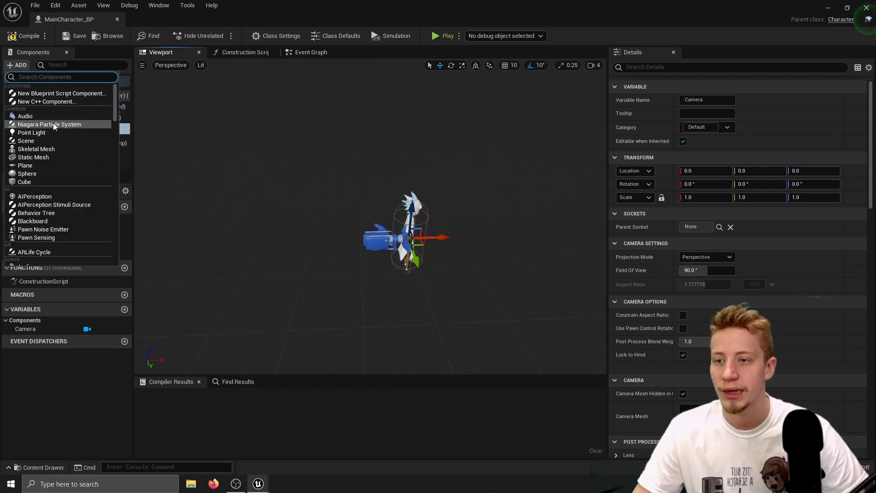
{"action": "scroll", "coordinate": [59, 130], "scroll_direction": "down", "scroll_amount": 6}
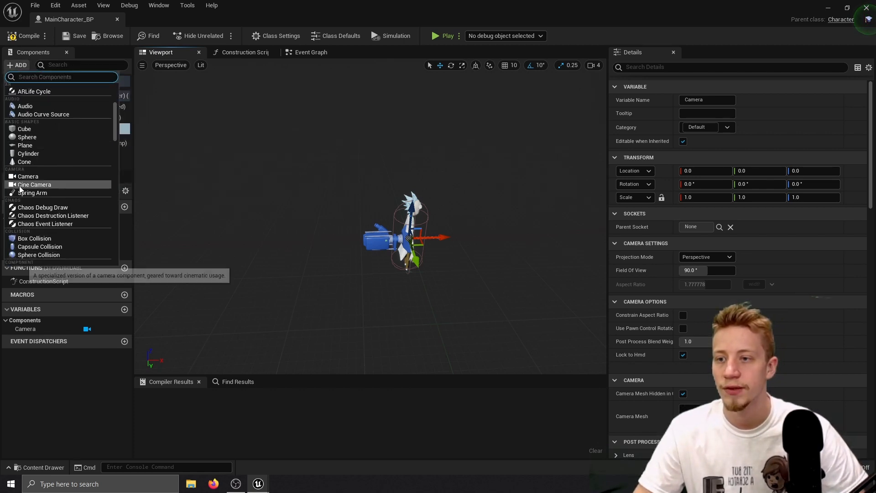
{"action": "left_click", "coordinate": [32, 193]}
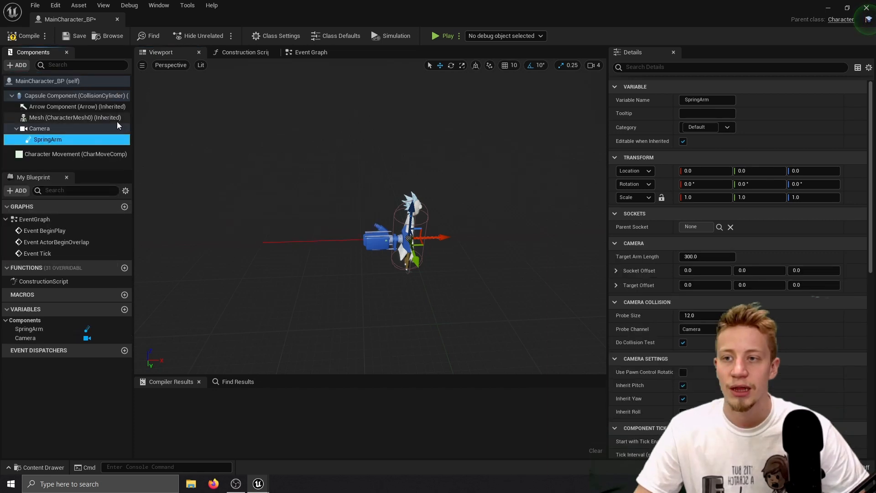
{"action": "left_click_drag", "start_coordinate": [80, 132], "coordinate": [57, 141]}
{"action": "mouse_move", "coordinate": [55, 140]}
{"action": "left_mouse_down"}
{"action": "mouse_move", "coordinate": [45, 125]}
{"action": "mouse_move", "coordinate": [47, 142]}
{"action": "left_mouse_up"}
{"action": "right_click_drag", "start_coordinate": [353, 252], "coordinate": [325, 252]}
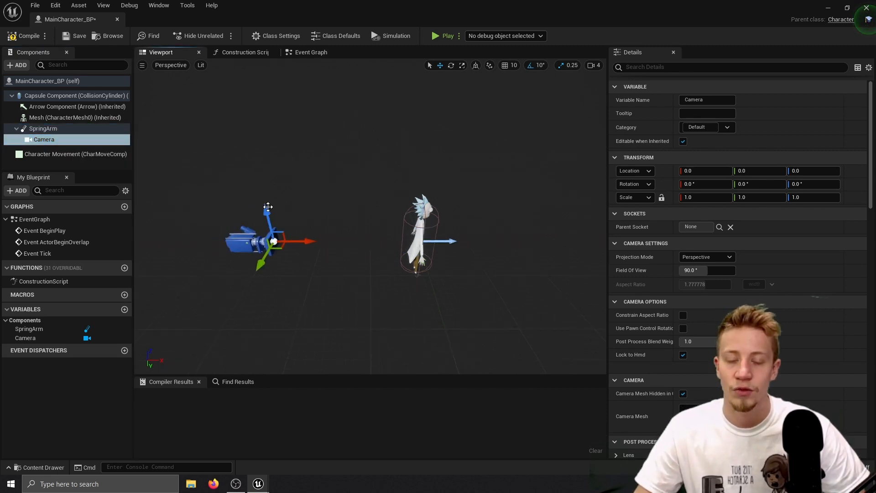
- Raise the SpringArm to about Z 34, rotate it about -90° around Z, and play the level
{"action": "left_click", "coordinate": [43, 128]}
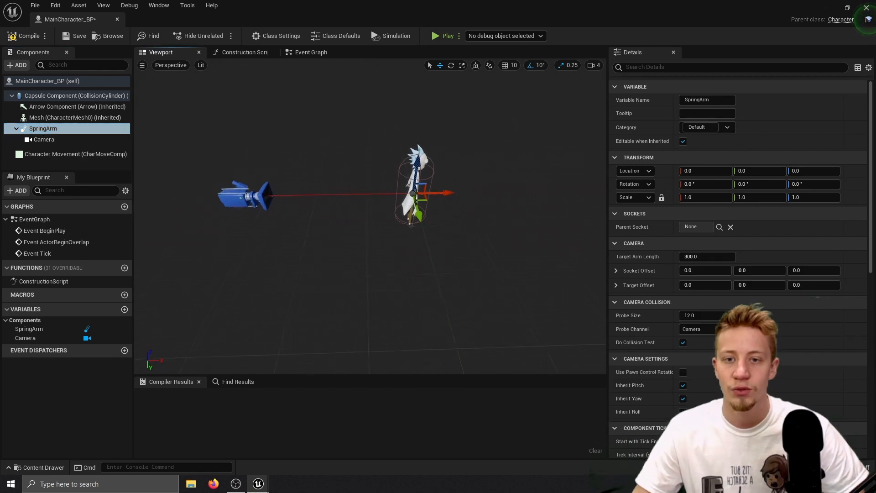
{"action": "left_click_drag", "start_coordinate": [372, 198], "coordinate": [374, 257]}
{"action": "right_click_drag", "start_coordinate": [374, 258], "coordinate": [422, 303]}
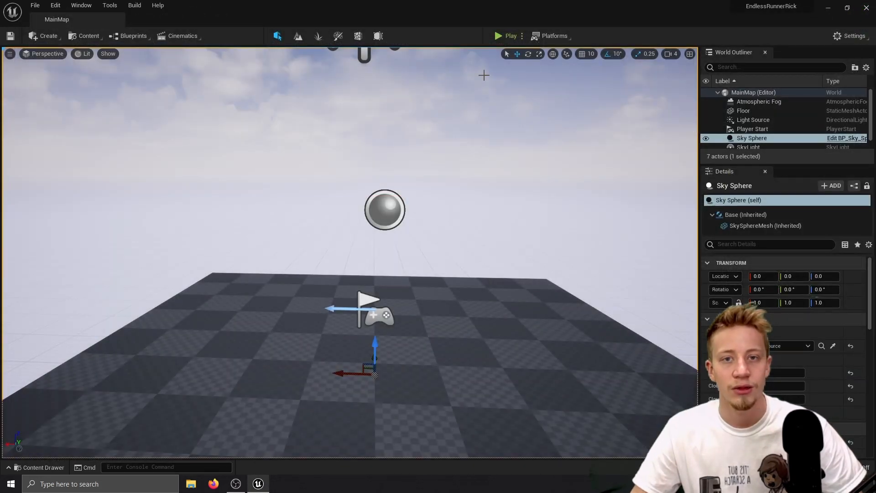
{"action": "left_click", "coordinate": [499, 37]}
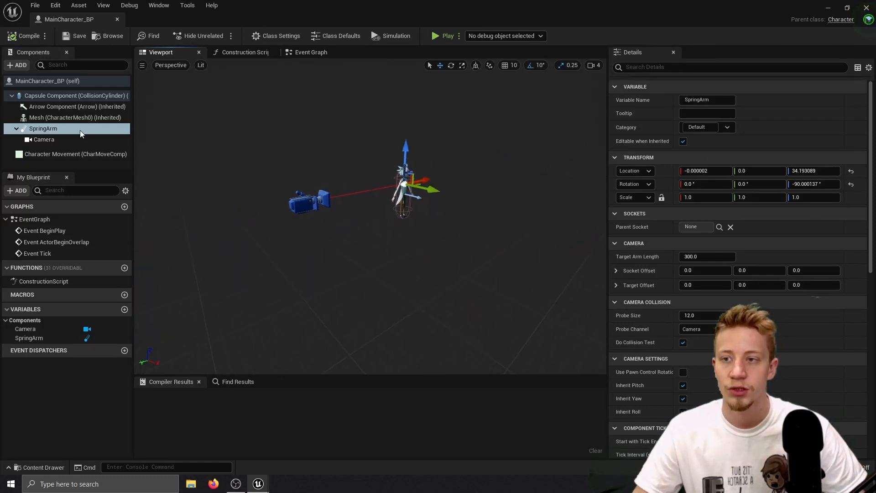
- Set the SpringArm's Target Arm Length to 1000 and compile the blueprint
{"action": "left_click", "coordinate": [46, 129]}
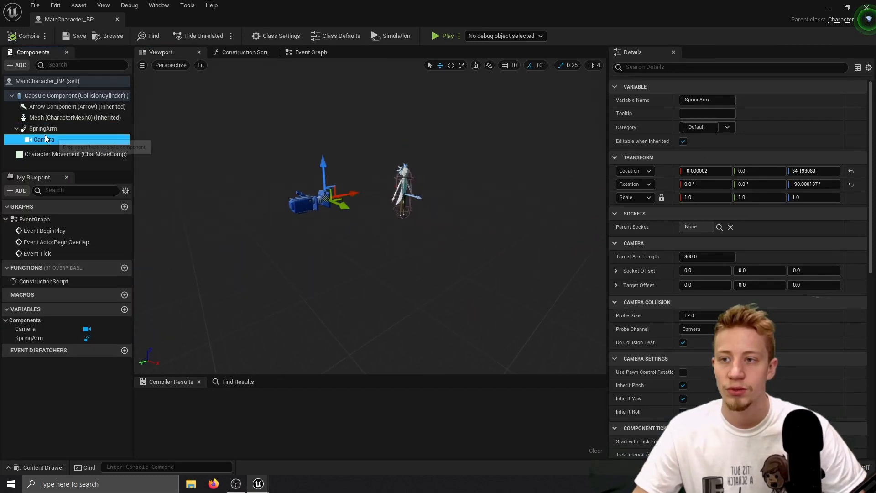
{"action": "left_click", "coordinate": [693, 257]}
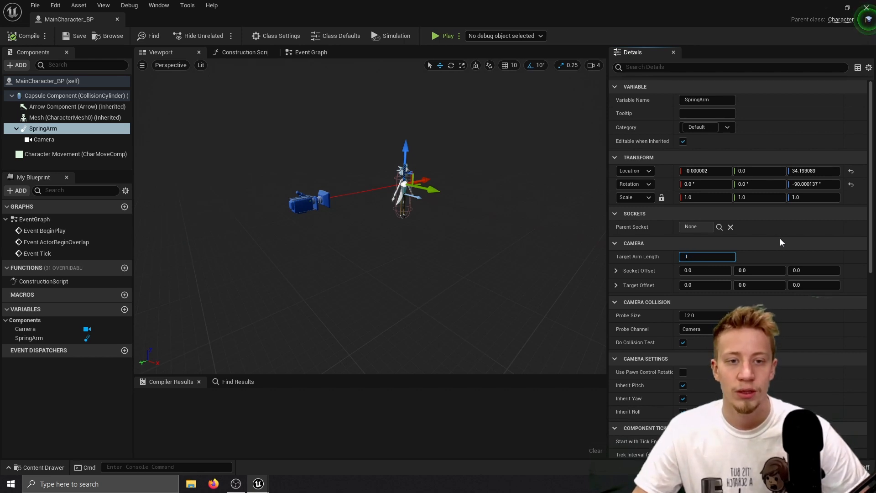
{"action": "type", "text": "1000"}
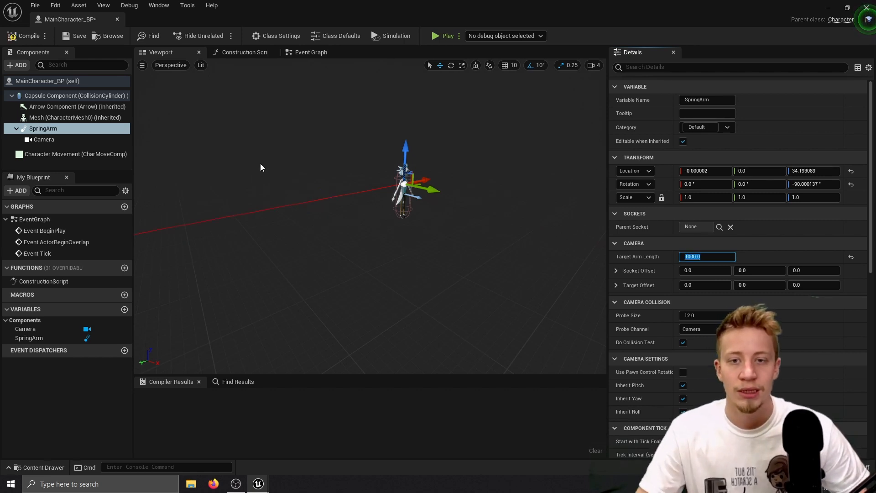
{"action": "left_click", "coordinate": [28, 36]}
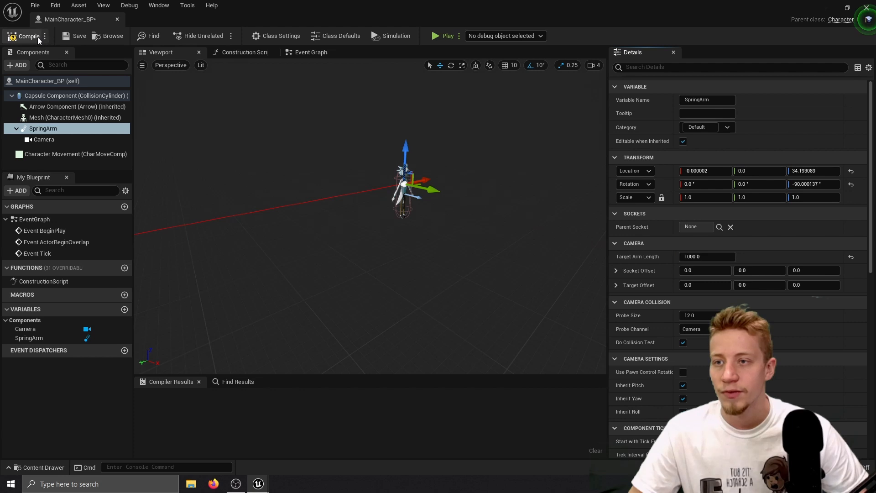
- Set the Camera's Field Of View to 110, compile the blueprint and play the level to check the framing
{"action": "left_click", "coordinate": [53, 139]}
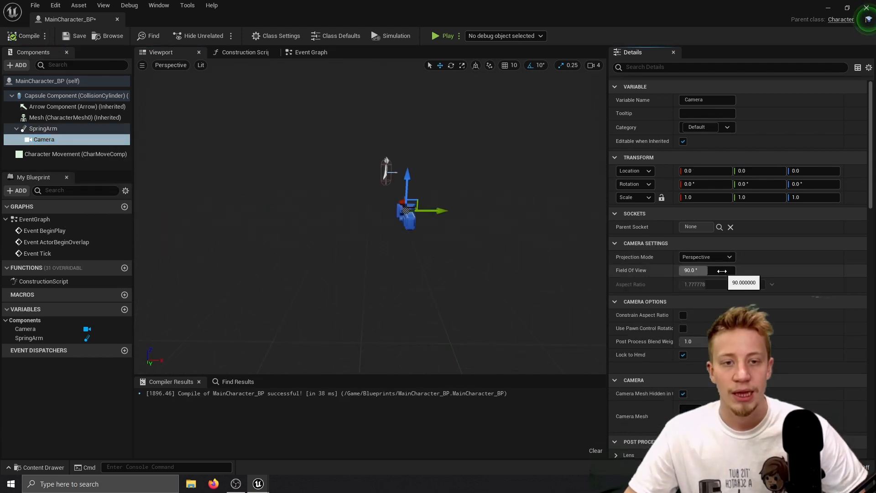
{"action": "left_click", "coordinate": [721, 271]}
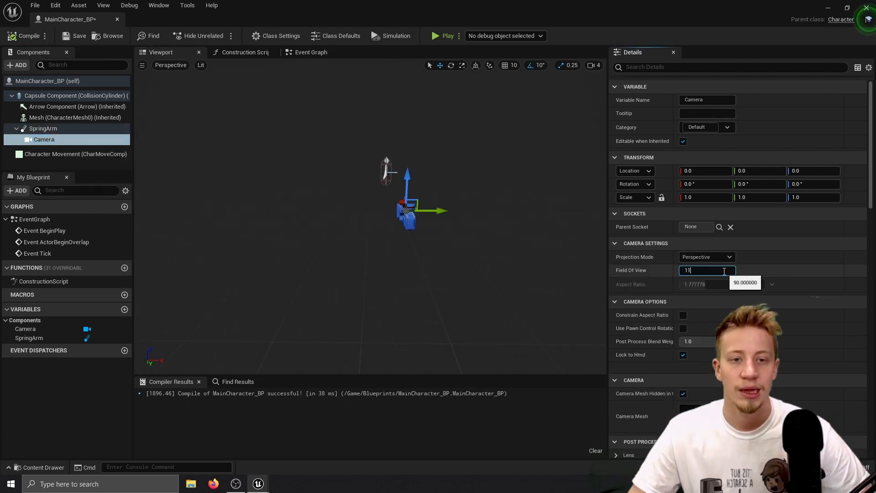
{"action": "type", "text": "110"}
{"action": "left_click", "coordinate": [29, 36]}
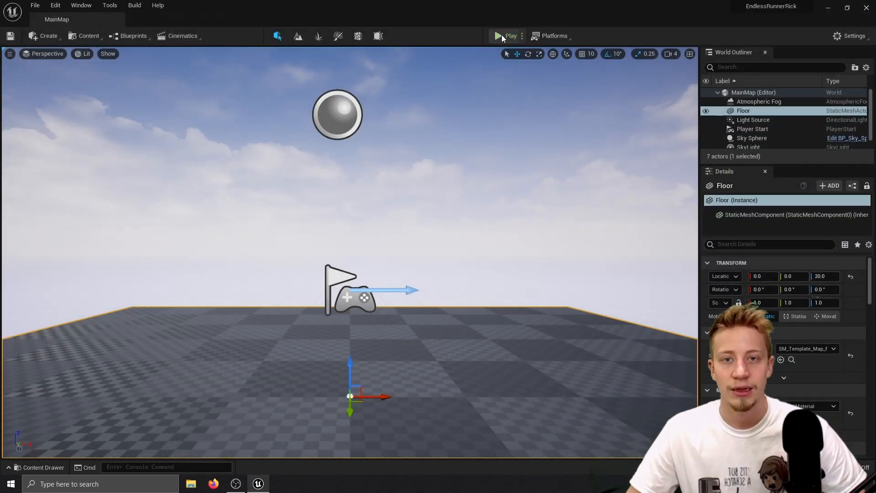
{"action": "left_click", "coordinate": [502, 36]}
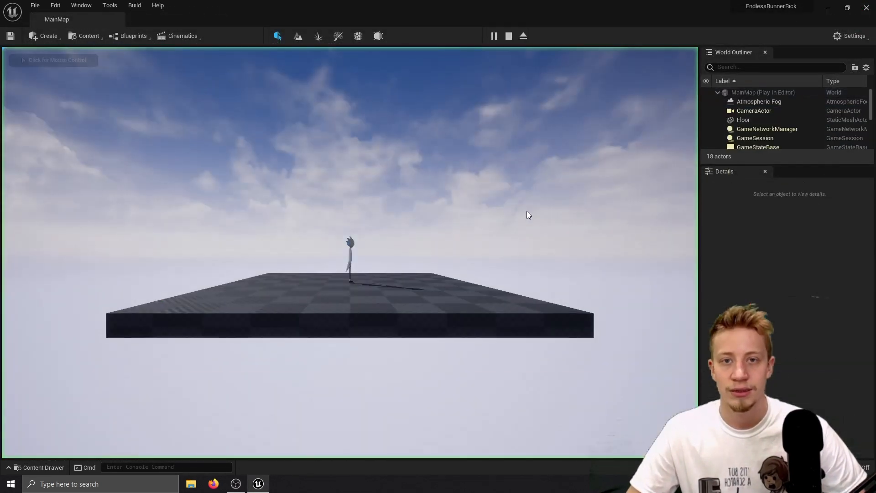
{"action": "key", "text": "Escape"}
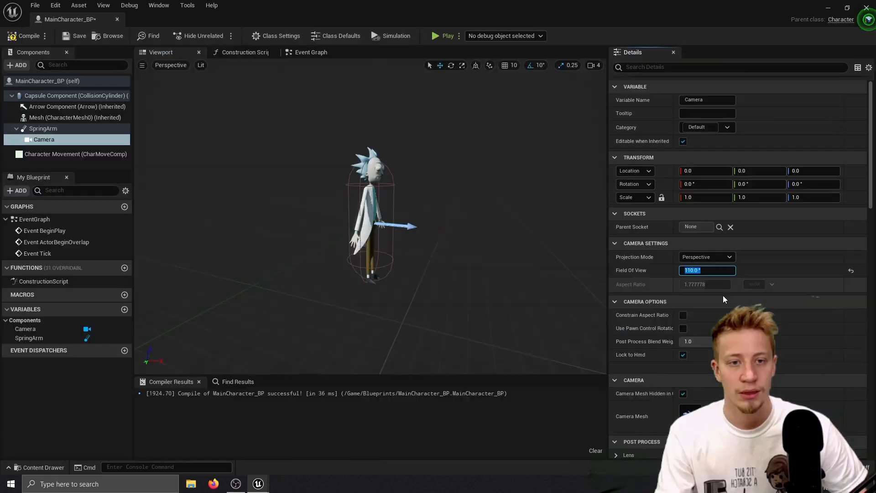
- Set the Camera component's Field Of View to 80
{"action": "left_click", "coordinate": [714, 270]}
{"action": "type", "text": "80"}
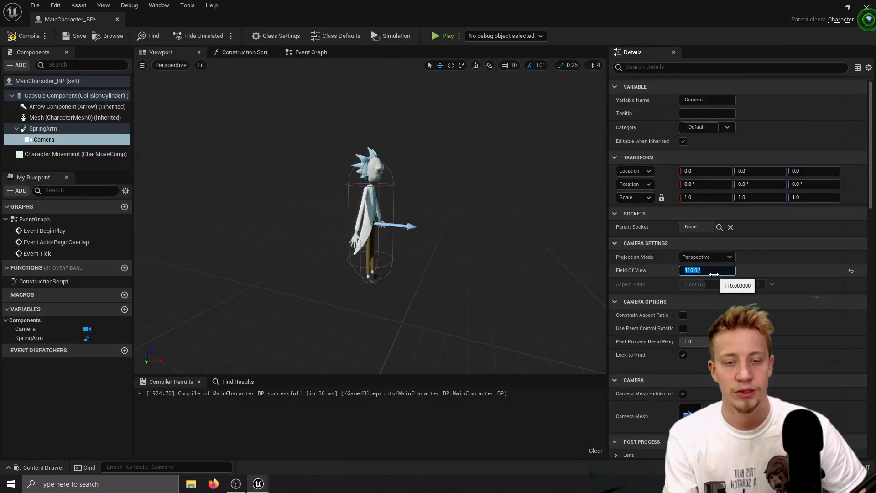
{"action": "key", "text": "Return"}
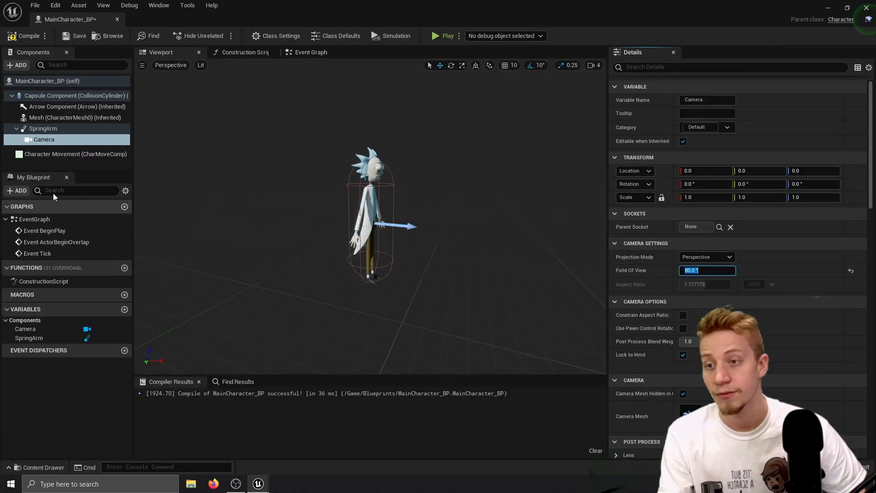
- Set the SpringArm's Target Arm Length to 800 and play the level to check the framing
{"action": "left_click", "coordinate": [43, 128]}
{"action": "left_click", "coordinate": [714, 256]}
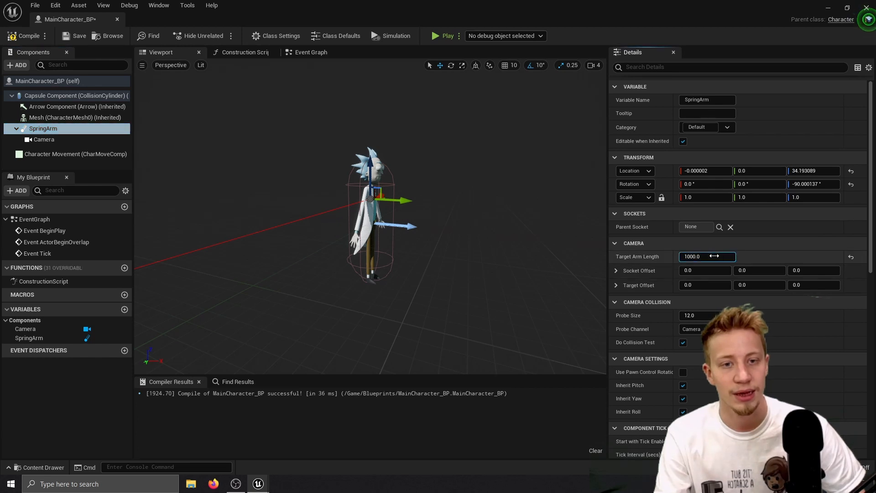
{"action": "type", "text": "800"}
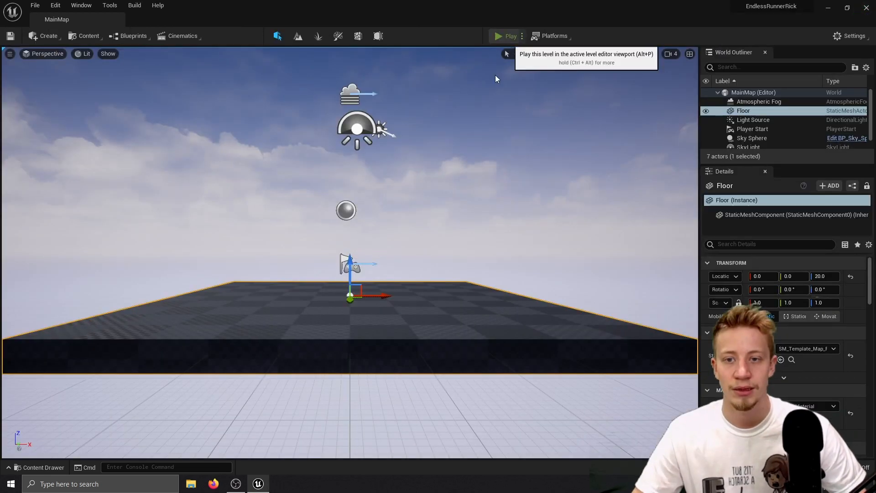
{"action": "left_click", "coordinate": [494, 37]}
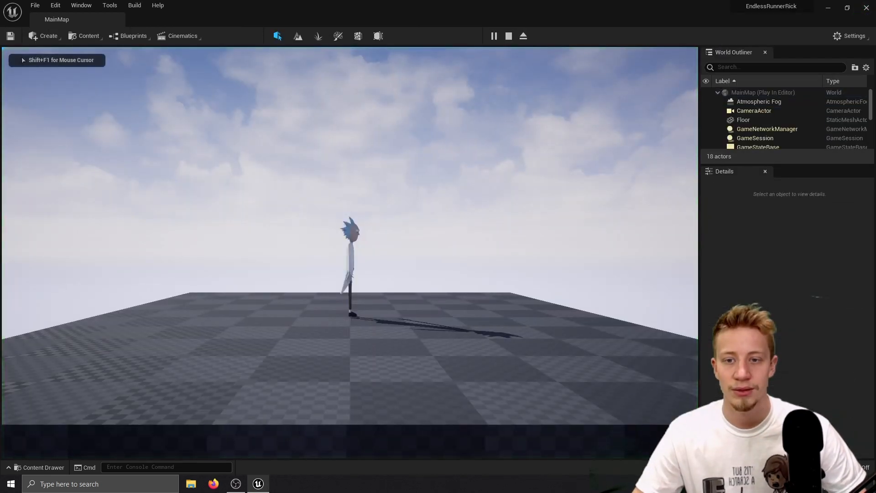
{"action": "key", "text": "Escape"}
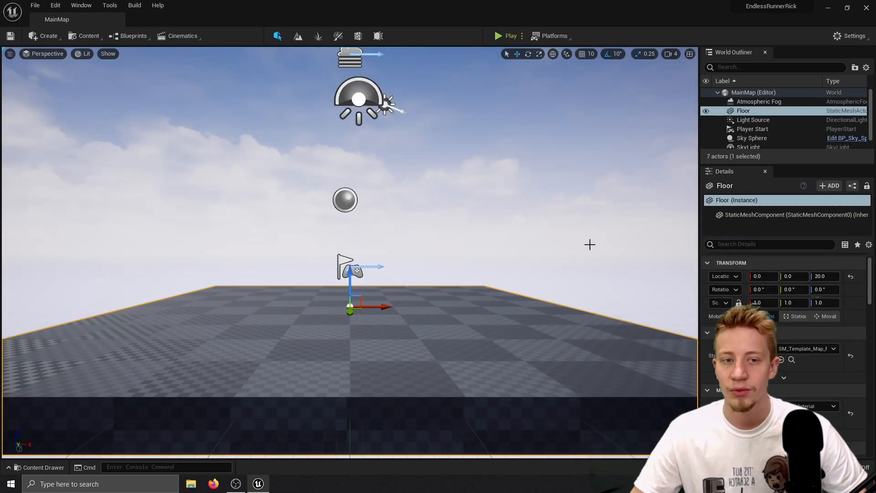
- Reopen MainCharacter_BP from the Blueprints folder and show its Event Graph around the Event Tick node
{"action": "key", "text": "ctrl+space"}
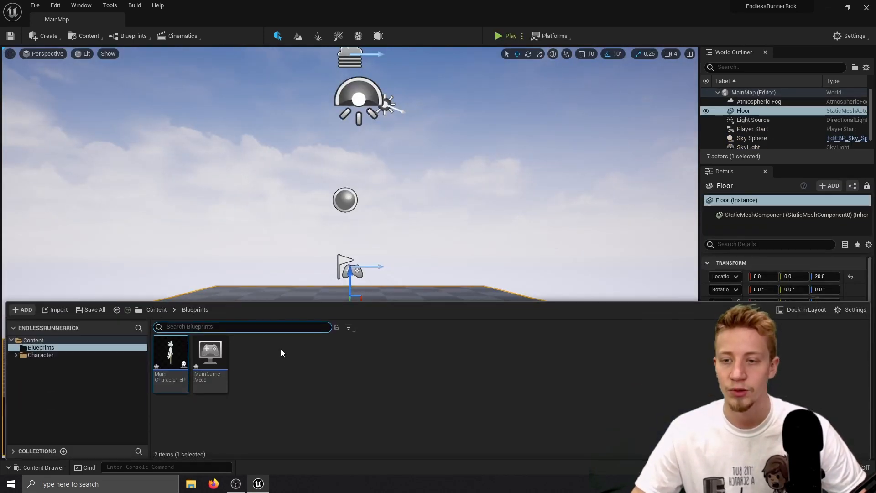
{"action": "double_click", "coordinate": [168, 354]}
{"action": "left_click", "coordinate": [545, 147]}
{"action": "right_click_drag", "start_coordinate": [438, 165], "coordinate": [327, 76]}
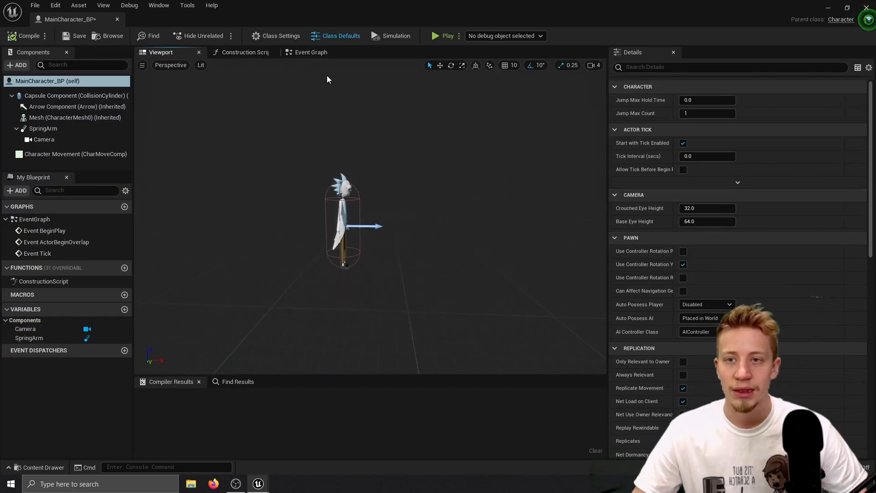
{"action": "left_click", "coordinate": [308, 52]}
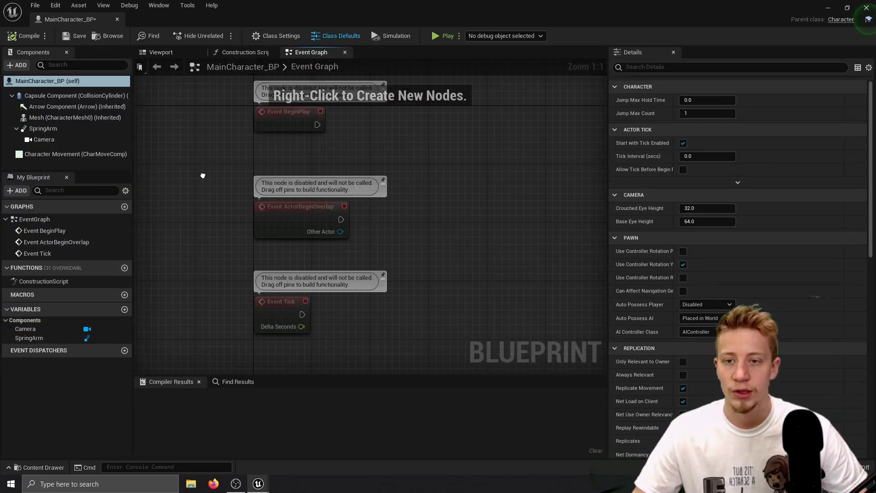
{"action": "left_click", "coordinate": [376, 284]}
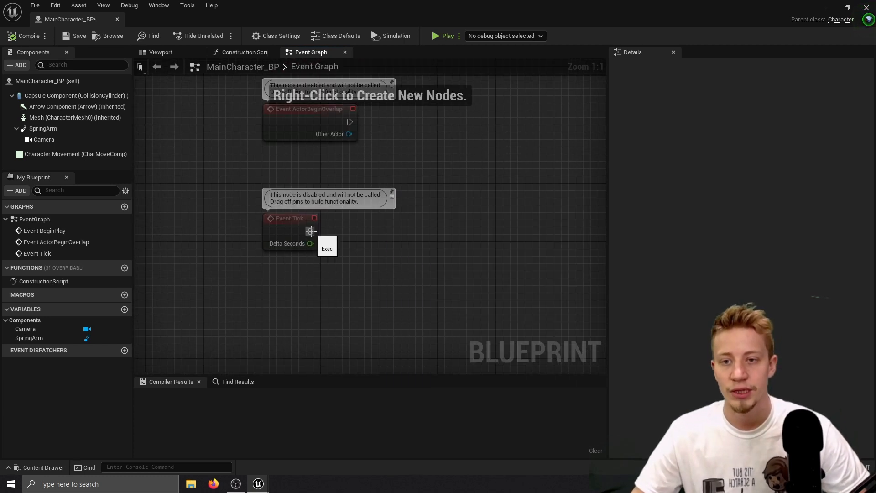
- Connect an Add Movement Input node to Event Tick and set its World Direction X to 1
{"action": "left_click_drag", "start_coordinate": [310, 231], "coordinate": [377, 232]}
{"action": "type", "text": "add movem"}
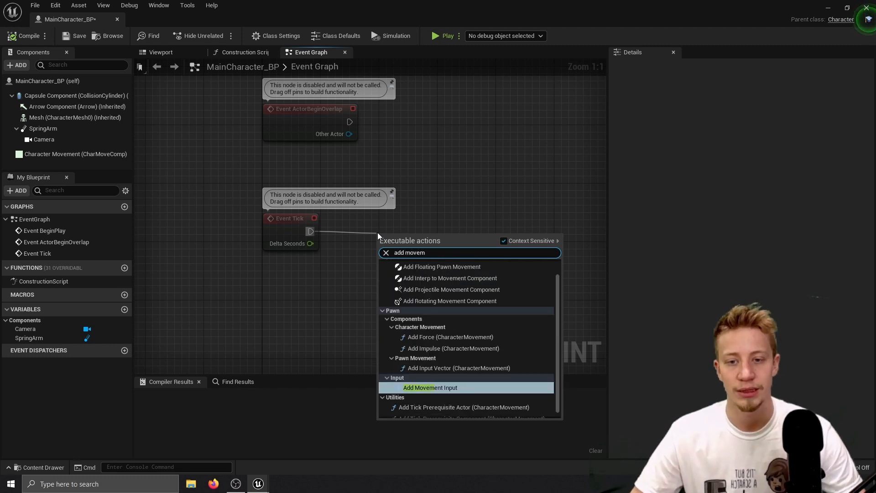
{"action": "key", "text": "Return"}
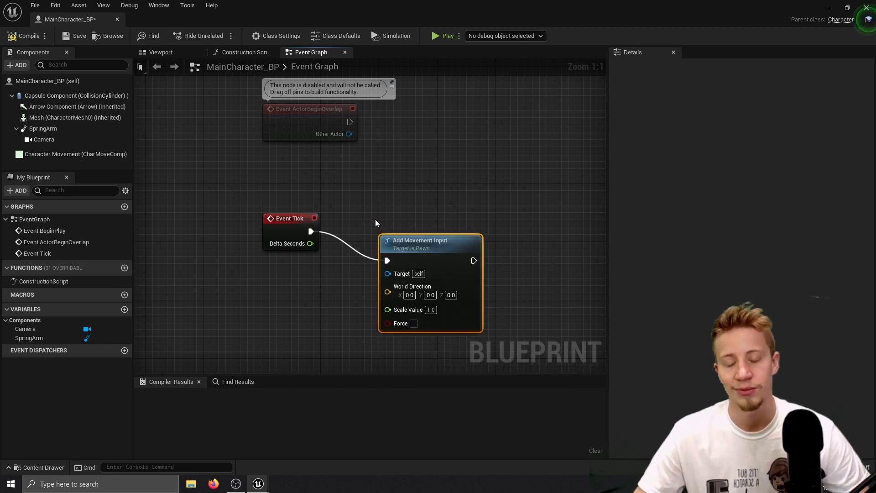
{"action": "left_click_drag", "start_coordinate": [442, 243], "coordinate": [531, 228]}
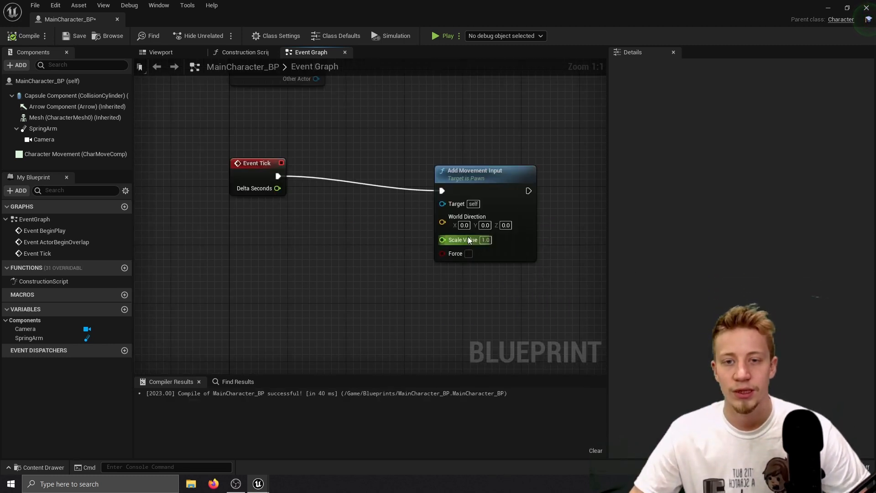
{"action": "type", "text": "1"}
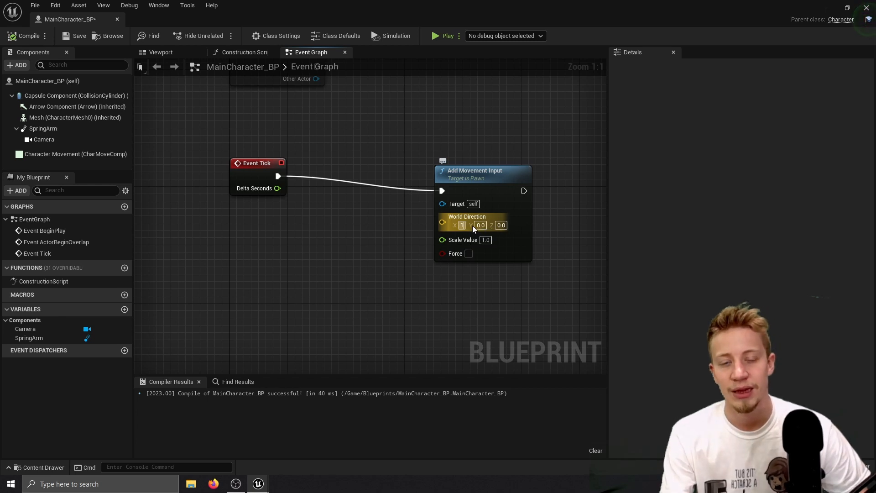
{"action": "key", "text": "Return"}
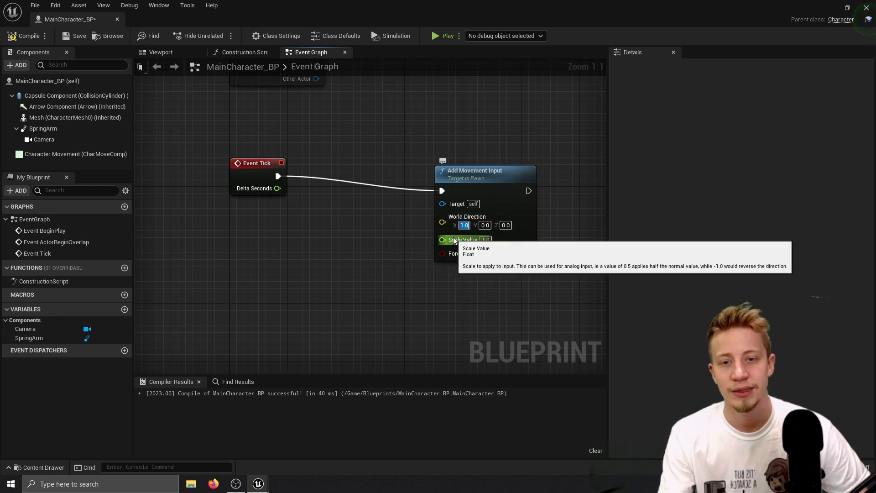
- Play the level to test the character's movement and set the Add Movement Input node's Scale Value to 0.4
{"action": "left_click", "coordinate": [827, 8]}
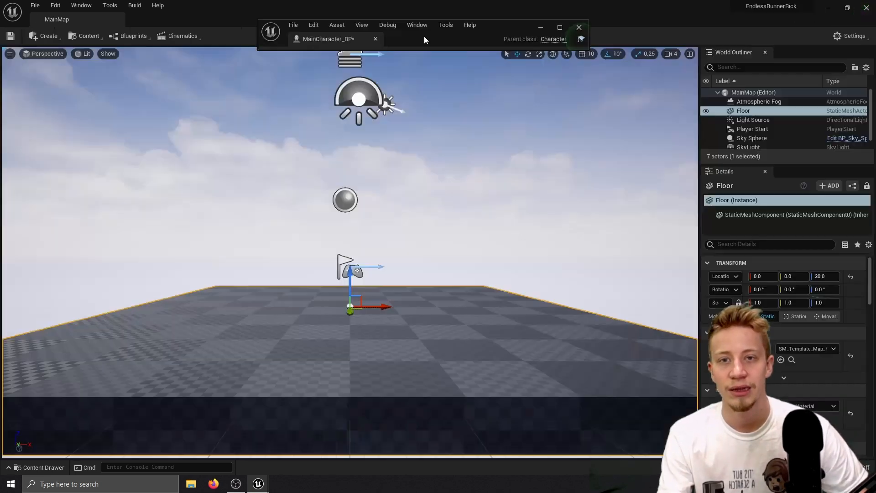
{"action": "left_click", "coordinate": [505, 36]}
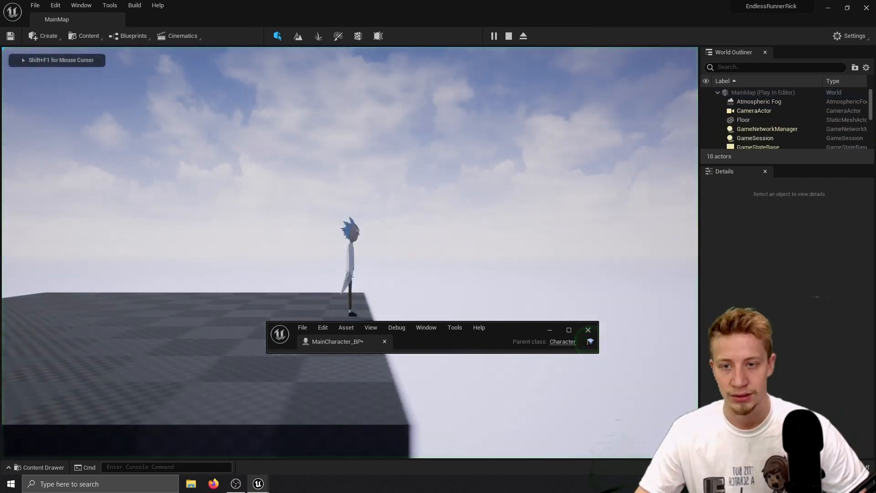
{"action": "key", "text": "Escape"}
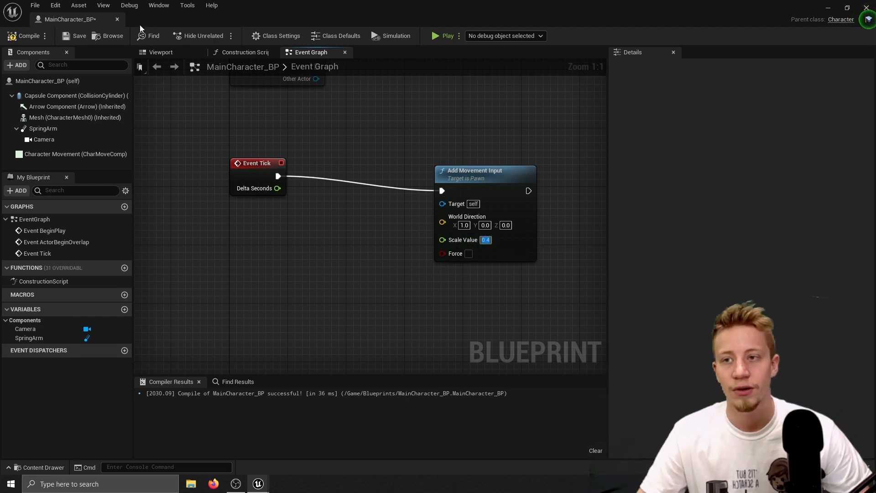
{"action": "left_click", "coordinate": [867, 7]}
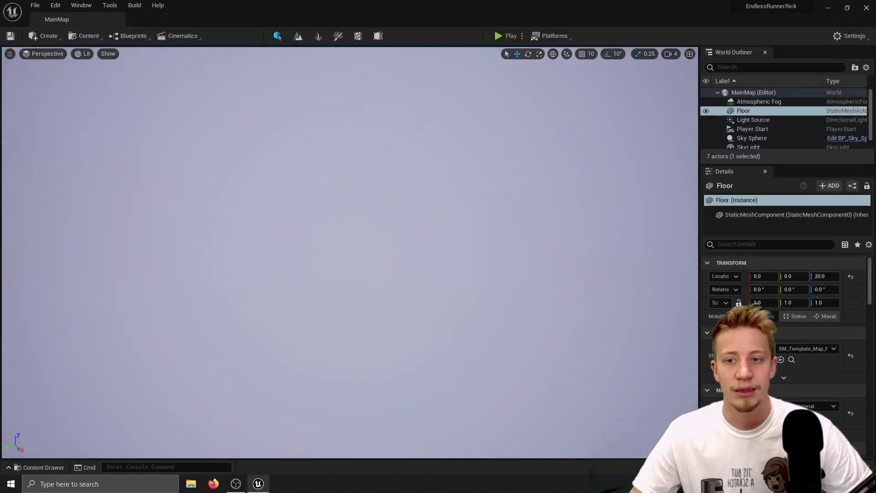
- Stretch the Floor along its X axis to a scale of about 9.5 and play the level
{"action": "left_click_drag", "start_coordinate": [384, 209], "coordinate": [356, 233], "text": "alt"}
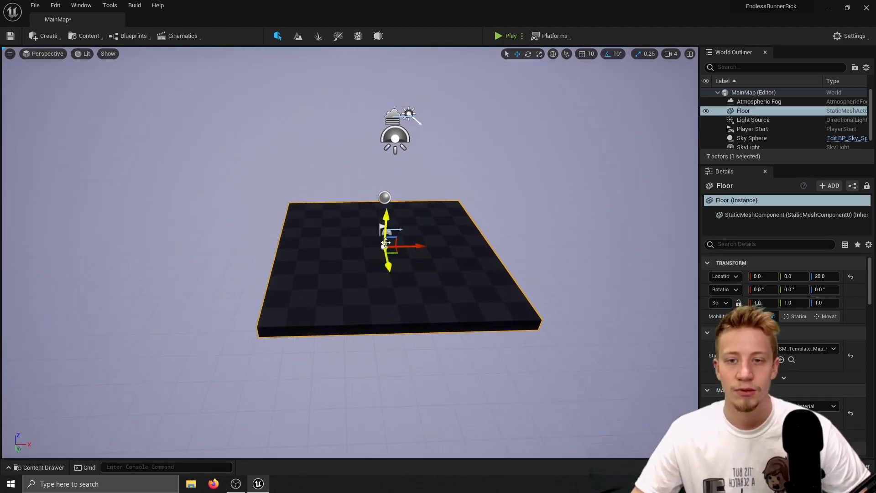
{"action": "left_click_drag", "start_coordinate": [413, 247], "coordinate": [438, 247]}
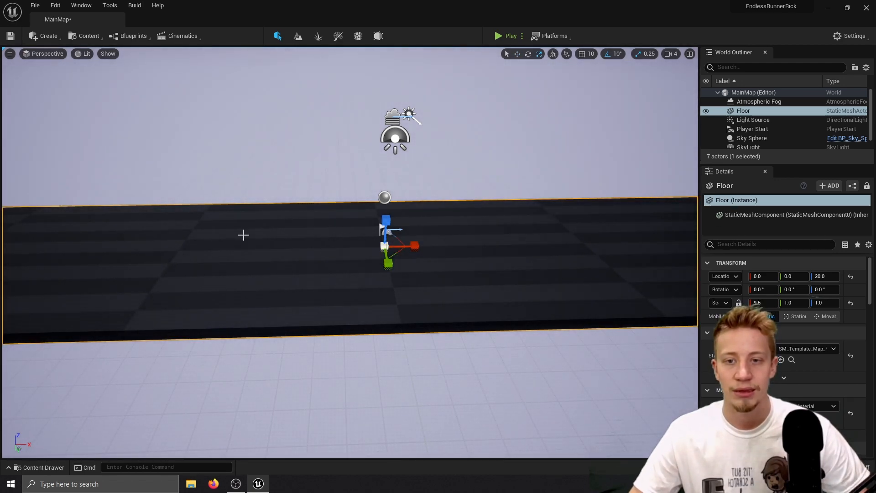
{"action": "left_click", "coordinate": [500, 36]}
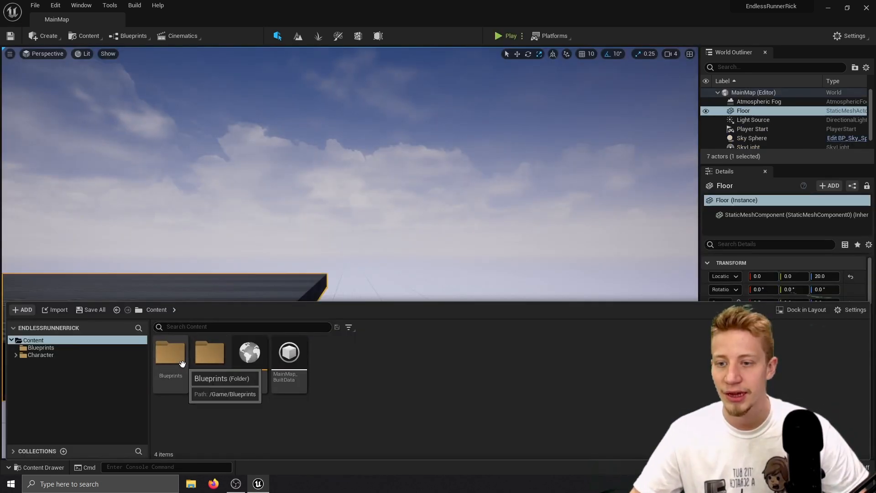
- Open Running_Anim from the Character folder and set its Rate Scale to 2
{"action": "left_click", "coordinate": [205, 356]}
{"action": "double_click", "coordinate": [204, 356]}
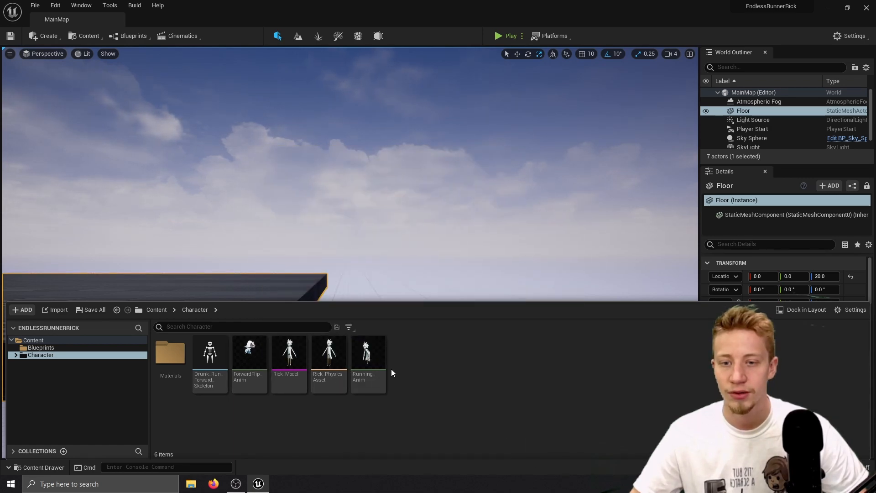
{"action": "left_click", "coordinate": [367, 352]}
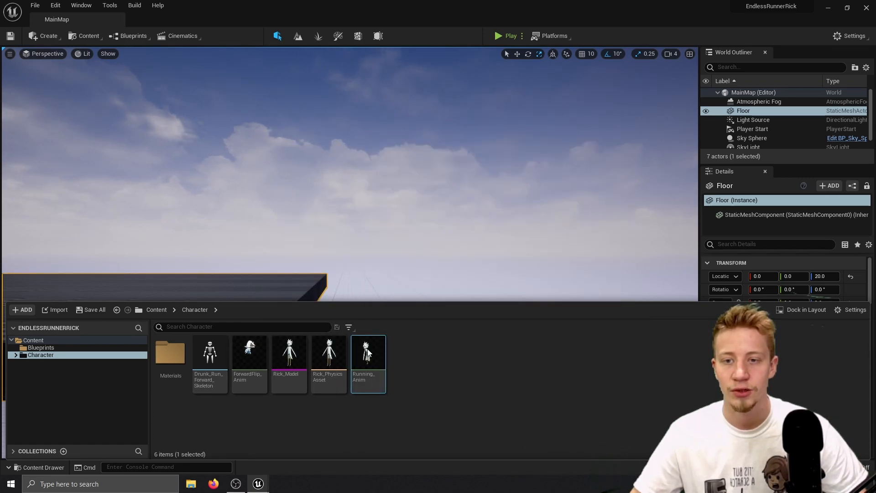
{"action": "double_click", "coordinate": [367, 352]}
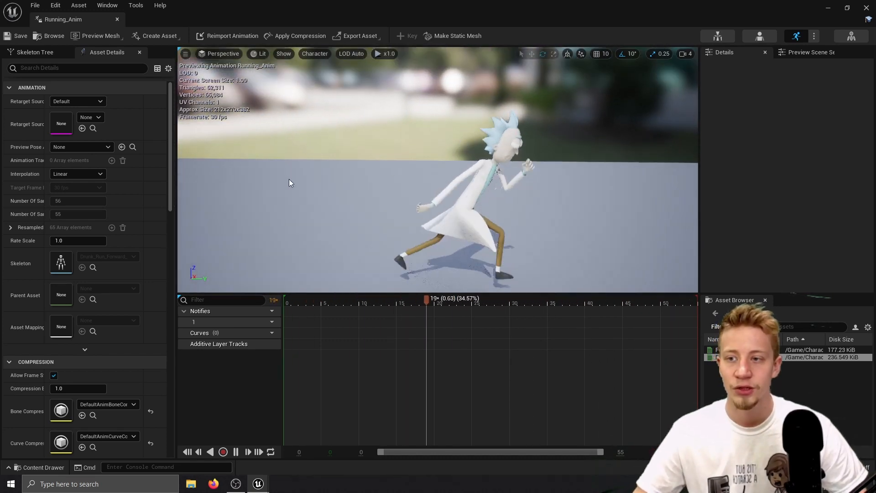
{"action": "left_click", "coordinate": [86, 241]}
{"action": "type", "text": "2"}
{"action": "key", "text": "Return"}
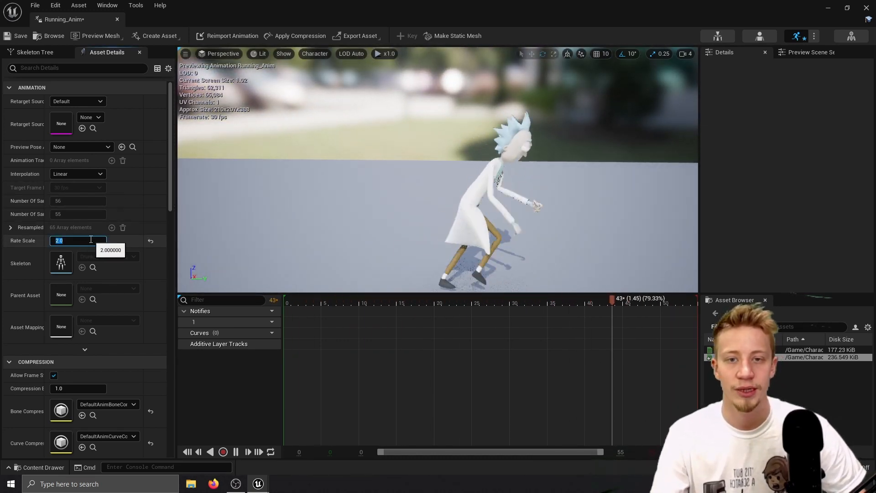
{"action": "key", "text": "ctrl+z"}
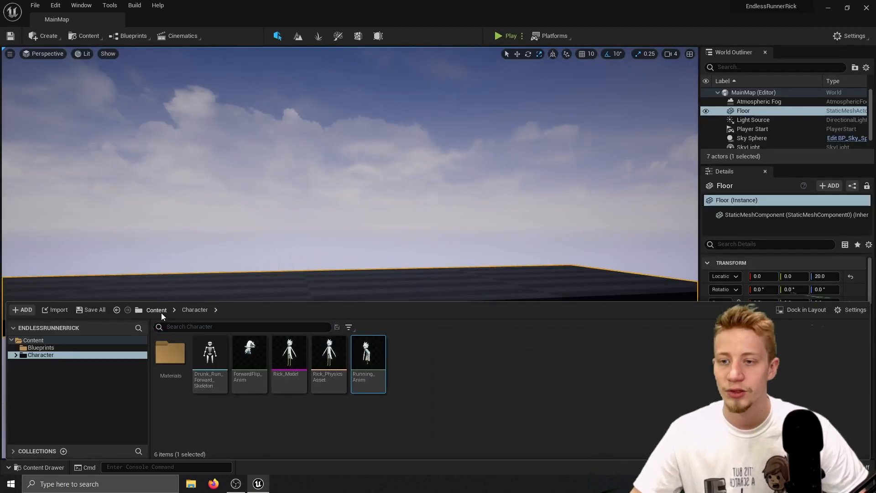
- Create an Animation Blueprint named RIck_AnimBP in the Blueprints folder, targeting the Drunk_Run_Forward skeleton
{"action": "left_click", "coordinate": [157, 310]}
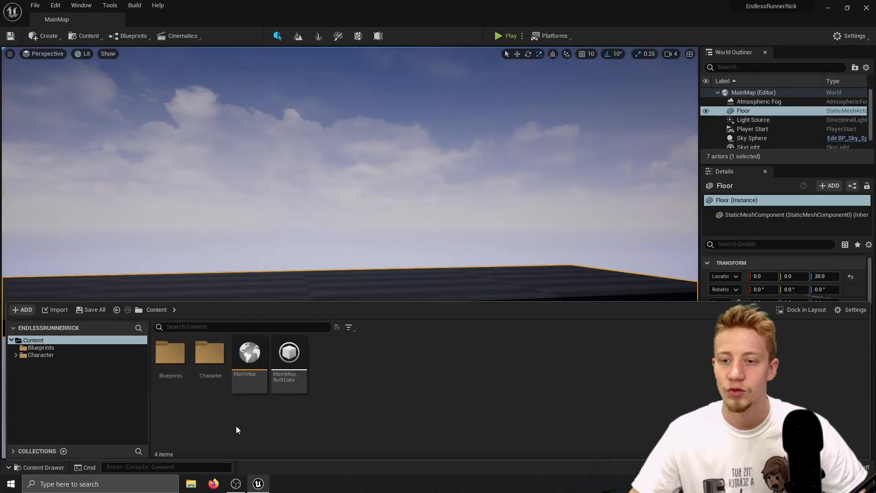
{"action": "double_click", "coordinate": [173, 360]}
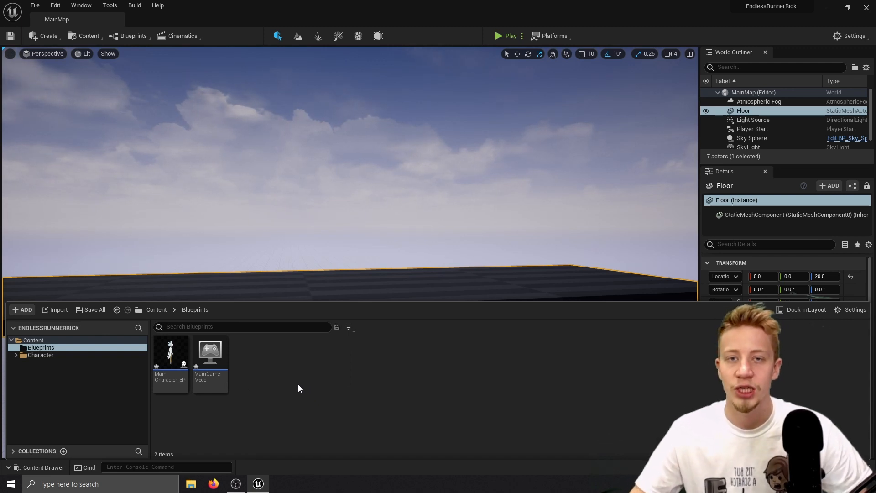
{"action": "right_click", "coordinate": [261, 364]}
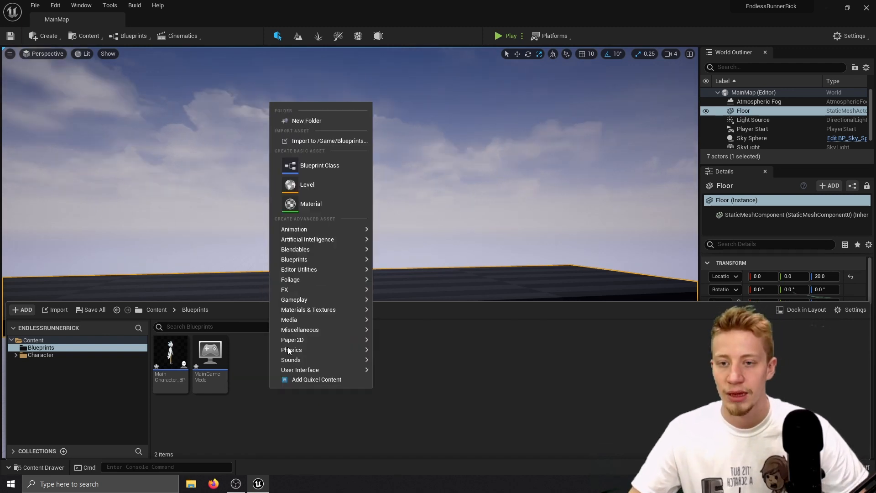
{"action": "mouse_move", "coordinate": [332, 229]}
{"action": "left_click", "coordinate": [429, 211]}
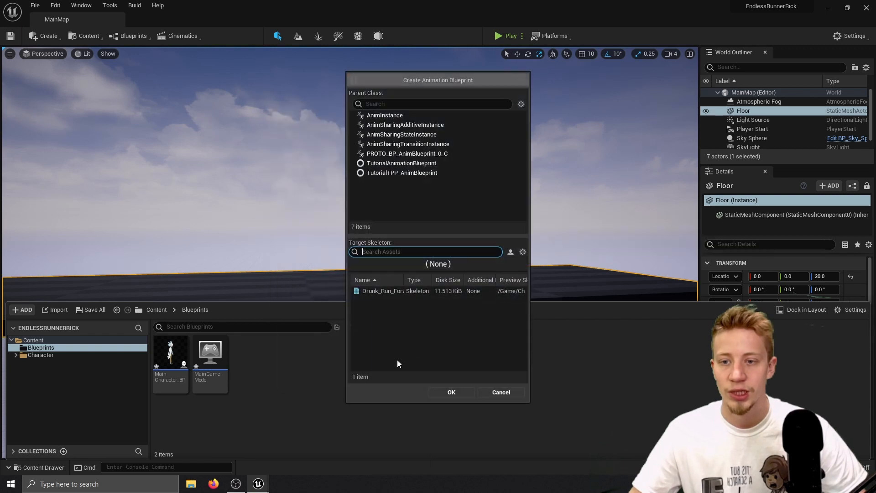
{"action": "left_click", "coordinate": [367, 292]}
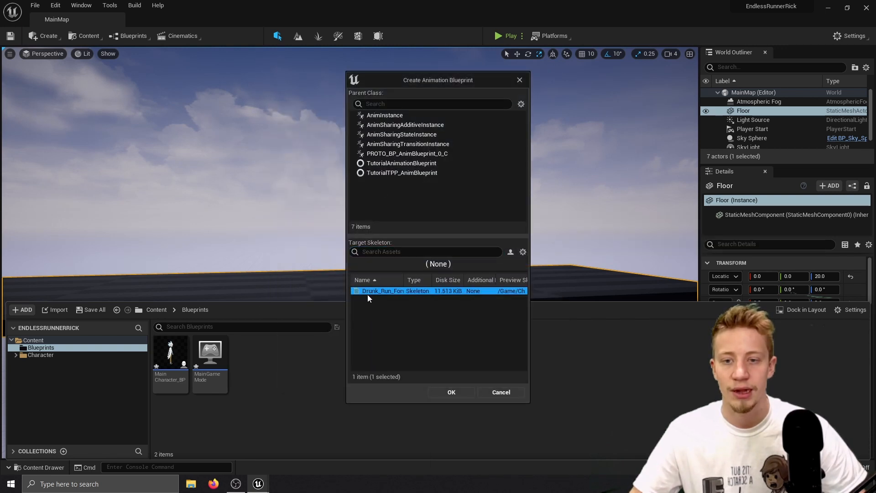
{"action": "left_click", "coordinate": [447, 391]}
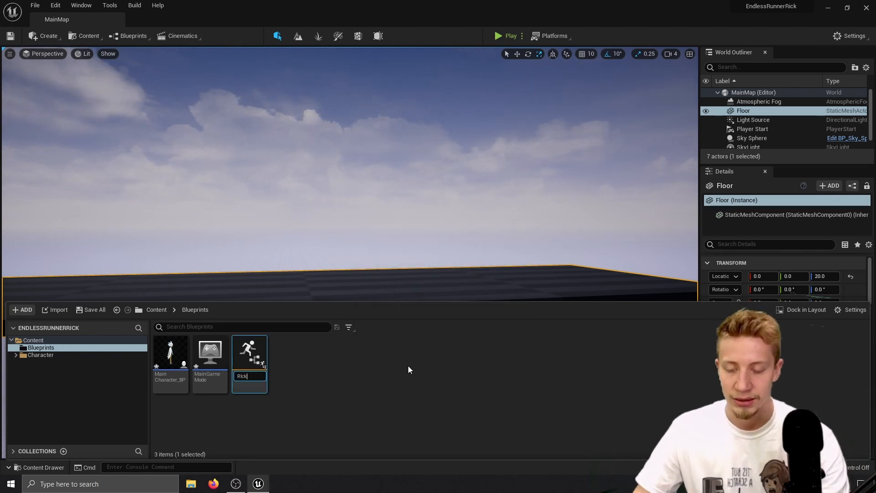
{"action": "type", "text": "Rick_AnimBP"}
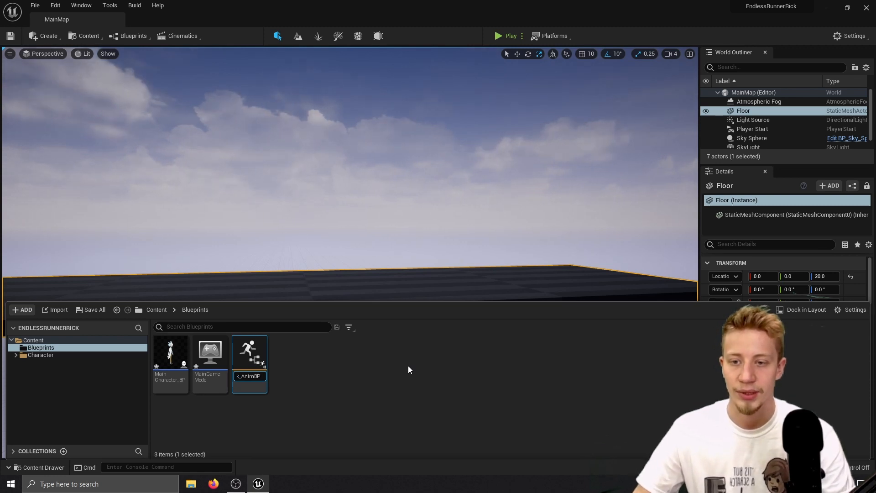
- Create a Blend Space 1D named RunAnim in the Character folder, based on Drunk_Run_Forward_Skeleton, and open it
{"action": "left_click", "coordinate": [163, 310]}
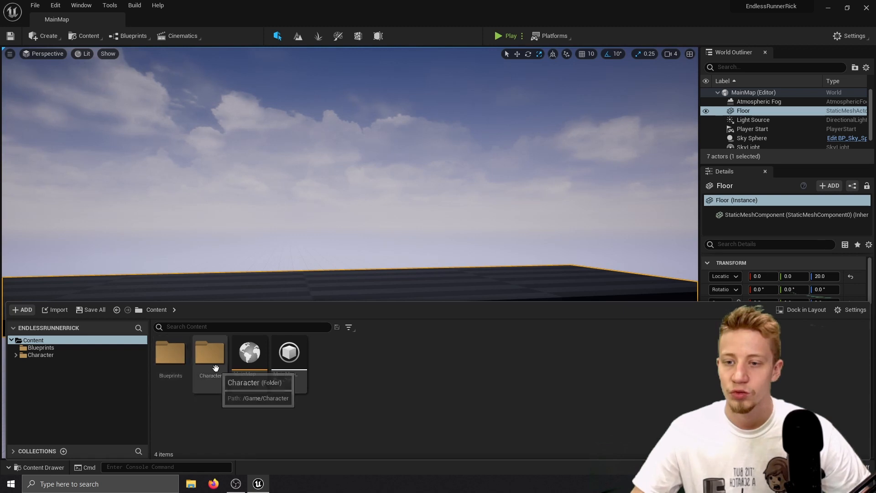
{"action": "left_click", "coordinate": [54, 355]}
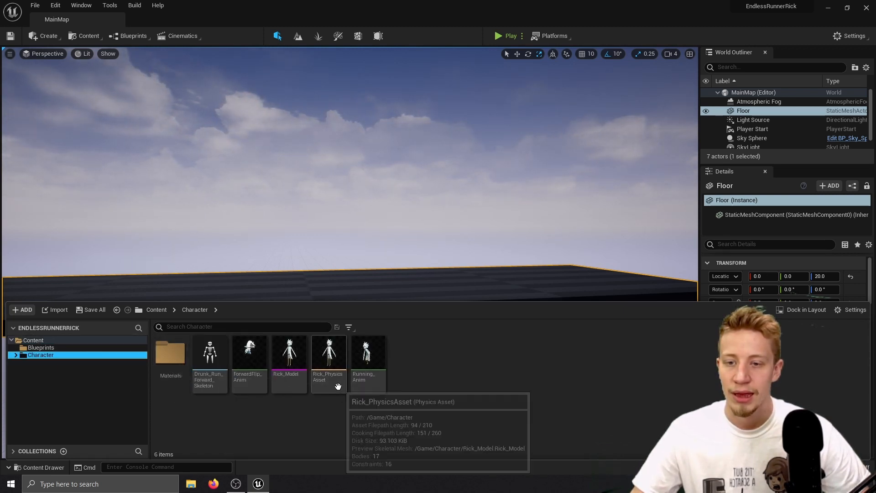
{"action": "right_click", "coordinate": [434, 360]}
{"action": "mouse_move", "coordinate": [508, 281]}
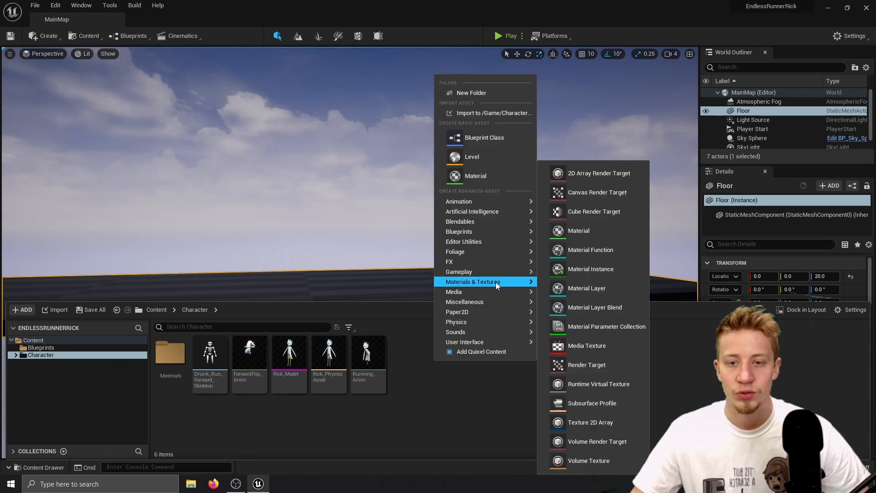
{"action": "mouse_move", "coordinate": [510, 201]}
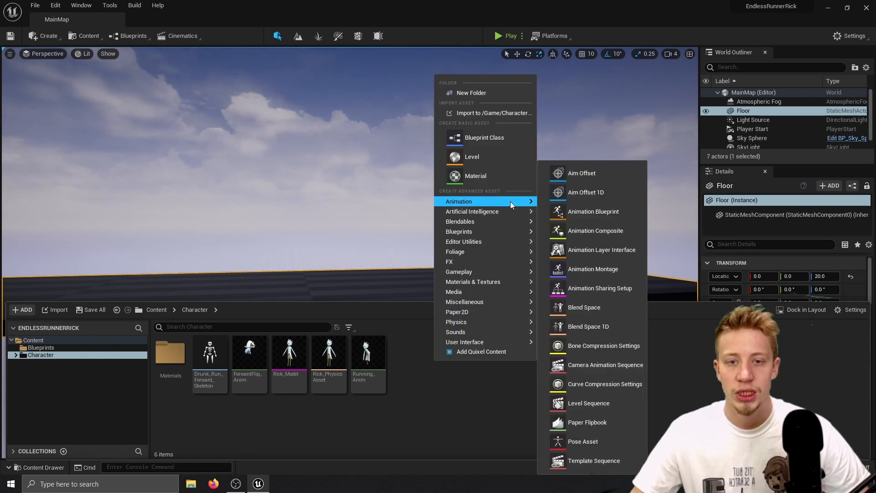
{"action": "left_click", "coordinate": [609, 326]}
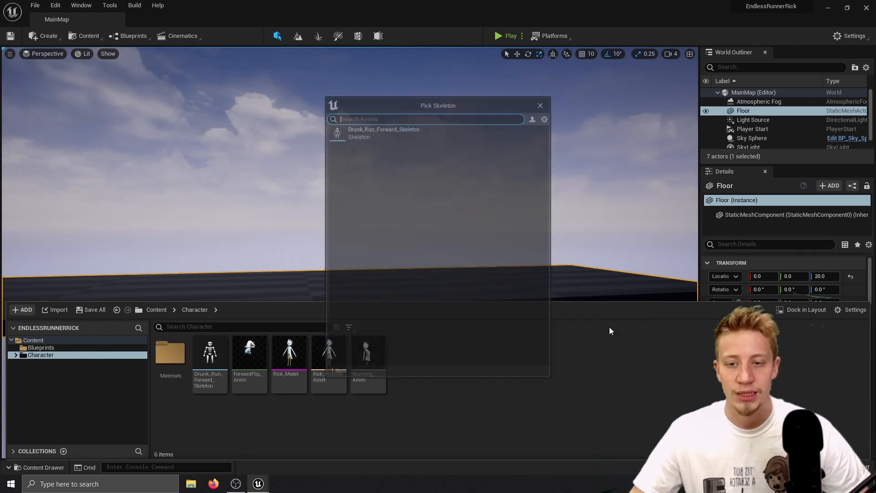
{"action": "left_click", "coordinate": [392, 131]}
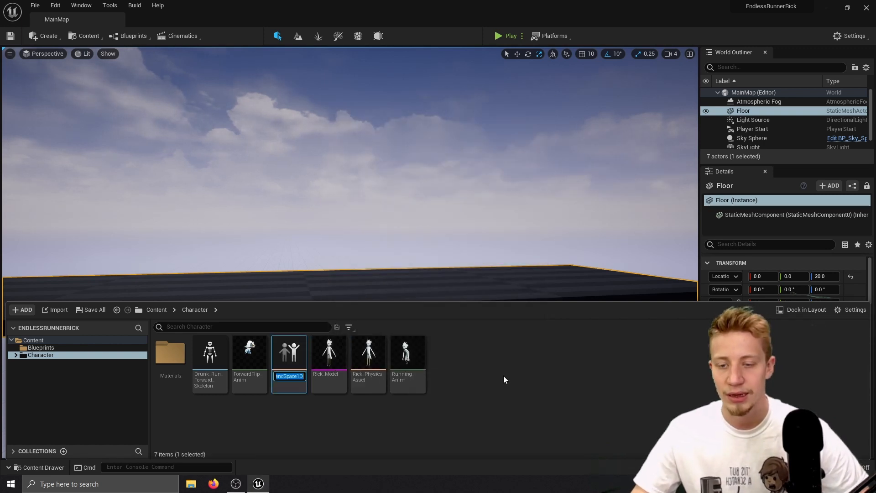
{"action": "type", "text": "Ru"}
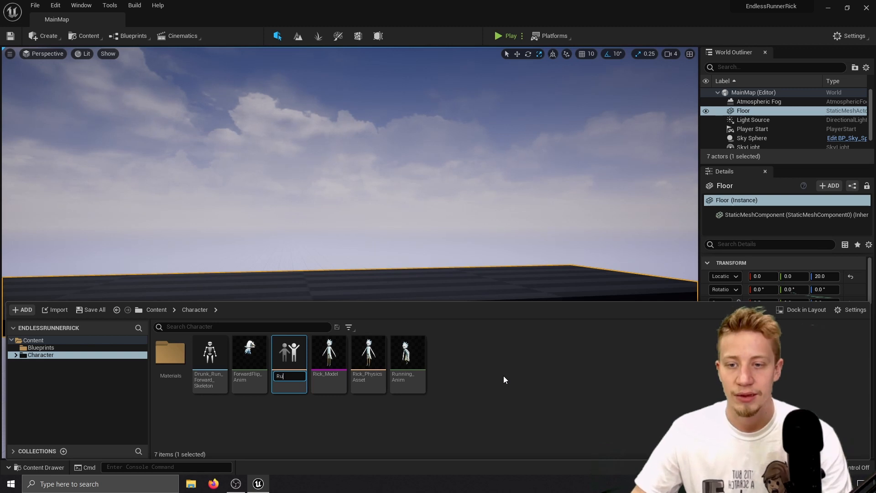
{"action": "type", "text": "nAnime"}
{"action": "key", "text": "Return"}
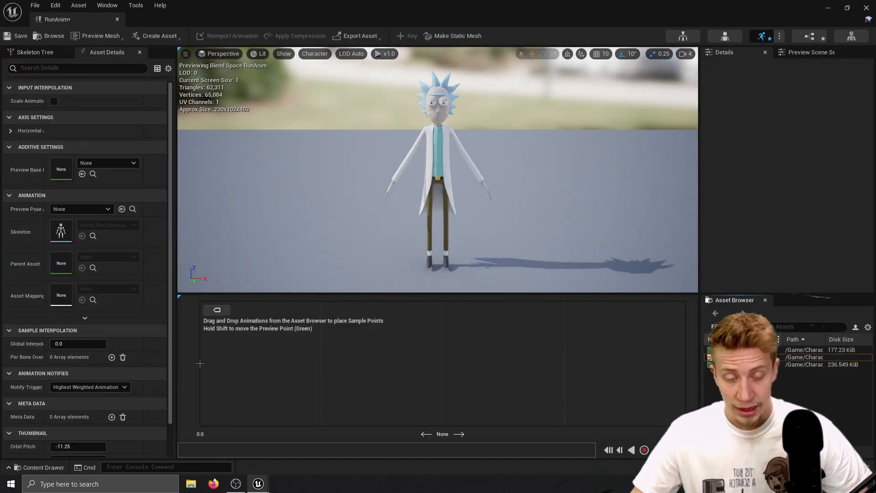
- Place Running_Anim as a sample point at both ends of the RunAnim blend space, at 0 and 100
{"action": "left_click_drag", "start_coordinate": [730, 364], "coordinate": [200, 363]}
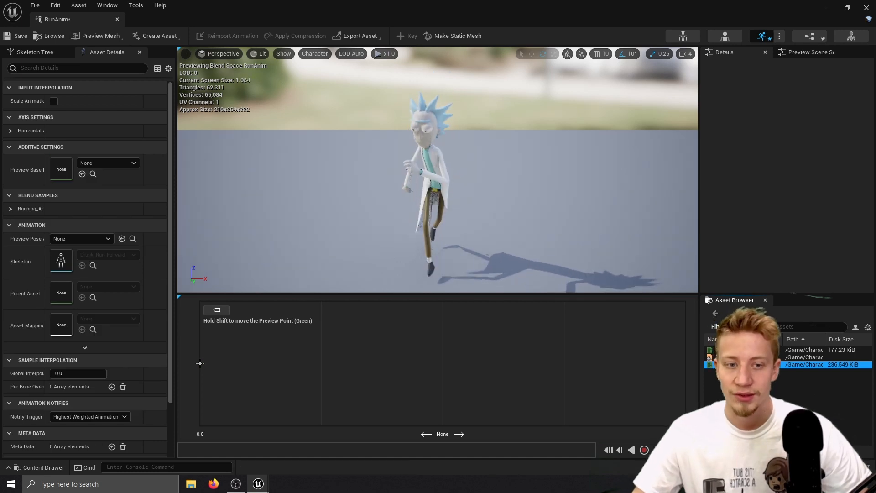
{"action": "left_click_drag", "start_coordinate": [730, 364], "coordinate": [685, 364]}
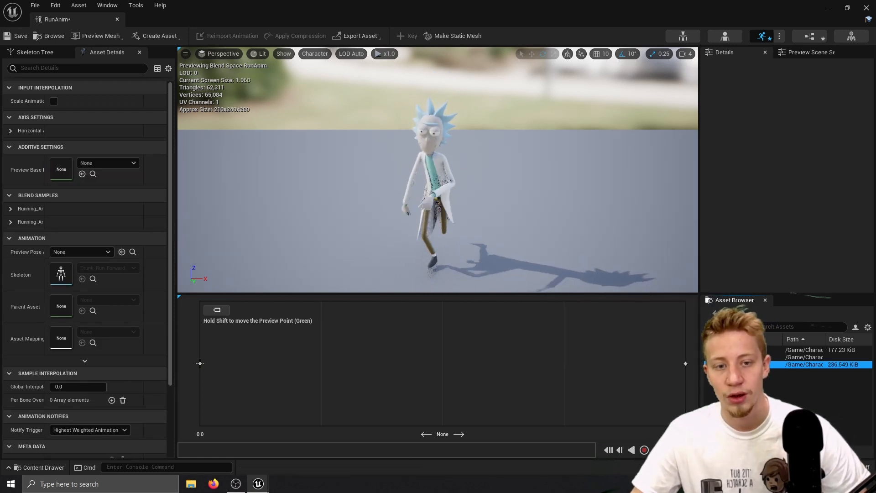
{"action": "left_click_drag", "start_coordinate": [200, 363], "coordinate": [634, 373]}
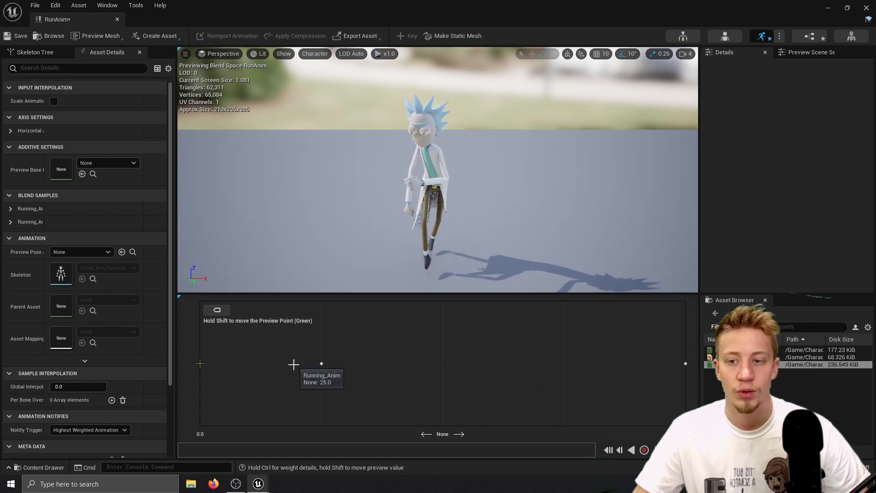
{"action": "left_click_drag", "start_coordinate": [294, 364], "coordinate": [233, 369]}
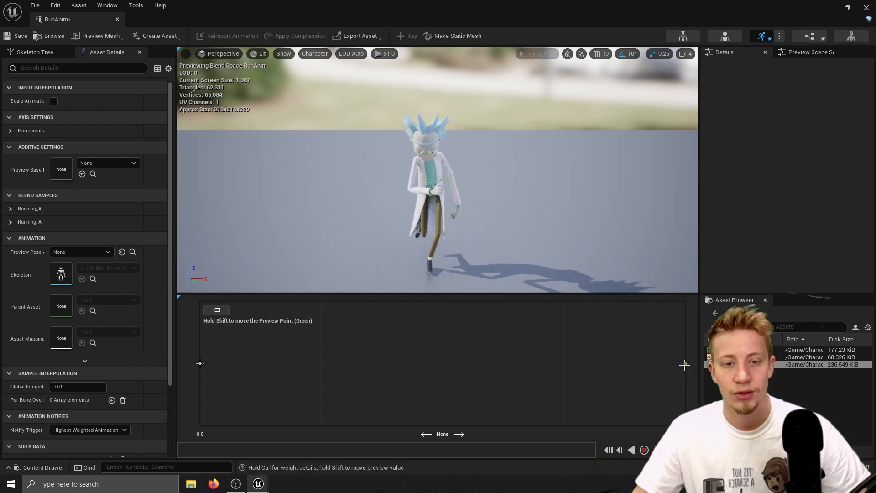
- Set the Rate Scale of the Running_Anim blend sample at 100 to 2.5
{"action": "left_click", "coordinate": [10, 222]}
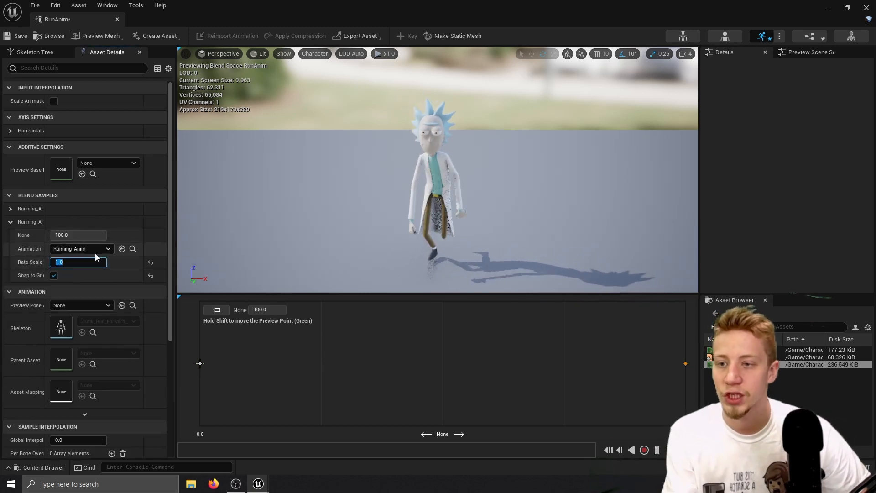
{"action": "type", "text": "2.5"}
{"action": "key", "text": "Return"}
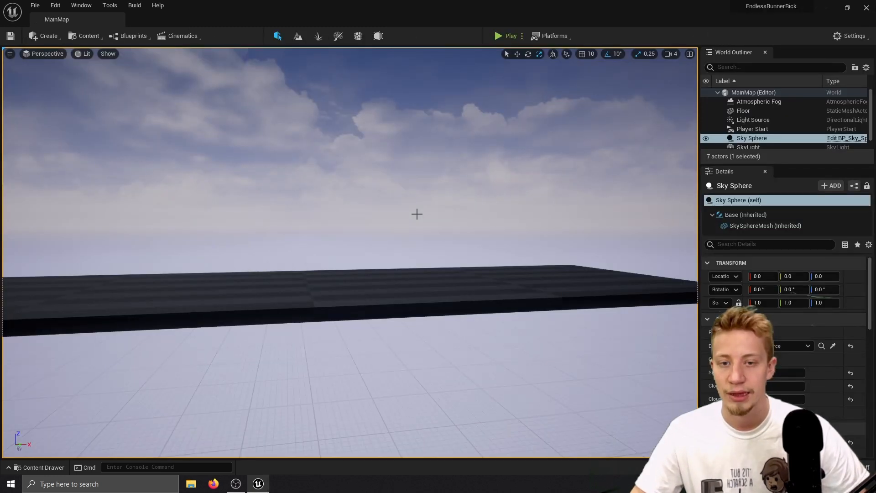
- Open RIck_AnimBP from the Blueprints folder and add a new state machine connected to the Output Pose's Result
{"action": "key", "text": "ctrl+space"}
{"action": "left_click", "coordinate": [40, 348]}
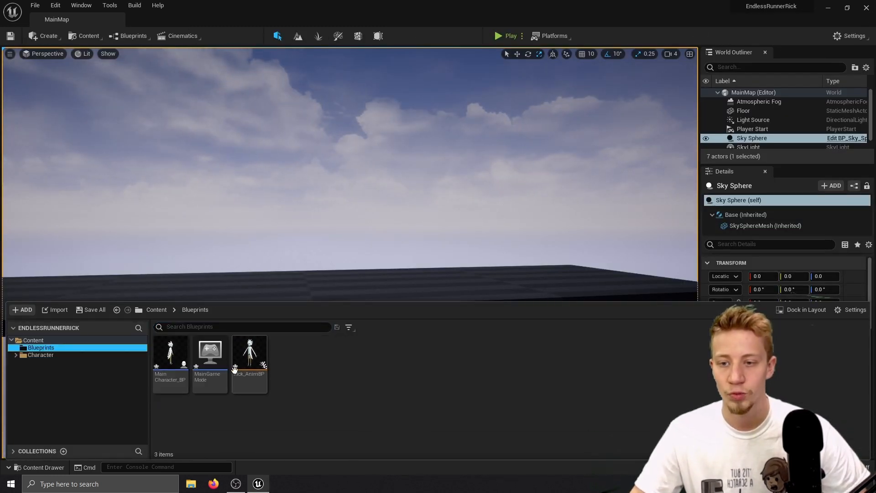
{"action": "double_click", "coordinate": [250, 353]}
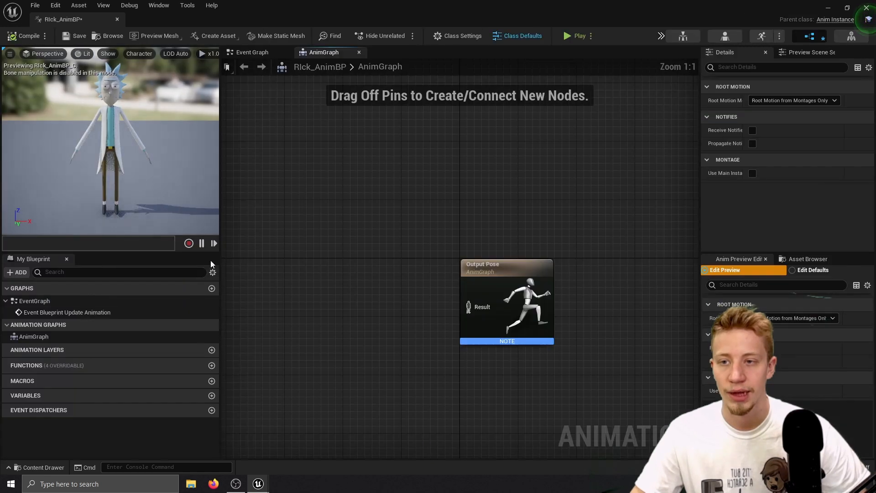
{"action": "left_click_drag", "start_coordinate": [510, 287], "coordinate": [418, 302]}
{"action": "type", "text": "new"}
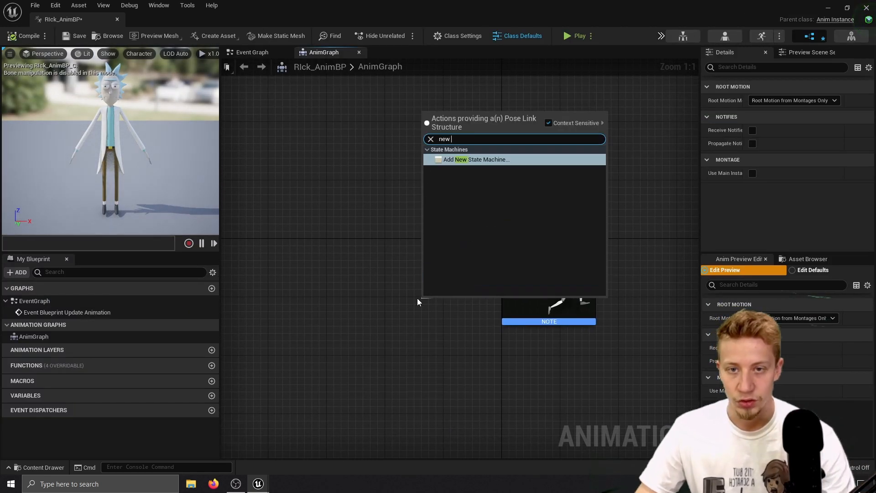
{"action": "key", "text": "Return"}
{"action": "left_click", "coordinate": [428, 298]}
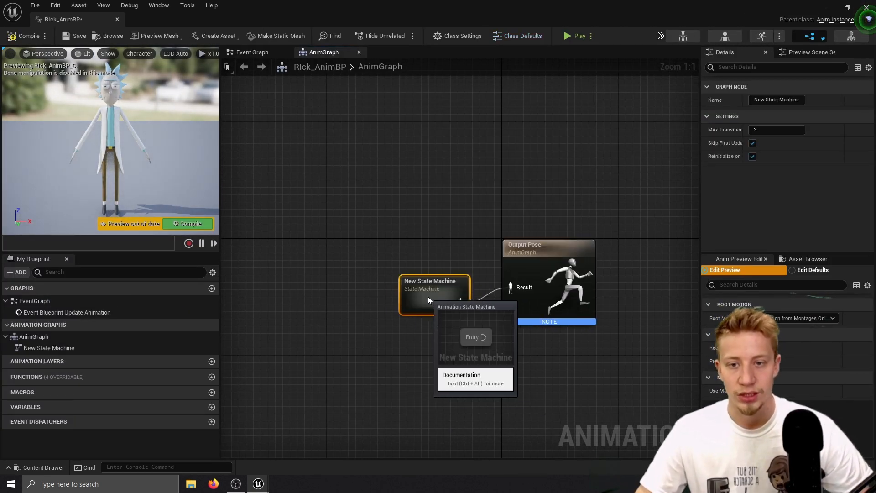
- Inside the new state machine, add a state named Running, connect Entry to it and compile
{"action": "double_click", "coordinate": [426, 295]}
{"action": "left_click", "coordinate": [191, 223]}
{"action": "right_click_drag", "start_coordinate": [595, 252], "coordinate": [514, 235]}
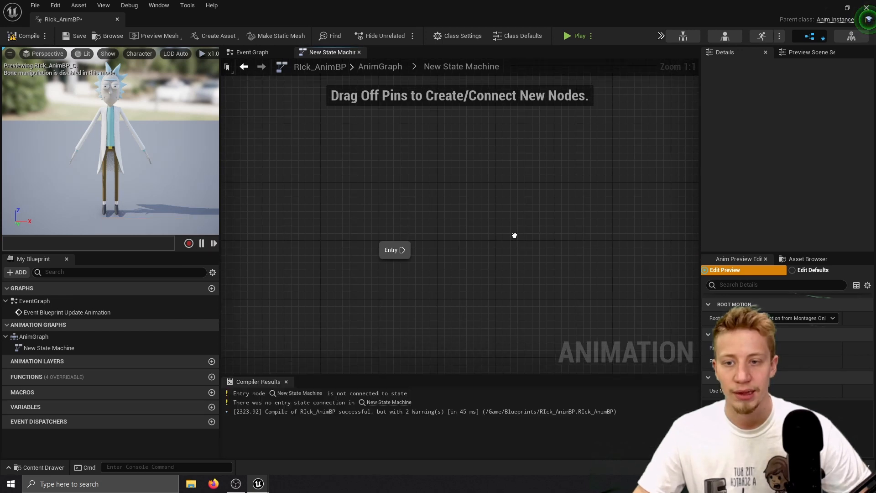
{"action": "right_click_drag", "start_coordinate": [392, 245], "coordinate": [321, 237]}
{"action": "right_click", "coordinate": [357, 223]}
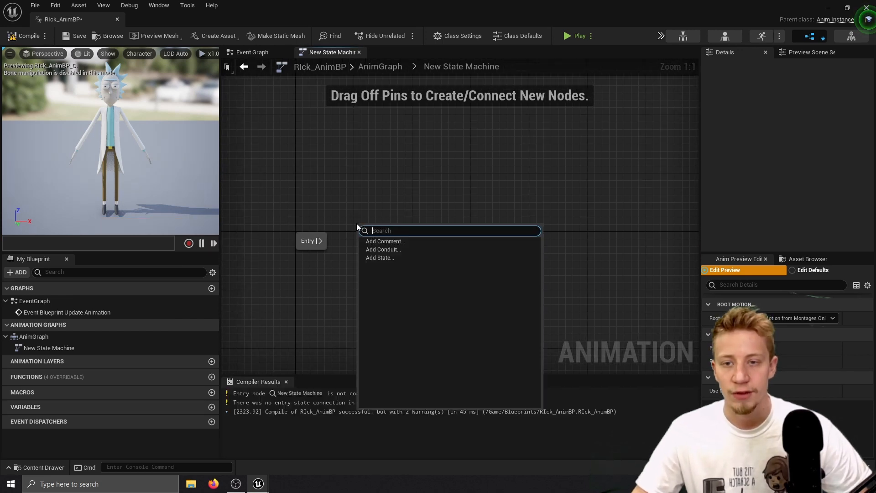
{"action": "left_click", "coordinate": [388, 260]}
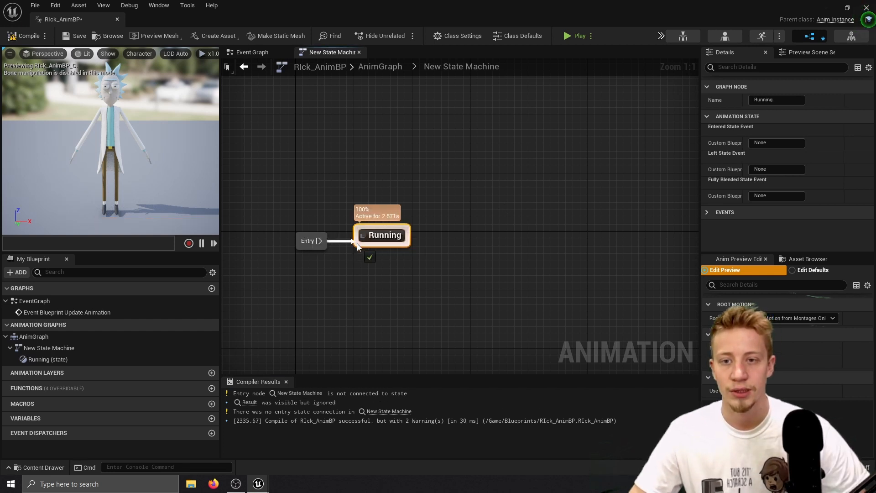
- Add the RunAnim blend space inside the Running state, connect it to Output Animation Pose and compile
{"action": "double_click", "coordinate": [383, 236]}
{"action": "left_click", "coordinate": [807, 259]}
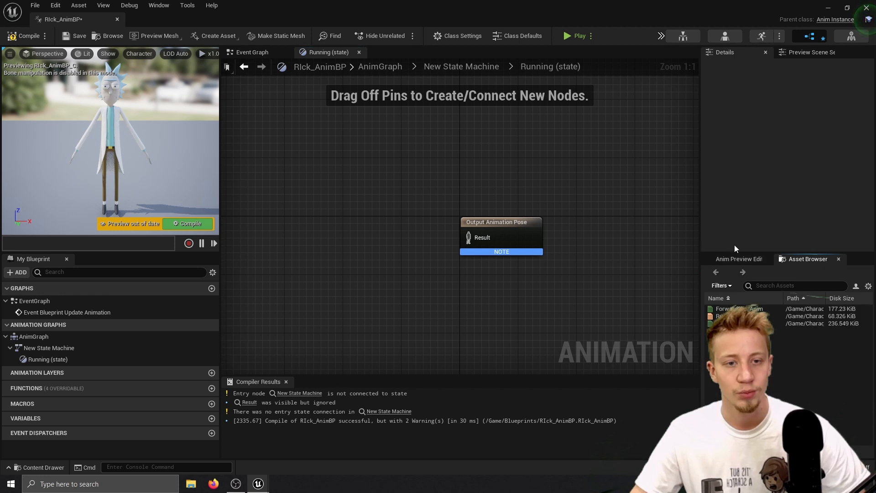
{"action": "left_click_drag", "start_coordinate": [609, 298], "coordinate": [325, 231]}
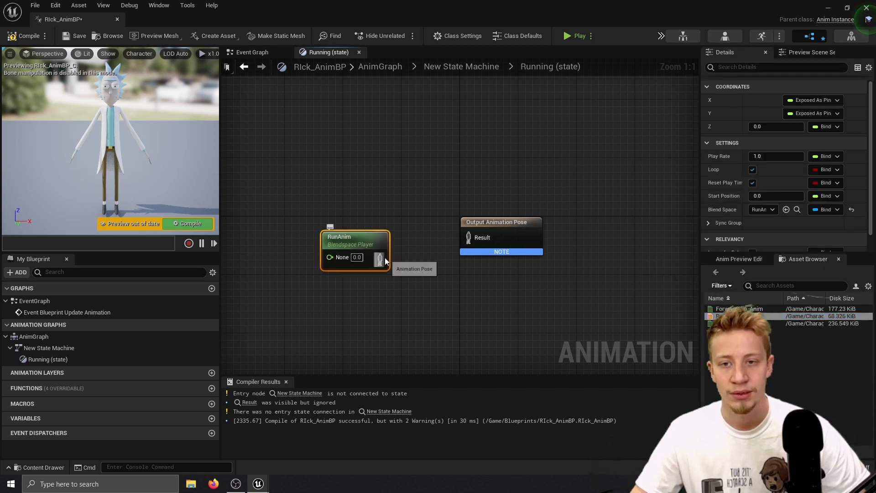
{"action": "left_click_drag", "start_coordinate": [385, 261], "coordinate": [486, 248]}
{"action": "left_click", "coordinate": [190, 223]}
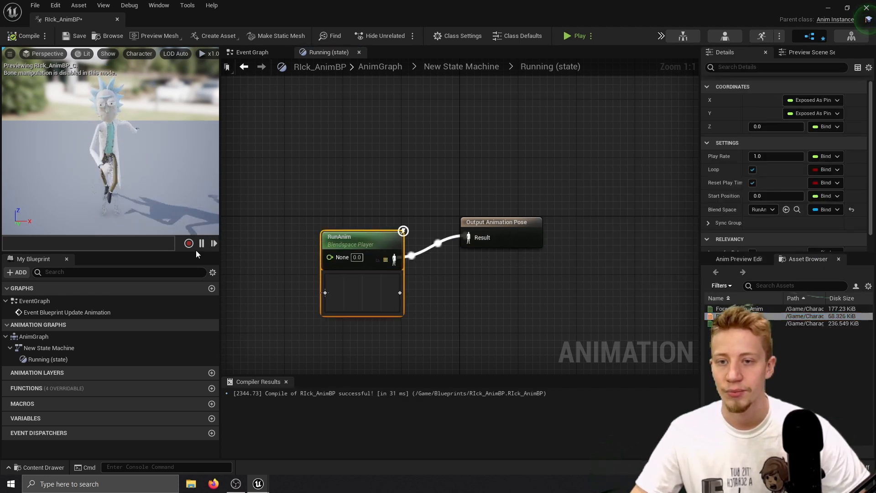
- Set the RunAnim node's blend input to 100 to preview the faster running sample
{"action": "right_click_drag", "start_coordinate": [276, 265], "coordinate": [390, 248]}
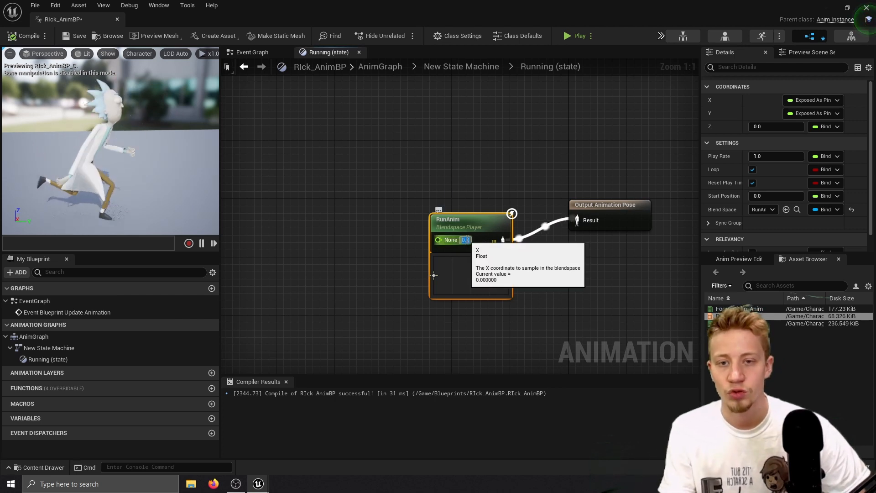
{"action": "type", "text": "100"}
{"action": "key", "text": "Return"}
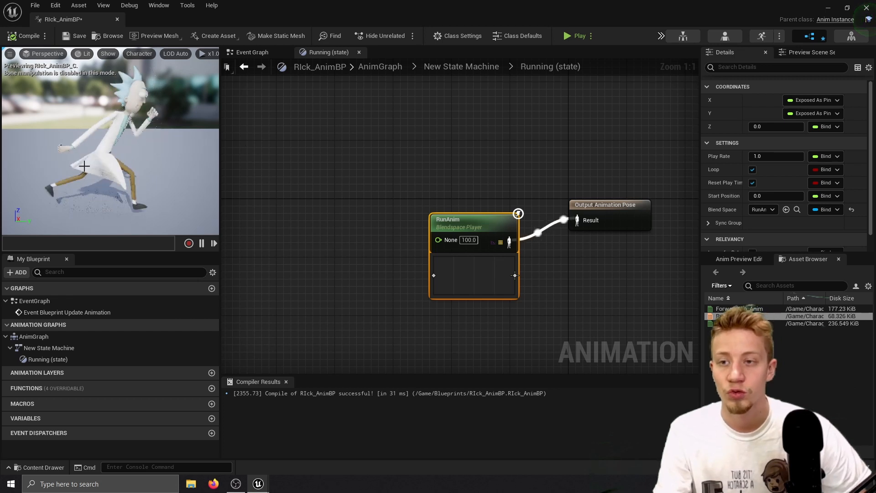
- Set the RunAnim node's blend input back to 0 and compile the animation blueprint
{"action": "left_click", "coordinate": [472, 240]}
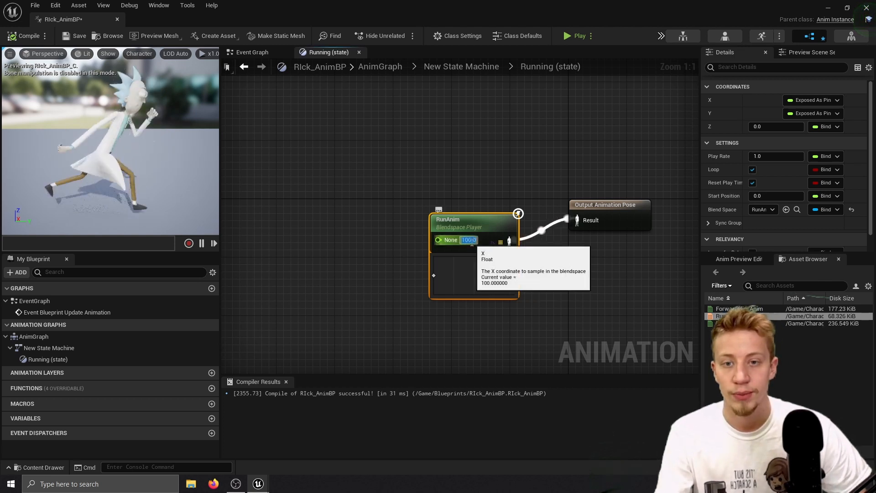
{"action": "type", "text": "0"}
{"action": "key", "text": "Return"}
{"action": "left_click", "coordinate": [189, 220]}
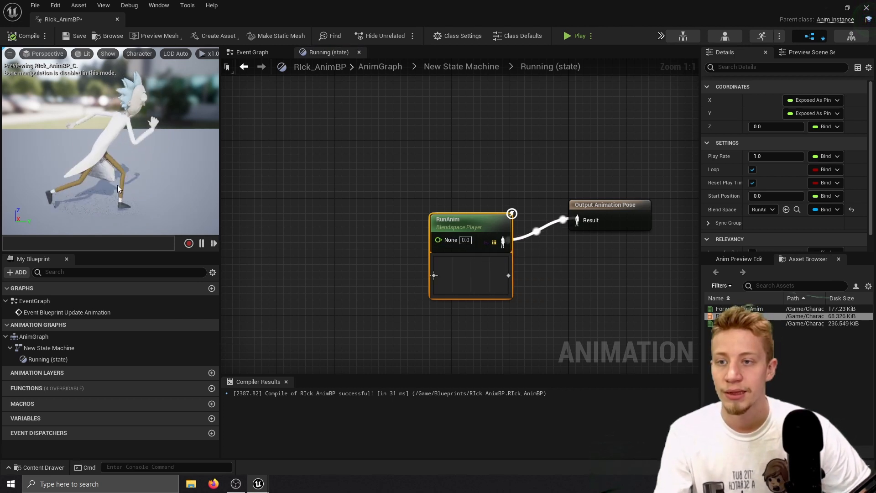
- Close the animation blueprint and open the MainCharacter_BP blueprint from the Blueprints folder
{"action": "left_click", "coordinate": [865, 7]}
{"action": "key", "text": "ctrl+space"}
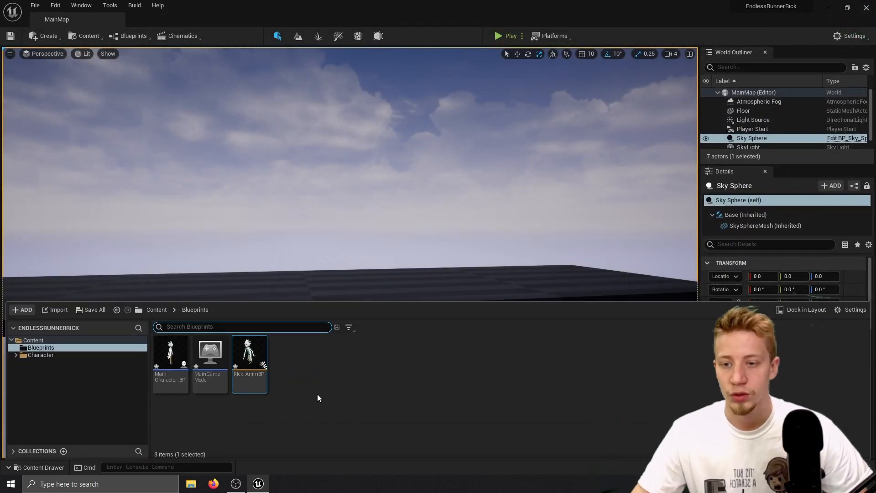
{"action": "double_click", "coordinate": [210, 353]}
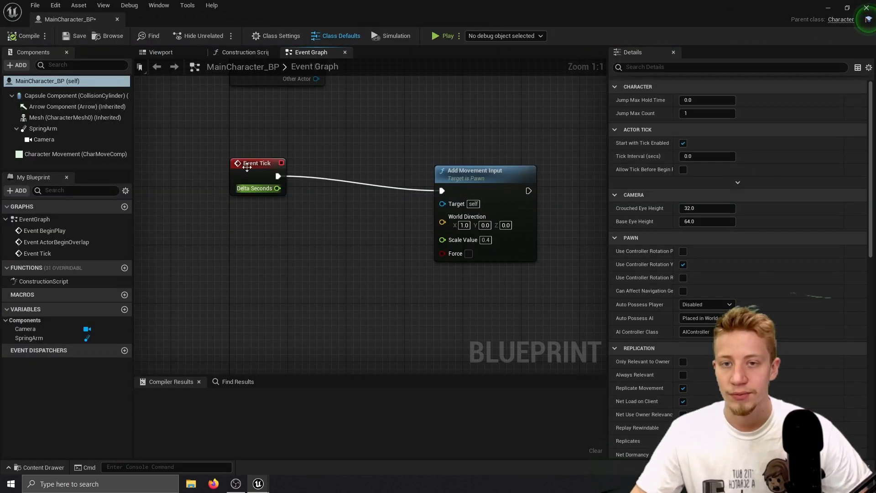
- Set the Mesh component's Anim Class to RIck_AnimBP and compile the character blueprint
{"action": "left_click", "coordinate": [54, 118]}
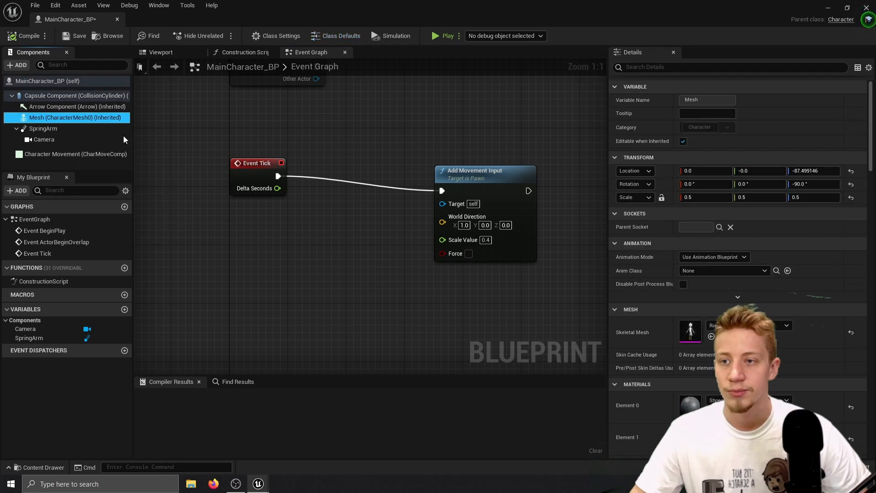
{"action": "scroll", "coordinate": [668, 302], "scroll_direction": "down", "scroll_amount": 4}
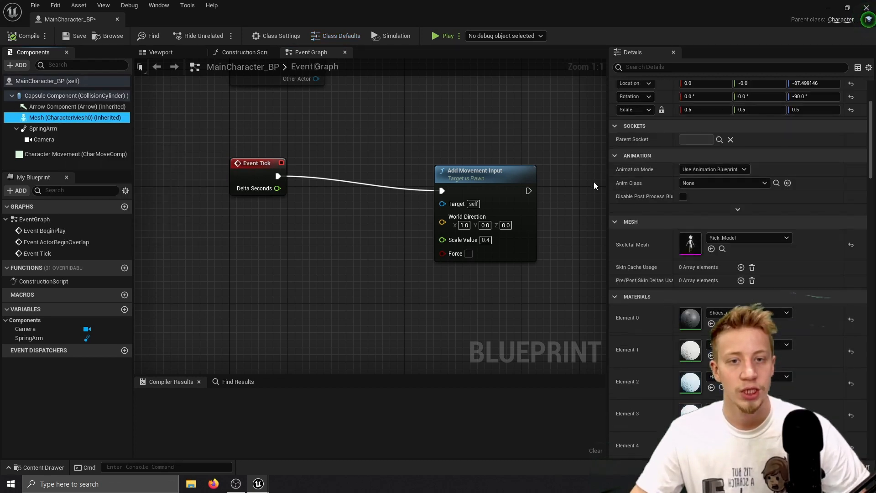
{"action": "left_click", "coordinate": [723, 183]}
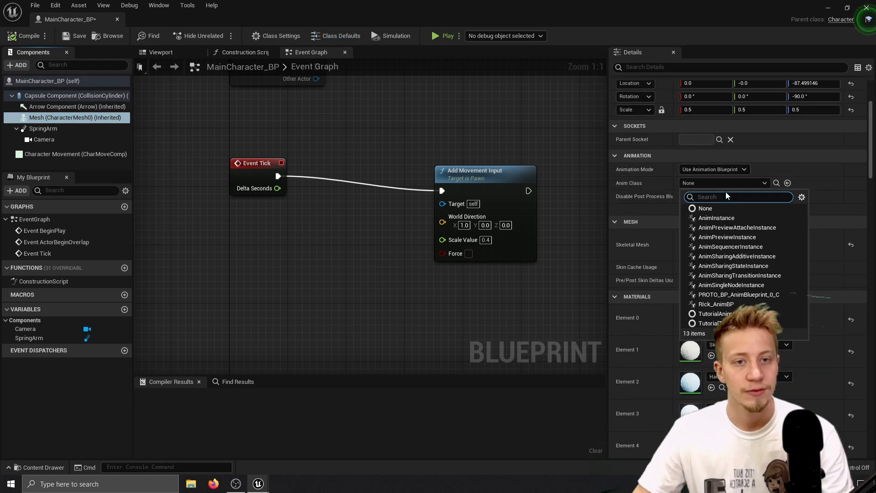
{"action": "type", "text": "rick"}
{"action": "left_click", "coordinate": [716, 218]}
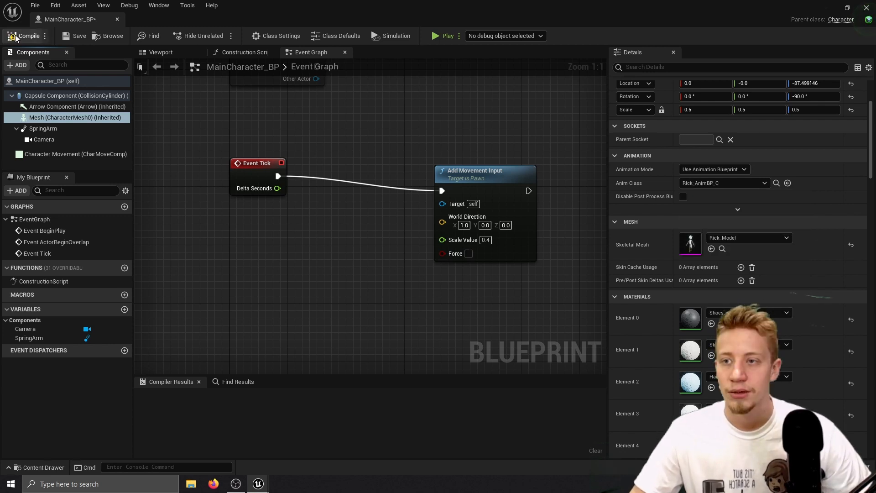
{"action": "left_click", "coordinate": [24, 36]}
{"action": "left_click", "coordinate": [161, 52]}
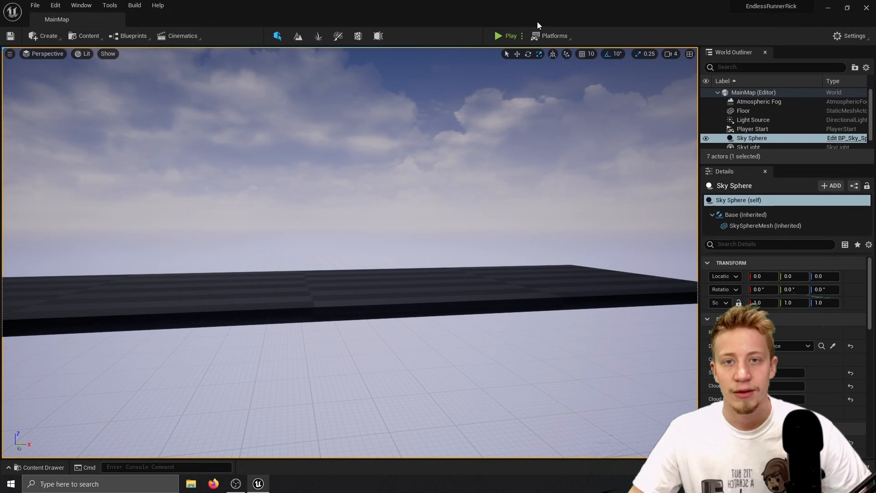
- Play the level to check the character's run animation, and stop the session
{"action": "left_click", "coordinate": [506, 36]}
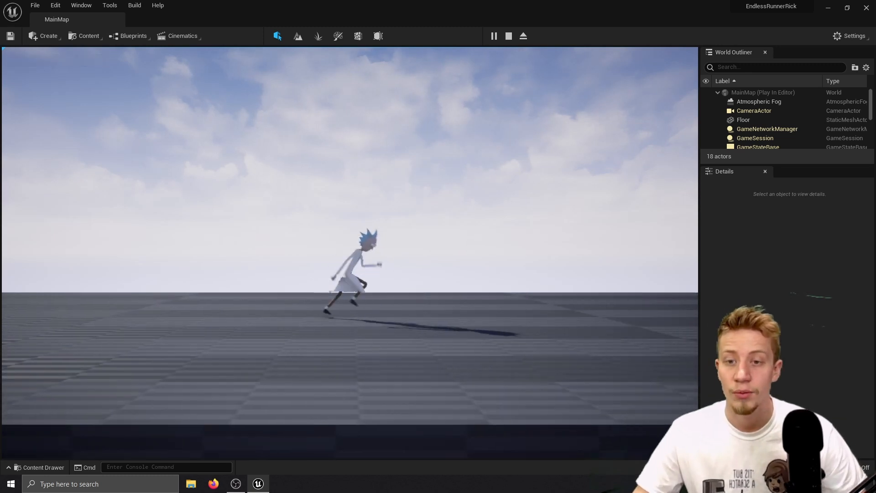
{"action": "key", "text": "Escape"}
{"action": "left_click", "coordinate": [301, 164]}
{"action": "key", "text": "Escape"}
{"action": "key", "text": "ctrl+space"}
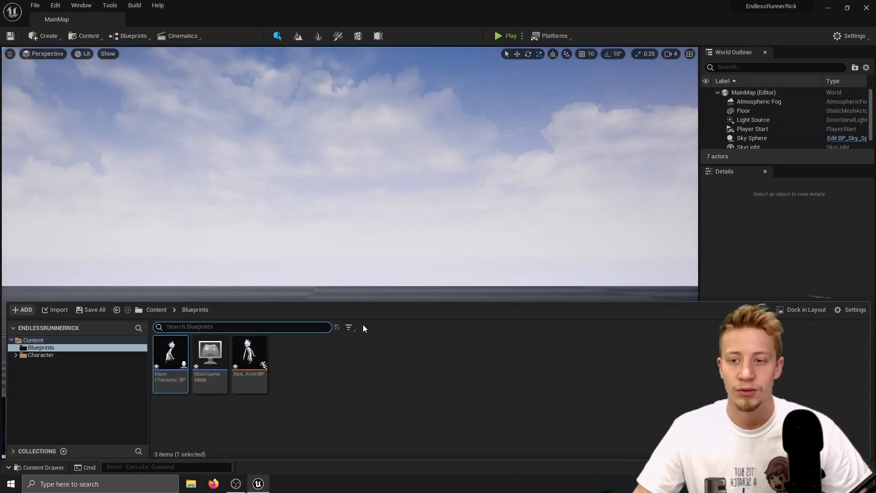
{"action": "double_click", "coordinate": [173, 387]}
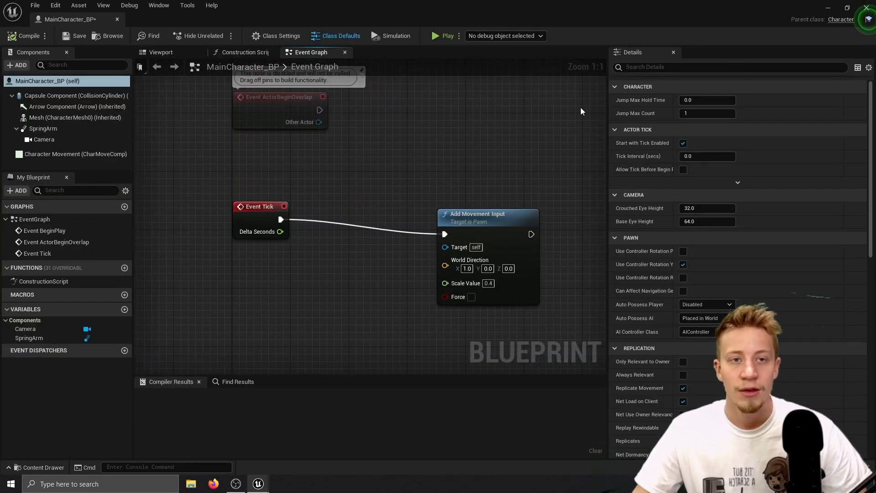
{"action": "left_click", "coordinate": [828, 8]}
- Open the engine Input section of the Project Settings
{"action": "left_click", "coordinate": [35, 6]}
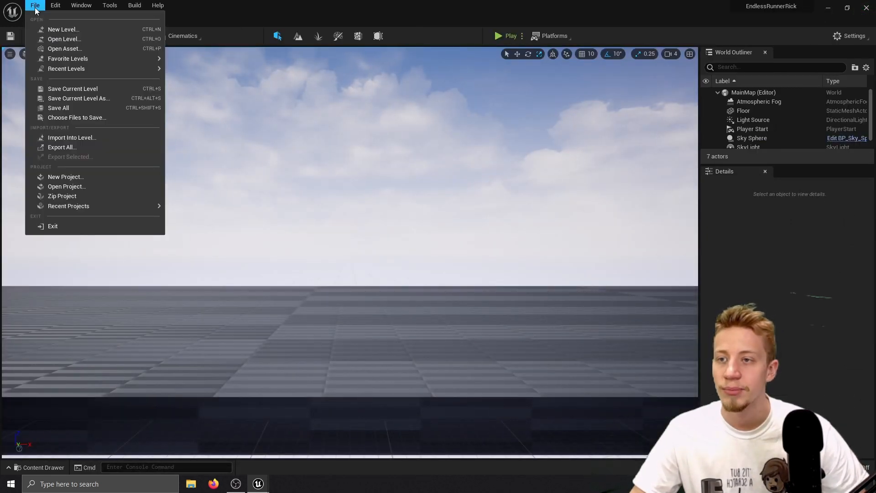
{"action": "left_click", "coordinate": [62, 6]}
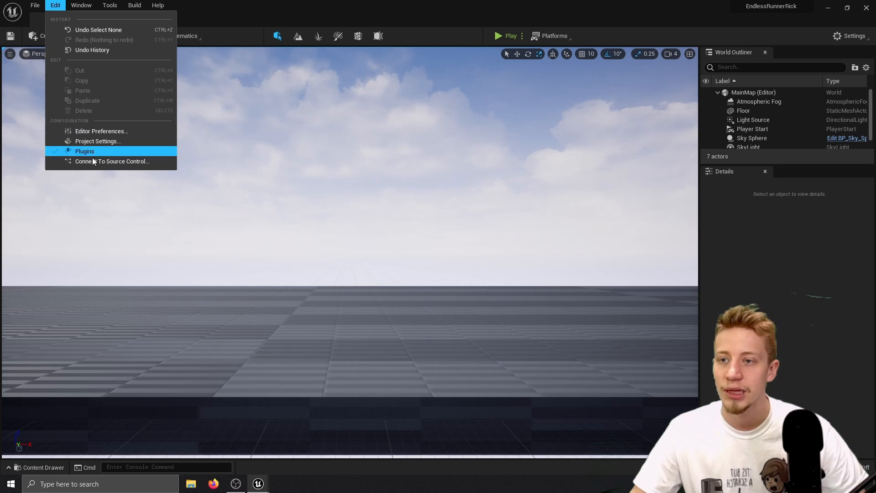
{"action": "left_click", "coordinate": [100, 141]}
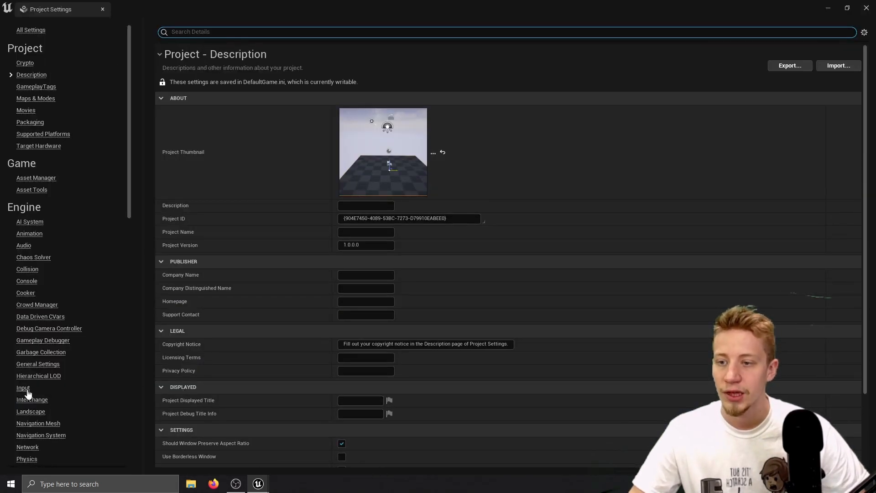
{"action": "left_click", "coordinate": [24, 388]}
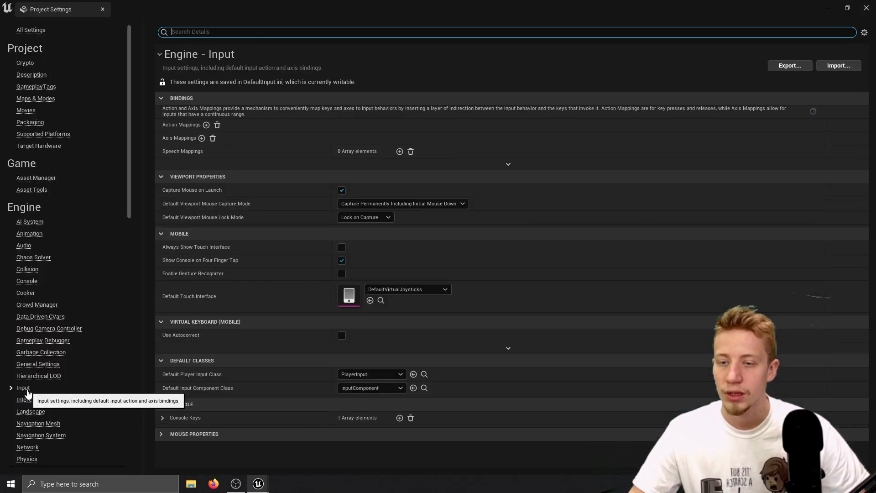
- Add an action mapping named JumpAction and bind it to Space Bar
{"action": "left_click", "coordinate": [207, 125]}
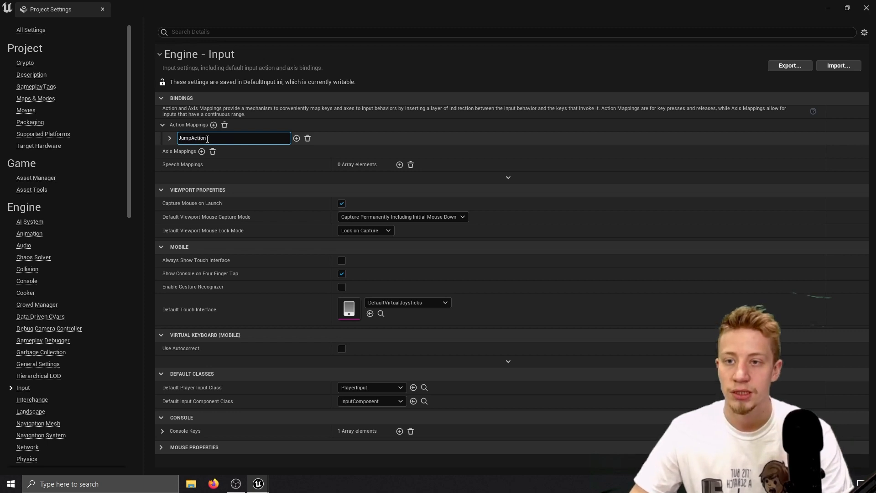
{"action": "left_click", "coordinate": [169, 138]}
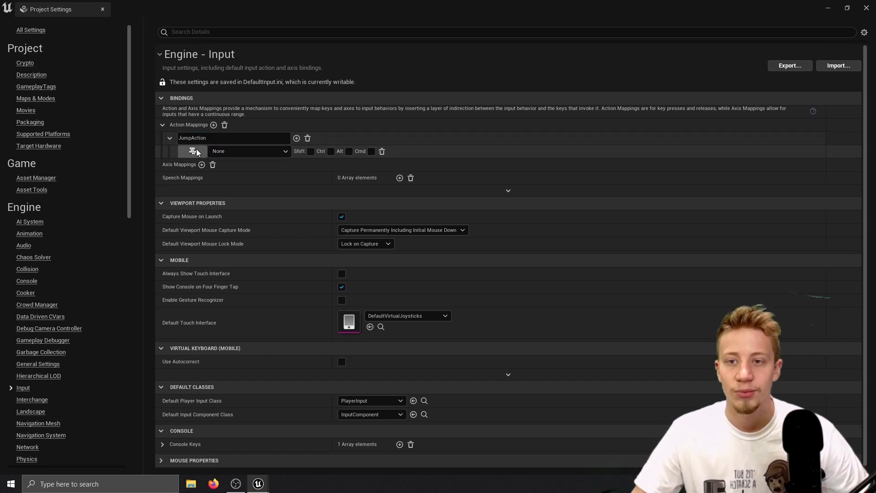
{"action": "left_click", "coordinate": [261, 150]}
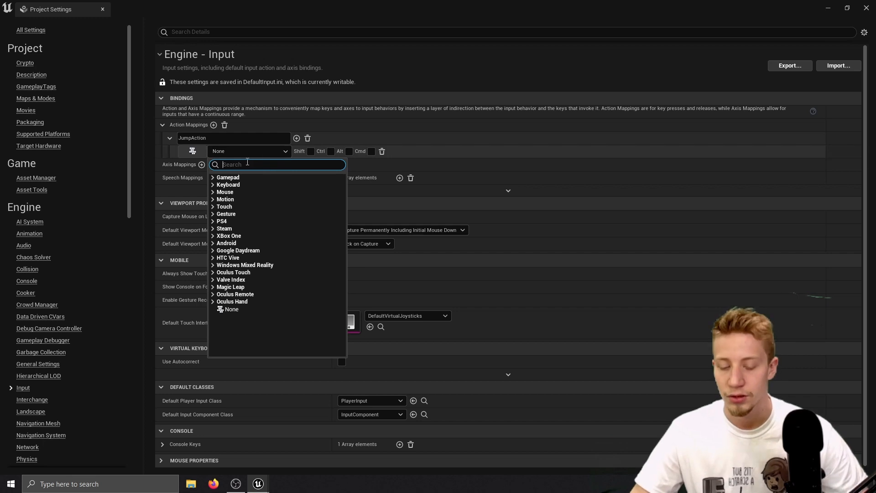
{"action": "type", "text": "sp"}
{"action": "key", "text": "Return"}
- Add Touch 1 as a second binding for JumpAction and close the Project Settings
{"action": "left_click", "coordinate": [296, 138]}
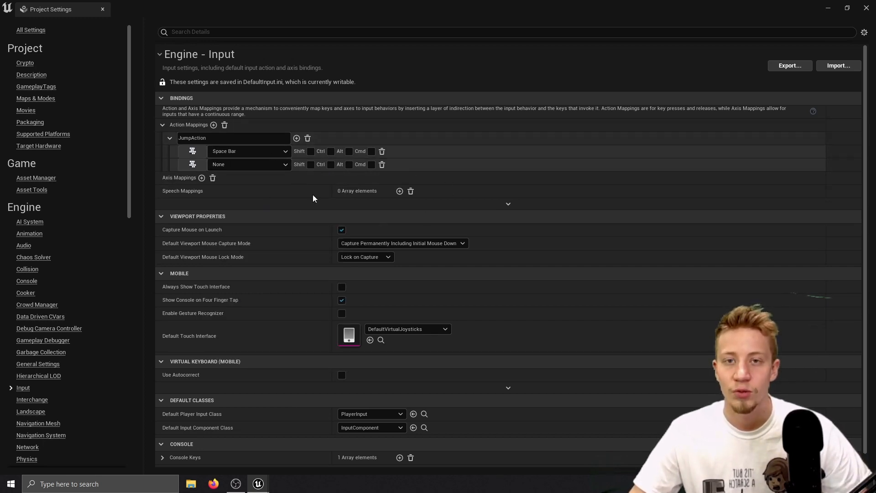
{"action": "left_click", "coordinate": [264, 166]}
{"action": "type", "text": "touch"}
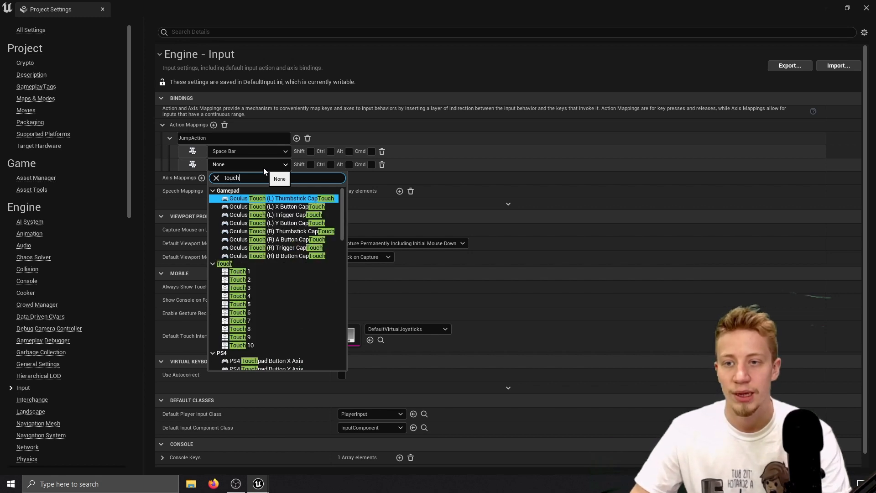
{"action": "left_click", "coordinate": [431, 226]}
{"action": "left_click", "coordinate": [270, 165]}
{"action": "left_click", "coordinate": [276, 273]}
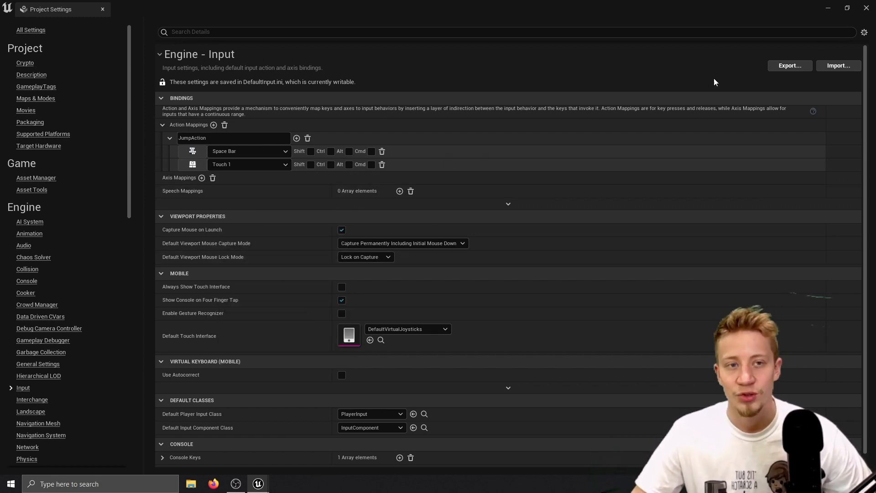
{"action": "left_click_drag", "start_coordinate": [718, 4], "coordinate": [505, 116]}
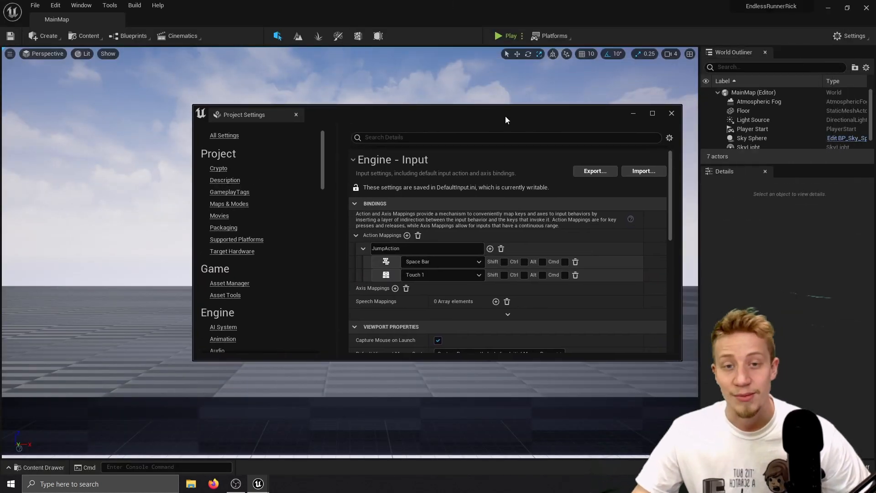
{"action": "left_click", "coordinate": [670, 113]}
- Open MainCharacter_BP and add an InputAction JumpAction event in free space of its Event Graph
{"action": "key", "text": "ctrl+space"}
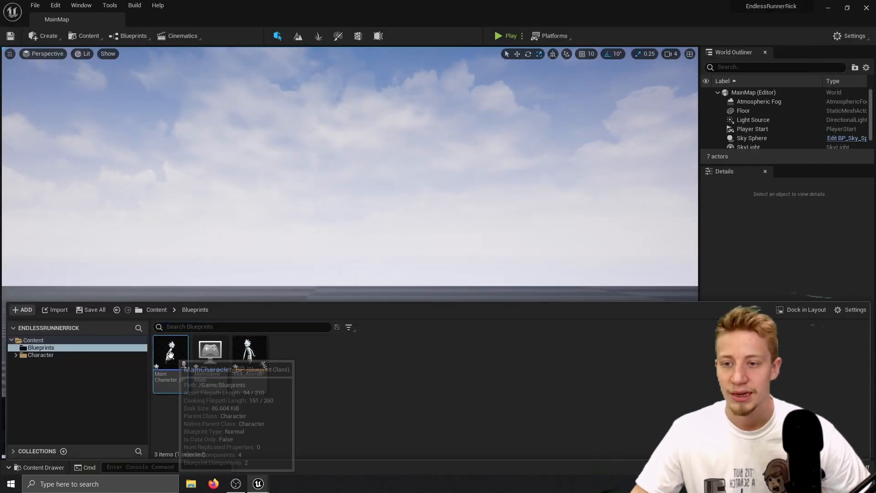
{"action": "double_click", "coordinate": [209, 353]}
{"action": "right_click_drag", "start_coordinate": [318, 270], "coordinate": [347, 182]}
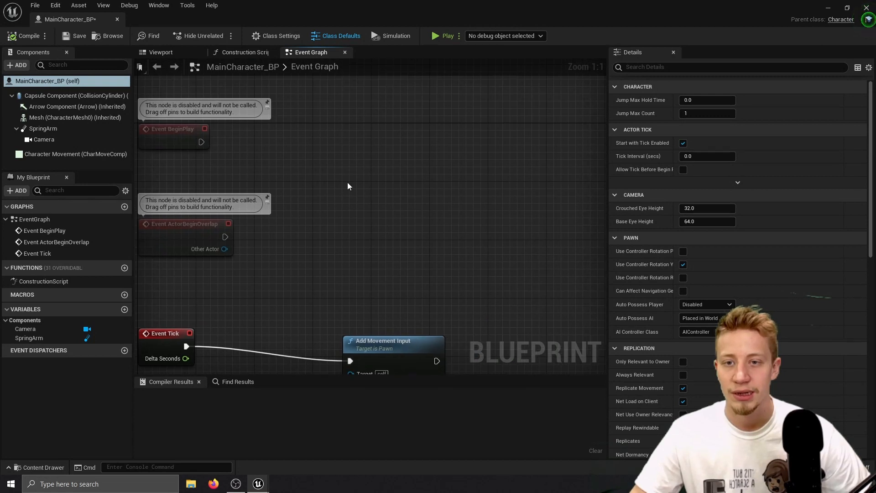
{"action": "right_click", "coordinate": [346, 182]}
{"action": "type", "text": "jump"}
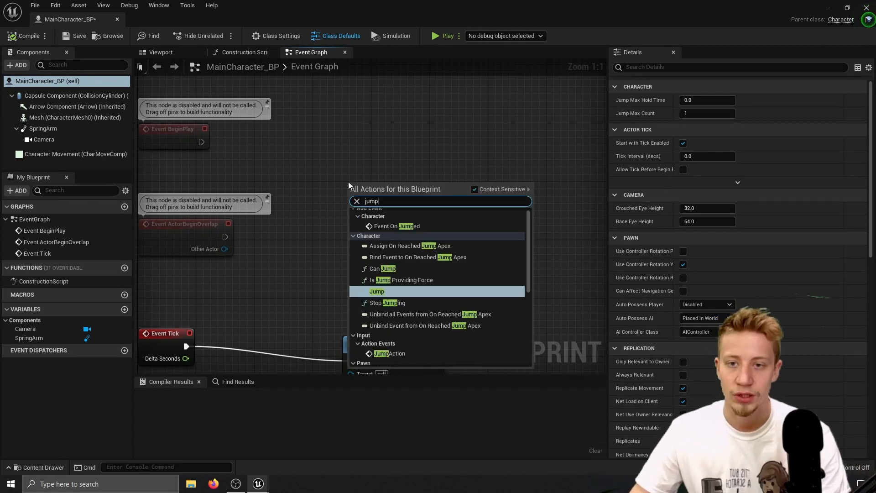
{"action": "type", "text": "action"}
{"action": "key", "text": "Return"}
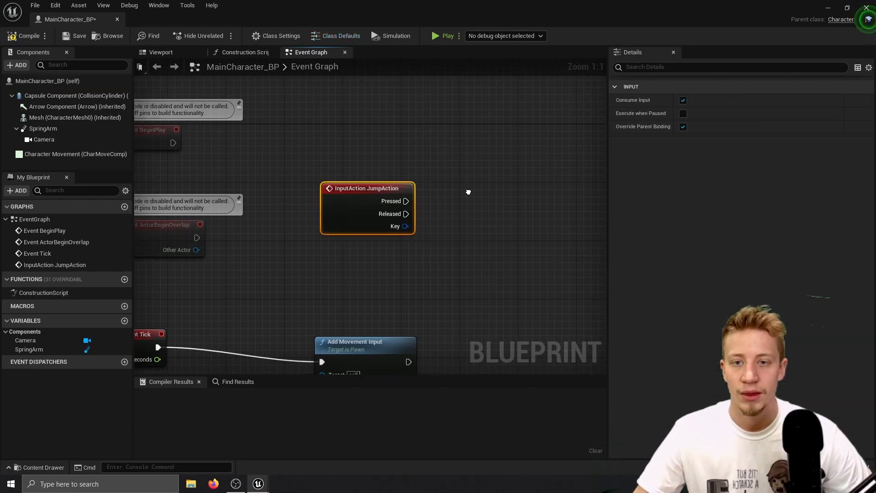
- Connect the JumpAction event's Pressed output to a new Jump node placed above and beside it
{"action": "right_click_drag", "start_coordinate": [446, 223], "coordinate": [374, 224]}
{"action": "left_click_drag", "start_coordinate": [315, 212], "coordinate": [422, 182]}
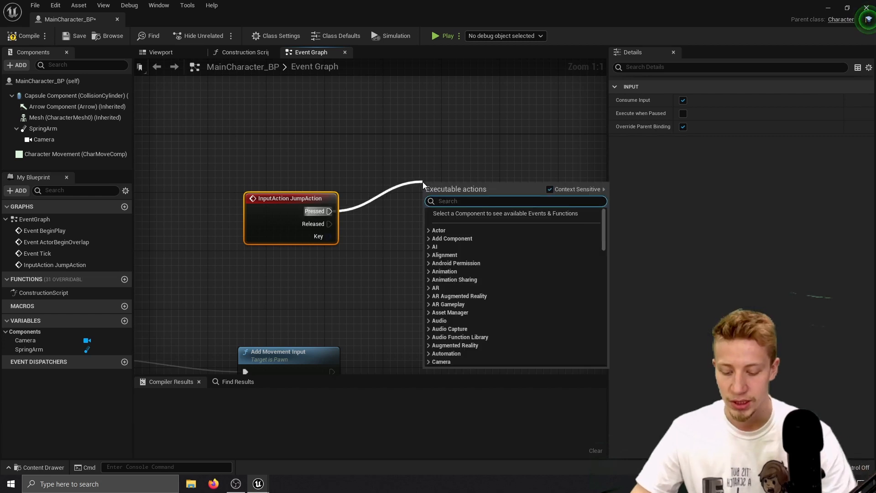
{"action": "type", "text": "ju"}
{"action": "key", "text": "Return"}
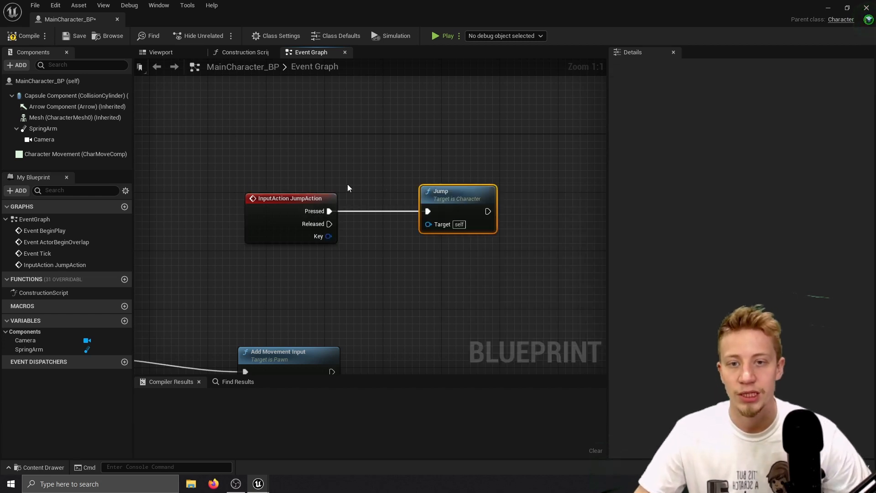
{"action": "left_click_drag", "start_coordinate": [483, 195], "coordinate": [489, 165]}
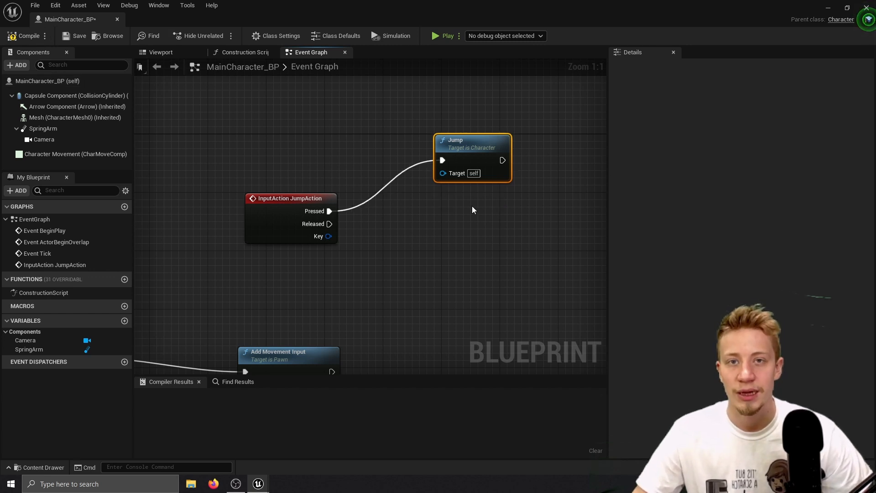
- Compile and close the character blueprint, and play the level to test the jump
{"action": "left_click", "coordinate": [109, 154]}
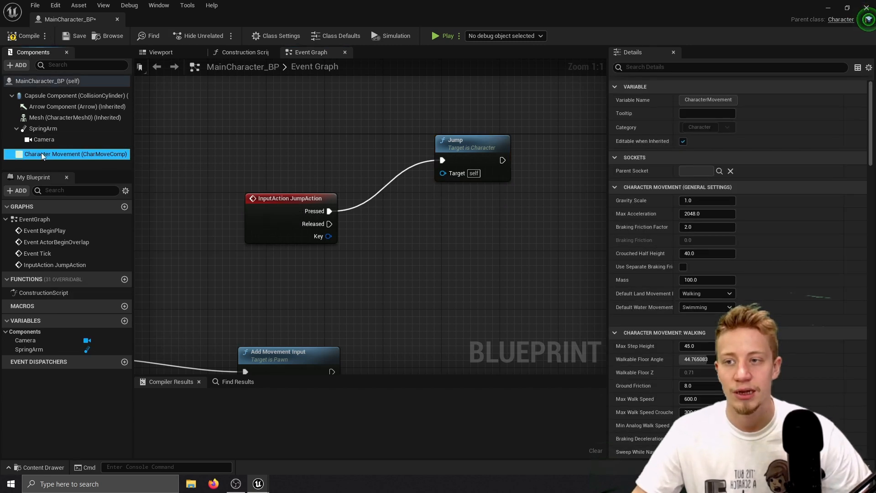
{"action": "left_click", "coordinate": [449, 155]}
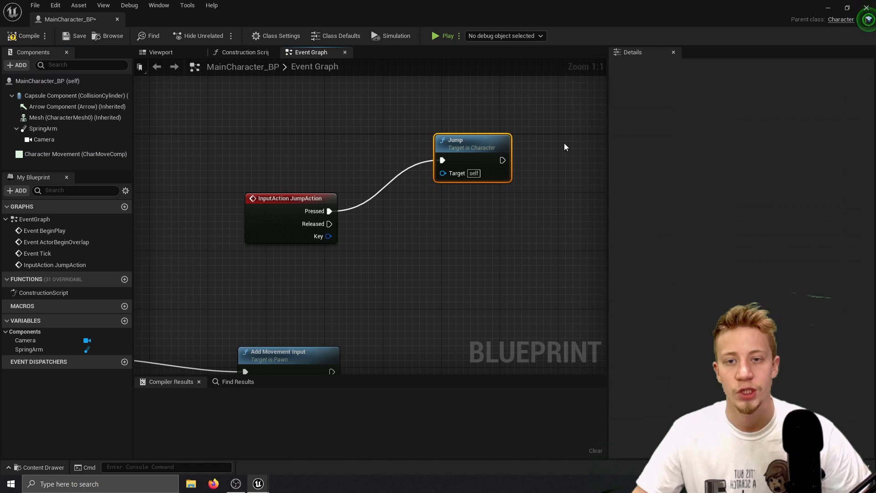
{"action": "left_click", "coordinate": [22, 35]}
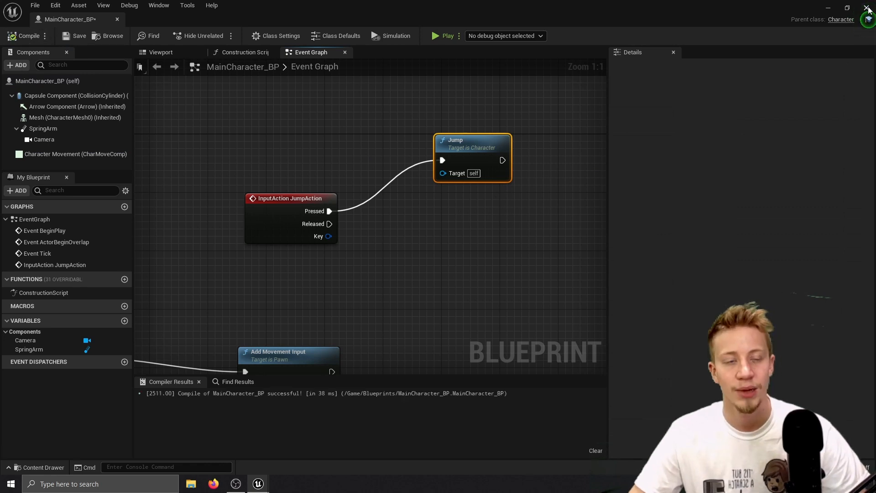
{"action": "left_click", "coordinate": [865, 8]}
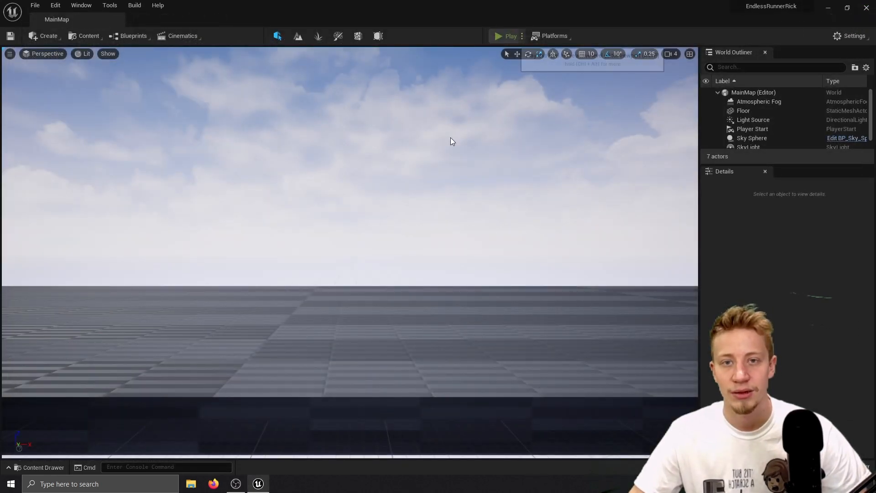
{"action": "left_click", "coordinate": [493, 35]}
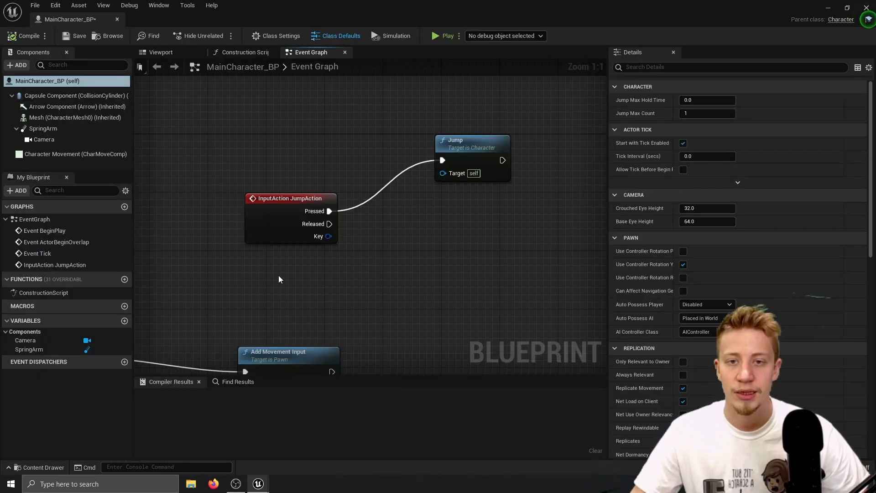
- Set the Character Movement component's Jump Z Velocity to 1000
{"action": "left_click", "coordinate": [71, 158]}
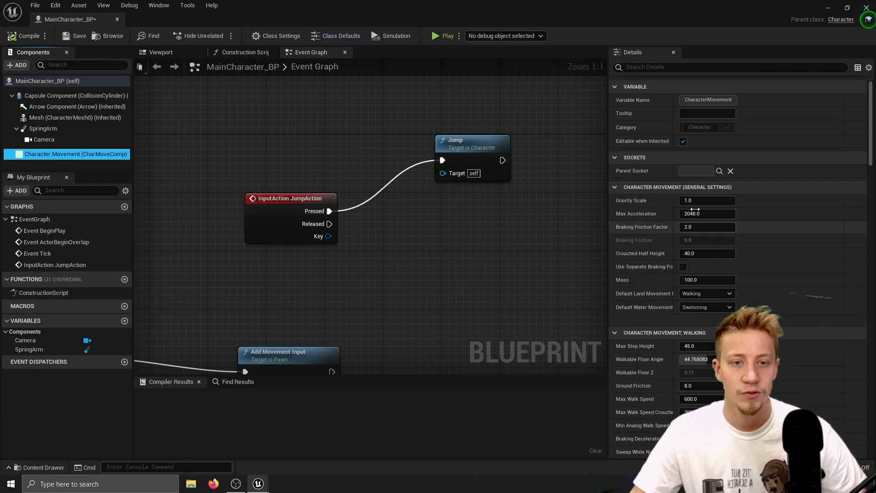
{"action": "scroll", "coordinate": [694, 304], "scroll_direction": "down", "scroll_amount": 3}
{"action": "scroll", "coordinate": [694, 305], "scroll_direction": "down", "scroll_amount": 3}
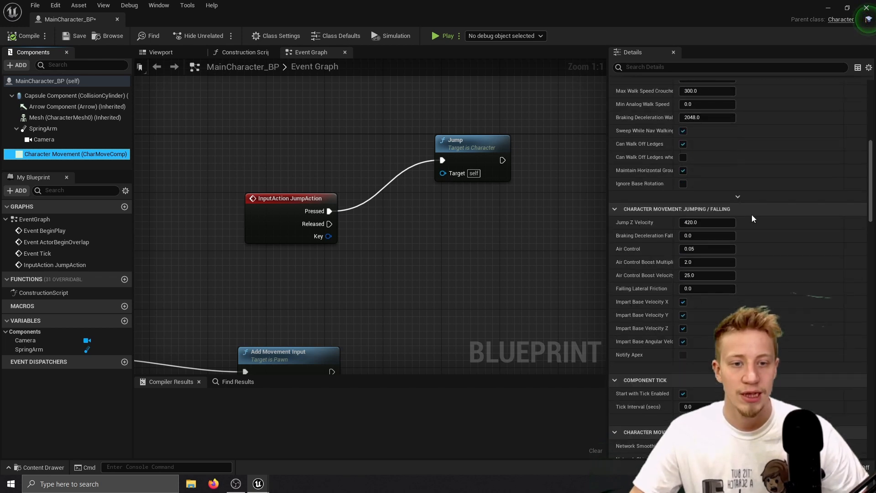
{"action": "left_click", "coordinate": [714, 223]}
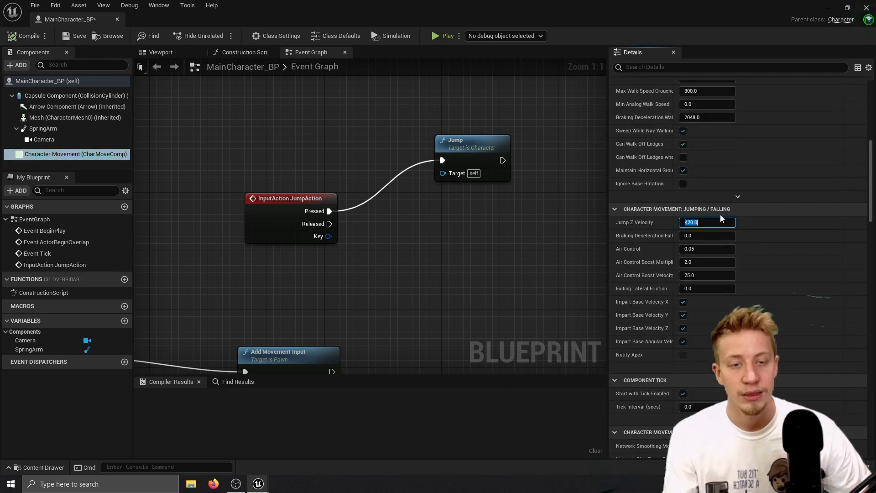
{"action": "type", "text": "800"}
{"action": "key", "text": "Return"}
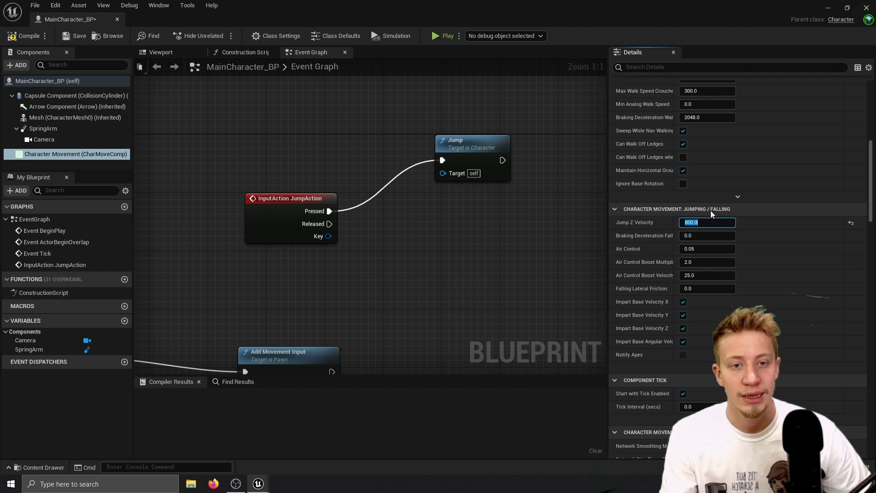
{"action": "type", "text": "100"}
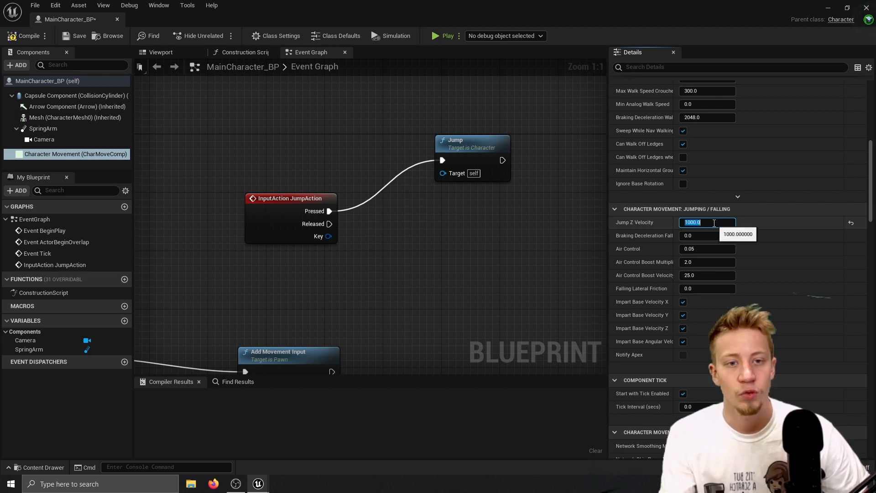
- Set the Character Movement component's Gravity Scale to 3.0
{"action": "scroll", "coordinate": [749, 259], "scroll_direction": "up", "scroll_amount": 3}
{"action": "scroll", "coordinate": [732, 218], "scroll_direction": "up", "scroll_amount": 2}
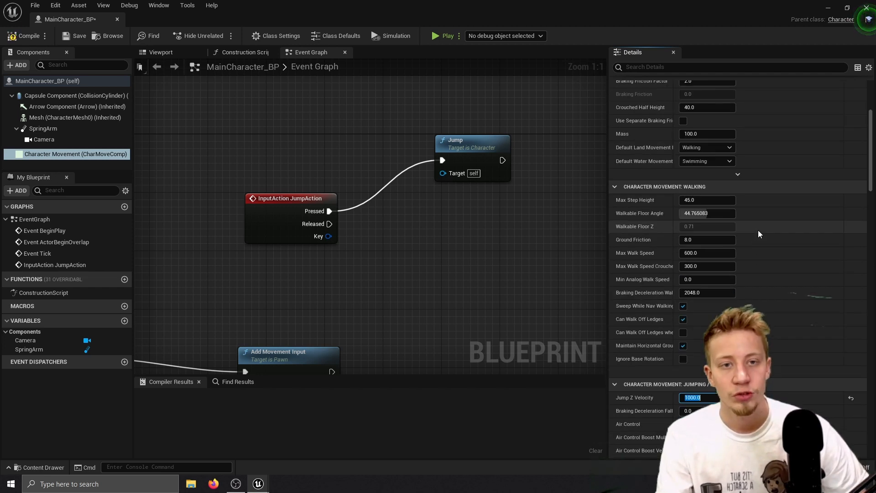
{"action": "scroll", "coordinate": [758, 234], "scroll_direction": "up", "scroll_amount": 3}
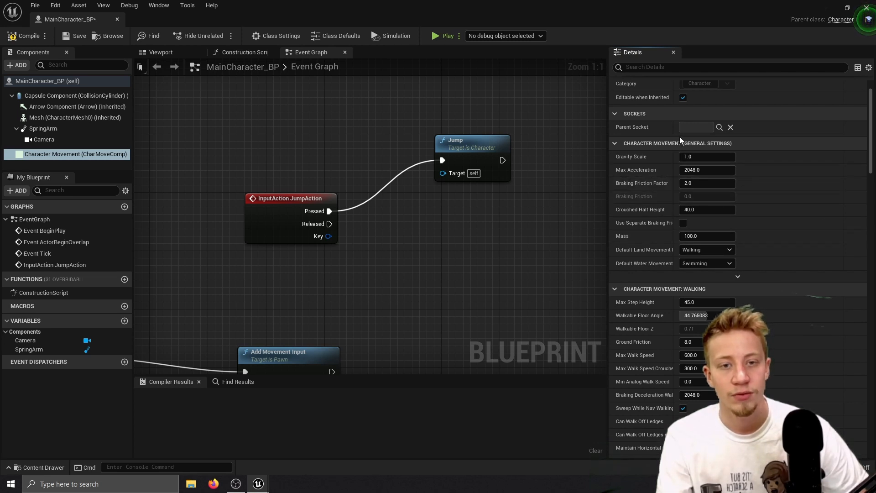
{"action": "key", "text": "Return"}
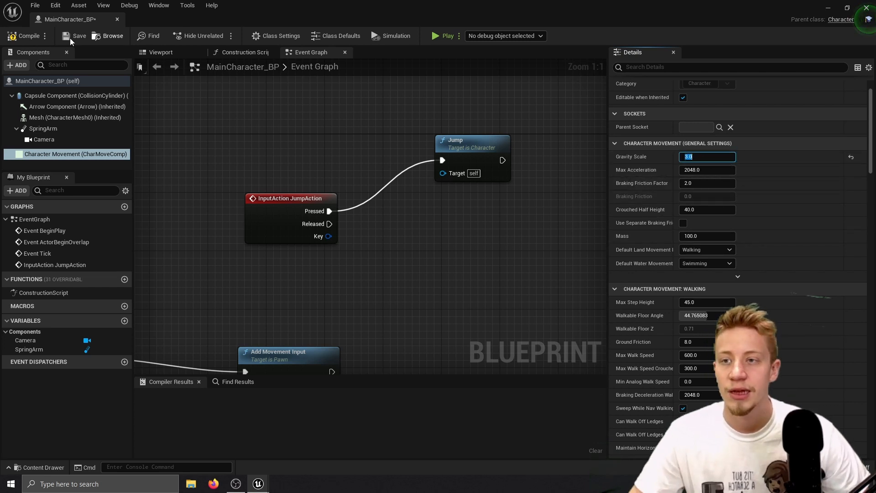
- Compile the character blueprint, play the level to test several jumps, and end the play session
{"action": "left_click", "coordinate": [30, 36]}
{"action": "left_click", "coordinate": [441, 36]}
{"action": "key", "text": "space"}
{"action": "key", "text": "space"}
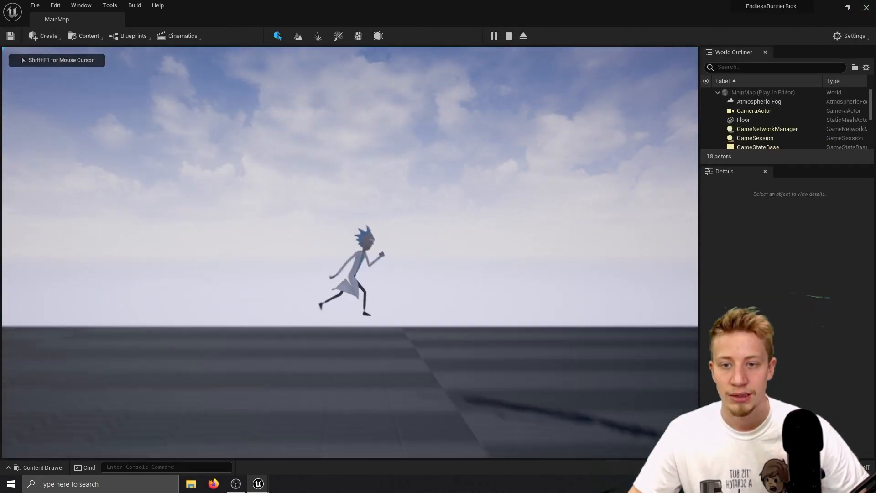
{"action": "key", "text": "space"}
{"action": "key", "text": "shift+F1"}
{"action": "key", "text": "Escape"}
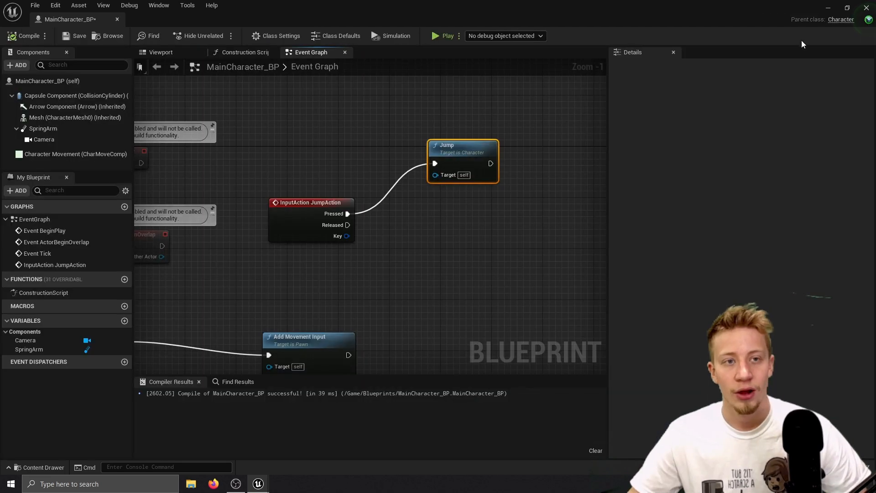
- Open RIck_AnimBP from the Blueprints folder and go up to its New State Machine graph
{"action": "left_click", "coordinate": [827, 8]}
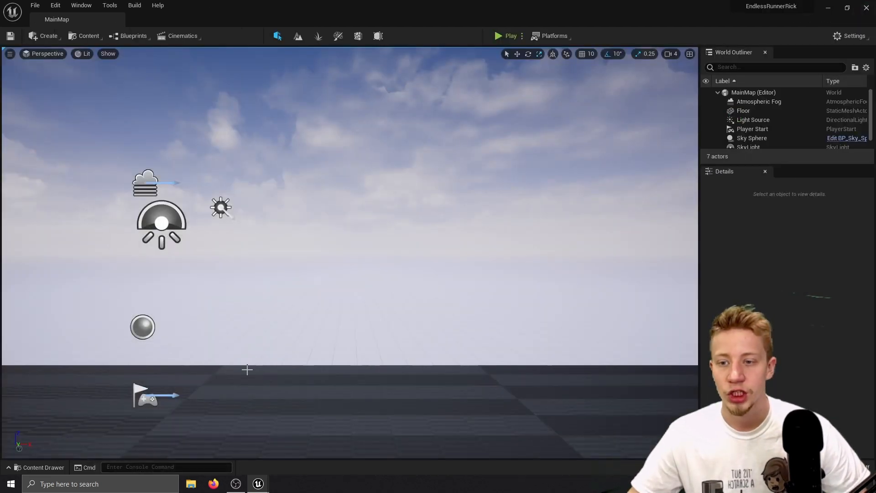
{"action": "key", "text": "ctrl+space"}
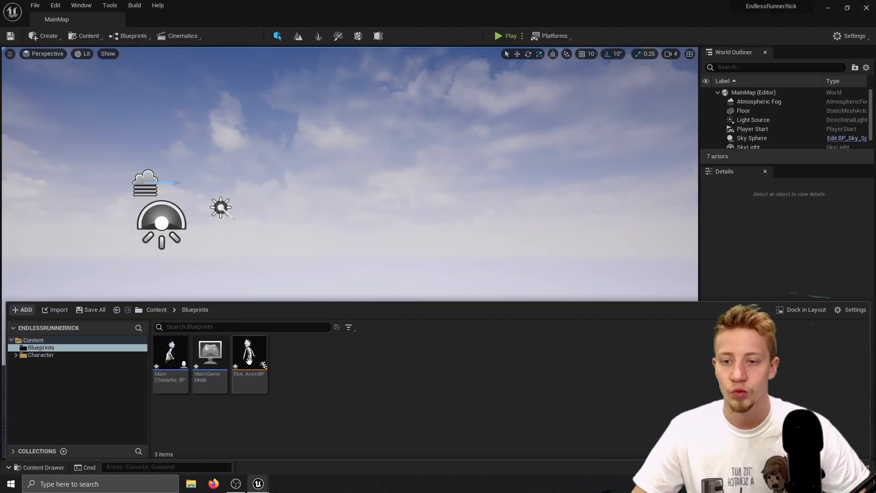
{"action": "double_click", "coordinate": [249, 352]}
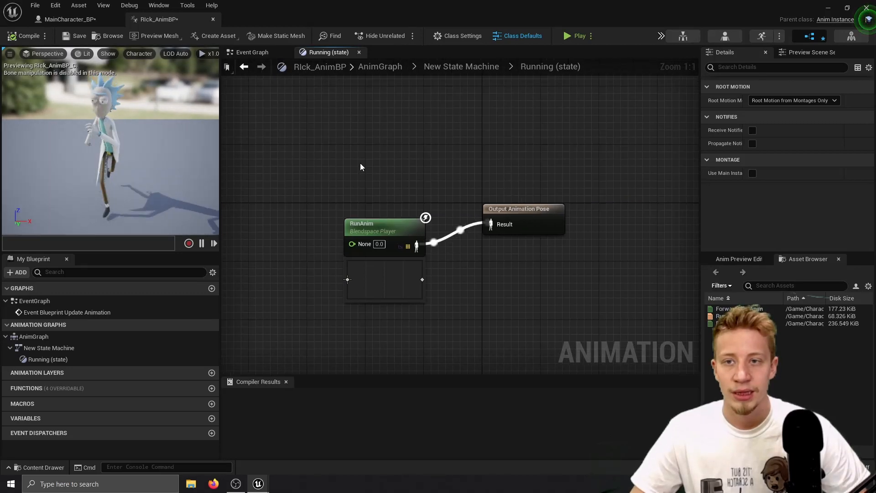
{"action": "right_click_drag", "start_coordinate": [550, 178], "coordinate": [502, 212]}
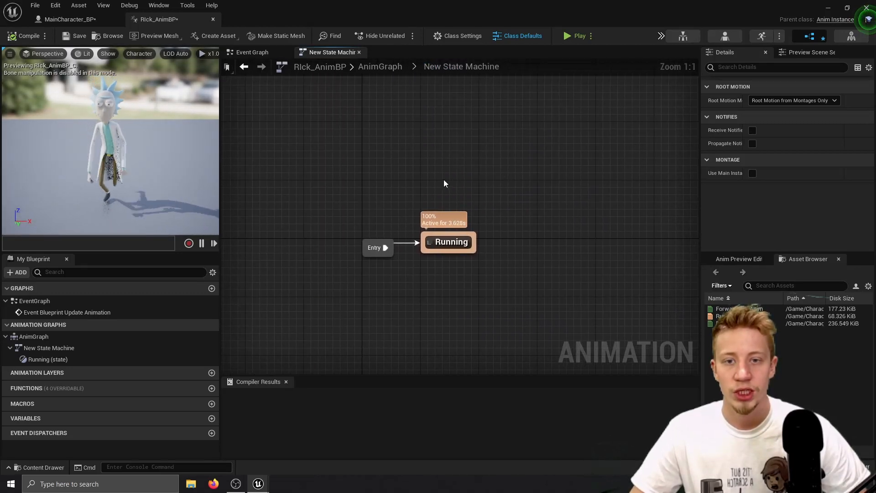
- Add a state named Jump in free space near the Running state
{"action": "right_click", "coordinate": [469, 173]}
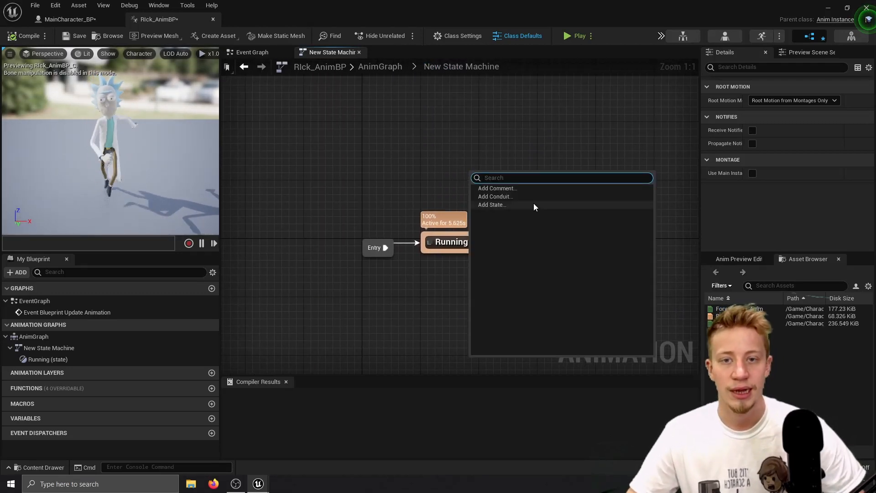
{"action": "left_click", "coordinate": [492, 205]}
{"action": "type", "text": "Jump"}
{"action": "key", "text": "Return"}
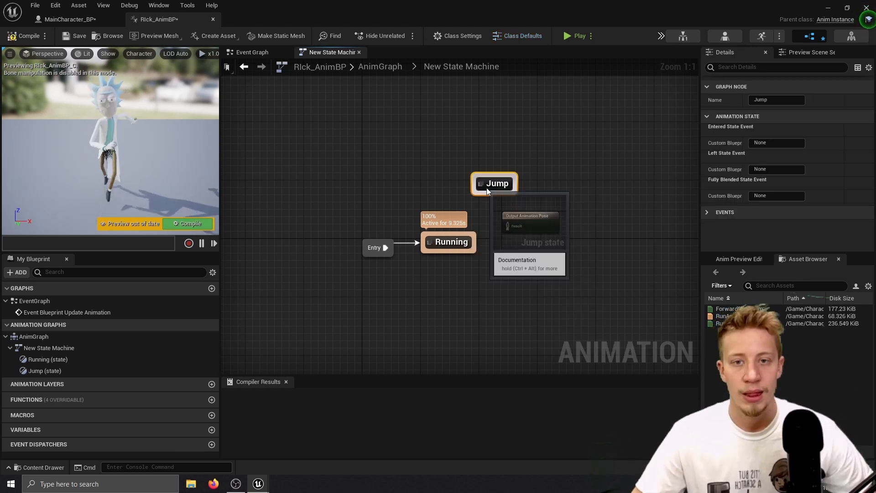
- In the Jump state, connect a Play ForwardFlip_Anim node to the Output Animation Pose, compile, and preview the flip animation
{"action": "double_click", "coordinate": [486, 187]}
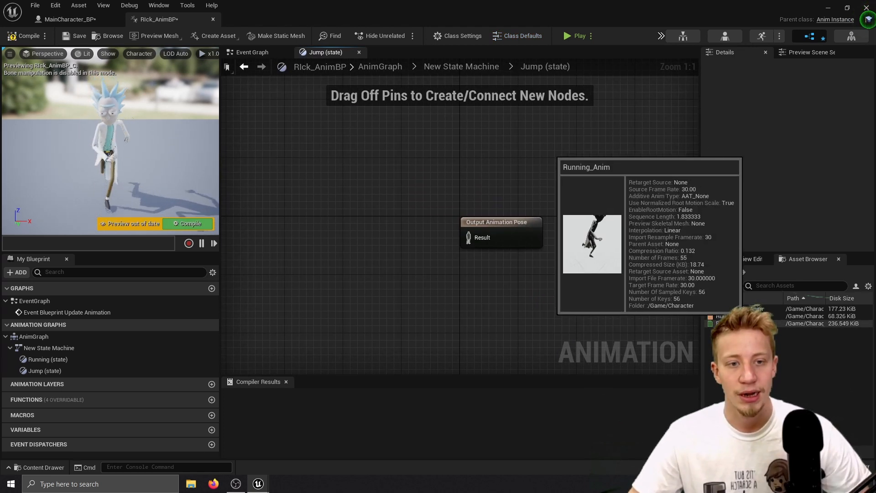
{"action": "left_click_drag", "start_coordinate": [730, 308], "coordinate": [395, 258]}
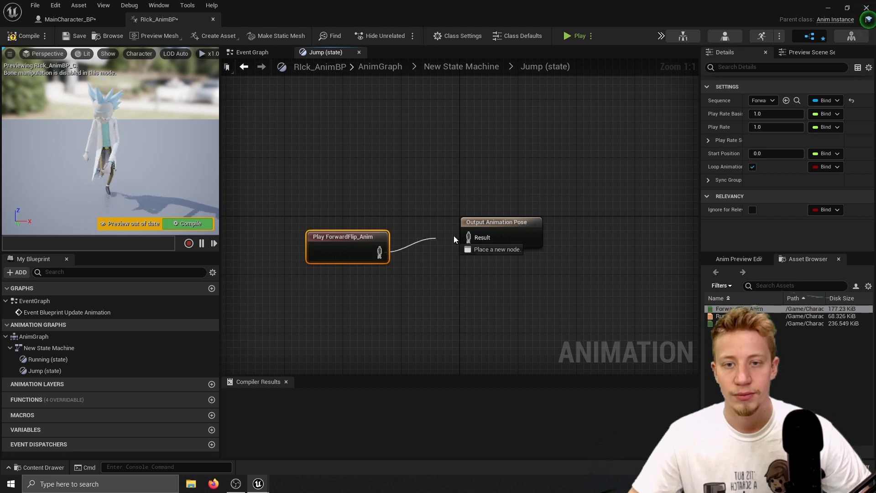
{"action": "left_click", "coordinate": [182, 224]}
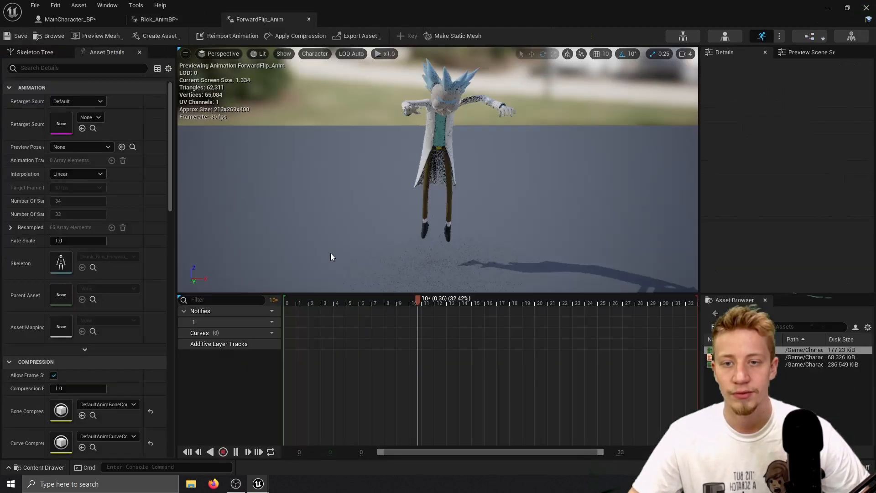
{"action": "double_click", "coordinate": [330, 252]}
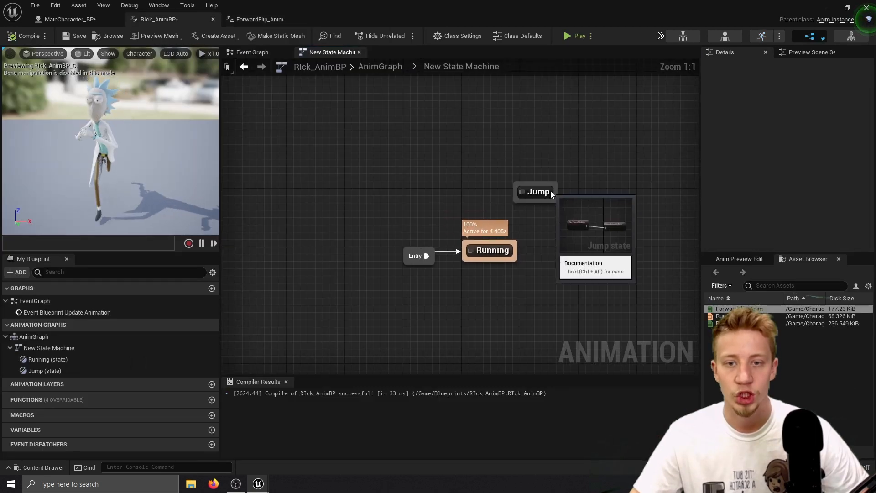
- Move the Jump state directly above Running and create a transition from Running to Jump
{"action": "left_click_drag", "start_coordinate": [550, 191], "coordinate": [511, 179]}
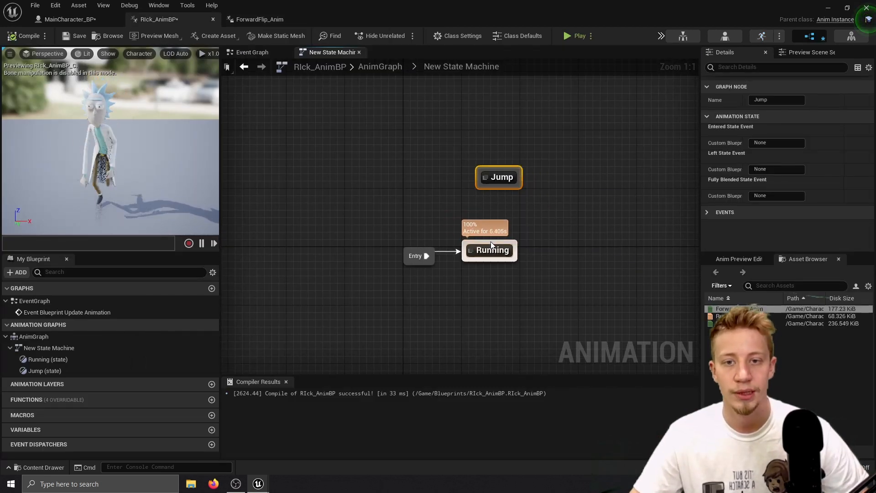
{"action": "left_click_drag", "start_coordinate": [491, 195], "coordinate": [493, 188]}
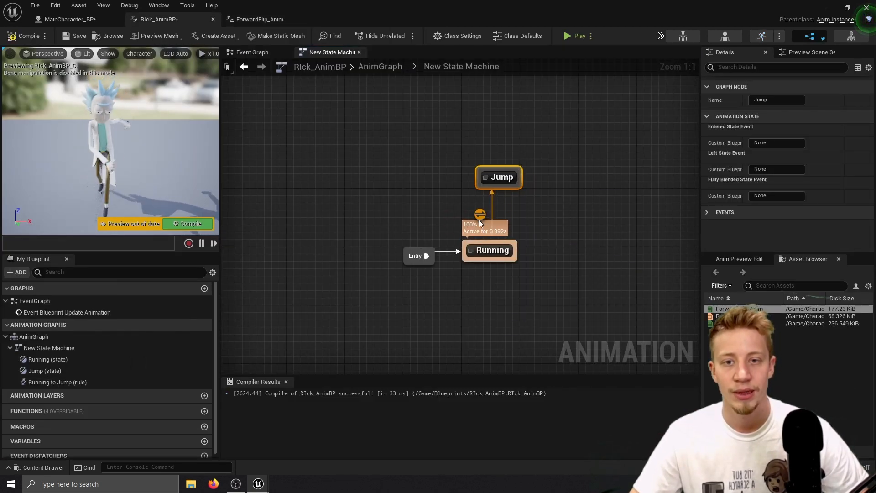
- In the Running to Jump rule, promote Can Enter Transition to a Boolean variable named CanJump
{"action": "double_click", "coordinate": [478, 219]}
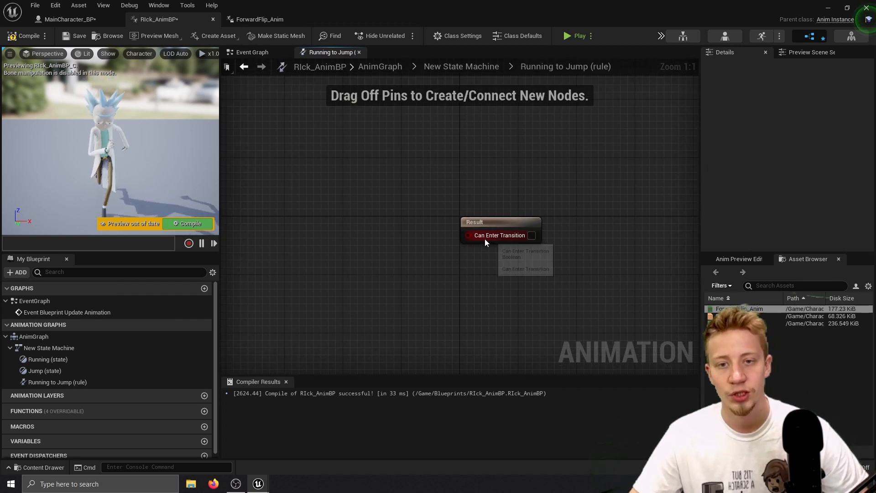
{"action": "right_click", "coordinate": [485, 236]}
{"action": "left_click", "coordinate": [478, 237]}
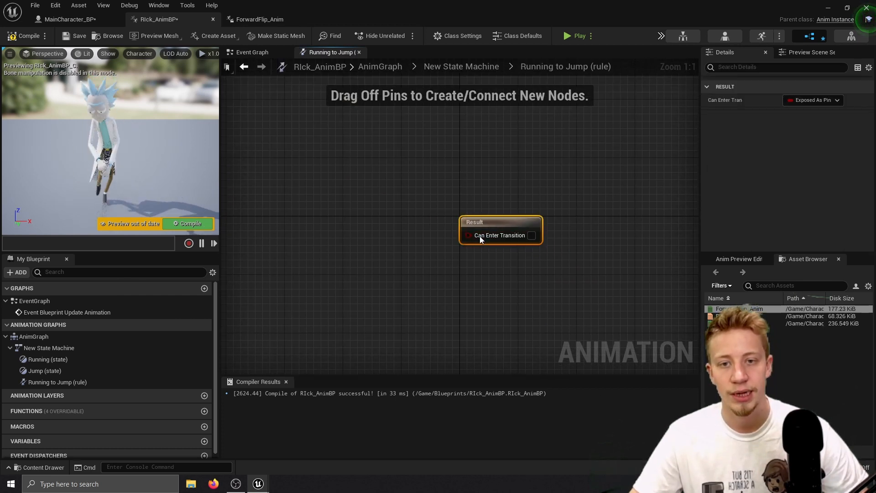
{"action": "right_click", "coordinate": [484, 237]}
{"action": "left_click", "coordinate": [518, 253]}
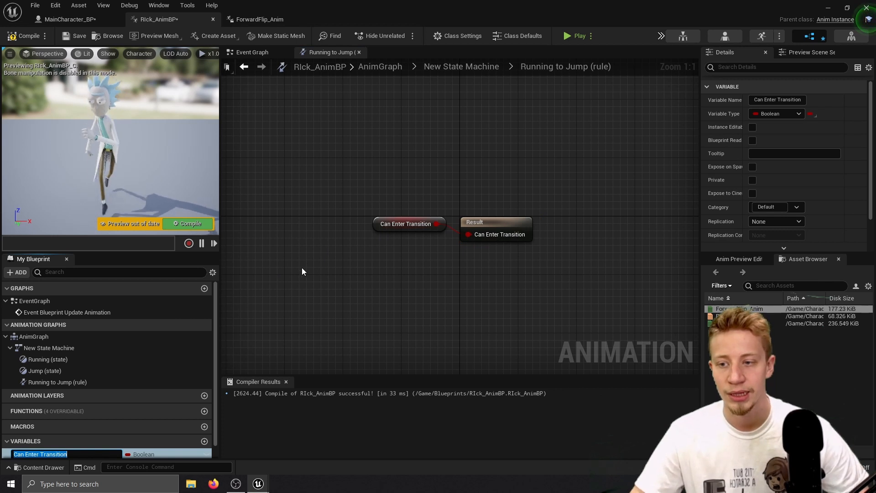
{"action": "type", "text": "CanJump"}
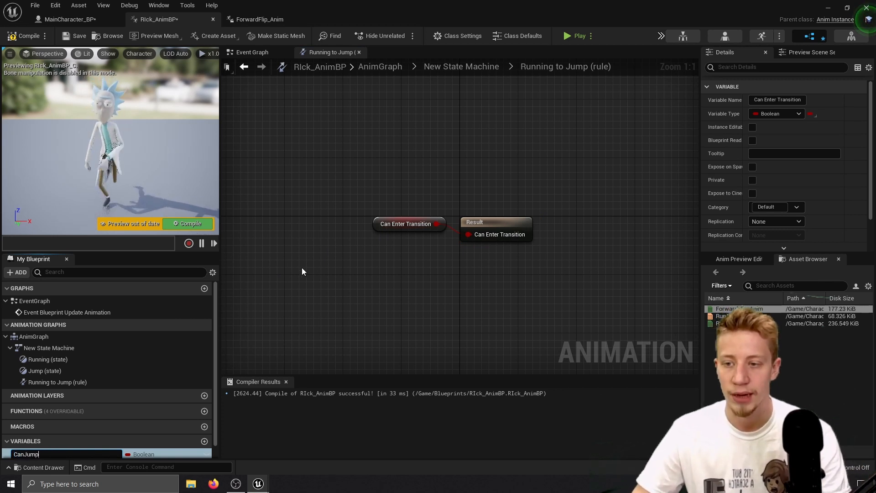
{"action": "key", "text": "Return"}
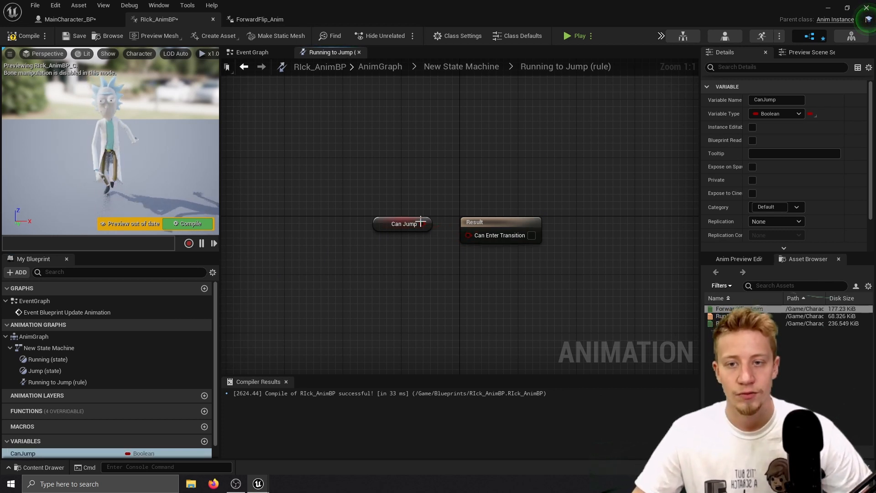
- Compare Can Jump with true through an == node feeding Can Enter Transition, copy both nodes, and compile
{"action": "mouse_move", "coordinate": [376, 228]}
{"action": "left_mouse_down"}
{"action": "mouse_move", "coordinate": [291, 257]}
{"action": "mouse_move", "coordinate": [355, 261]}
{"action": "mouse_move", "coordinate": [365, 236]}
{"action": "left_mouse_up"}
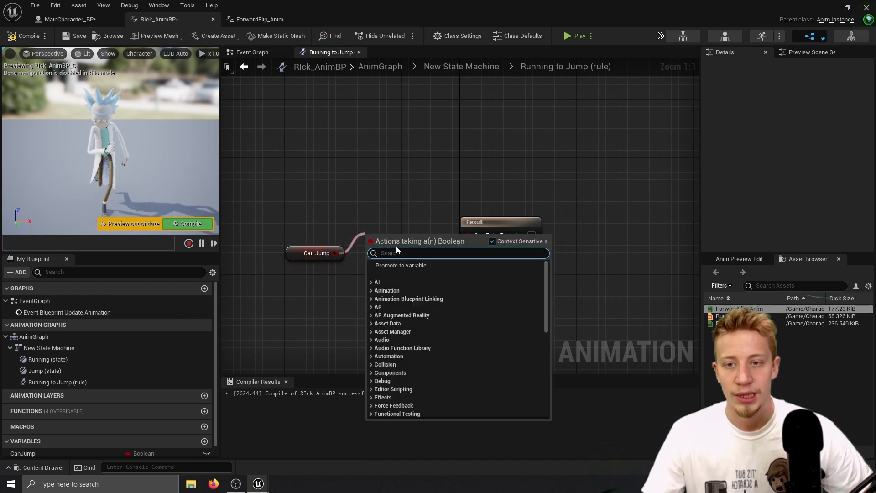
{"action": "type", "text": "=="}
{"action": "left_click", "coordinate": [424, 281]}
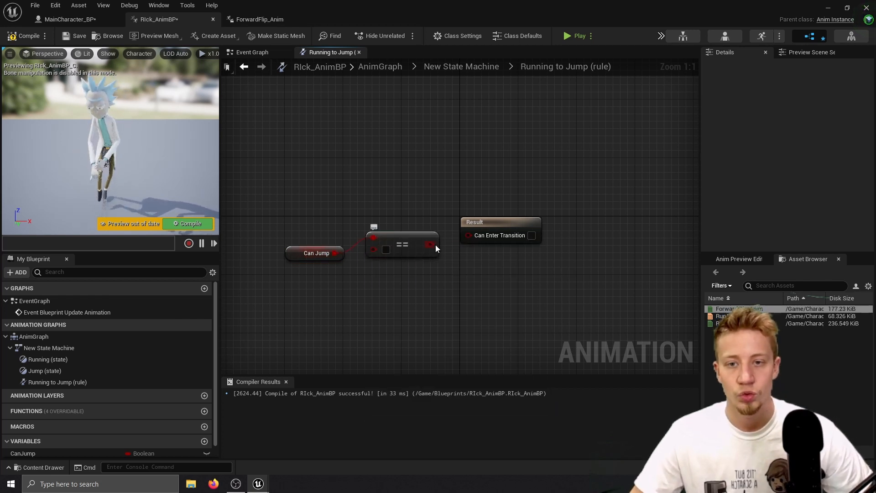
{"action": "left_click_drag", "start_coordinate": [401, 283], "coordinate": [297, 216]}
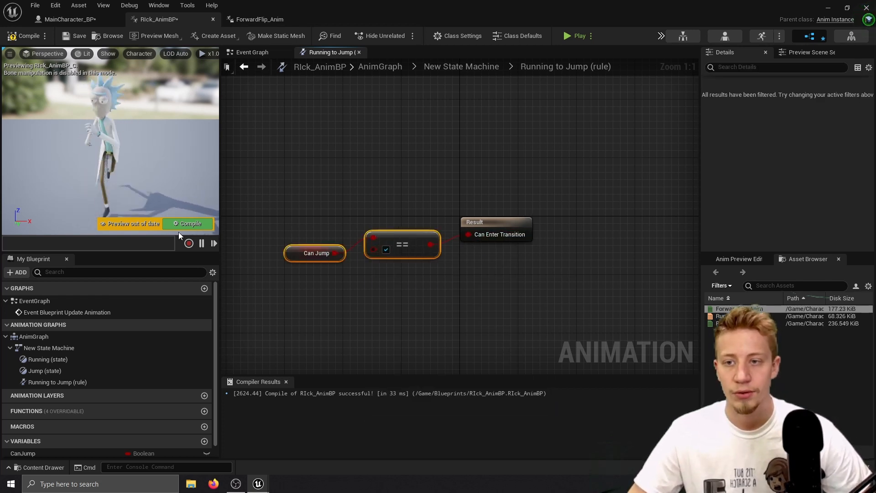
{"action": "left_click", "coordinate": [188, 223]}
- Create a return transition from Jump to Running in the state machine and open its rule
{"action": "left_click", "coordinate": [481, 68]}
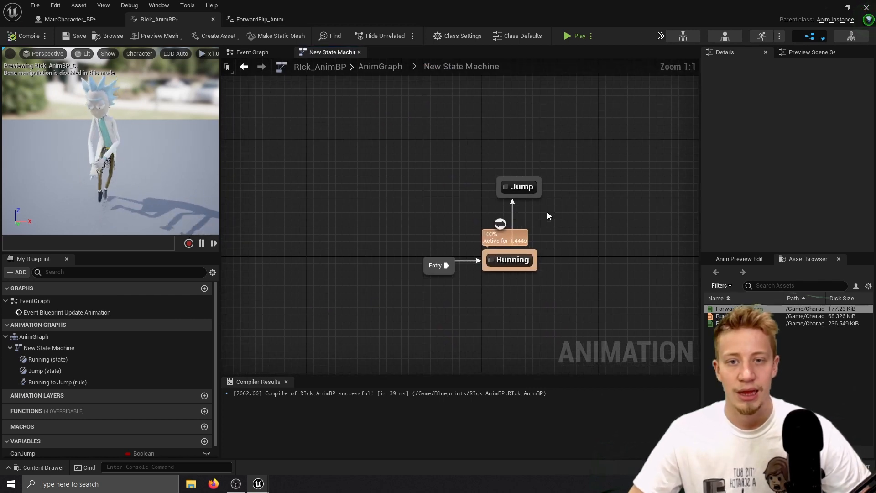
{"action": "left_click_drag", "start_coordinate": [532, 201], "coordinate": [524, 257]}
{"action": "double_click", "coordinate": [528, 224]}
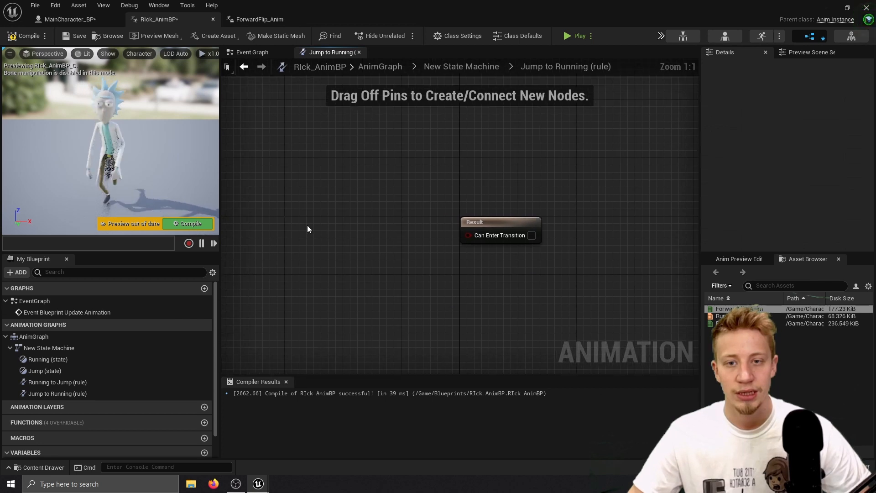
- Paste the Can Jump comparison into the Jump to Running rule, compare it with false, and connect it to Can Enter Transition
{"action": "key", "text": "ctrl+v"}
{"action": "left_click_drag", "start_coordinate": [416, 245], "coordinate": [401, 272]}
{"action": "left_click", "coordinate": [401, 273]}
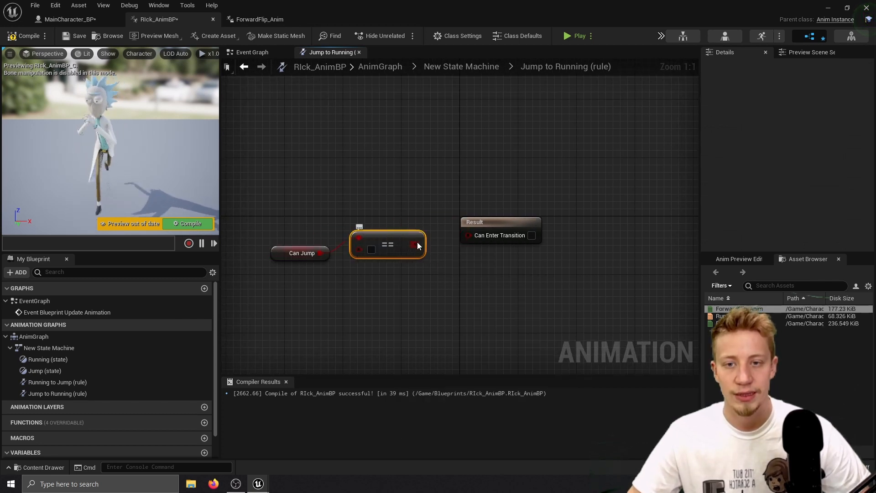
{"action": "left_click_drag", "start_coordinate": [416, 244], "coordinate": [468, 235]}
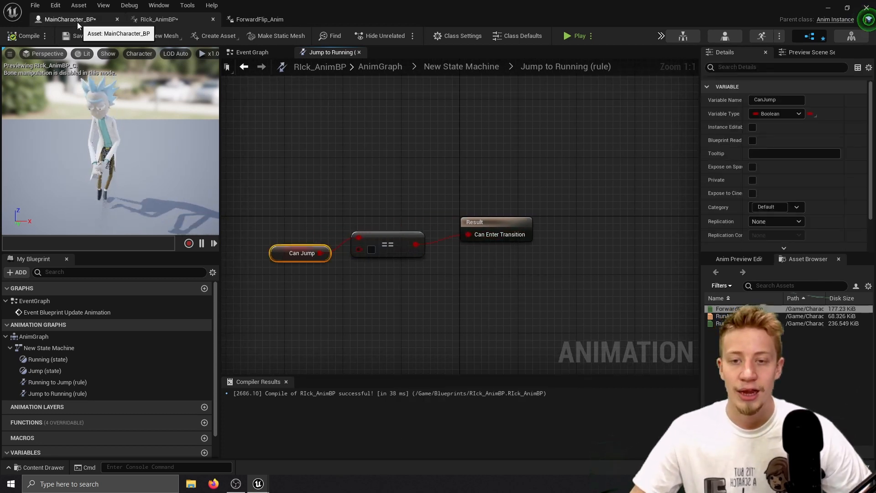
- Create a Boolean variable named IsJumping in the MainCharacter_BP blueprint
{"action": "left_click", "coordinate": [77, 20]}
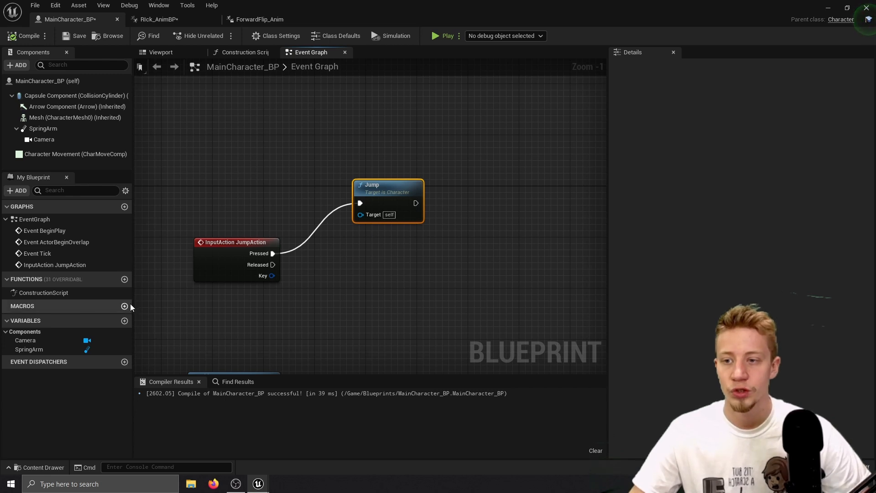
{"action": "left_click", "coordinate": [125, 321]}
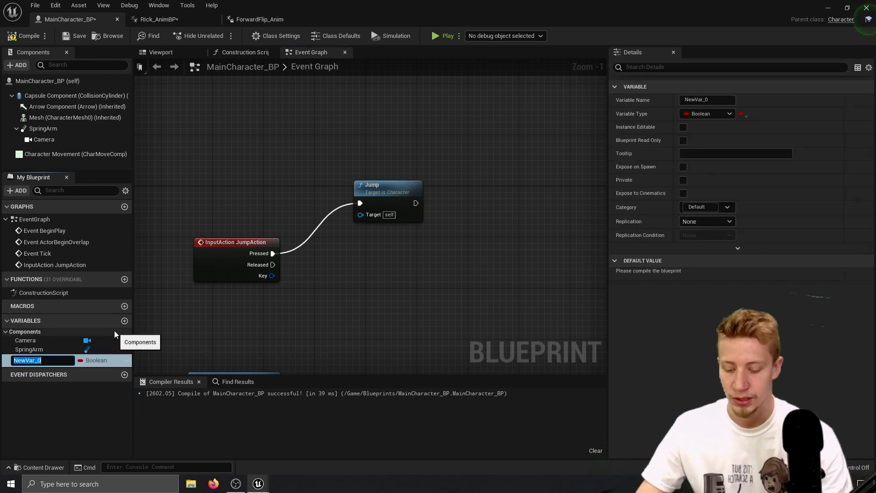
{"action": "type", "text": "ISJ"}
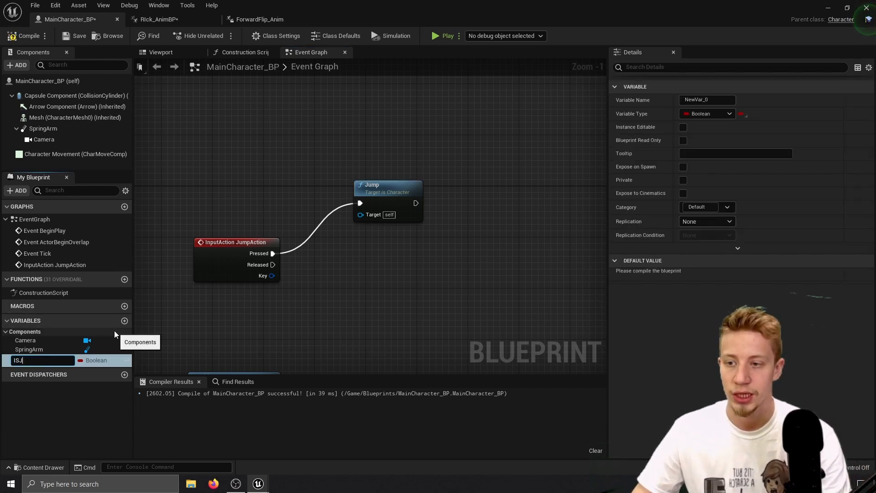
{"action": "key", "text": "BackSpace"}
{"action": "key", "text": "BackSpace"}
{"action": "type", "text": "sJumping"}
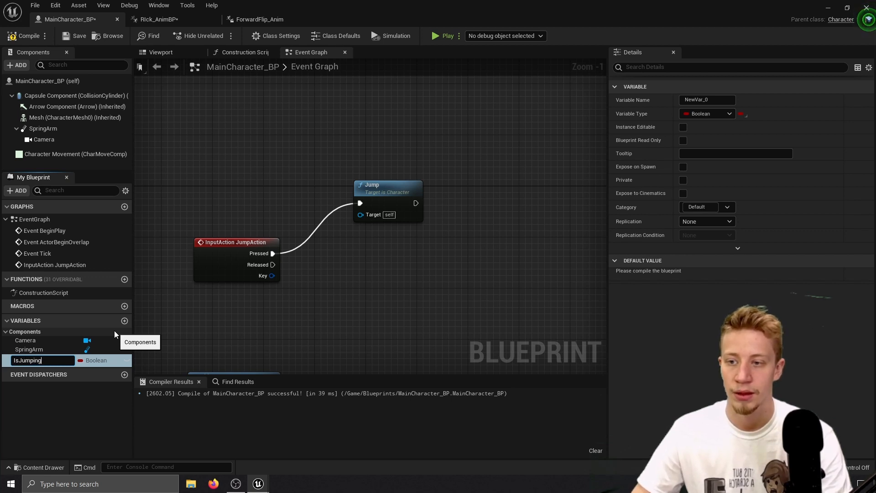
{"action": "key", "text": "Return"}
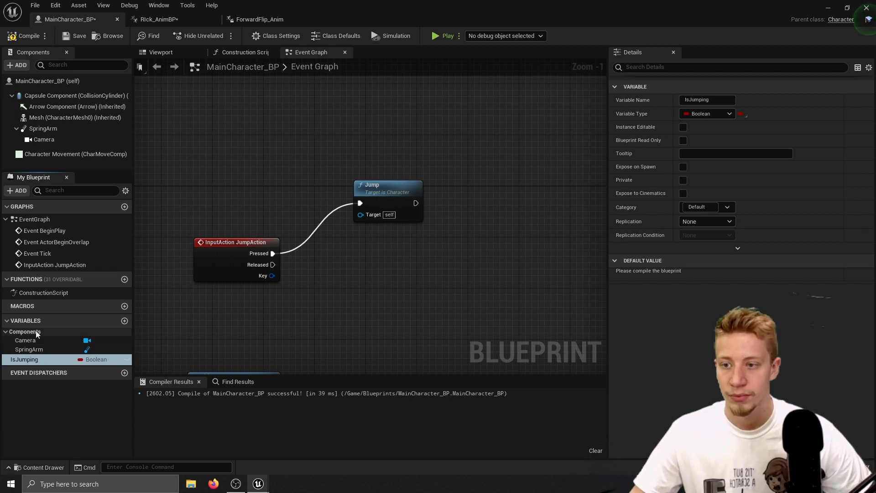
- Add a SET Is Jumping node after the Jump node in the event graph and set its value to true
{"action": "left_click_drag", "start_coordinate": [423, 200], "coordinate": [413, 199]}
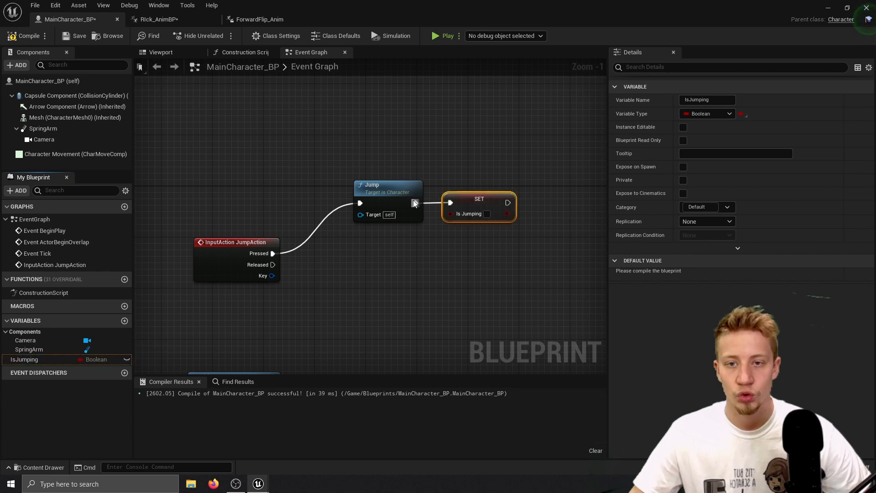
{"action": "left_click", "coordinate": [483, 213]}
{"action": "right_click_drag", "start_coordinate": [505, 261], "coordinate": [426, 263]}
{"action": "left_click", "coordinate": [406, 217]}
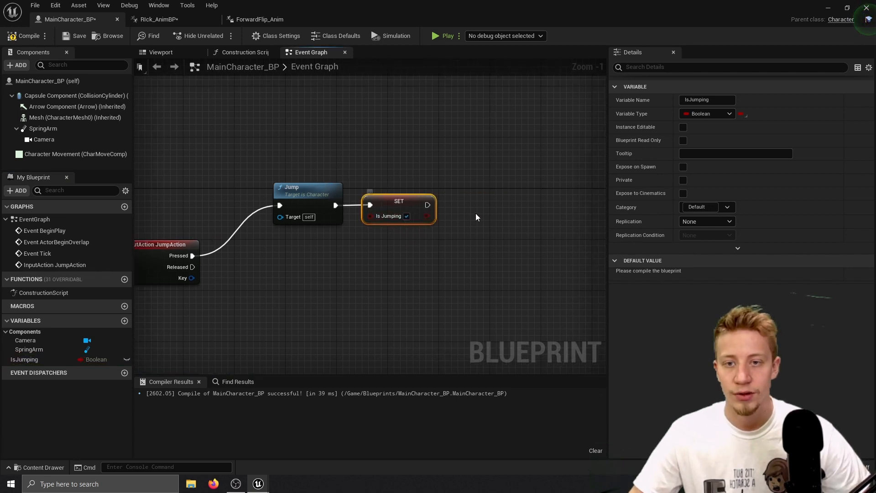
- Follow the Is Jumping setter with a Delay of 0.4, then a second SET Is Jumping node left false, and compile
{"action": "left_click_drag", "start_coordinate": [427, 205], "coordinate": [492, 214]}
{"action": "type", "text": "delay"}
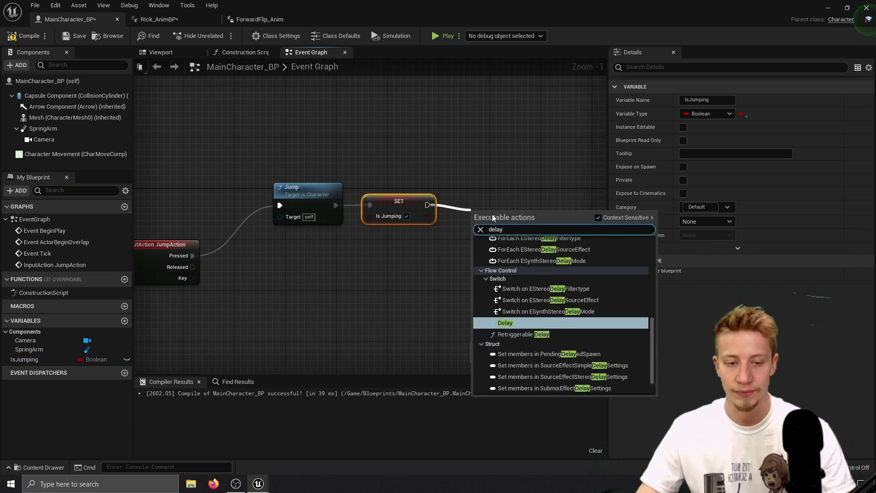
{"action": "key", "text": "Return"}
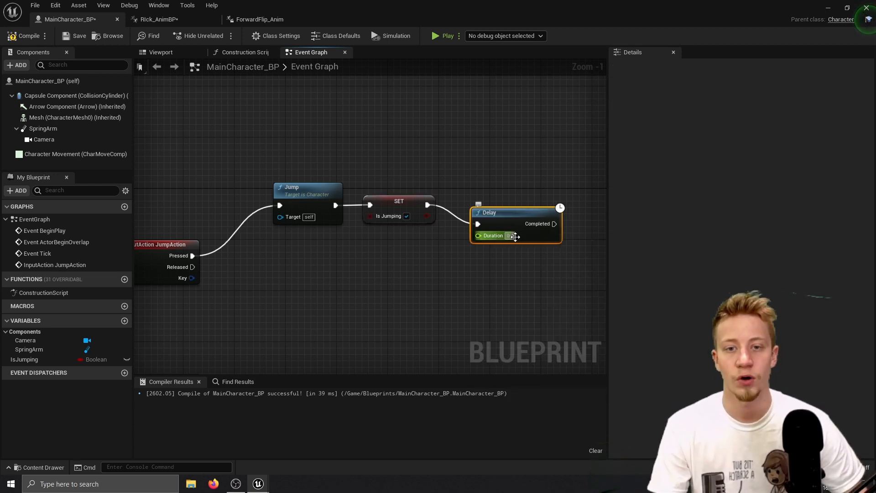
{"action": "left_click_drag", "start_coordinate": [486, 214], "coordinate": [480, 195]}
{"action": "right_click_drag", "start_coordinate": [472, 283], "coordinate": [389, 280]}
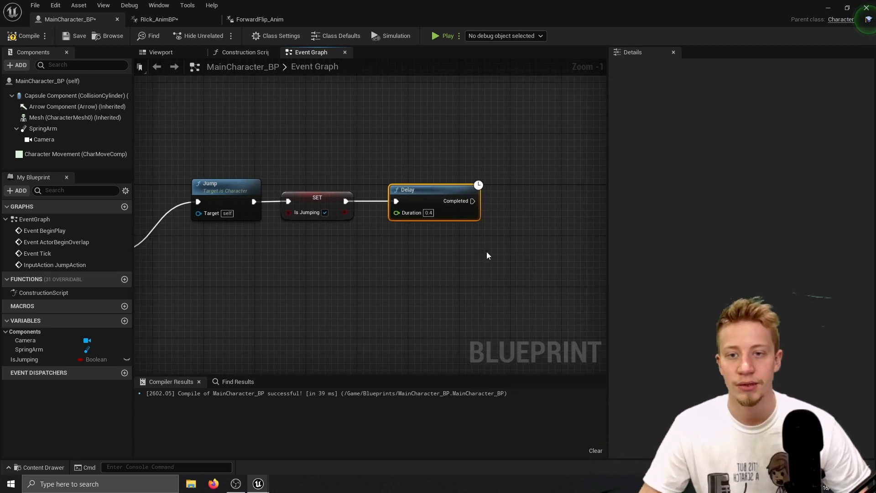
{"action": "right_click_drag", "start_coordinate": [529, 202], "coordinate": [538, 182]}
{"action": "key", "text": "ctrl+v"}
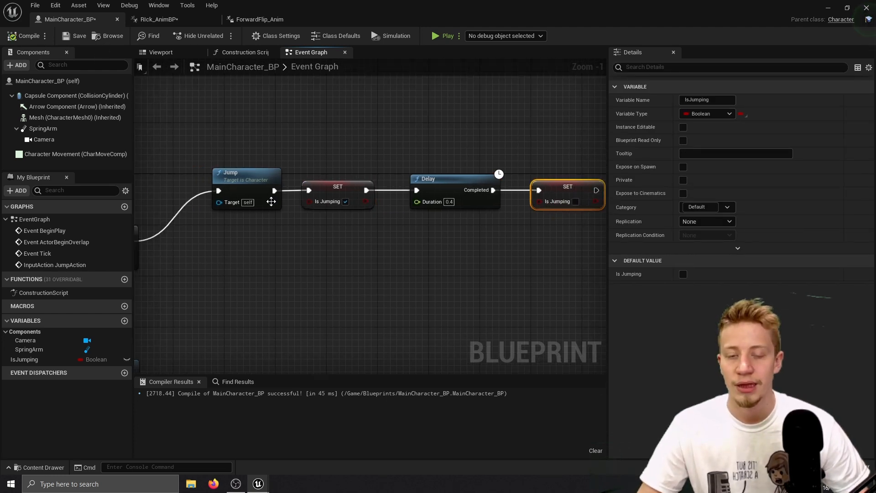
- In RIck_AnimBP's Event Graph, add a Cast To MainCharacter_BP after Event Blueprint Update Animation, with Try Get Pawn Owner as its object
{"action": "left_click", "coordinate": [166, 19]}
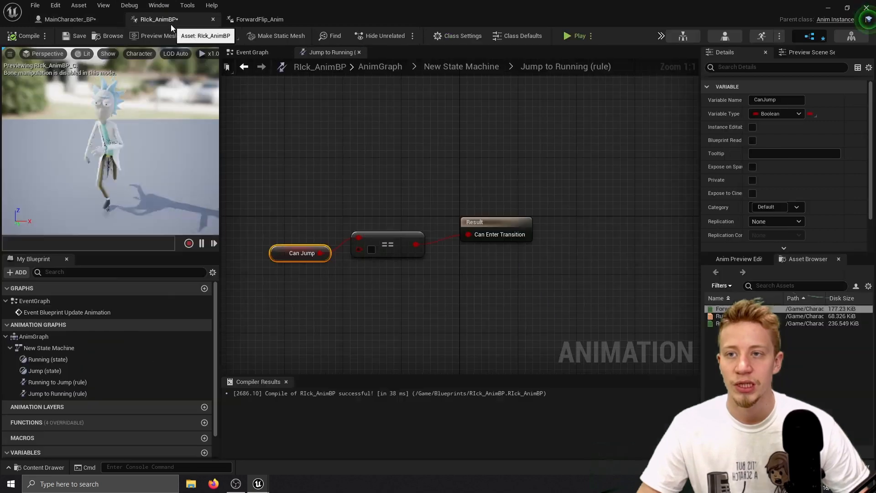
{"action": "left_click", "coordinate": [253, 53]}
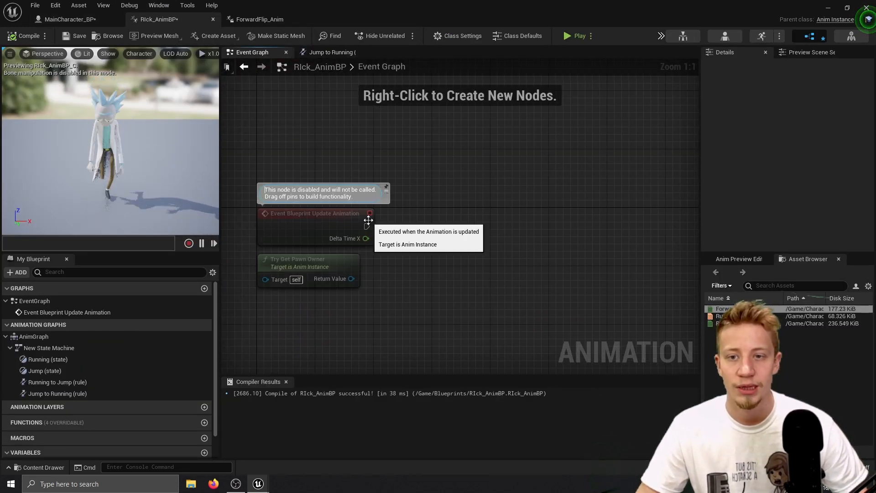
{"action": "left_click_drag", "start_coordinate": [403, 226], "coordinate": [416, 223]}
{"action": "type", "text": "cast"}
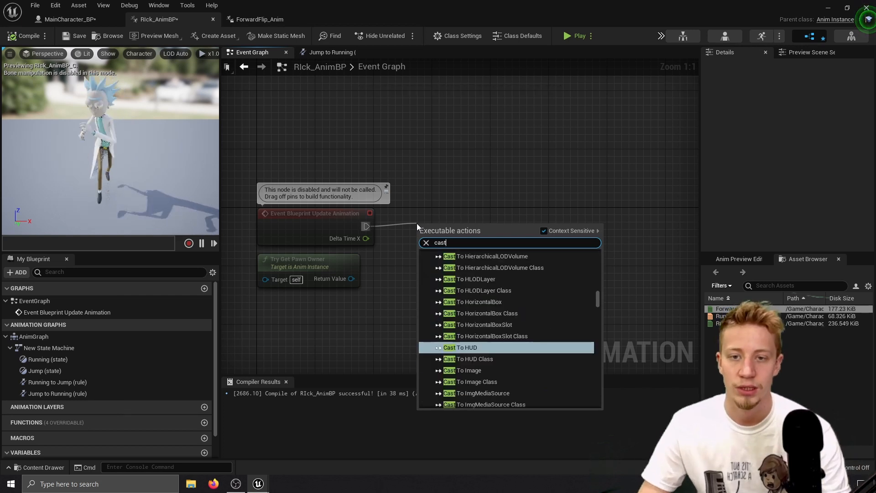
{"action": "type", "text": " to main"}
{"action": "key", "text": "Return"}
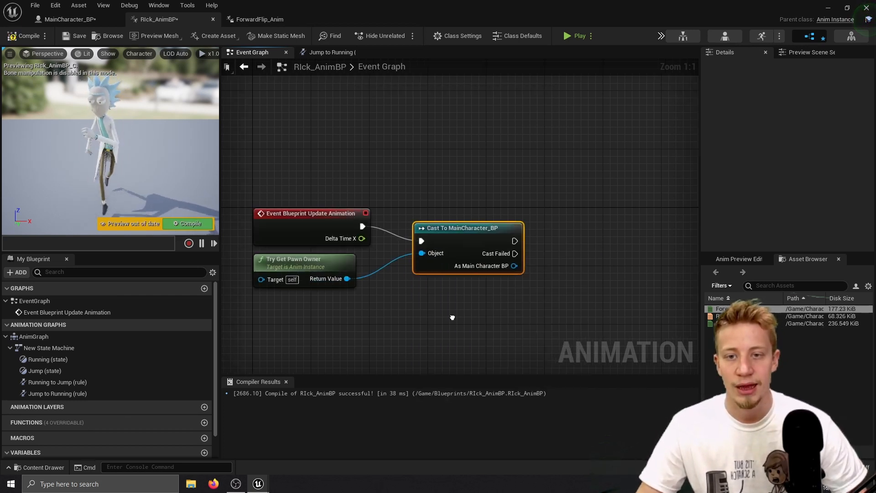
- Get the Is Jumping variable from the cast's As Main Character BP output
{"action": "right_click_drag", "start_coordinate": [449, 230], "coordinate": [395, 206]}
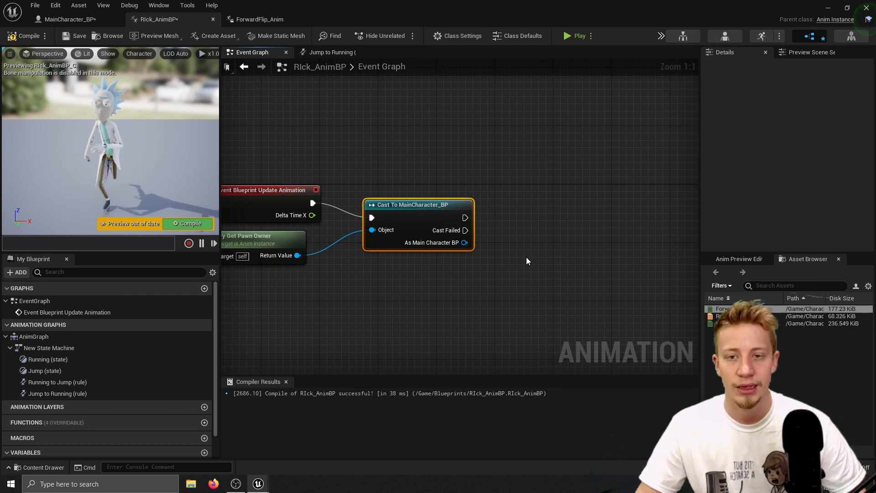
{"action": "right_click_drag", "start_coordinate": [526, 258], "coordinate": [467, 249]}
{"action": "left_click_drag", "start_coordinate": [404, 233], "coordinate": [480, 234]}
{"action": "type", "text": "is jump"}
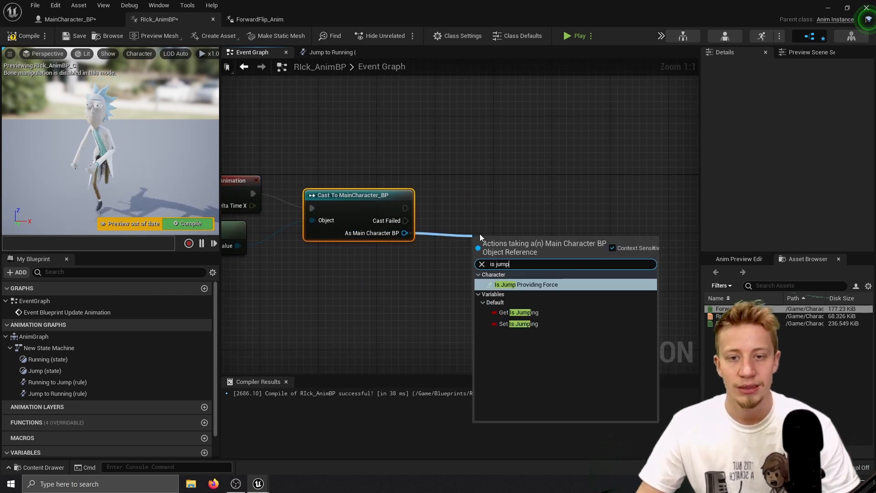
{"action": "key", "text": "Down"}
{"action": "key", "text": "Return"}
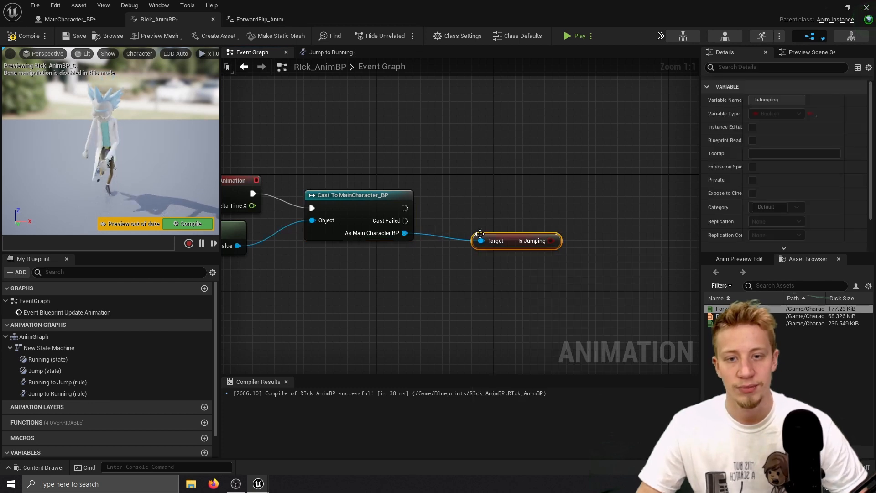
- Add a SET Can Jump node after the cast, feed it from Is Jumping, and compile the animation blueprint
{"action": "left_click", "coordinate": [84, 20]}
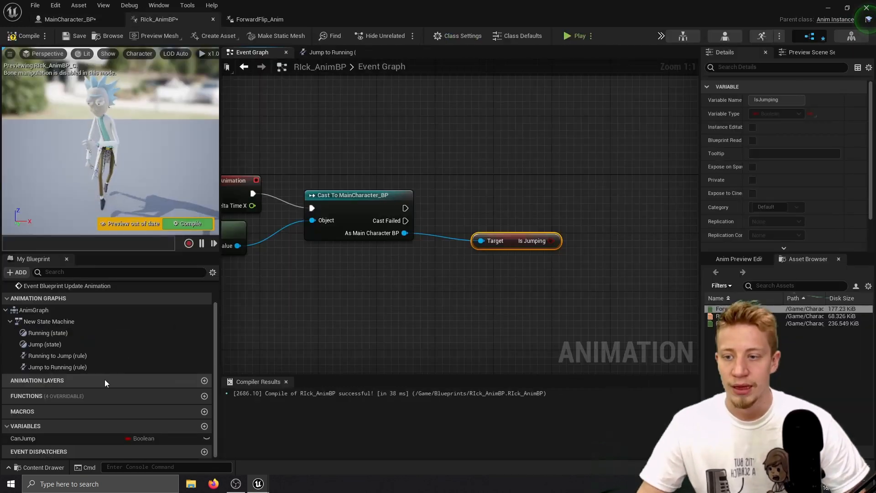
{"action": "left_click_drag", "start_coordinate": [23, 438], "coordinate": [325, 336]}
{"action": "left_click_drag", "start_coordinate": [409, 208], "coordinate": [407, 206]}
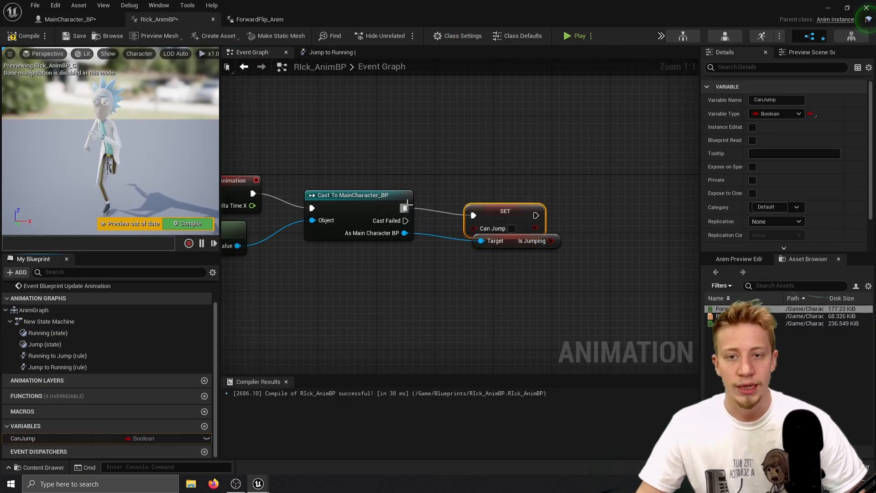
{"action": "left_click", "coordinate": [23, 36]}
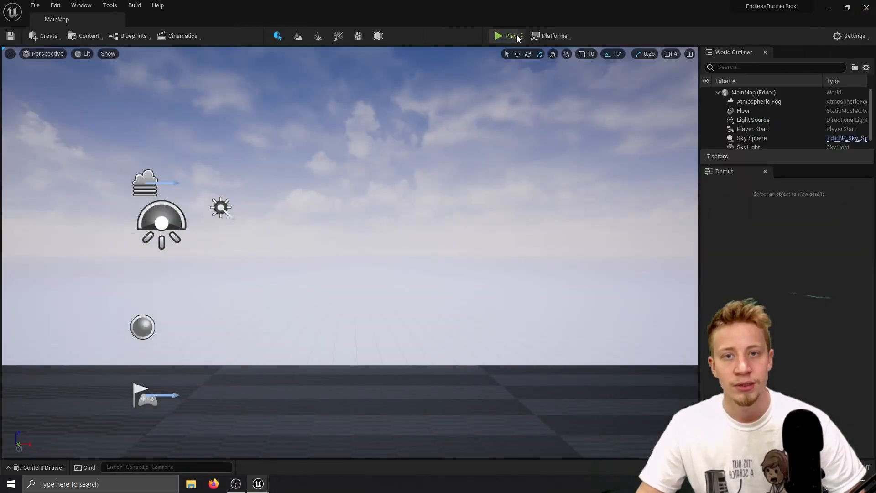
- Play the MainMap level, make the running character jump several times to check the flip animation, and stop the game
{"action": "left_click", "coordinate": [502, 36]}
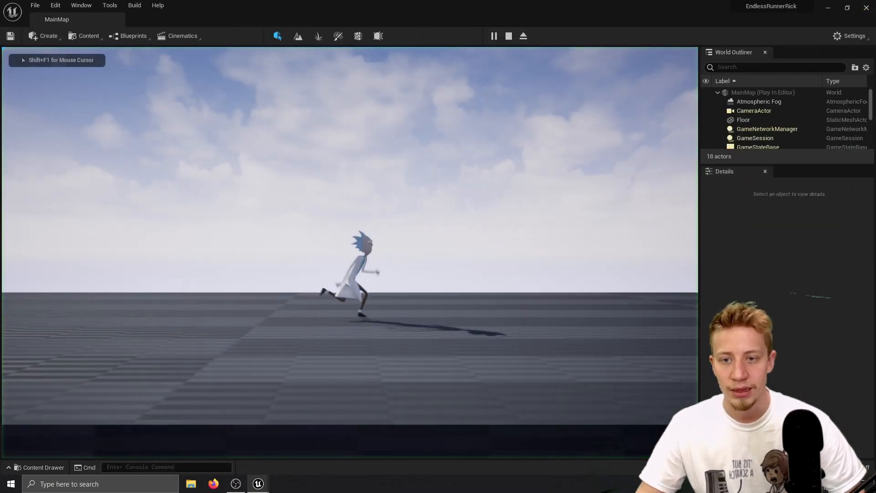
{"action": "key", "text": "space"}
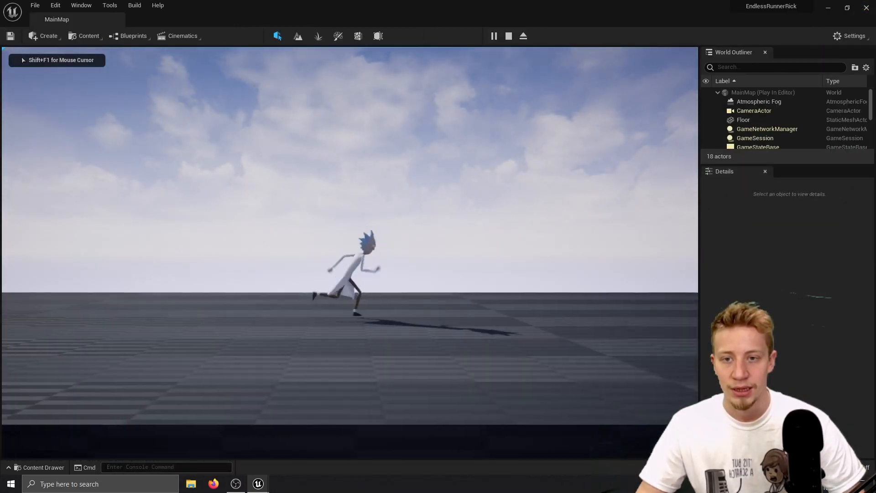
{"action": "key", "text": "space"}
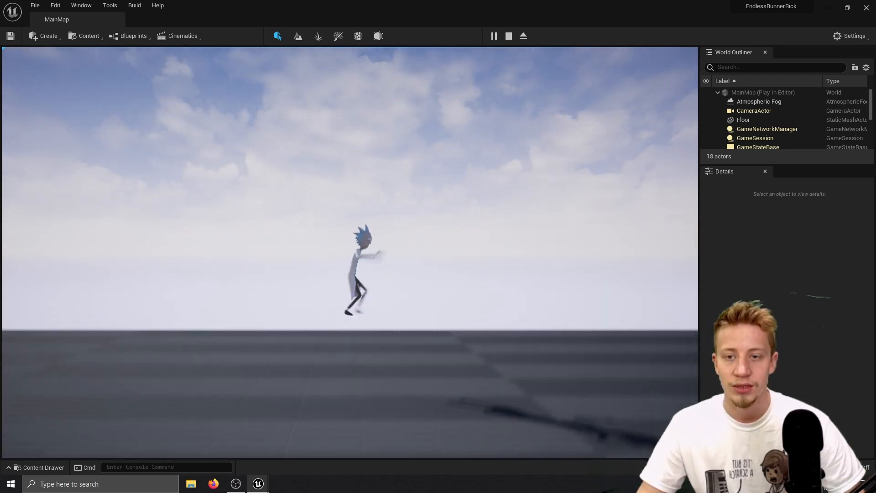
{"action": "key", "text": "space"}
{"action": "key", "text": "Escape"}
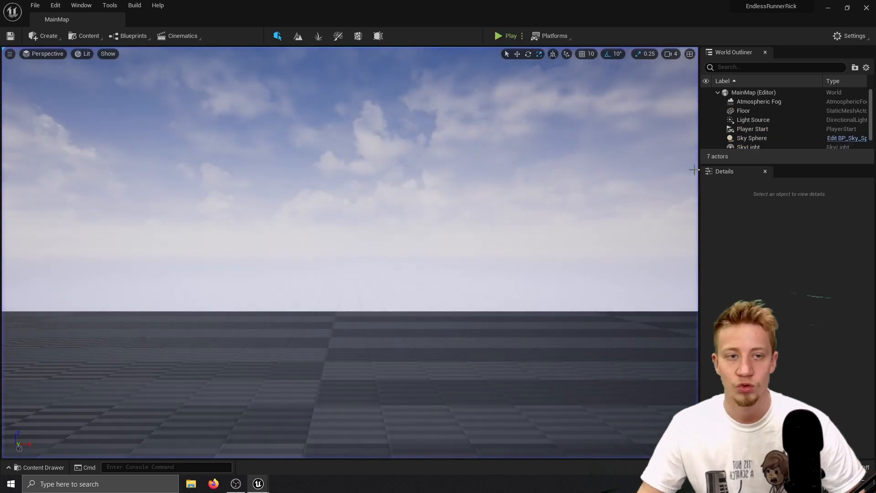
{"action": "right_click_drag", "start_coordinate": [304, 224], "coordinate": [297, 225]}
{"action": "key", "text": "ctrl+space"}
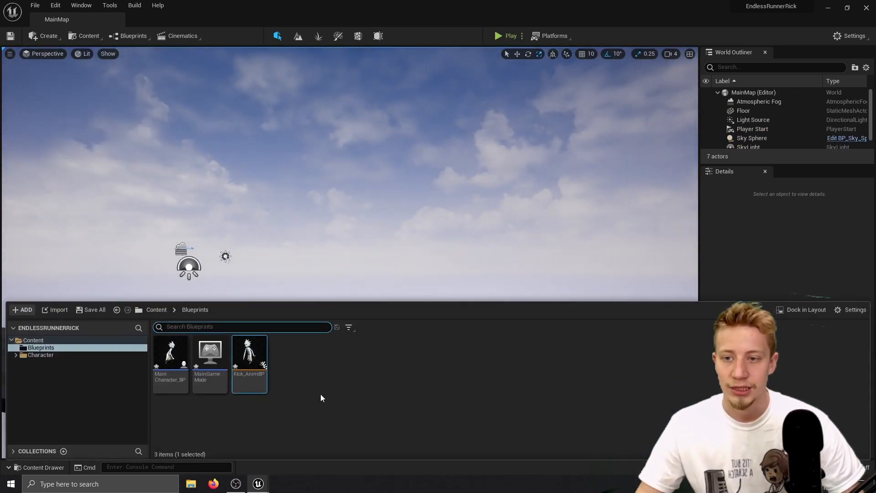
{"action": "left_click_drag", "start_coordinate": [388, 255], "coordinate": [390, 227]}
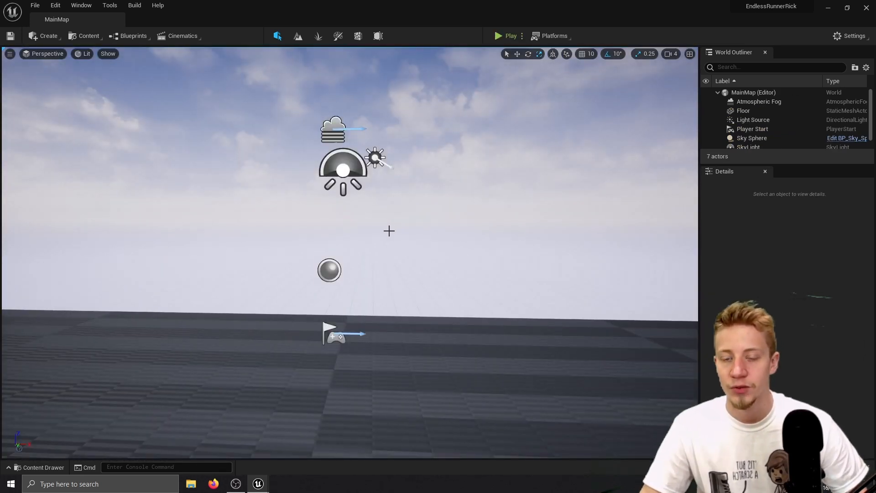
{"action": "key", "text": "ctrl+space"}
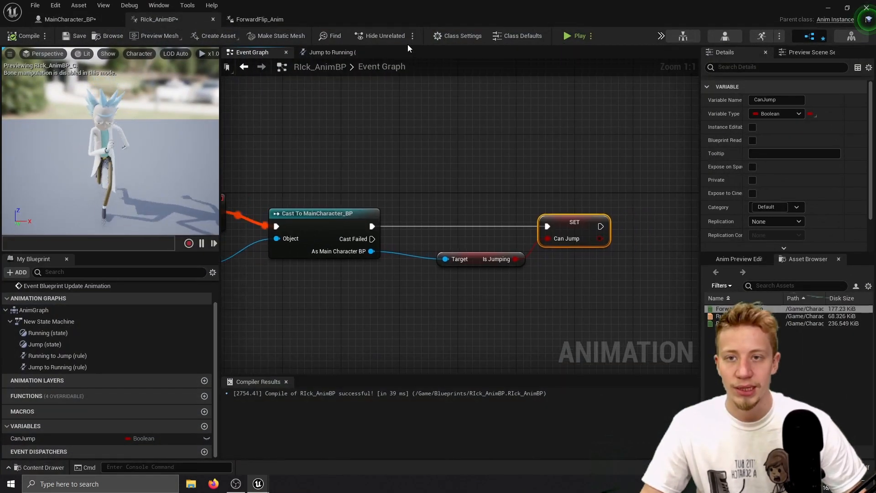
- Open the state machine's Jump state and set the Play Rate of the ForwardFlip_Anim node to 2.0
{"action": "left_click", "coordinate": [331, 52]}
{"action": "left_click", "coordinate": [456, 68]}
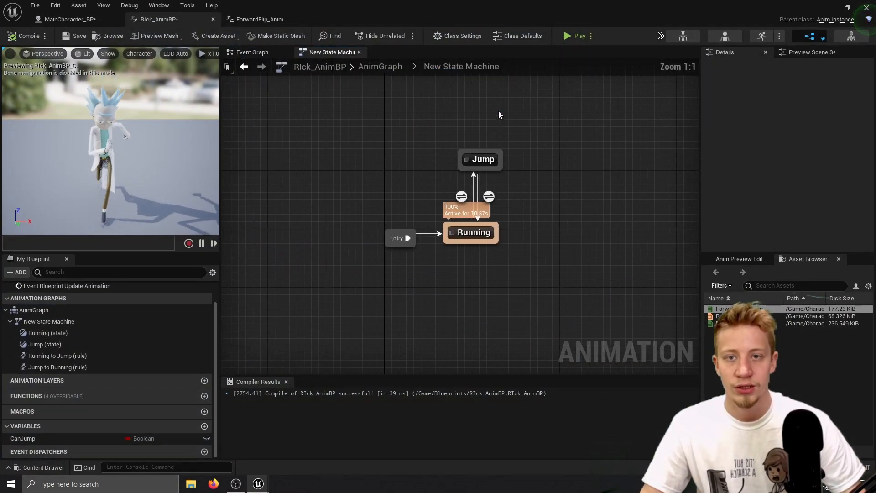
{"action": "double_click", "coordinate": [492, 186]}
{"action": "left_click", "coordinate": [346, 203]}
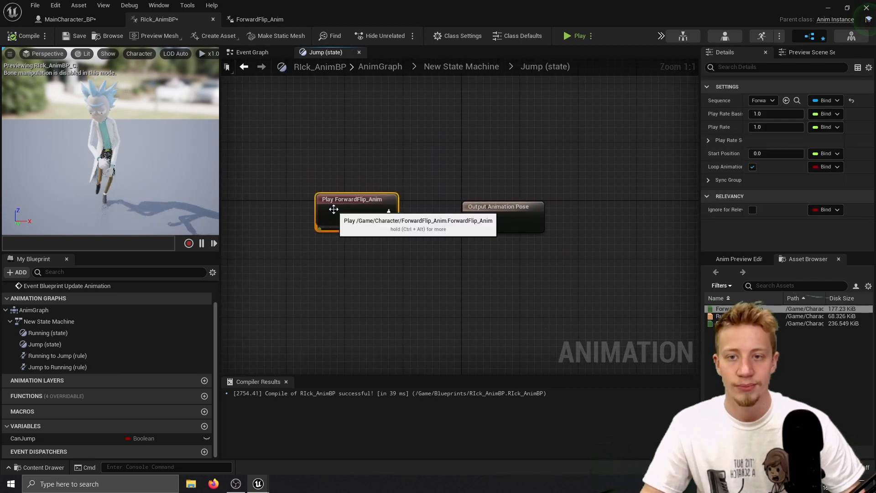
{"action": "left_click", "coordinate": [775, 127]}
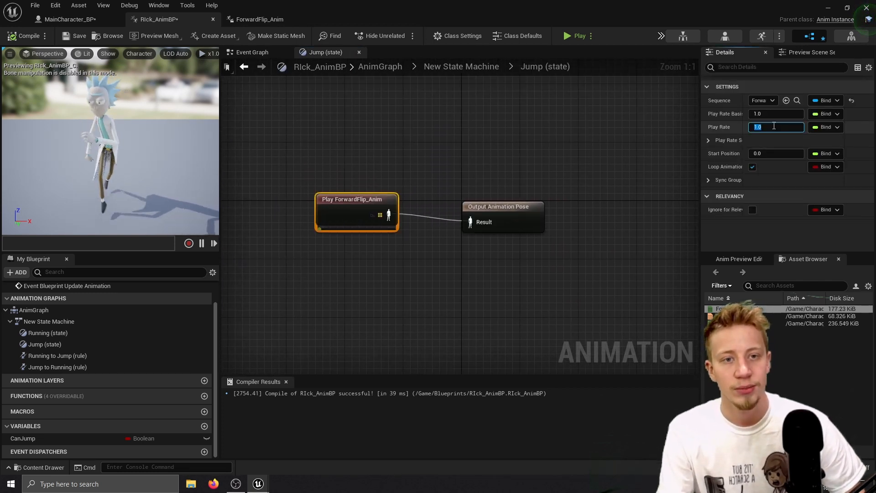
{"action": "type", "text": "2"}
{"action": "key", "text": "Return"}
- Try a Rate Scale of 2.0 on the ForwardFlip_Anim asset, undo it, save the animation, and return to RIck_AnimBP
{"action": "double_click", "coordinate": [357, 206]}
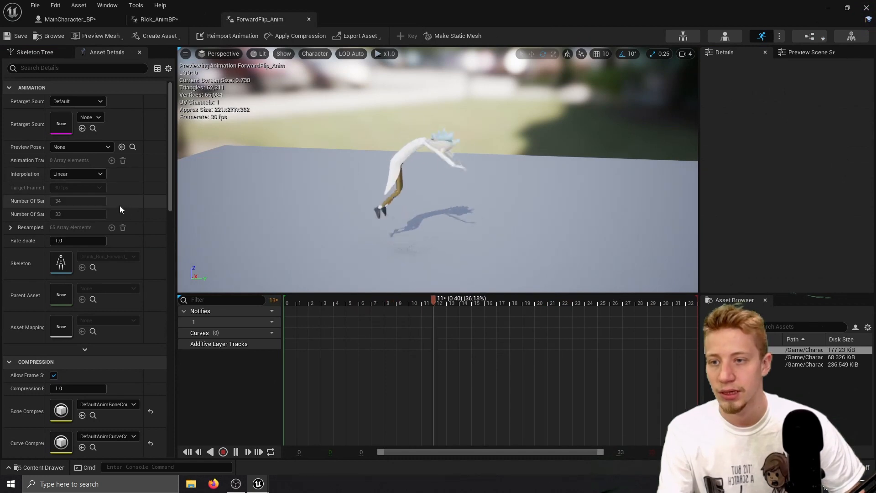
{"action": "left_click", "coordinate": [81, 241]}
{"action": "type", "text": "2"}
{"action": "key", "text": "Return"}
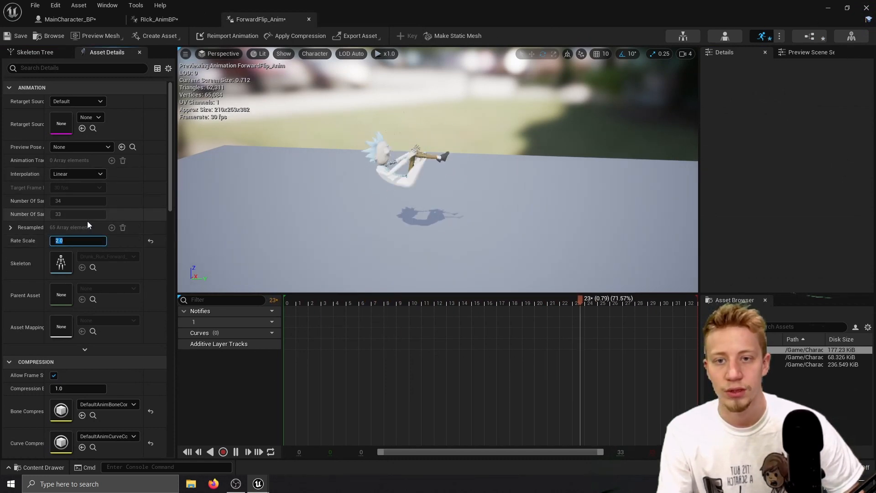
{"action": "key", "text": "ctrl+z"}
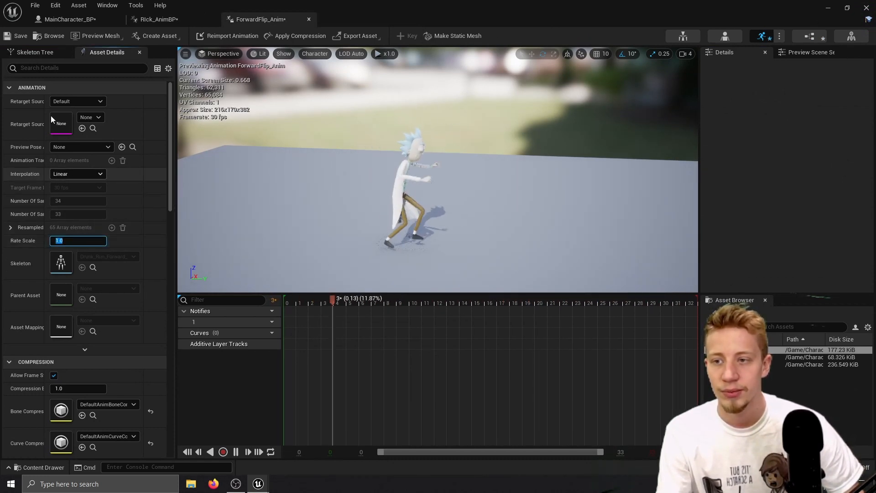
{"action": "left_click", "coordinate": [18, 40]}
{"action": "left_click", "coordinate": [177, 18]}
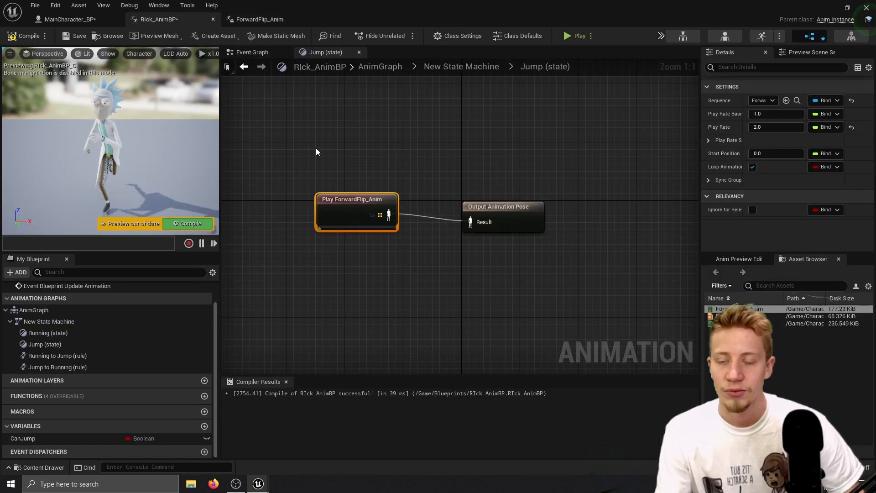
- Set the ForwardFlip_Anim node's Play Rate to 1.5 and Start Position to 0.2, compiling both RIck_AnimBP and MainCharacter_BP
{"action": "left_click", "coordinate": [774, 126]}
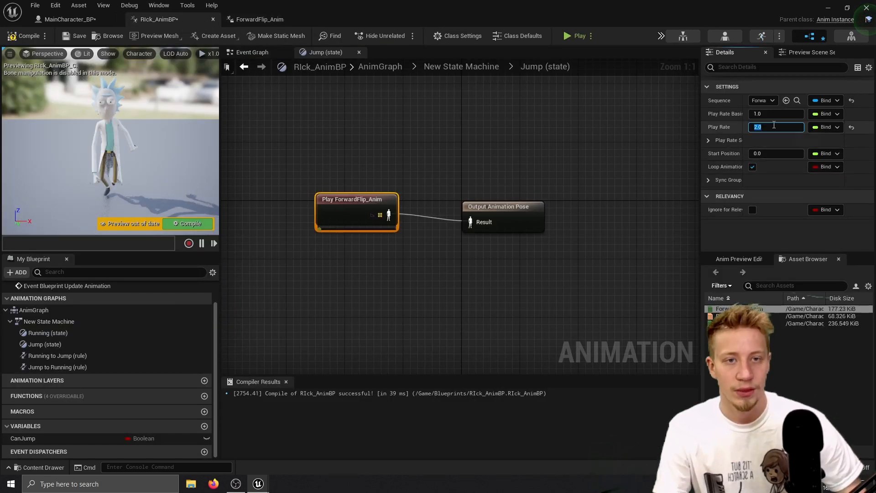
{"action": "type", "text": "1.5"}
{"action": "key", "text": "Return"}
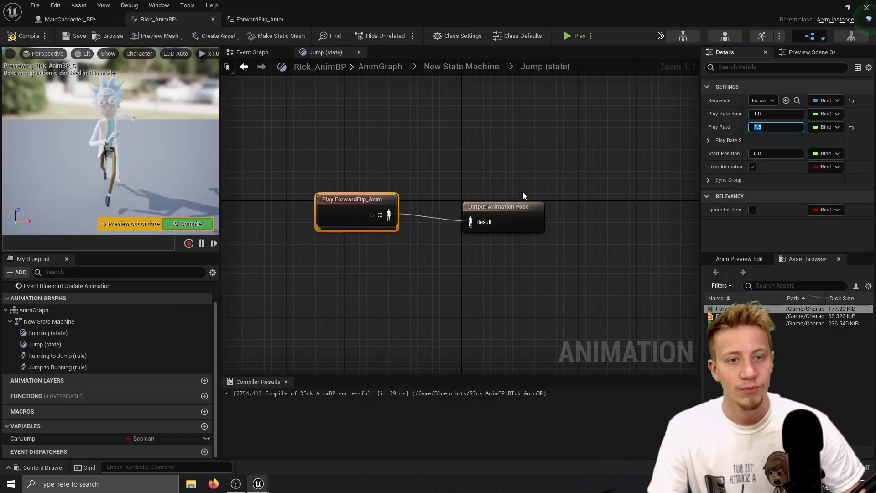
{"action": "left_click", "coordinate": [24, 36]}
{"action": "left_click", "coordinate": [779, 152]}
{"action": "type", "text": "0.2"}
{"action": "key", "text": "Return"}
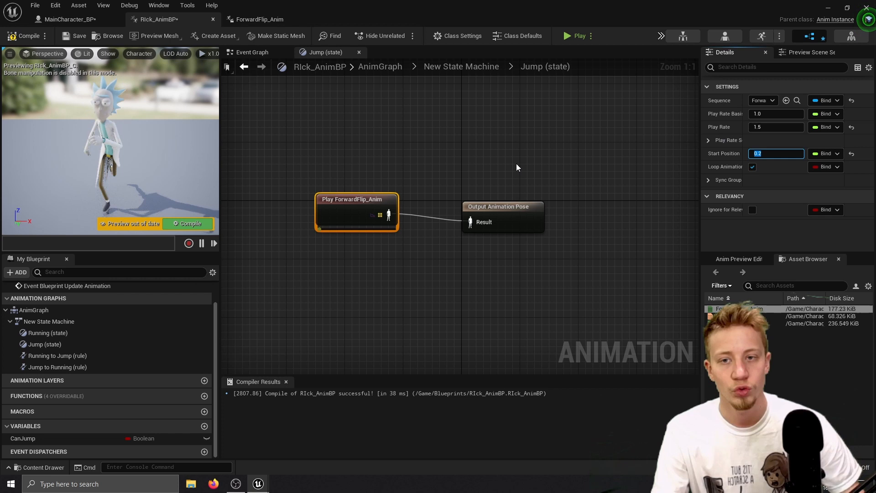
{"action": "left_click", "coordinate": [190, 223]}
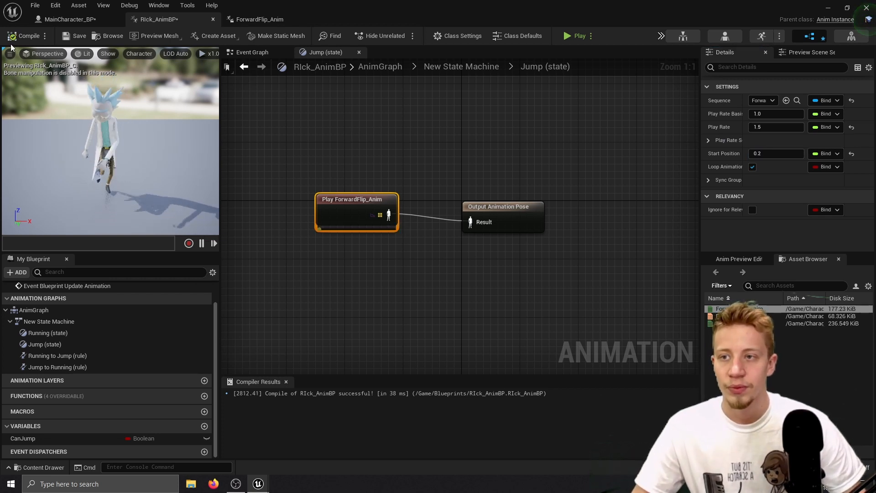
{"action": "left_click", "coordinate": [87, 20]}
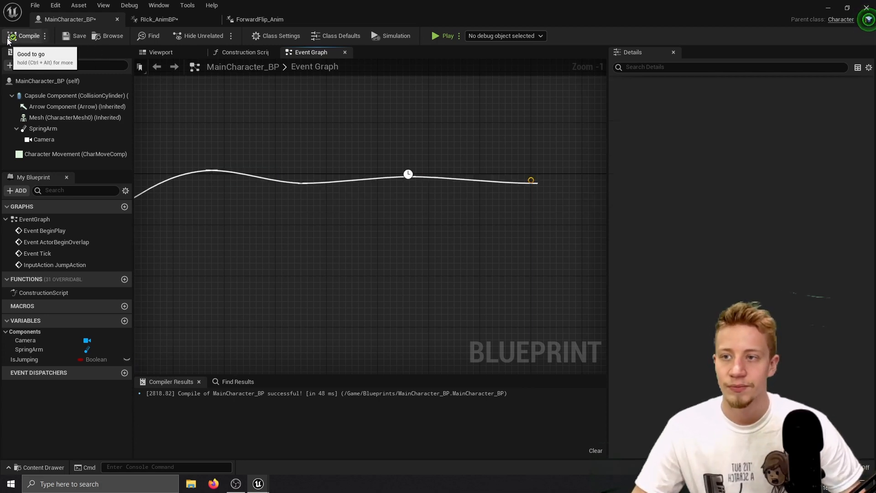
{"action": "left_click", "coordinate": [25, 35]}
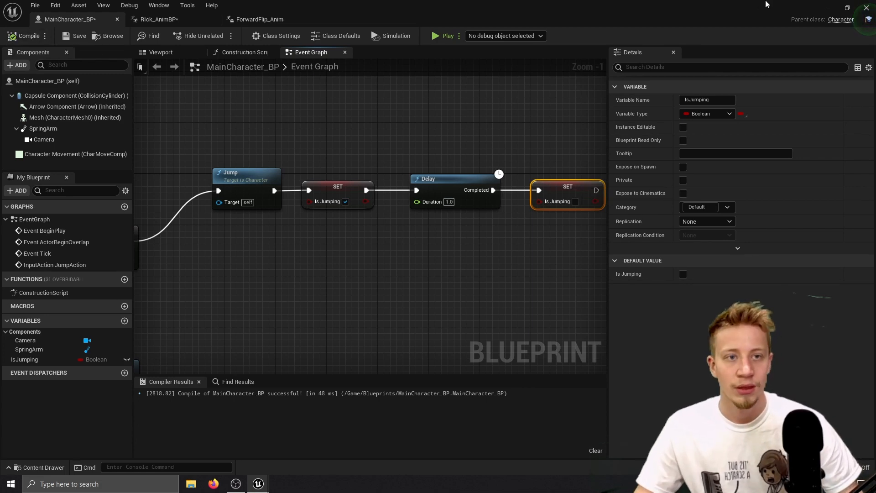
- Play the MainMap level, make the running character jump several times to check the flip speed, and stop the game
{"action": "left_click", "coordinate": [828, 8]}
{"action": "left_click", "coordinate": [501, 35]}
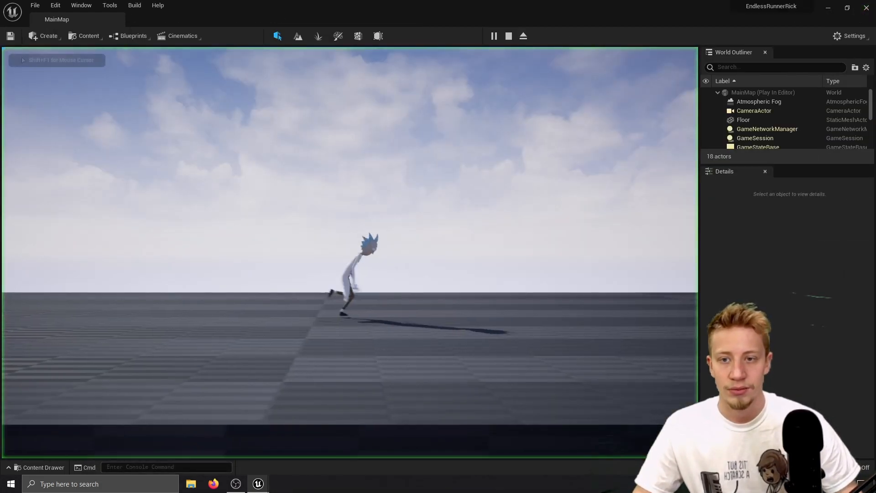
{"action": "key", "text": "space"}
{"action": "key", "text": "space"}
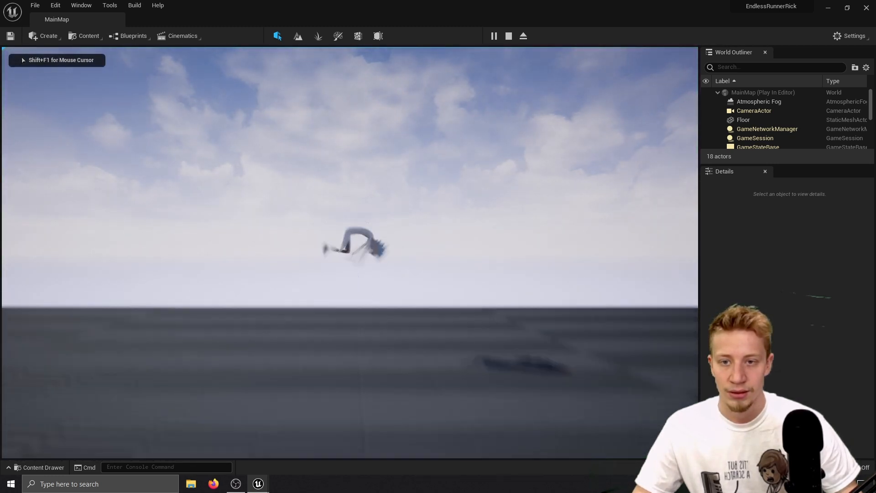
{"action": "key", "text": "space"}
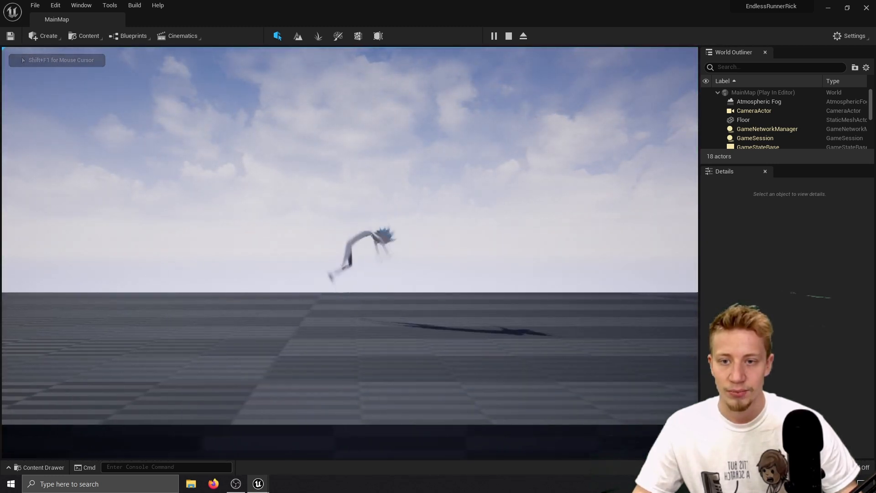
{"action": "key", "text": "space"}
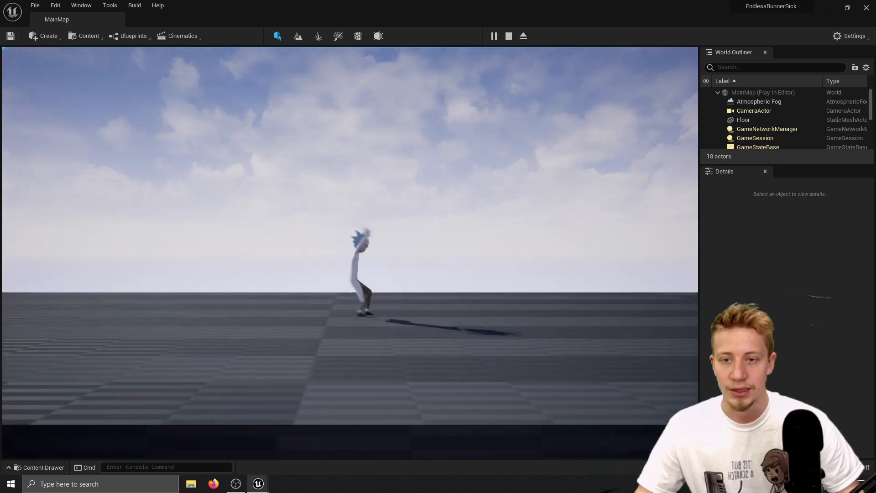
{"action": "key", "text": "Escape"}
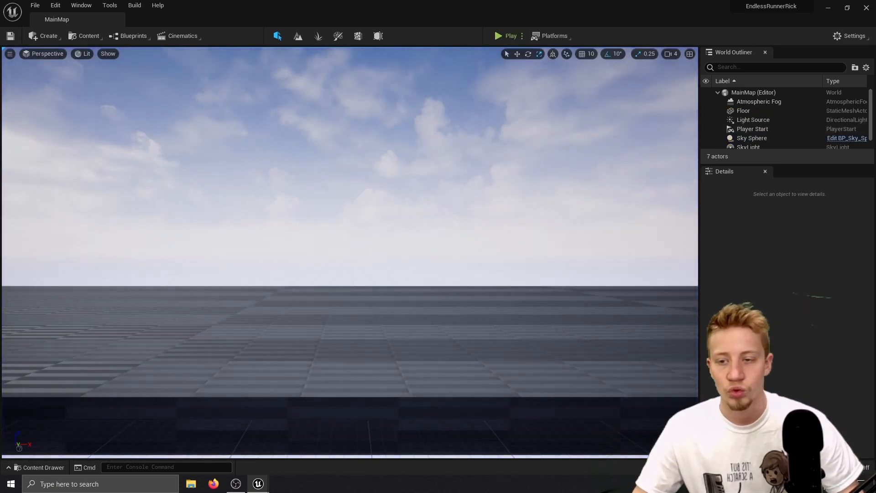
- Set the ForwardFlip_Anim node's Play Rate to 1.3 and the Delay node's Duration in MainCharacter_BP to 0.75, compiling both blueprints
{"action": "right_click_drag", "start_coordinate": [364, 225], "coordinate": [410, 235]}
{"action": "key", "text": "ctrl+space"}
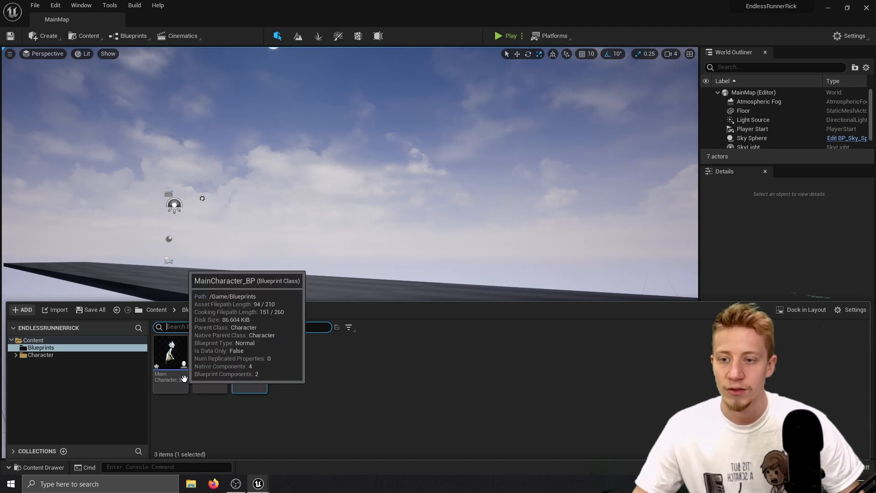
{"action": "double_click", "coordinate": [250, 357]}
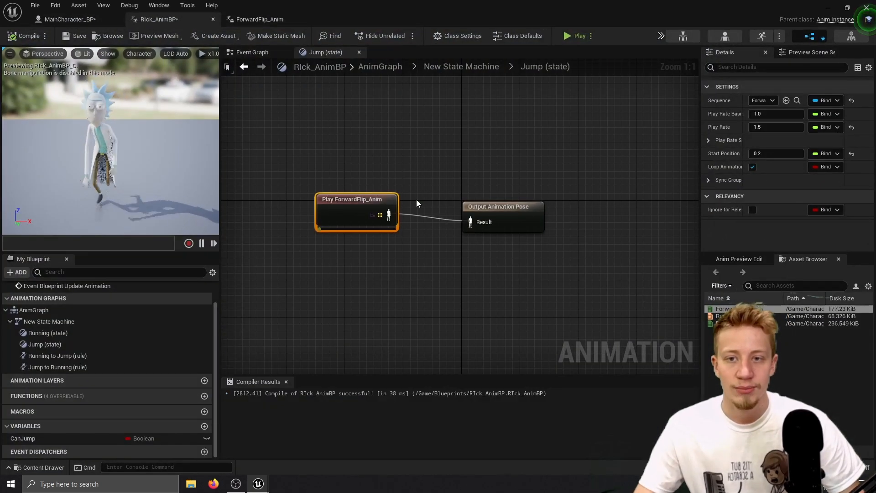
{"action": "left_click", "coordinate": [784, 126]}
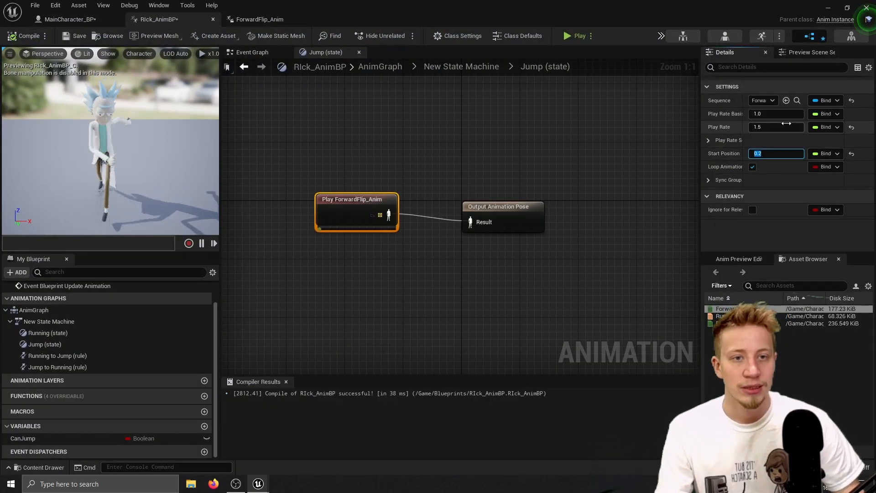
{"action": "type", "text": "1.3"}
{"action": "key", "text": "Return"}
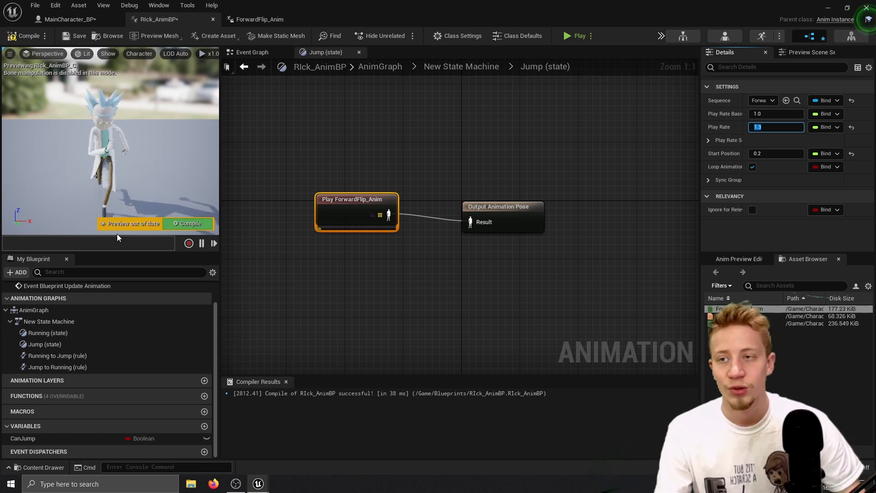
{"action": "left_click", "coordinate": [202, 225]}
{"action": "left_click", "coordinate": [81, 17]}
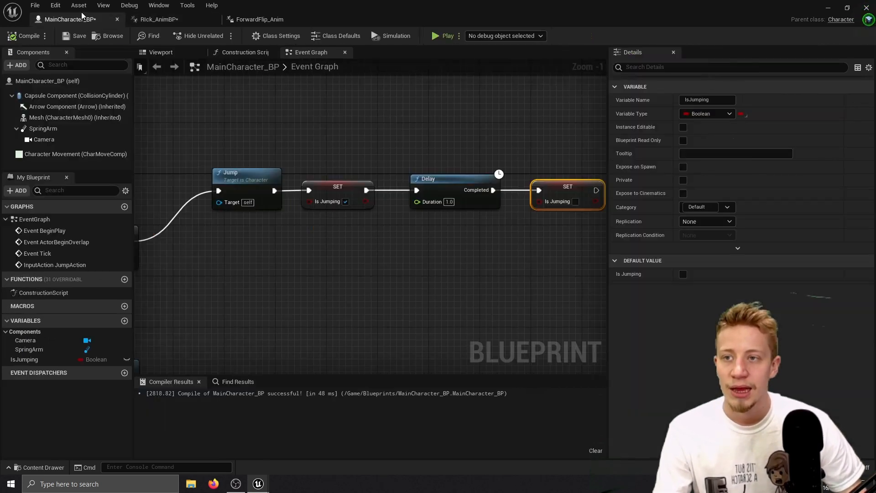
{"action": "left_click", "coordinate": [450, 201]}
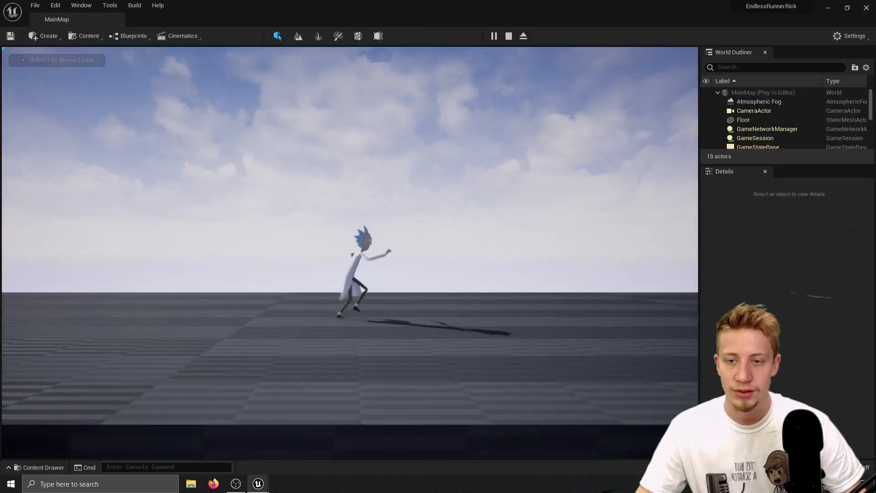
- Play-test the slower flip in the level with repeated jumps, checking the landing timing, and stop the game
{"action": "key", "text": "space"}
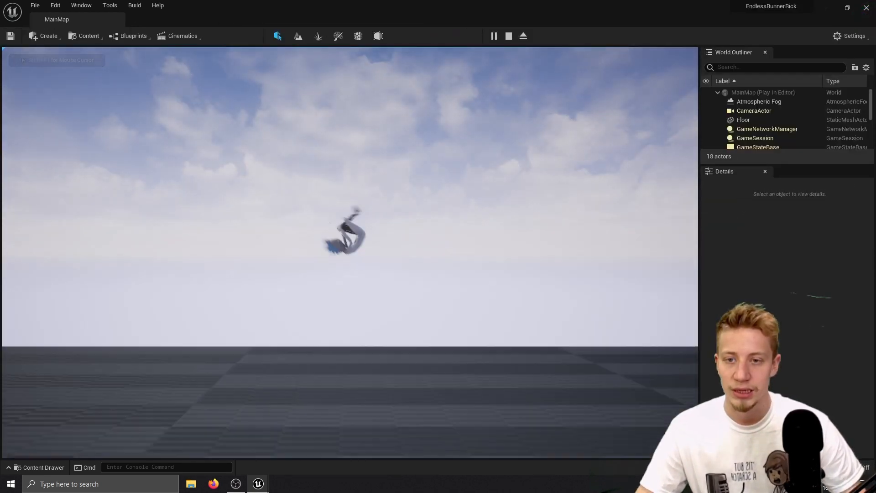
{"action": "key", "text": "space"}
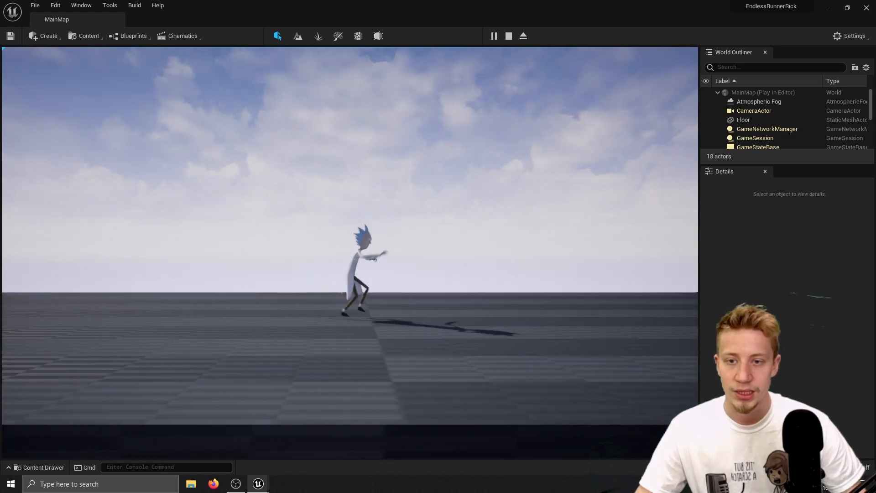
{"action": "key", "text": "space"}
{"action": "key", "text": "space"}
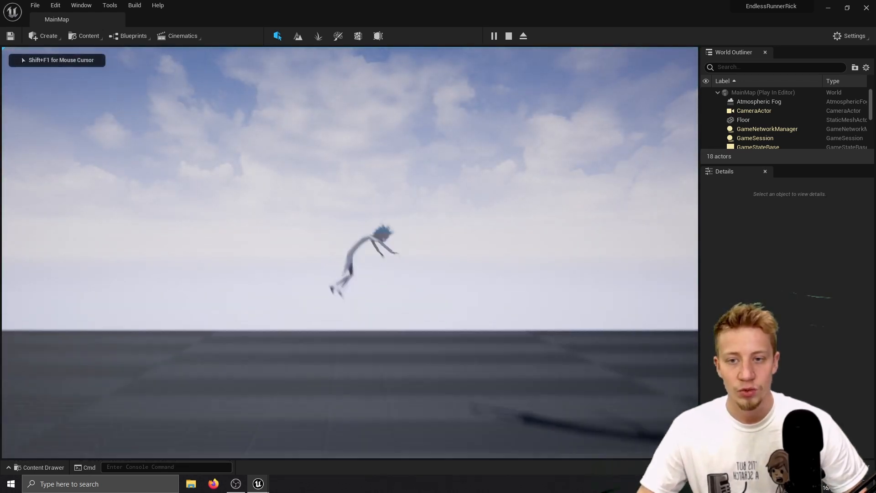
{"action": "key", "text": "space"}
{"action": "key", "text": "Escape"}
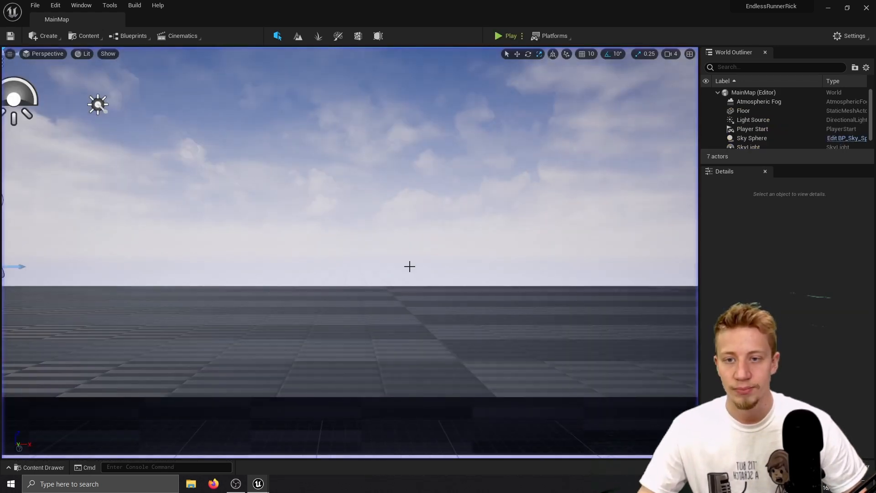
- In RIck_AnimBP's state machine, move the Jump state farther from Running and set the Jump-to-Running transition's blend Duration to 0.35
{"action": "key", "text": "ctrl+space"}
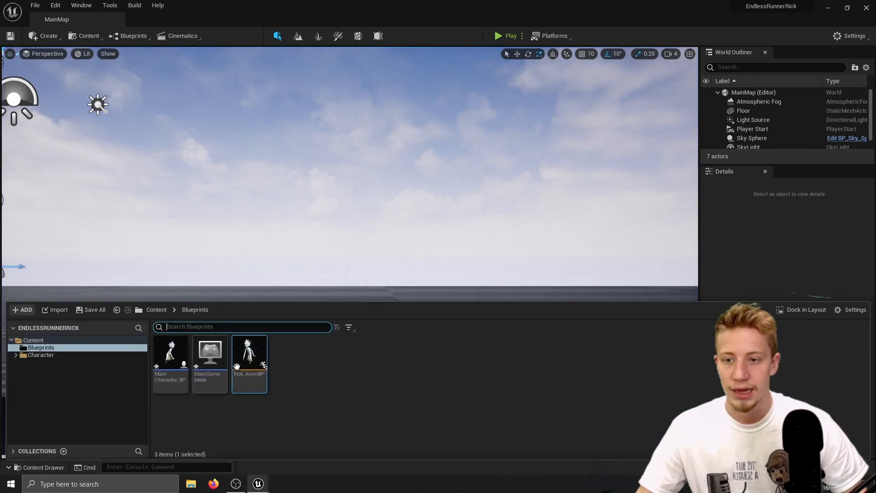
{"action": "double_click", "coordinate": [249, 358]}
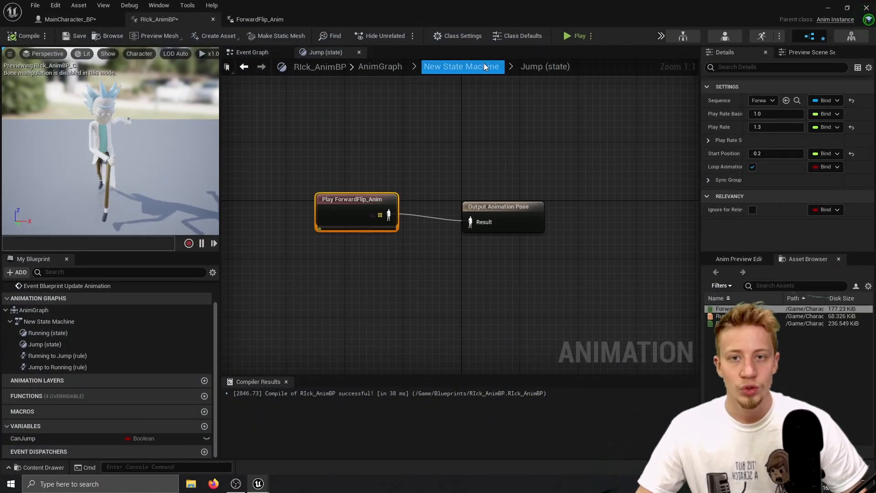
{"action": "left_click", "coordinate": [483, 67]}
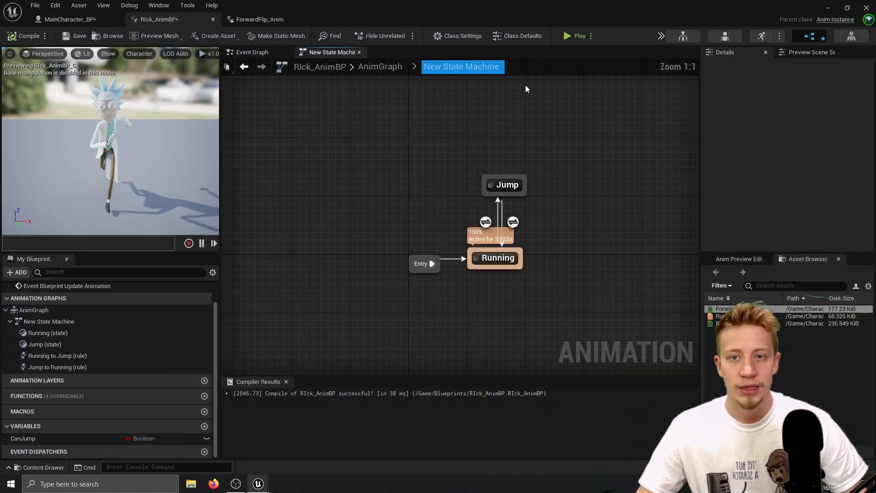
{"action": "left_click", "coordinate": [515, 224]}
{"action": "left_click_drag", "start_coordinate": [507, 187], "coordinate": [515, 143]}
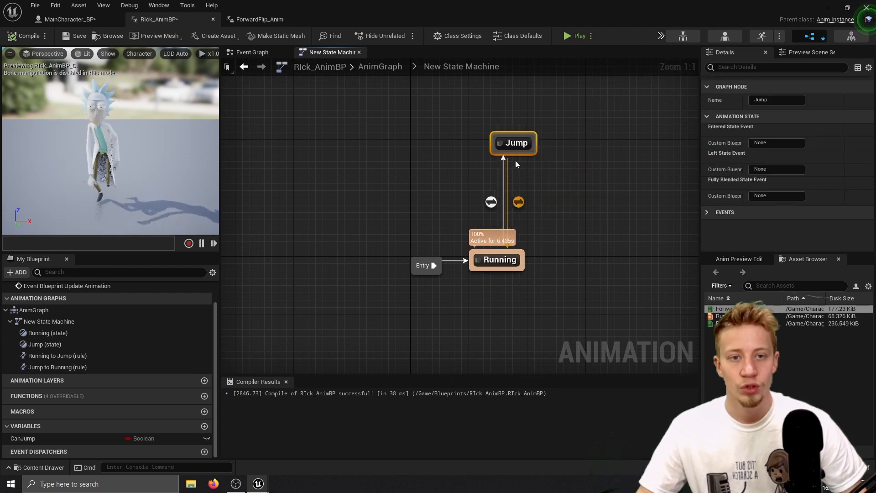
{"action": "left_click", "coordinate": [518, 202]}
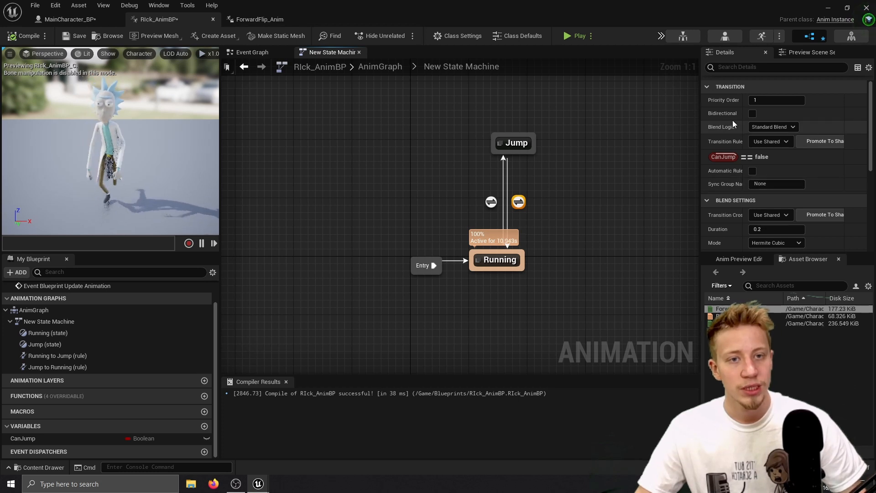
{"action": "scroll", "coordinate": [715, 201], "scroll_direction": "down", "scroll_amount": 3}
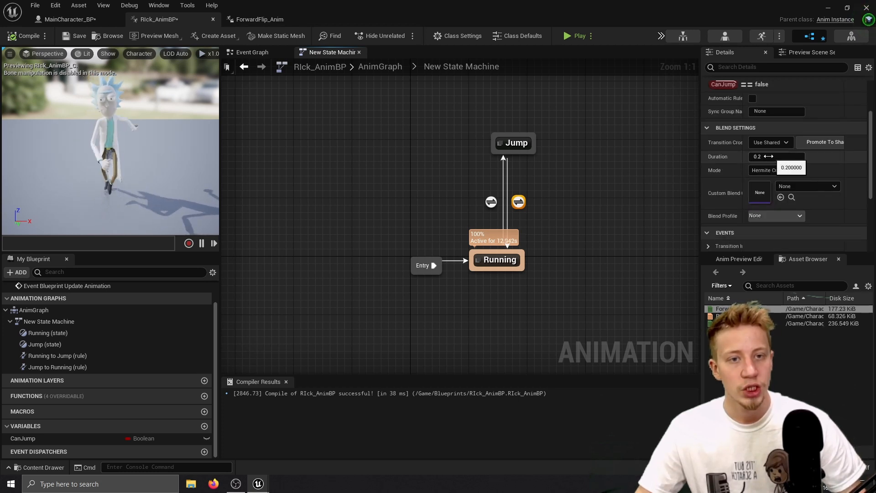
{"action": "key", "text": "Right"}
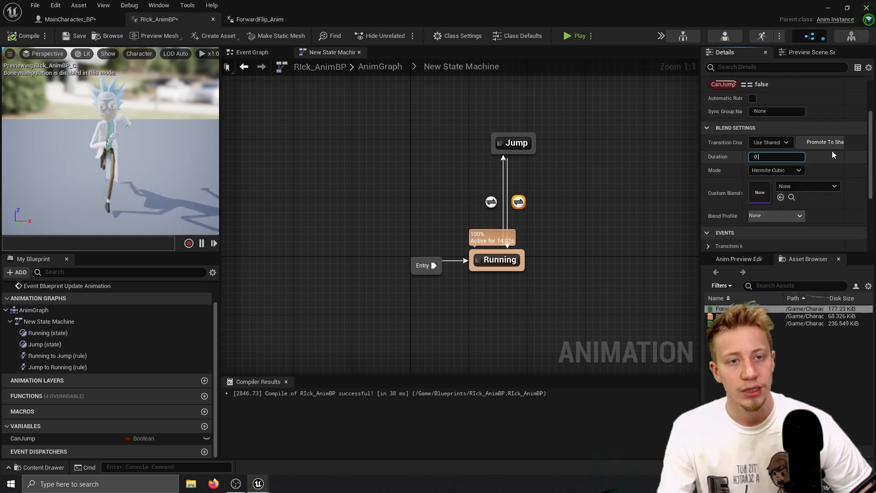
{"action": "type", "text": "35"}
{"action": "key", "text": "Return"}
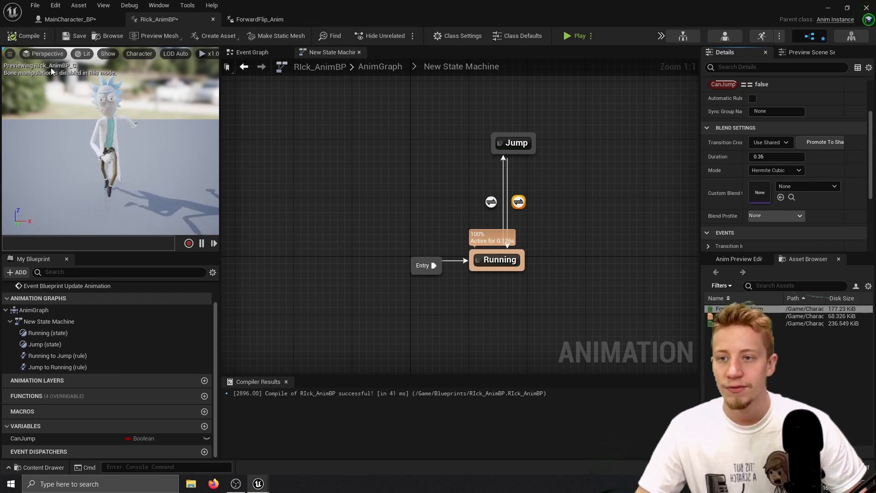
- Set the Delay node's Duration in MainCharacter_BP to 0.7, compile, and play-test a jump in the MainMap level
{"action": "left_click", "coordinate": [80, 21]}
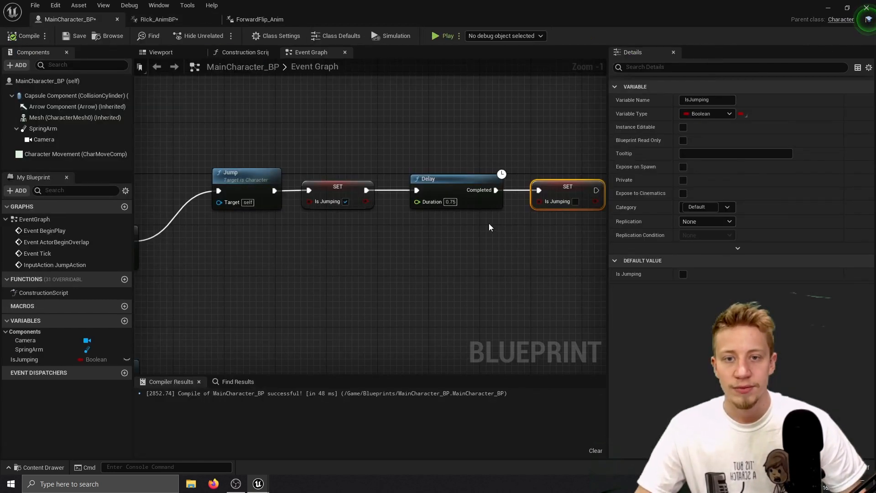
{"action": "left_click", "coordinate": [456, 202]}
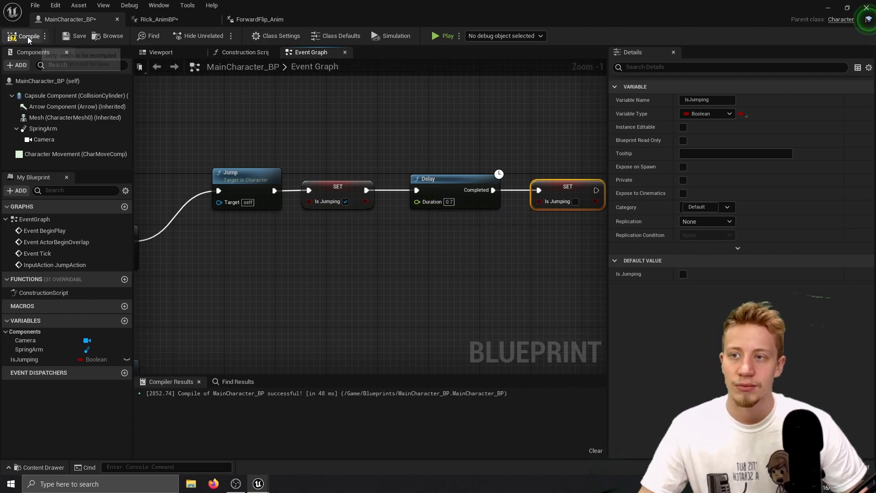
{"action": "left_click", "coordinate": [867, 7]}
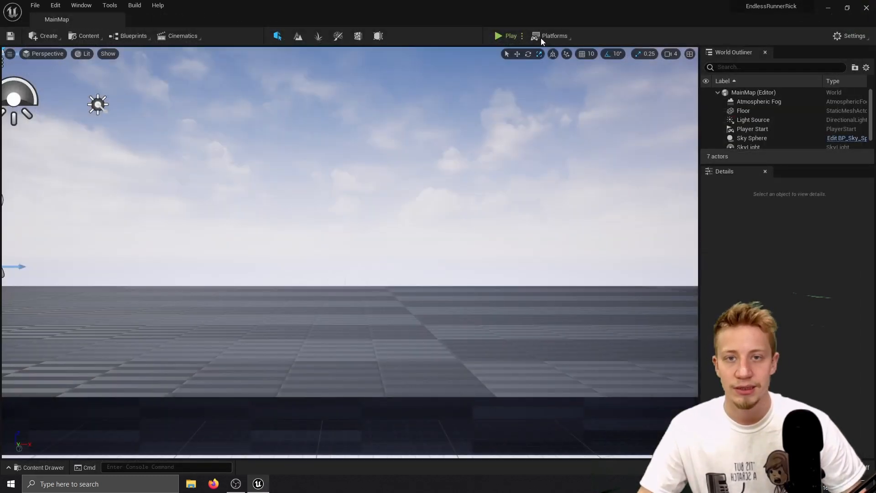
{"action": "left_click", "coordinate": [504, 36]}
{"action": "key", "text": "space"}
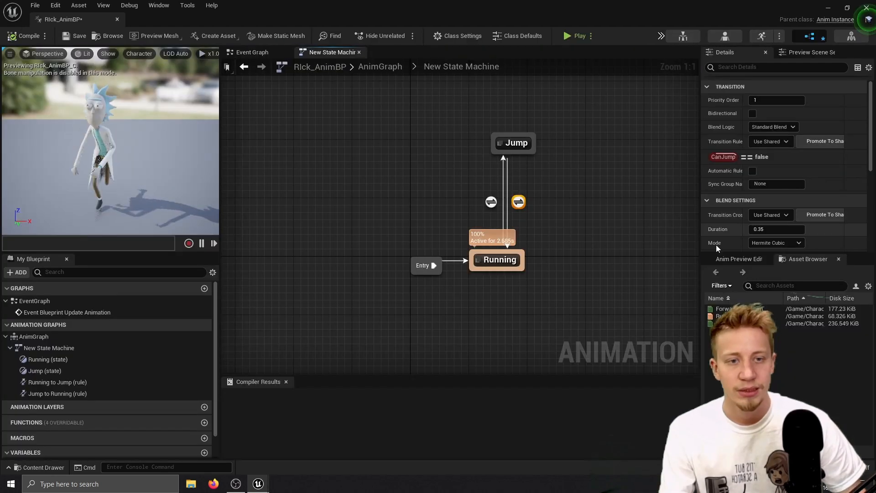
- Set the Jump-to-Running transition's blend Duration to 0.3 and compile RIck_AnimBP
{"action": "left_click", "coordinate": [773, 229]}
{"action": "type", "text": "0.2"}
{"action": "key", "text": "Return"}
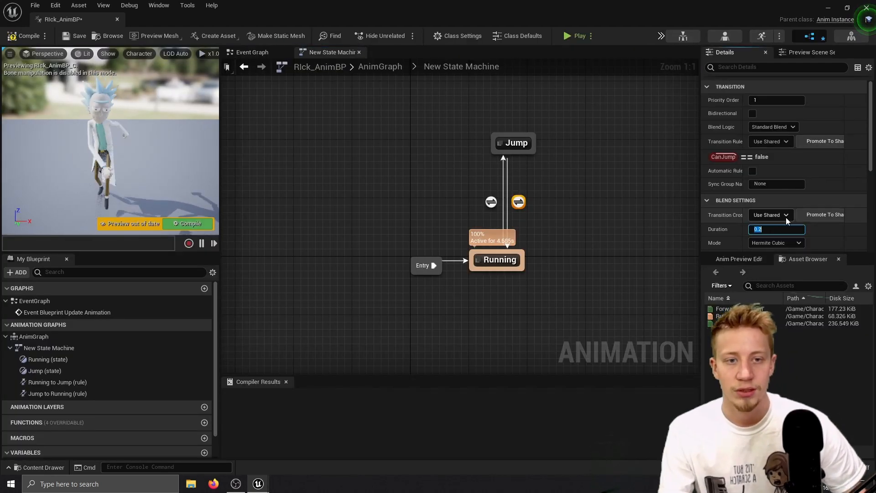
{"action": "type", "text": "0.3"}
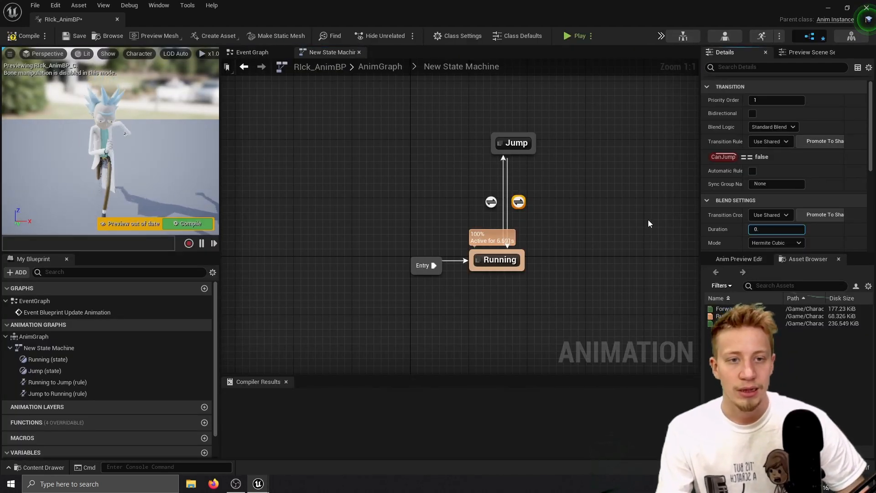
{"action": "key", "text": "Return"}
{"action": "left_click", "coordinate": [24, 35]}
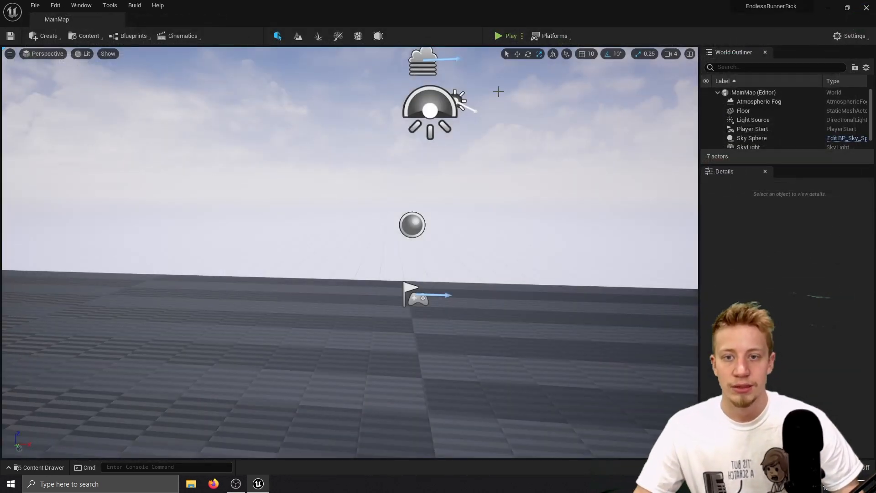
- Play-test the blend in the MainMap level with repeated jumps, checking the return from flip to running, and stop the game
{"action": "left_click", "coordinate": [504, 35]}
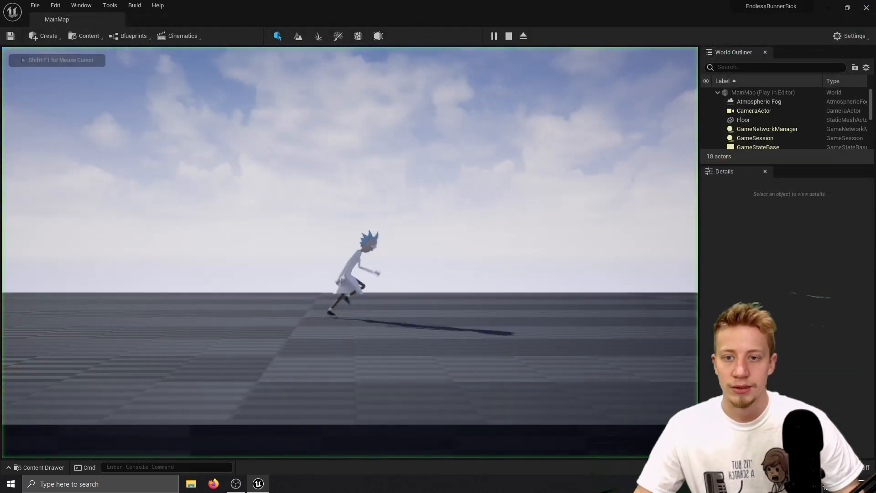
{"action": "key", "text": "space"}
{"action": "key", "text": "space"}
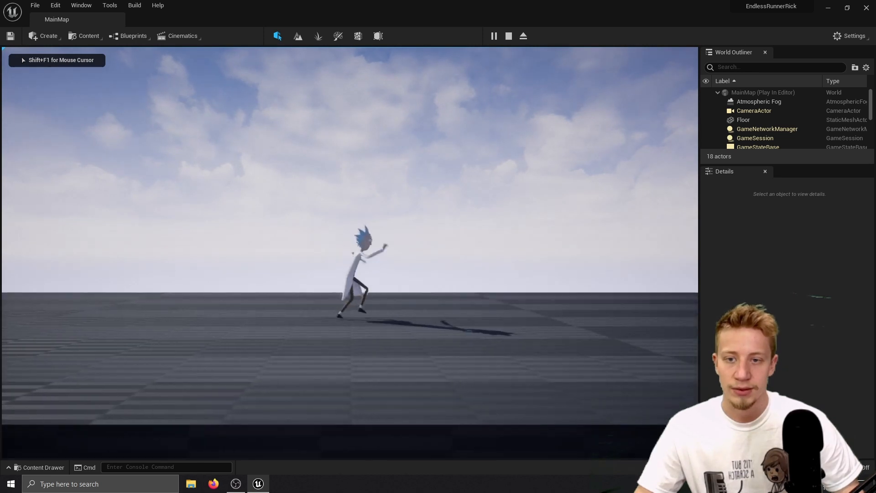
{"action": "key", "text": "space"}
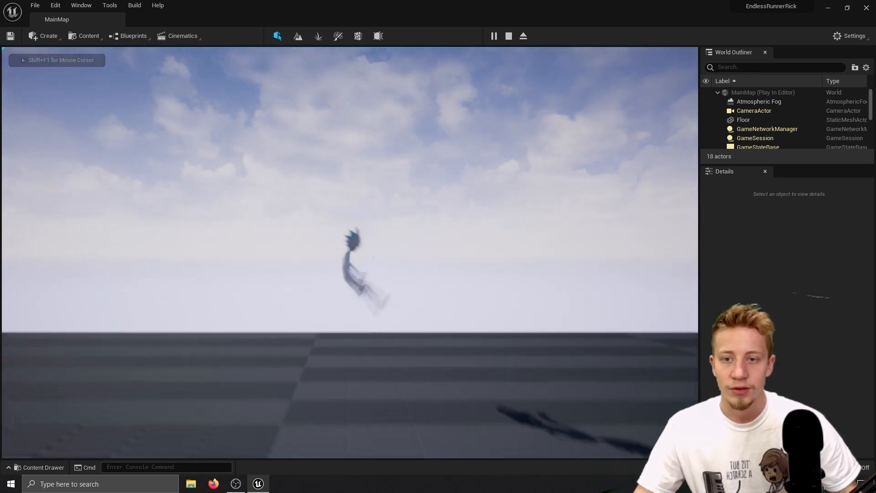
{"action": "key", "text": "space"}
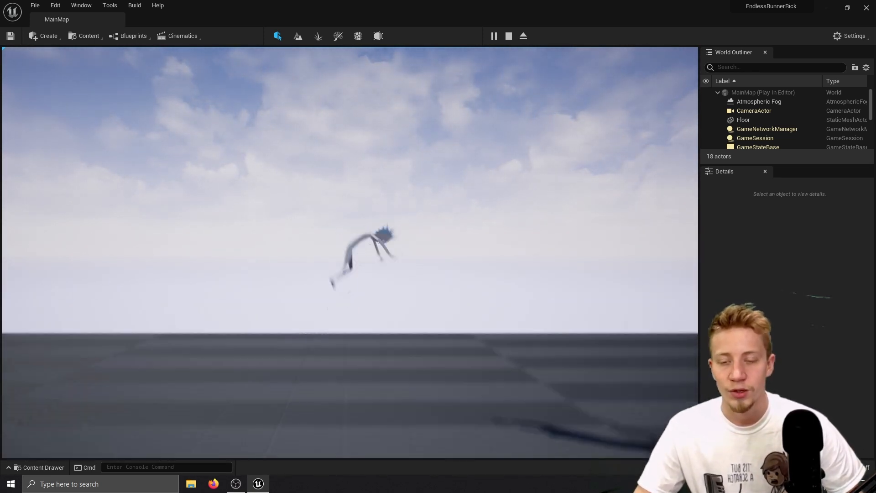
{"action": "key", "text": "space"}
{"action": "key", "text": "space"}
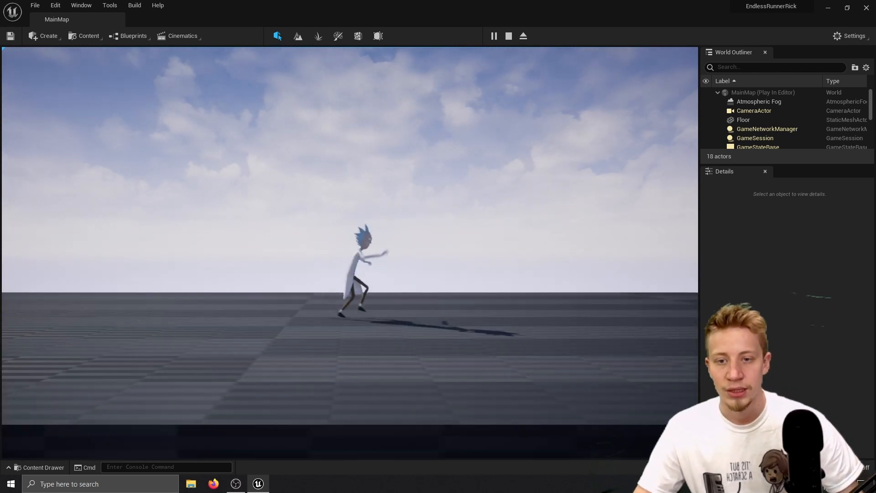
{"action": "key", "text": "space"}
{"action": "key", "text": "space"}
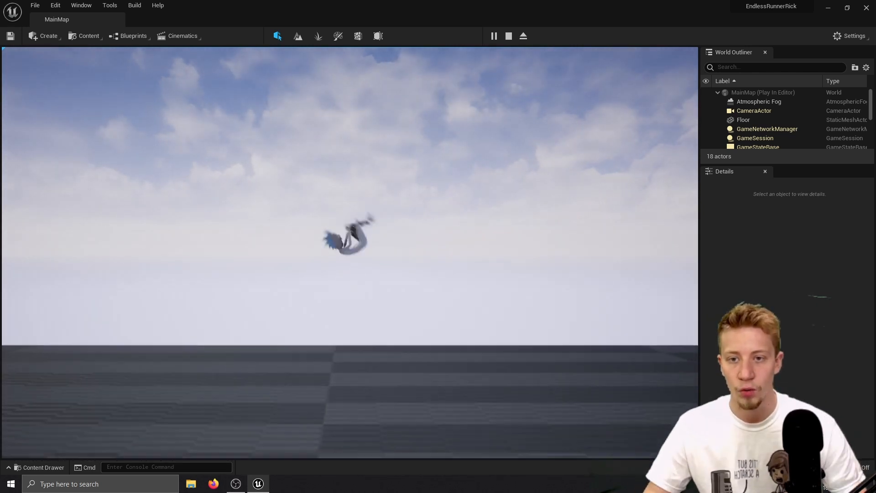
{"action": "key", "text": "space"}
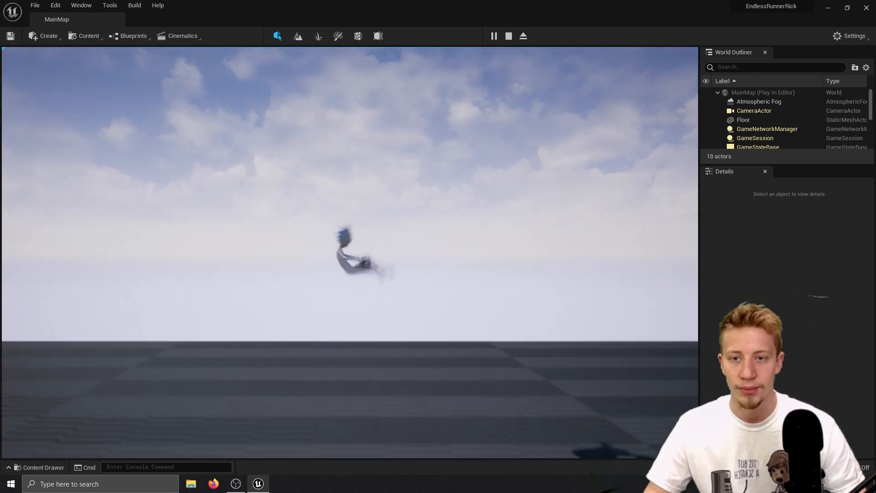
{"action": "key", "text": "Escape"}
- Delete the Floor mesh from the MainMap level
{"action": "right_click_drag", "start_coordinate": [437, 200], "coordinate": [539, 264]}
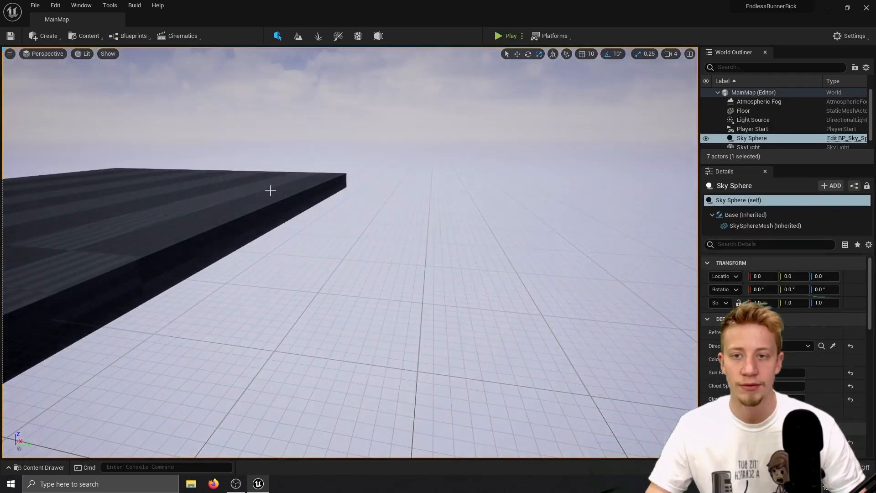
{"action": "left_click", "coordinate": [270, 189]}
{"action": "right_click_drag", "start_coordinate": [270, 190], "coordinate": [245, 203]}
{"action": "key", "text": "s"}
{"action": "key", "text": "w"}
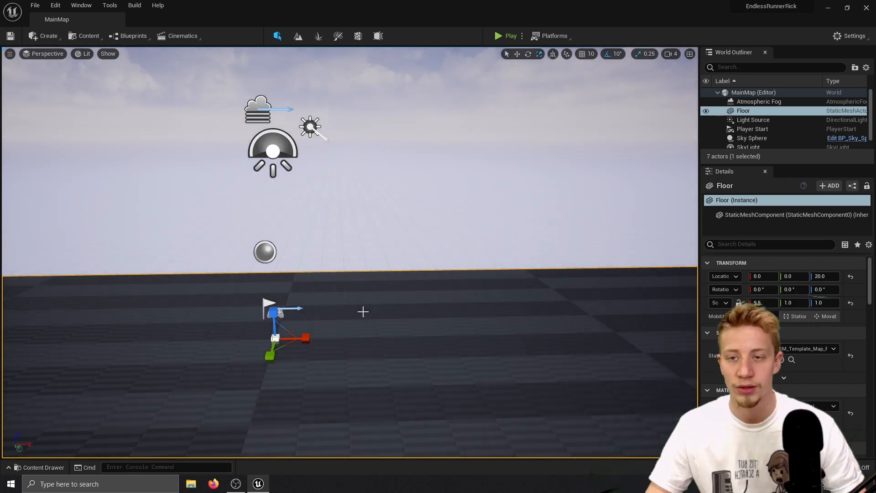
{"action": "key", "text": "ctrl+space"}
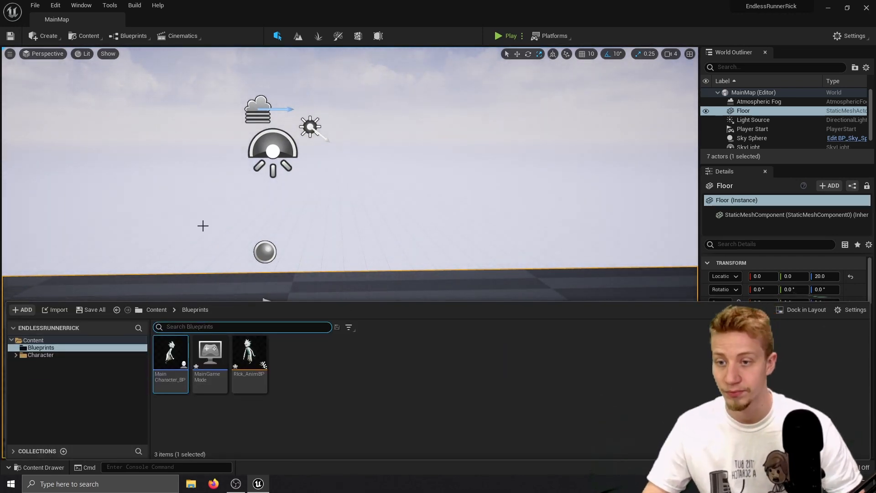
{"action": "right_click_drag", "start_coordinate": [203, 226], "coordinate": [267, 189]}
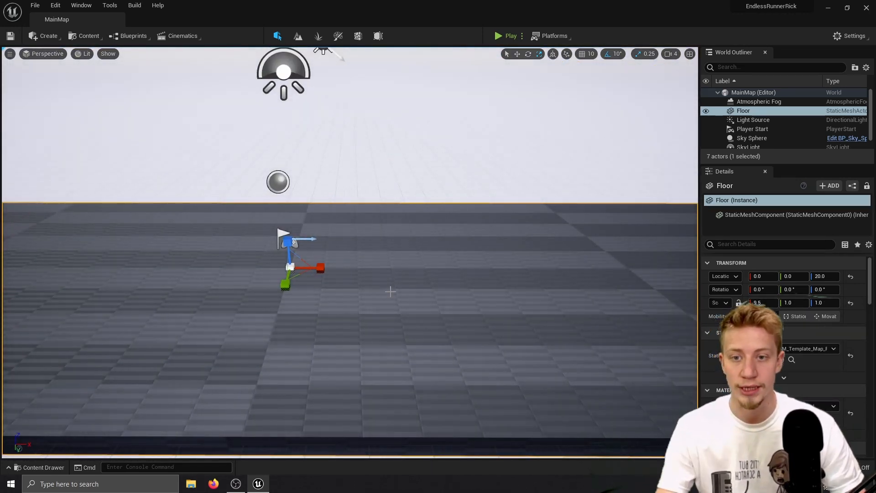
{"action": "key", "text": "Delete"}
- Create an Actor Blueprint Class named MapPiece_BP in the Blueprints folder and open it
{"action": "key", "text": "ctrl+space"}
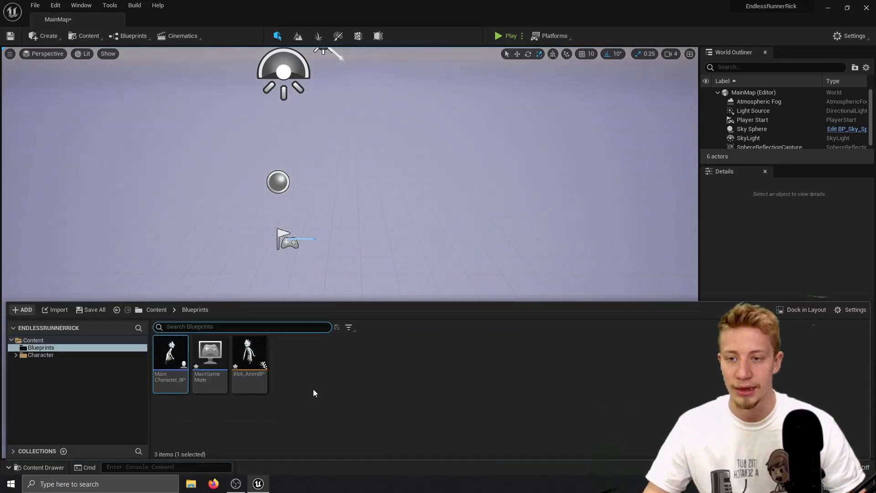
{"action": "right_click", "coordinate": [373, 374]}
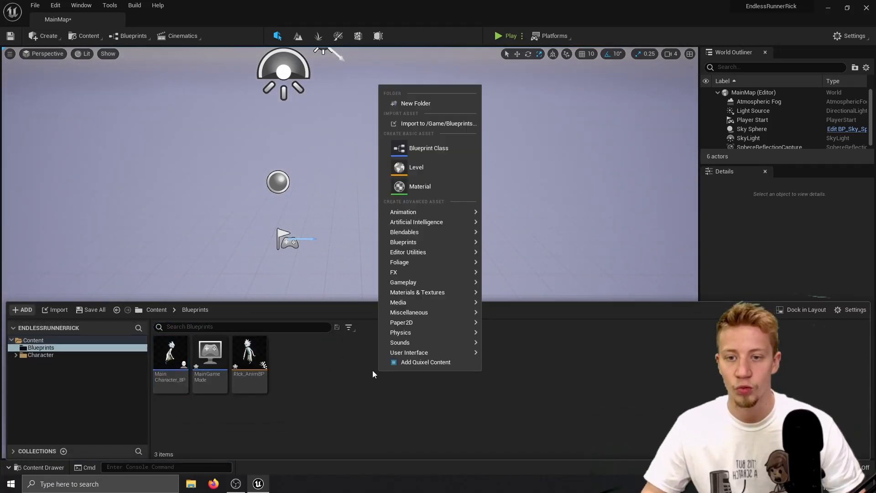
{"action": "left_click", "coordinate": [432, 148]}
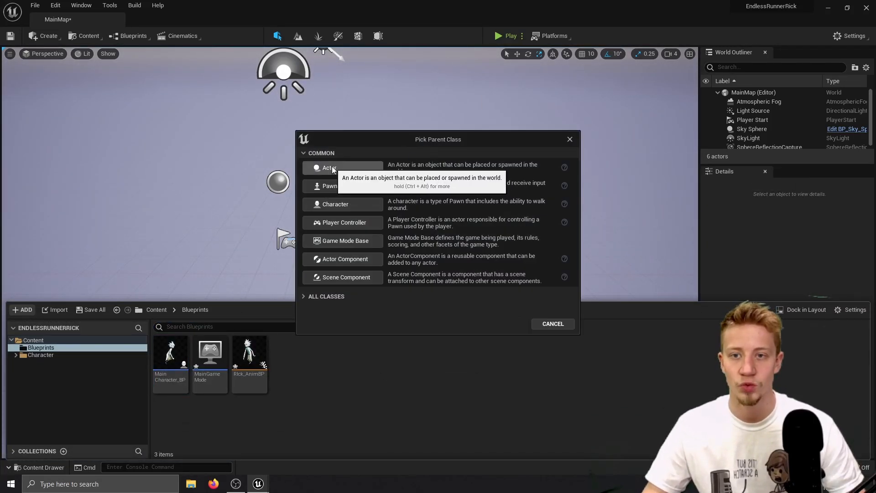
{"action": "left_click", "coordinate": [332, 167]}
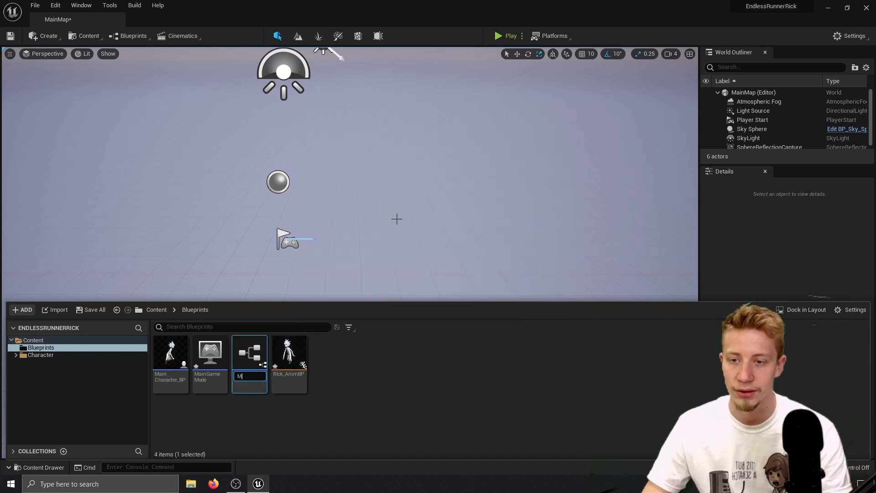
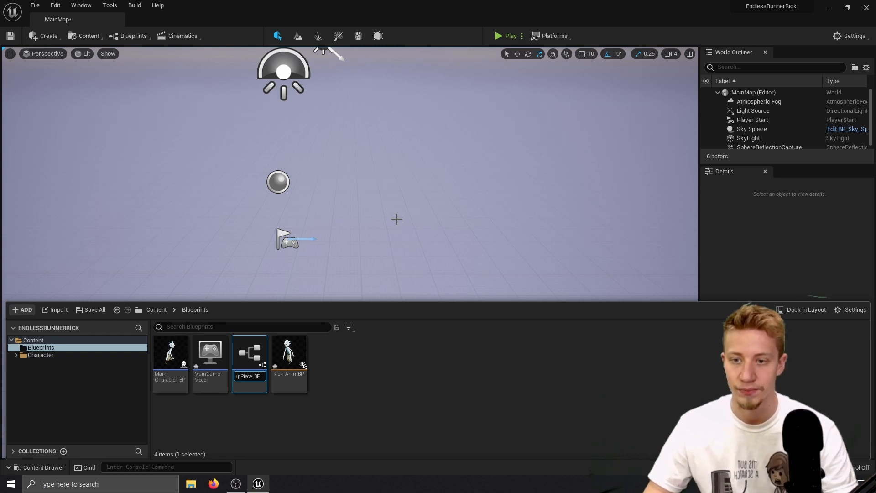
{"action": "key", "text": "Return"}
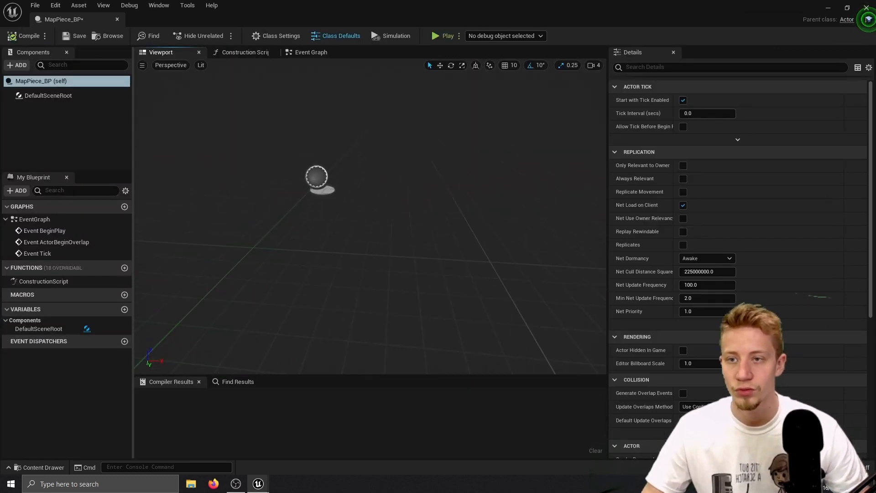
- Add a Cube component to MapPiece_BP
{"action": "left_click", "coordinate": [18, 66]}
{"action": "left_click", "coordinate": [26, 182]}
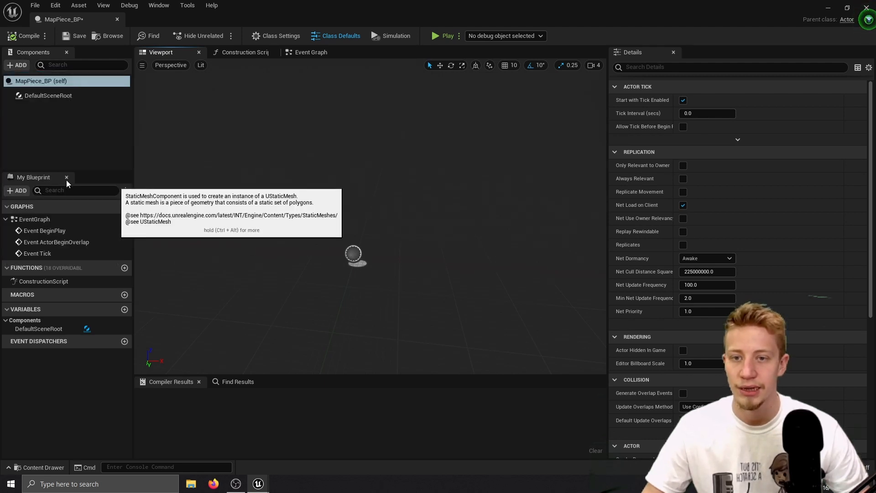
{"action": "key", "text": "Return"}
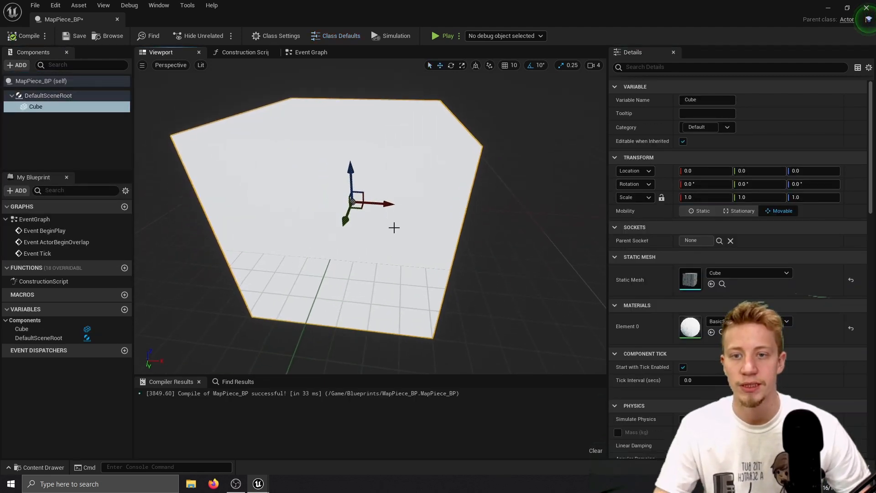
- Set the Cube component's Scale to 4.0 in X and 2.0 in Y
{"action": "left_click_drag", "start_coordinate": [393, 225], "coordinate": [398, 230]}
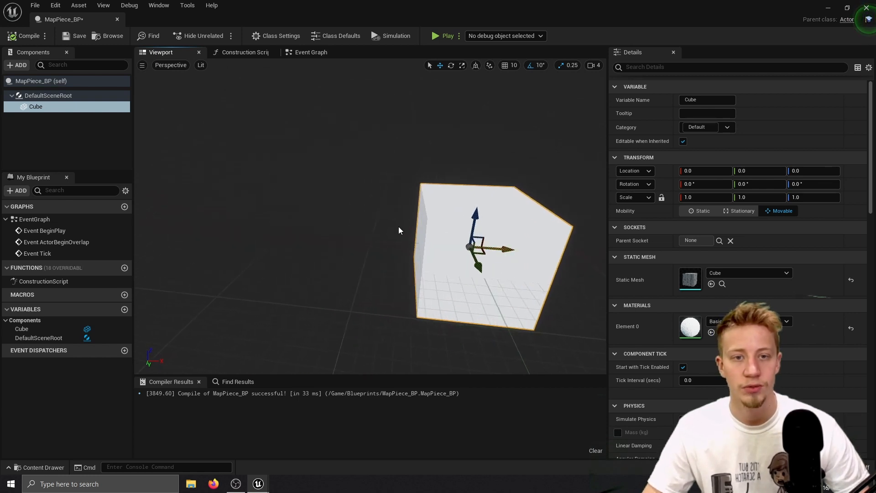
{"action": "type", "text": "2"}
{"action": "key", "text": "Return"}
{"action": "left_click", "coordinate": [698, 197]}
{"action": "type", "text": "4"}
{"action": "key", "text": "Return"}
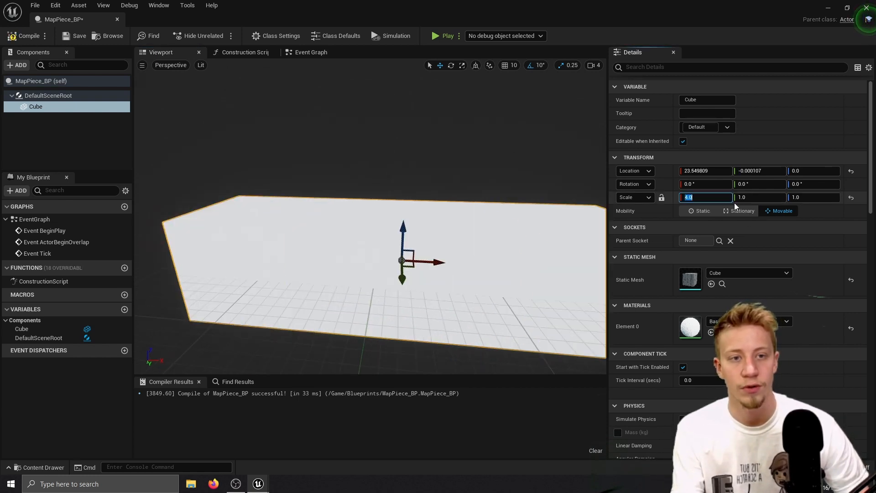
{"action": "type", "text": "2"}
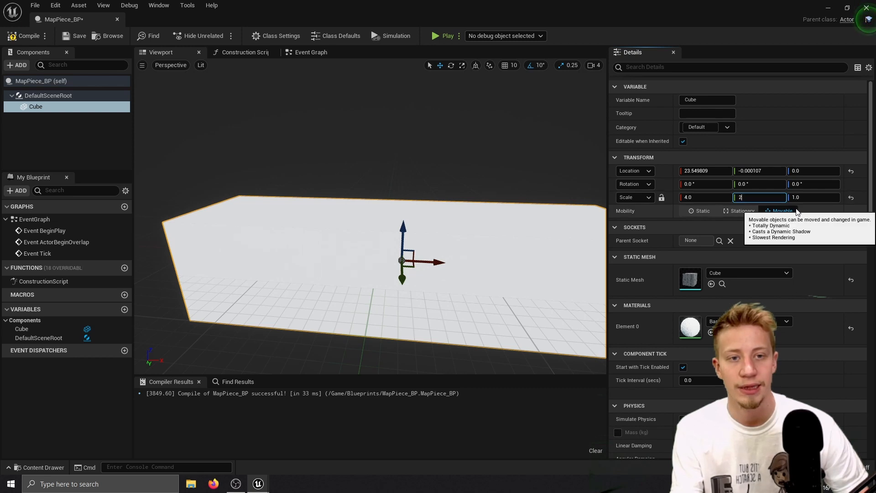
{"action": "key", "text": "Return"}
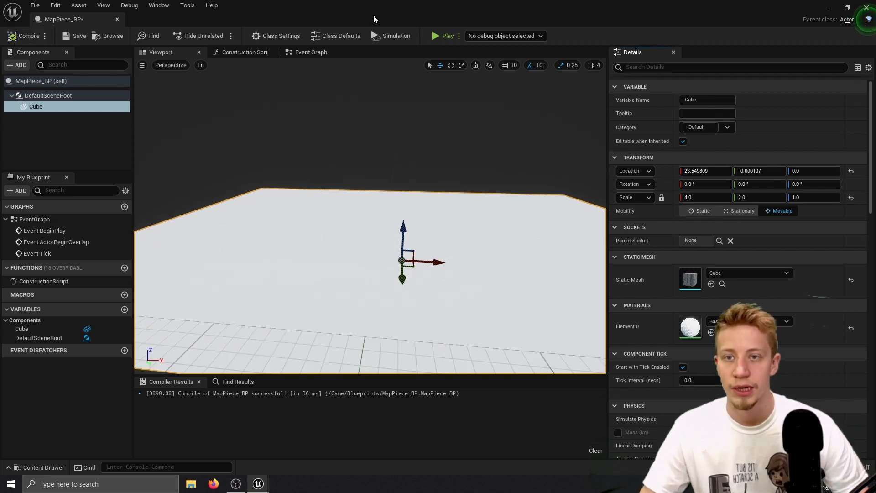
- Place a MapPiece_BP in the MainMap level beneath the Player Start and briefly play-test Rick running on it
{"action": "left_click_drag", "start_coordinate": [373, 19], "coordinate": [423, 471]}
{"action": "right_click_drag", "start_coordinate": [394, 285], "coordinate": [363, 277]}
{"action": "key", "text": "ctrl+space"}
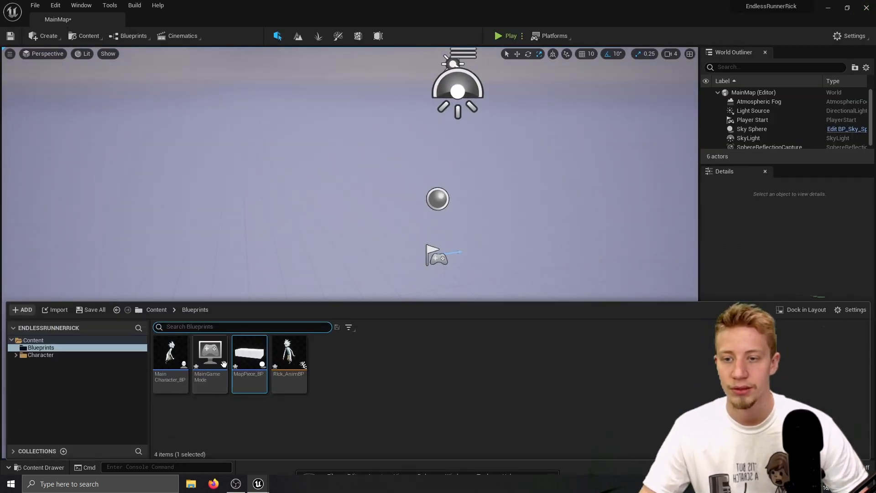
{"action": "left_click_drag", "start_coordinate": [247, 359], "coordinate": [523, 267]}
{"action": "right_click_drag", "start_coordinate": [523, 268], "coordinate": [579, 265]}
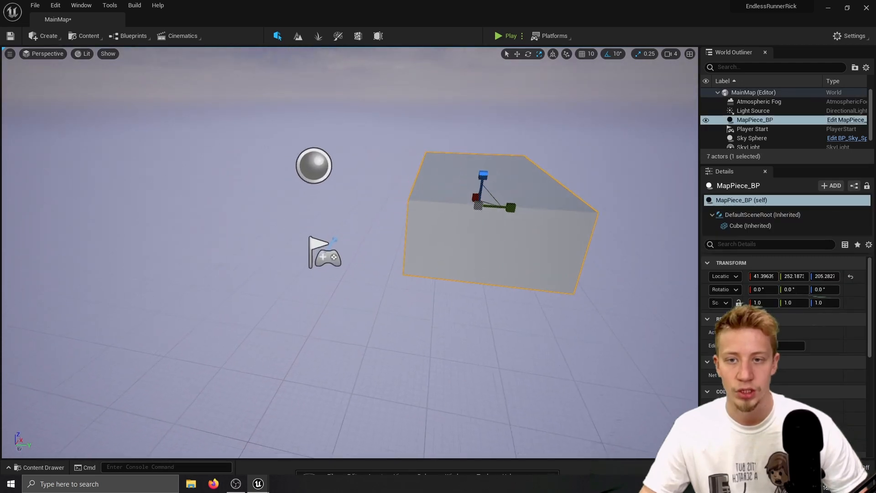
{"action": "key", "text": "End"}
{"action": "right_click_drag", "start_coordinate": [522, 330], "coordinate": [543, 331]}
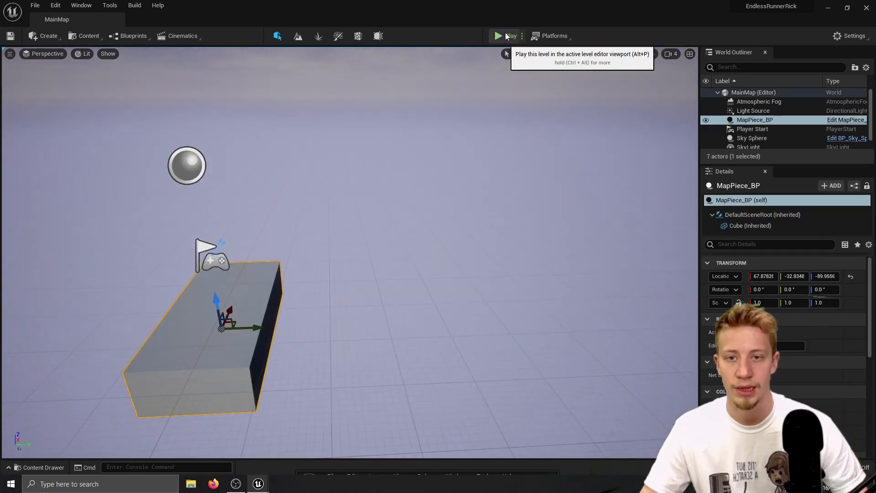
{"action": "left_click", "coordinate": [506, 36]}
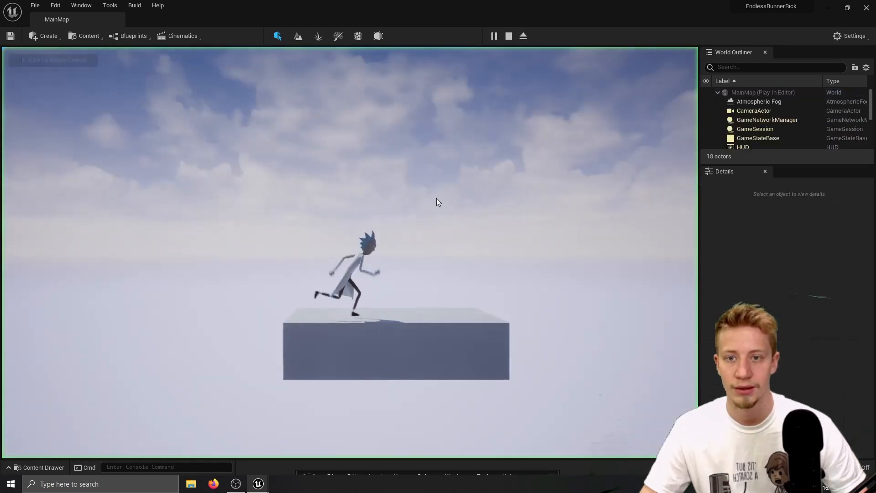
{"action": "key", "text": "Escape"}
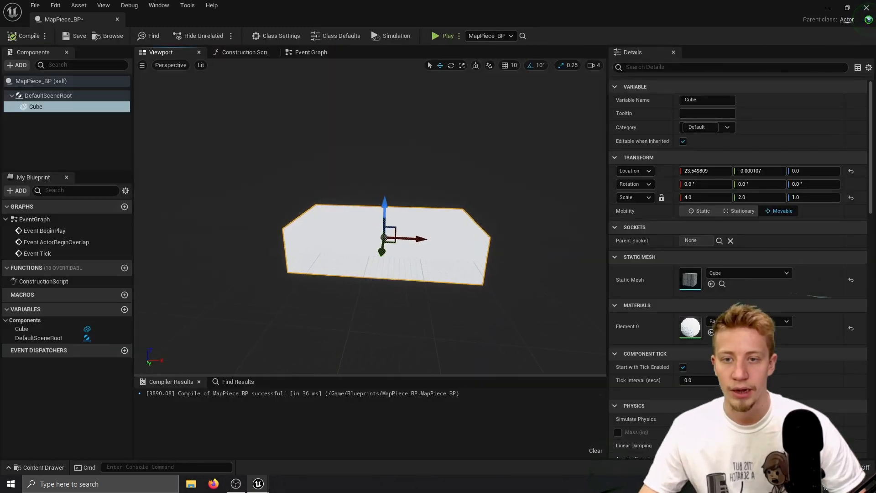
- Add an Arrow component to MapPiece_BP under DefaultSceneRoot, alongside the Cube
{"action": "left_click", "coordinate": [17, 65]}
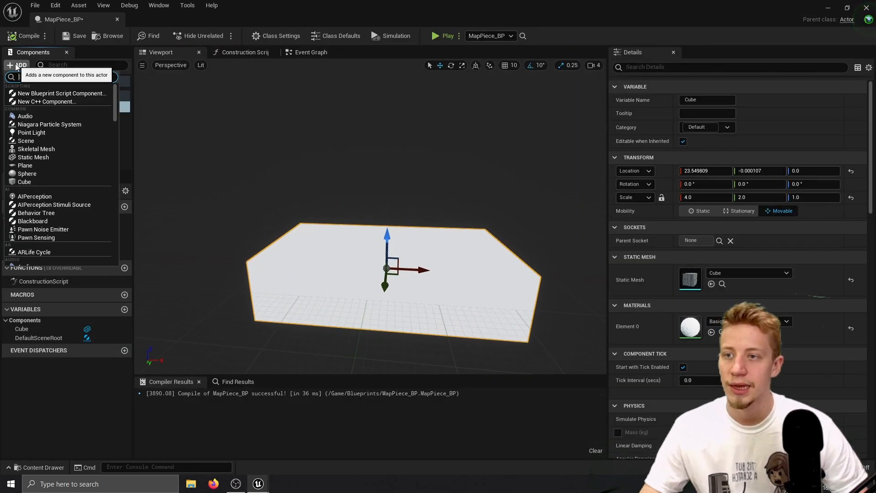
{"action": "left_click", "coordinate": [51, 102]}
{"action": "left_click", "coordinate": [37, 97]}
{"action": "left_click", "coordinate": [18, 65]}
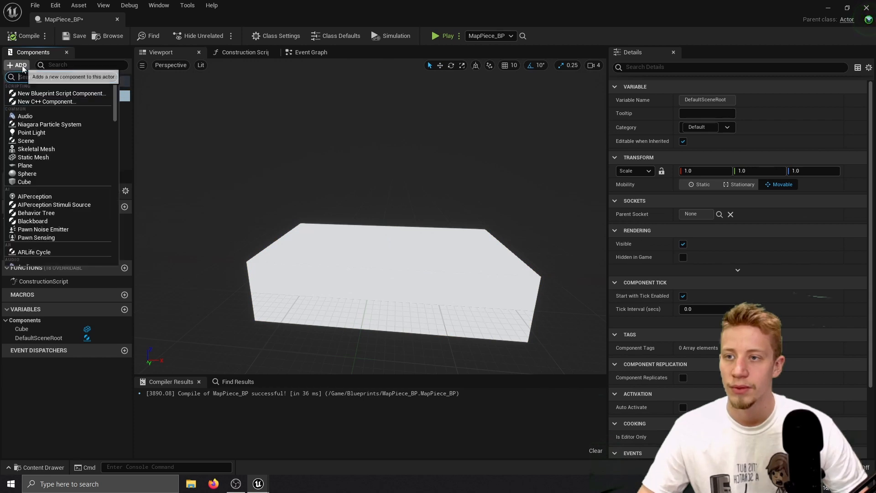
{"action": "type", "text": "arrow"}
{"action": "left_click", "coordinate": [36, 96]}
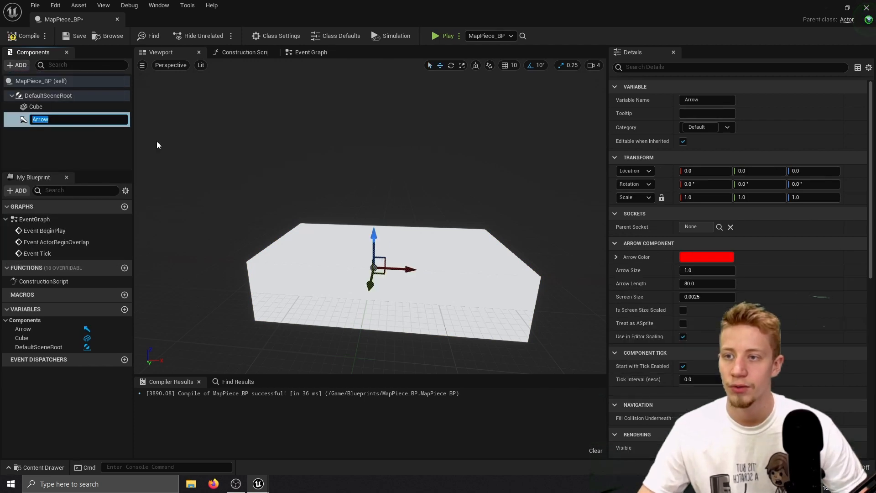
{"action": "left_click", "coordinate": [73, 147]}
{"action": "left_click_drag", "start_coordinate": [64, 118], "coordinate": [62, 92]}
{"action": "key", "text": "ctrl+z"}
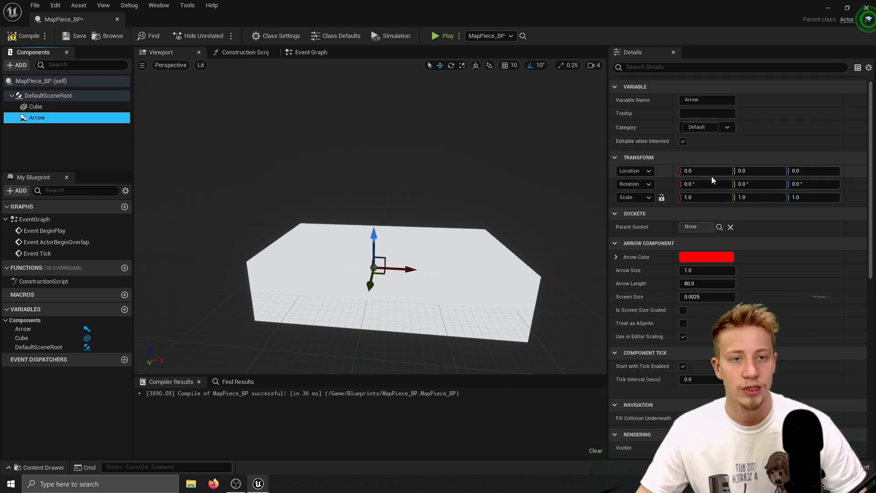
- Move the Cube along X to about 203 so its near end starts at the Arrow component
{"action": "left_click", "coordinate": [309, 281]}
{"action": "key", "text": "f"}
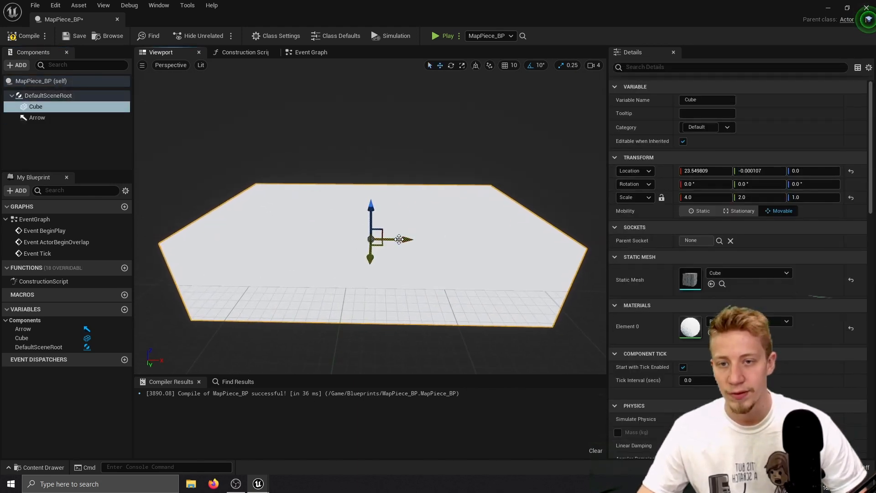
{"action": "left_click_drag", "start_coordinate": [438, 244], "coordinate": [545, 243]}
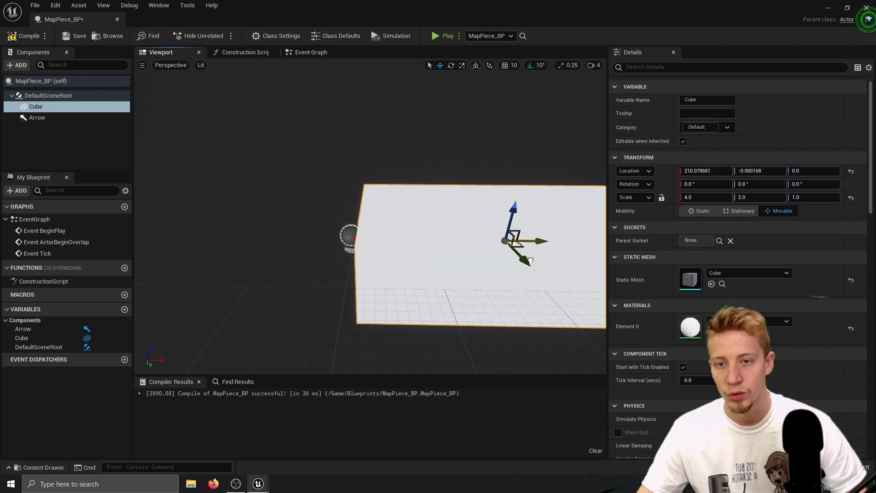
{"action": "key", "text": "f"}
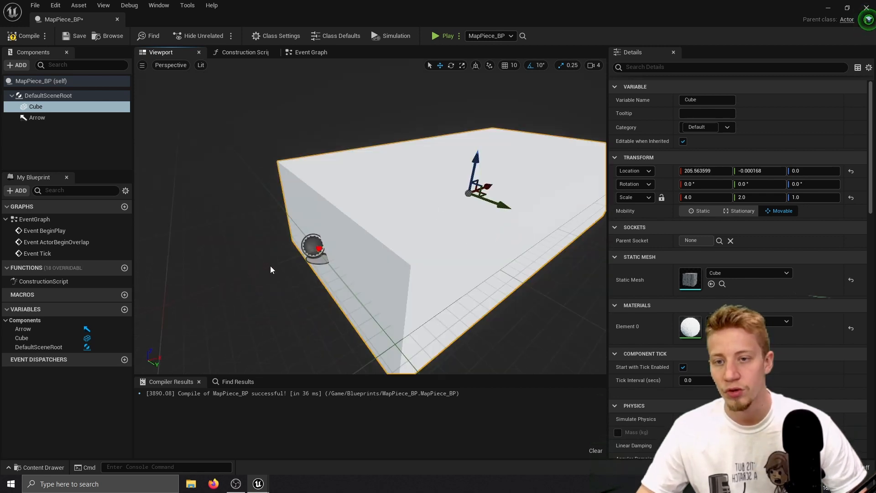
{"action": "left_click_drag", "start_coordinate": [490, 187], "coordinate": [488, 188]}
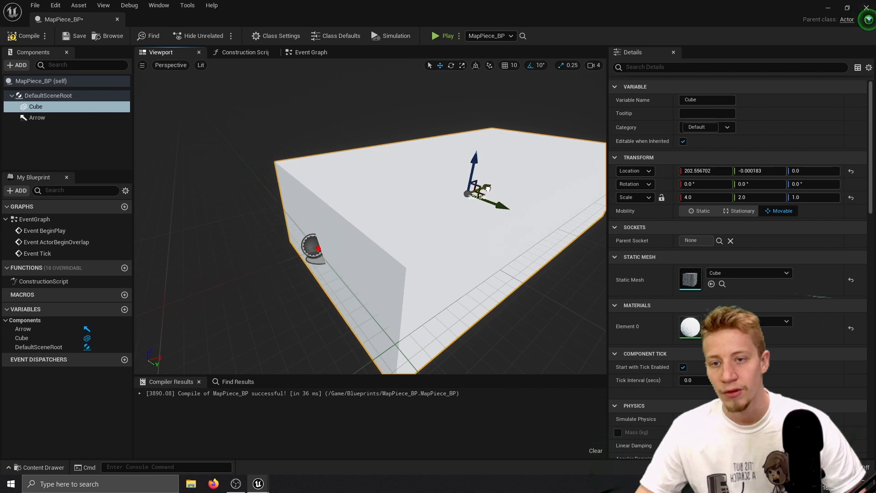
{"action": "scroll", "coordinate": [488, 188], "scroll_direction": "down", "scroll_amount": 6}
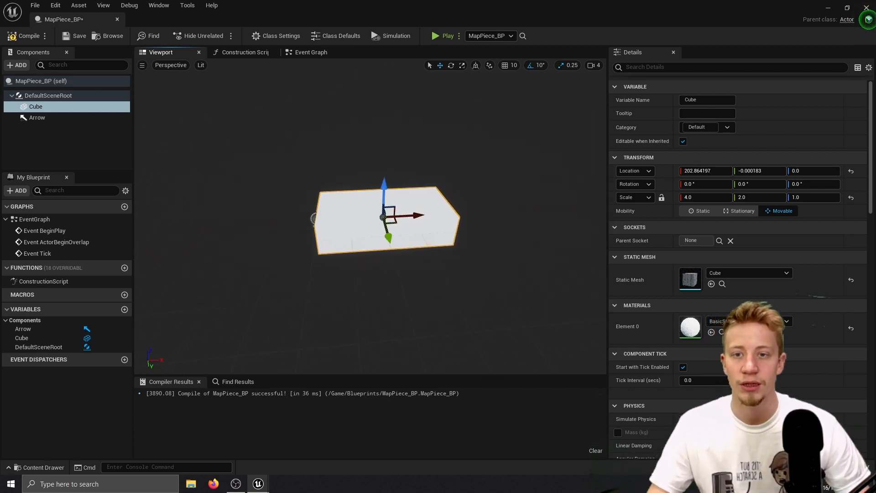
{"action": "right_click_drag", "start_coordinate": [414, 263], "coordinate": [414, 263]}
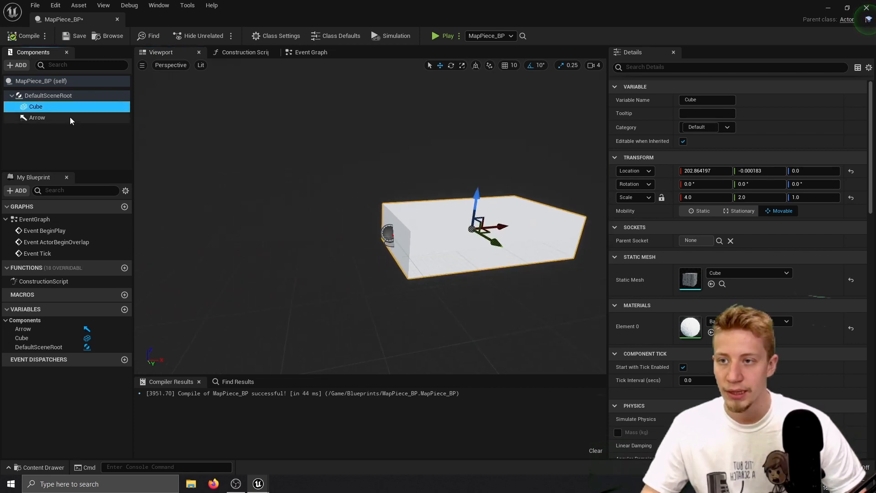
- Duplicate the Arrow component and name the original ArrowStart and the copy ArrowEnd
{"action": "right_click", "coordinate": [70, 118]}
{"action": "key", "text": "Escape"}
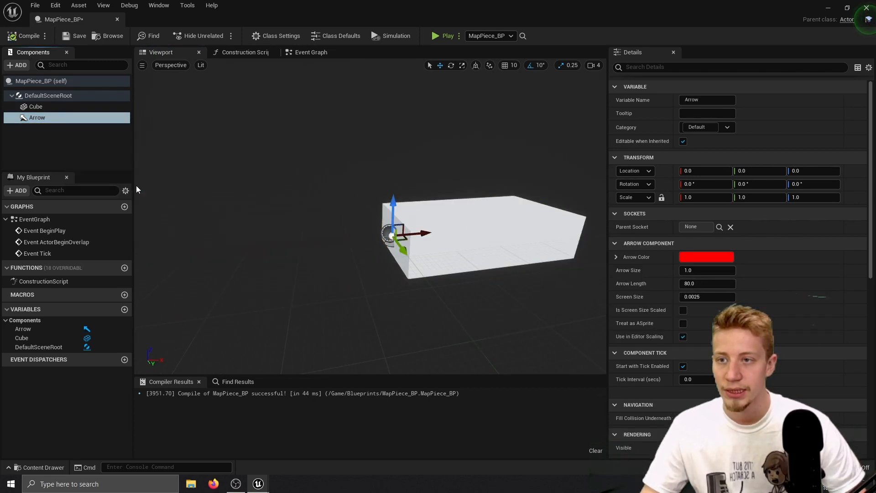
{"action": "key", "text": "ctrl+d"}
{"action": "left_click_drag", "start_coordinate": [217, 79], "coordinate": [458, 192]}
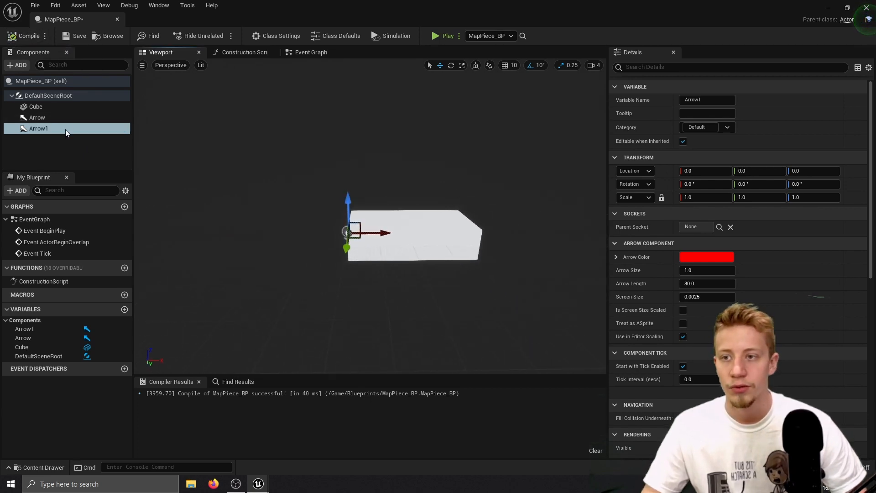
{"action": "left_click", "coordinate": [75, 118]}
{"action": "left_click", "coordinate": [714, 99]}
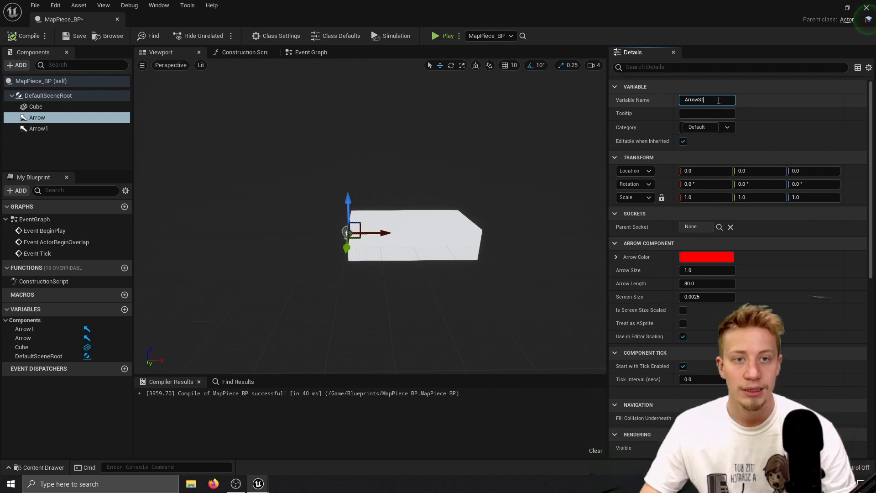
{"action": "left_click", "coordinate": [39, 128]}
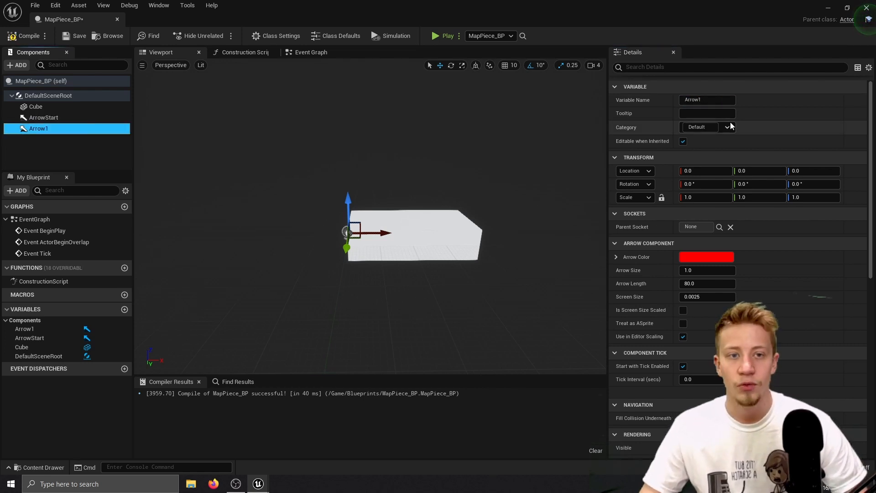
{"action": "left_click", "coordinate": [721, 100]}
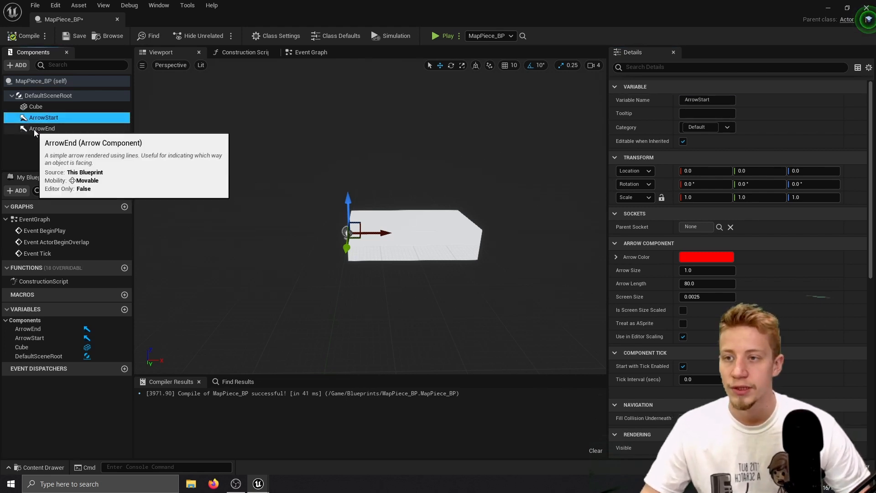
- Set ArrowEnd's X location well beyond the Cube's far end to mark the end of the map piece
{"action": "left_click", "coordinate": [50, 128]}
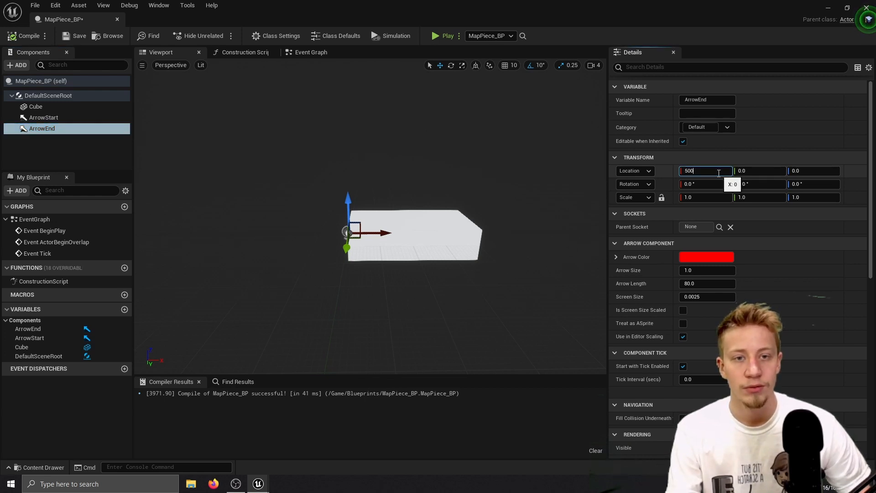
{"action": "key", "text": "Return"}
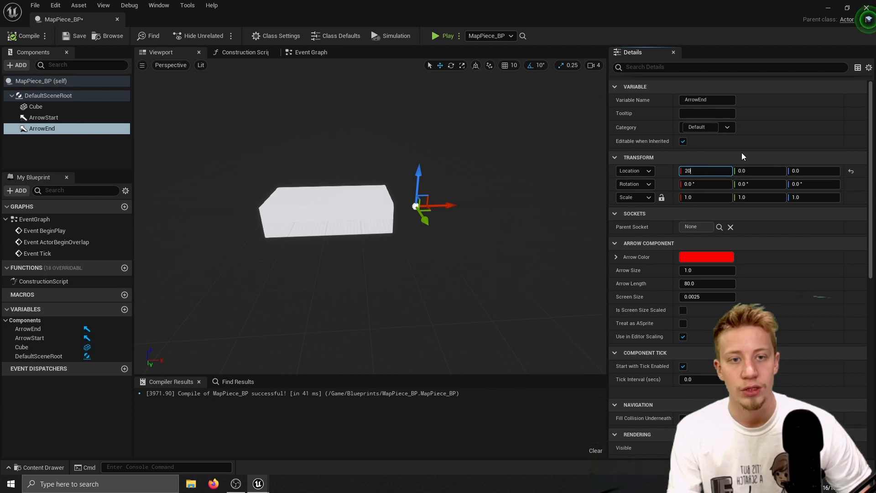
{"action": "key", "text": "Return"}
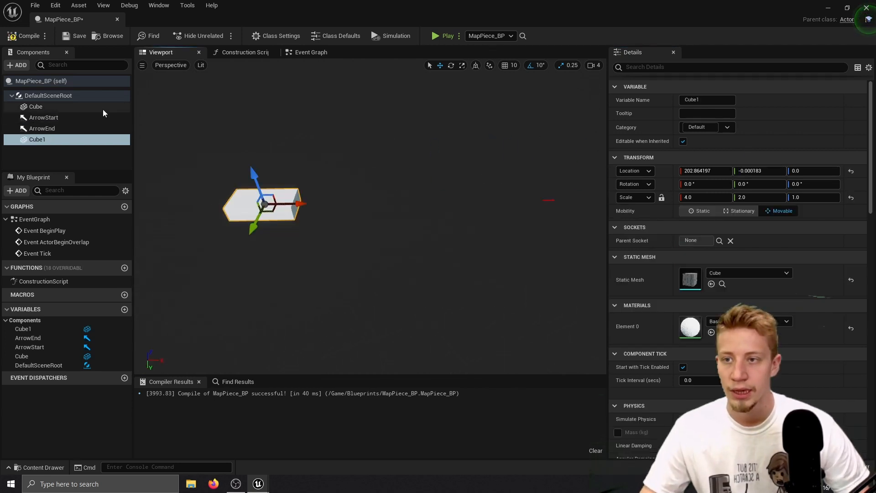
- Duplicate the Cube twice and space the copies along X at about 900 and 1768, leaving gaps between them
{"action": "left_click_drag", "start_coordinate": [294, 203], "coordinate": [401, 214]}
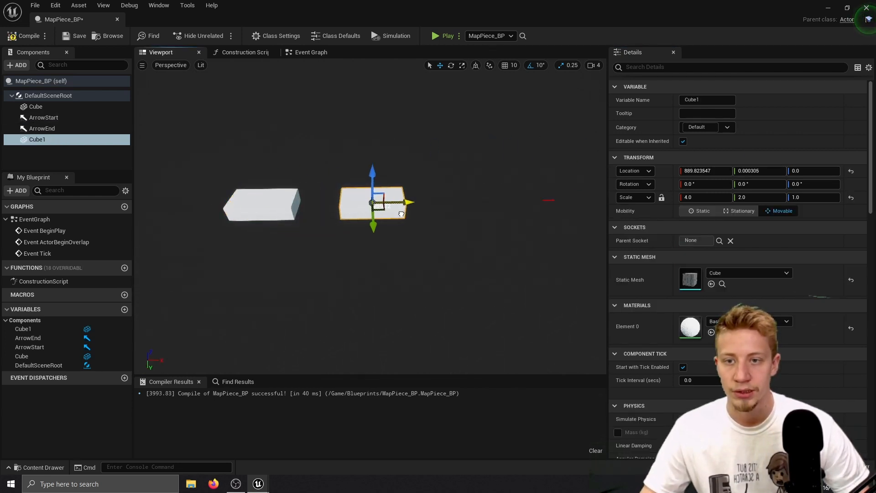
{"action": "key", "text": "ctrl+d"}
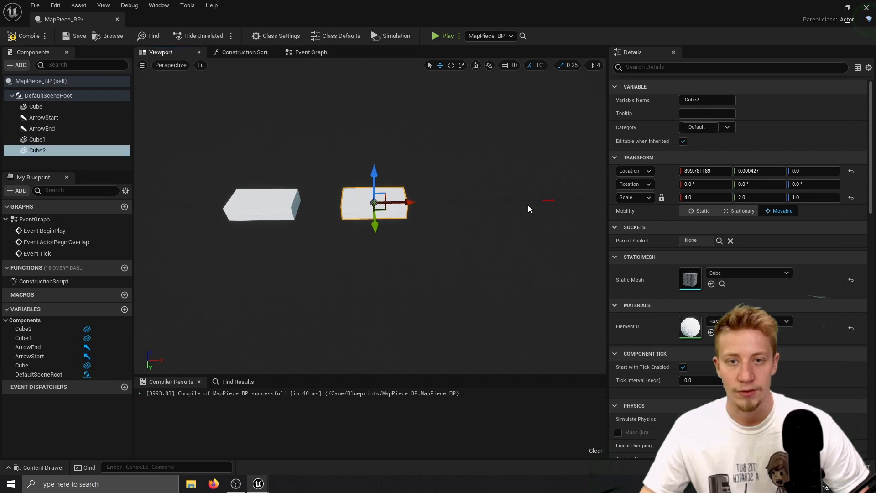
{"action": "left_click_drag", "start_coordinate": [395, 202], "coordinate": [524, 212]}
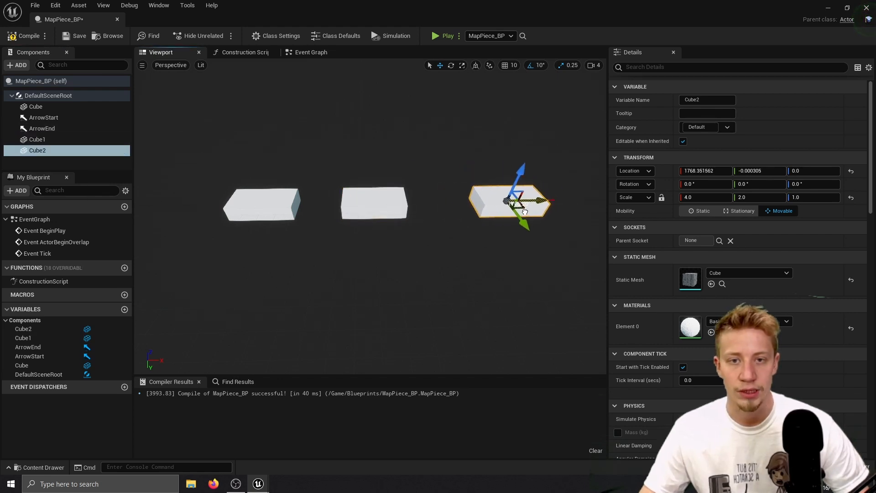
- Stretch Cube2 to an X scale of 6.25 and shift it to about X 1686 so its far end meets ArrowEnd
{"action": "right_click_drag", "start_coordinate": [478, 219], "coordinate": [478, 220]}
{"action": "key", "text": "r"}
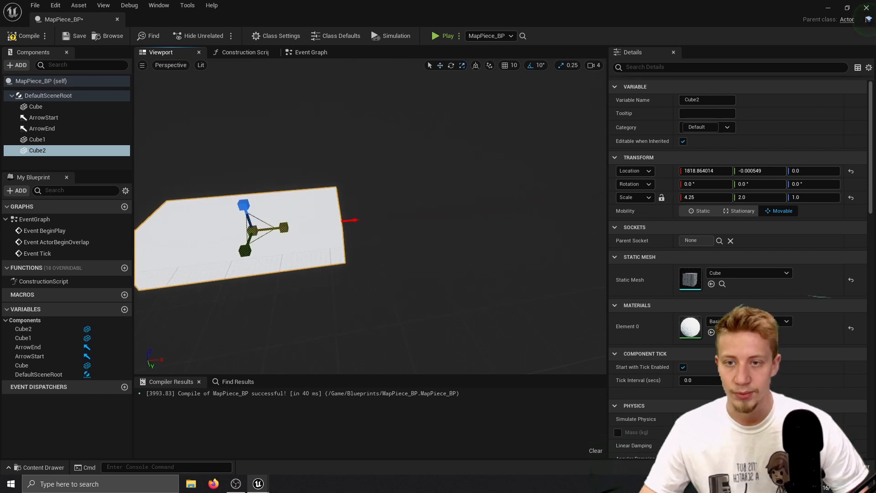
{"action": "left_click_drag", "start_coordinate": [351, 220], "coordinate": [402, 218]}
{"action": "left_click_drag", "start_coordinate": [283, 227], "coordinate": [240, 248]}
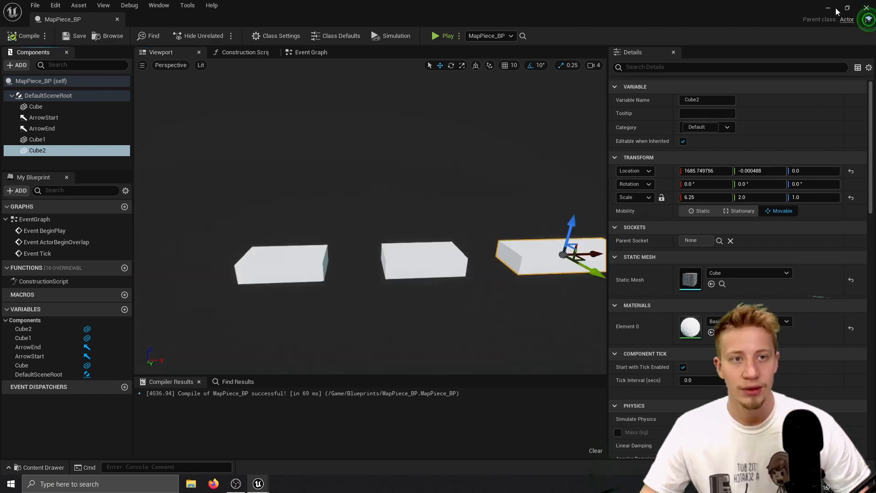
- Return to MainMap, move the placed MapPiece_BP to about X -21 beneath the Player Start, and save the level
{"action": "left_click", "coordinate": [866, 8]}
{"action": "mouse_move", "coordinate": [411, 255]}
{"action": "right_mouse_down"}
{"action": "mouse_move", "coordinate": [401, 260]}
{"action": "mouse_move", "coordinate": [409, 263]}
{"action": "right_mouse_up"}
{"action": "left_click", "coordinate": [411, 269]}
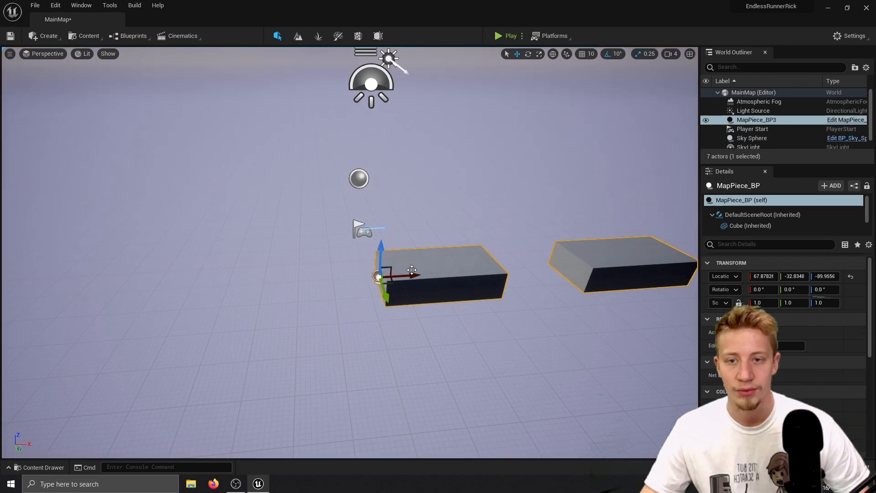
{"action": "right_click_drag", "start_coordinate": [404, 226], "coordinate": [403, 225]}
{"action": "key", "text": "ctrl+s"}
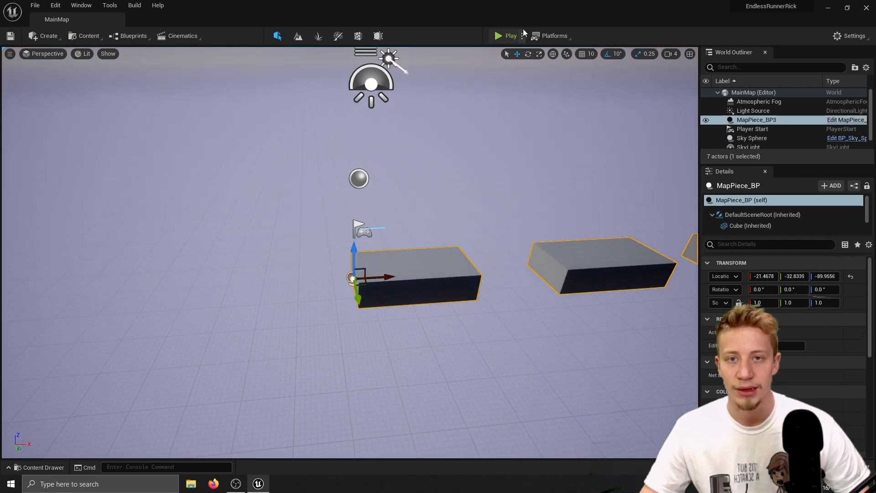
- Play-test MainMap with Rick running and jumping along the spaced cubes, and stop the session
{"action": "left_click", "coordinate": [522, 36]}
{"action": "left_click", "coordinate": [548, 58]}
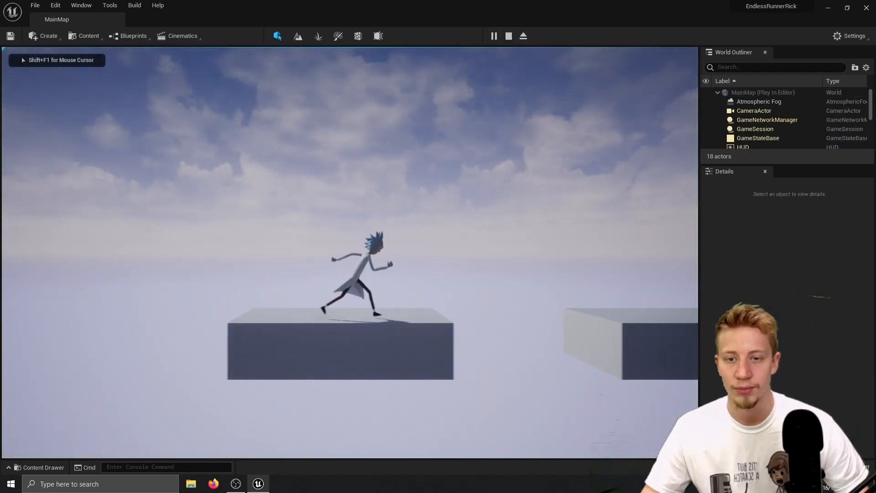
{"action": "key", "text": "space"}
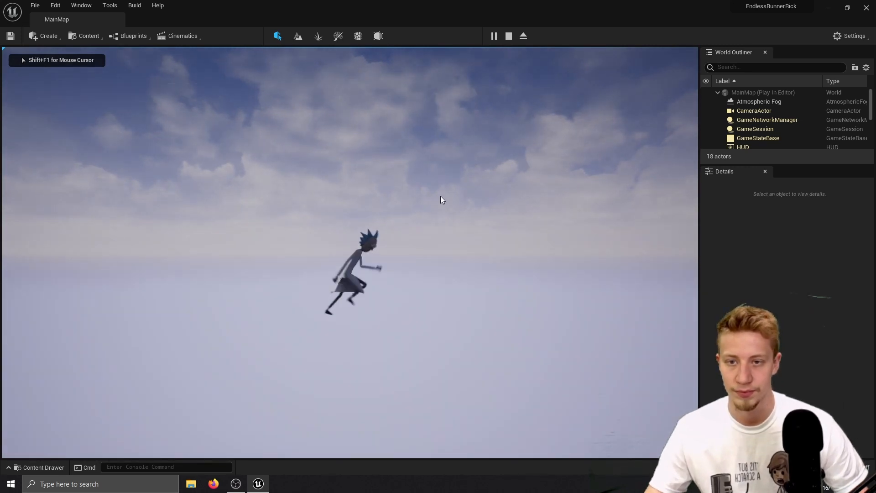
{"action": "key", "text": "Escape"}
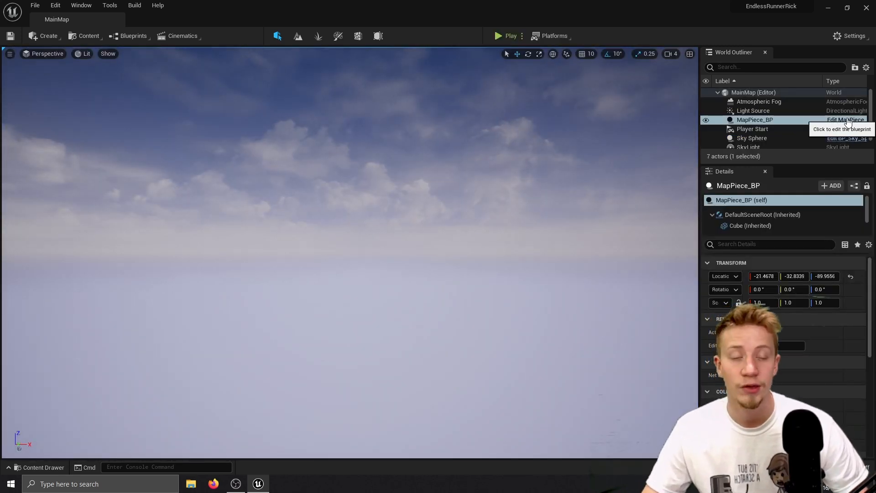
- Reopen MapPiece_BP for editing and show its component viewport
{"action": "left_click", "coordinate": [846, 120]}
{"action": "left_click", "coordinate": [159, 53]}
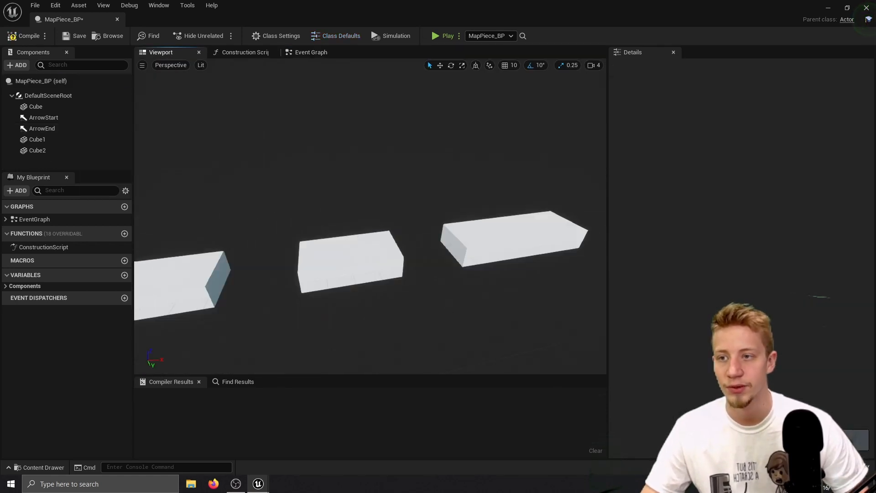
- Play-test the running character on the map piece, stop the play session and inspect the piece in the level
{"action": "left_click", "coordinate": [350, 261]}
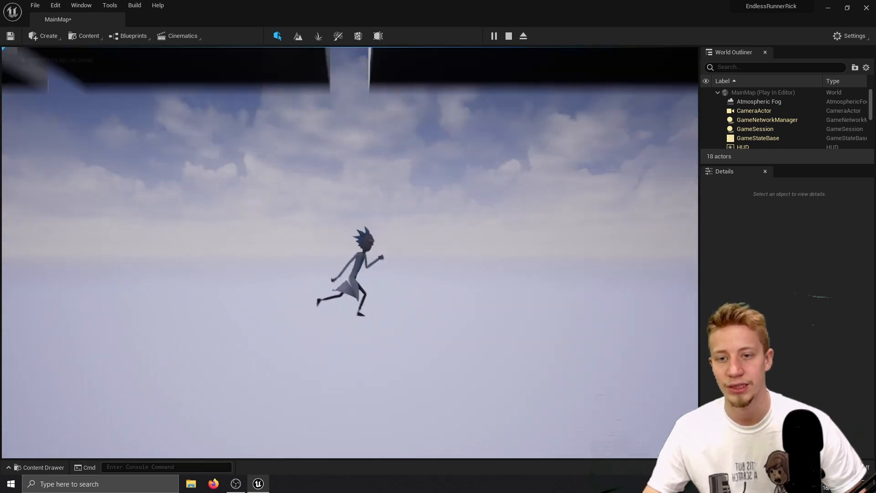
{"action": "key", "text": "Escape"}
{"action": "left_click", "coordinate": [508, 37]}
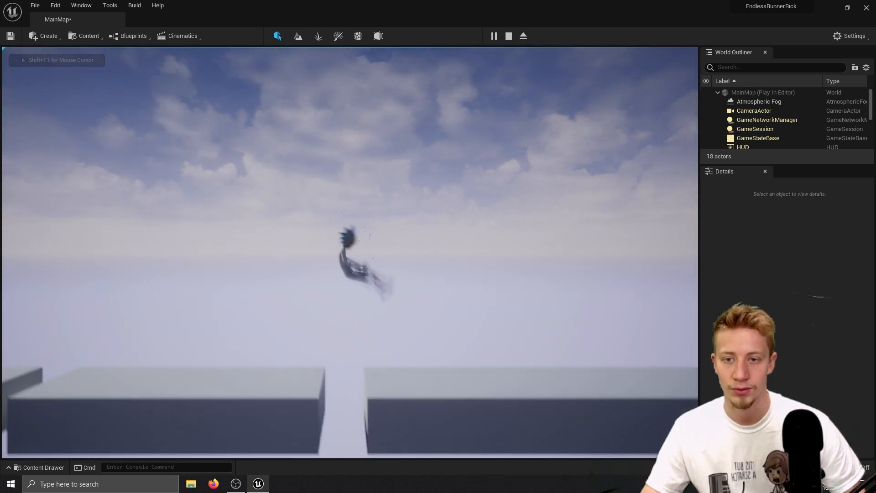
{"action": "key", "text": "Escape"}
{"action": "right_click_drag", "start_coordinate": [516, 210], "coordinate": [482, 219]}
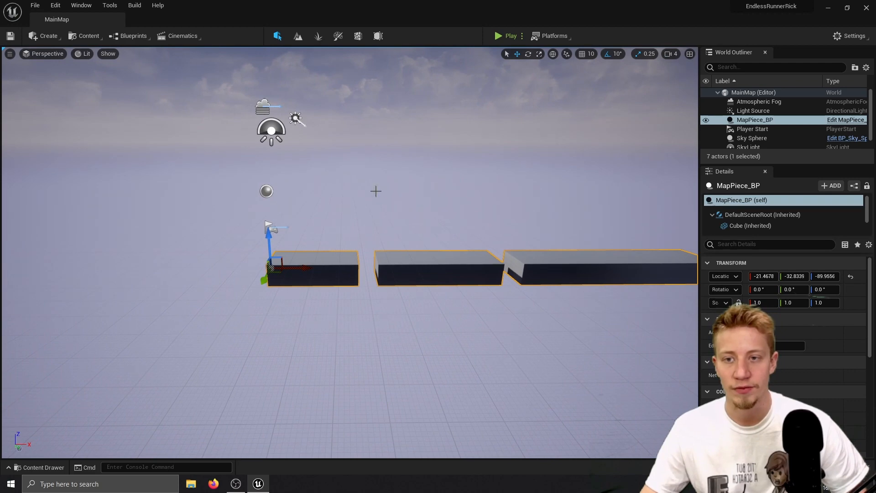
{"action": "right_click_drag", "start_coordinate": [375, 191], "coordinate": [411, 201]}
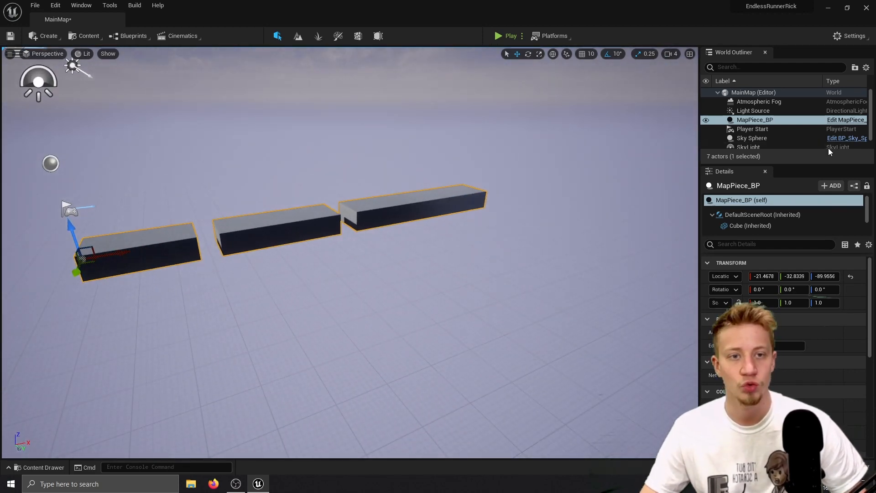
- Open the MapPiece_BP blueprint for editing and add a Box Collision component to it
{"action": "left_click", "coordinate": [854, 121]}
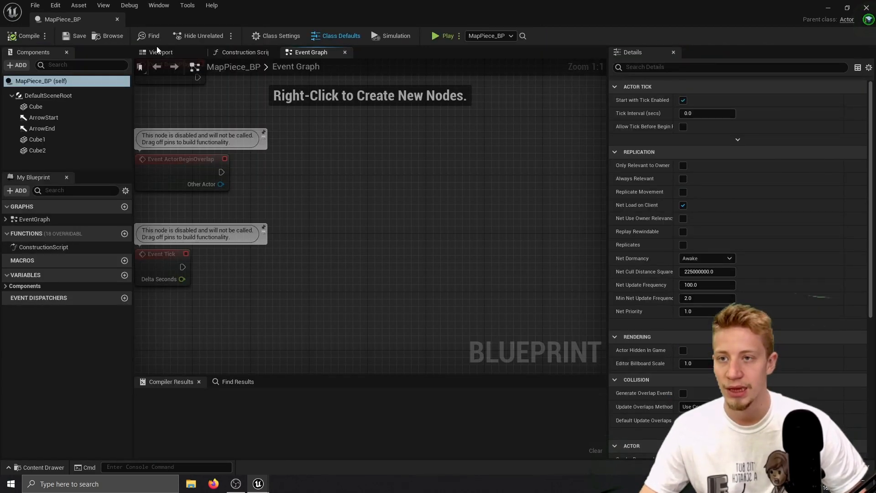
{"action": "left_click", "coordinate": [161, 53]}
{"action": "left_click", "coordinate": [19, 65]}
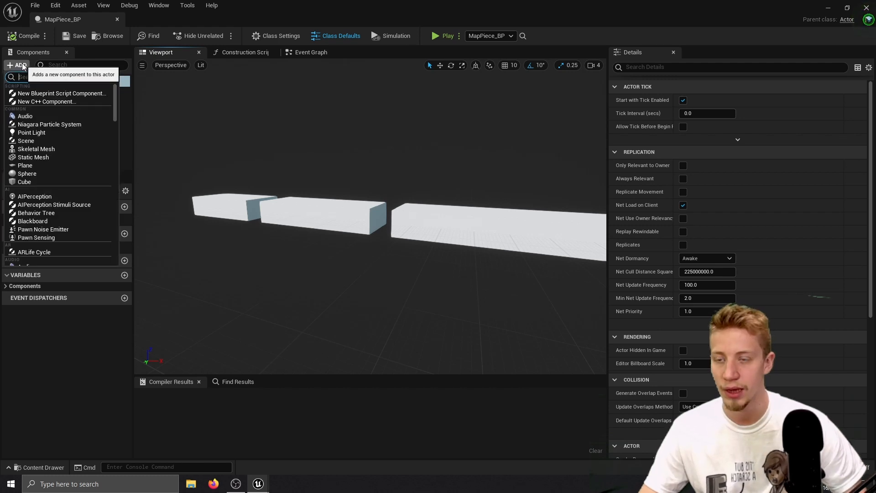
{"action": "type", "text": "coll"}
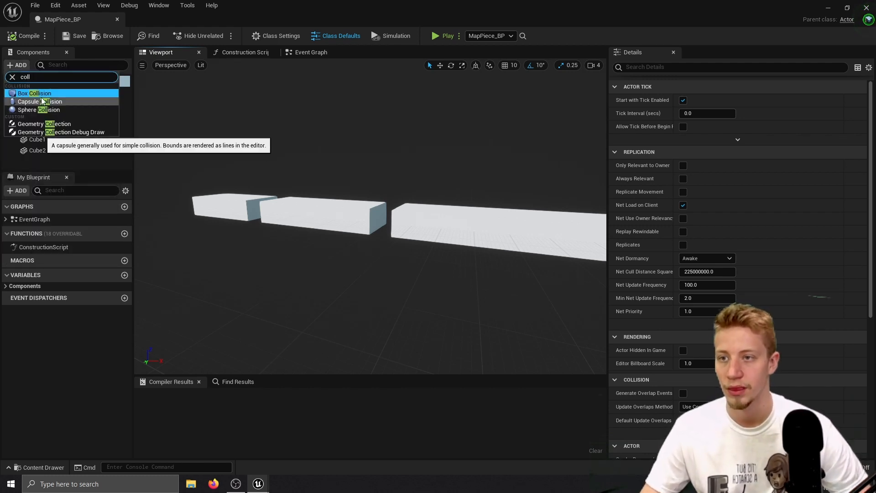
{"action": "key", "text": "Return"}
- Scale the collision box to 1.0, 4.75, 11.25 and raise it above the start of the first cube
{"action": "right_click_drag", "start_coordinate": [402, 166], "coordinate": [463, 166]}
{"action": "key", "text": "r"}
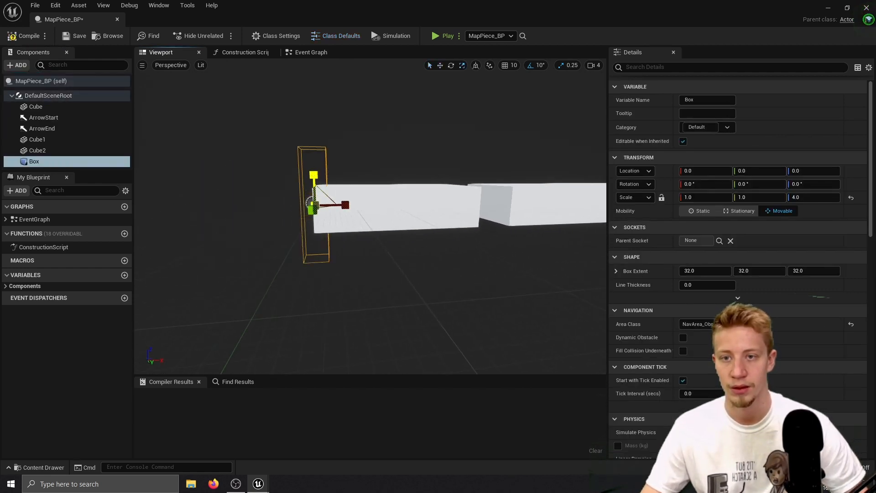
{"action": "key", "text": "e"}
{"action": "key", "text": "a"}
{"action": "right_click_drag", "start_coordinate": [407, 265], "coordinate": [538, 269]}
{"action": "key", "text": "r"}
{"action": "left_click_drag", "start_coordinate": [407, 224], "coordinate": [361, 196]}
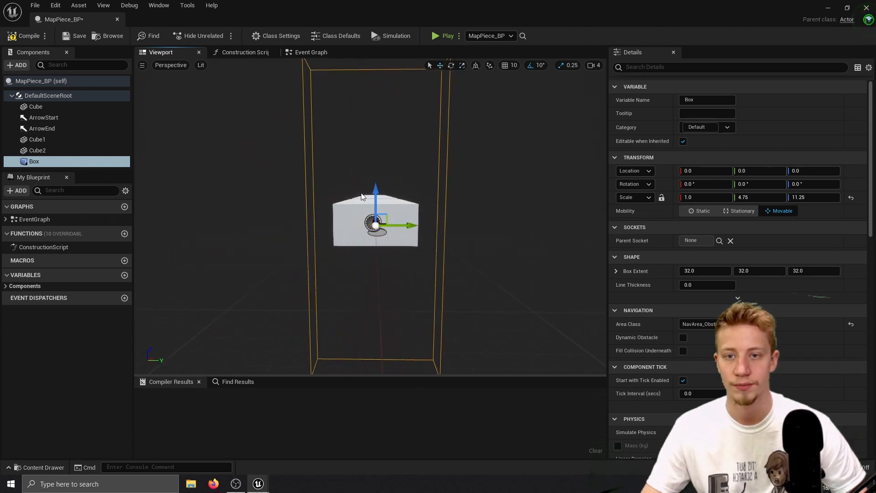
{"action": "left_click_drag", "start_coordinate": [371, 146], "coordinate": [382, 61]}
{"action": "right_click_drag", "start_coordinate": [387, 126], "coordinate": [194, 100]}
{"action": "key", "text": "d"}
{"action": "key", "text": "s"}
{"action": "key", "text": "d"}
- Add an On Component Begin Overlap event for the Box component
{"action": "scroll", "coordinate": [783, 157], "scroll_direction": "down", "scroll_amount": 12}
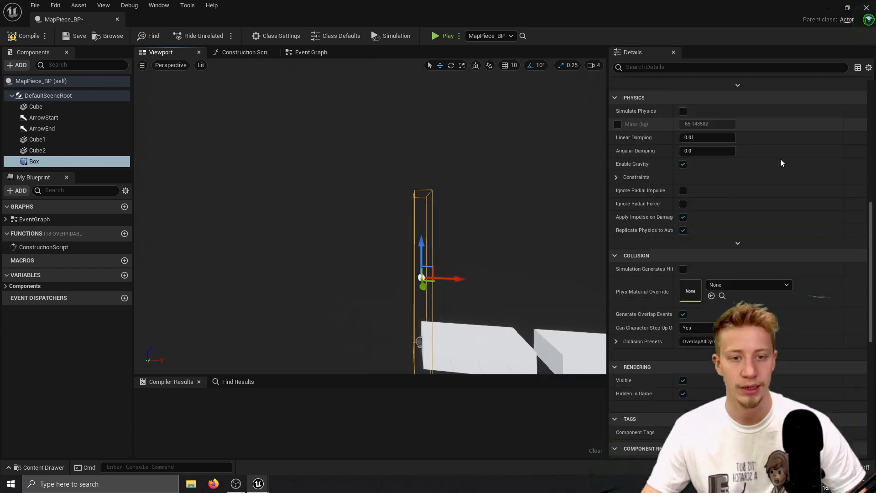
{"action": "scroll", "coordinate": [778, 161], "scroll_direction": "down", "scroll_amount": 5}
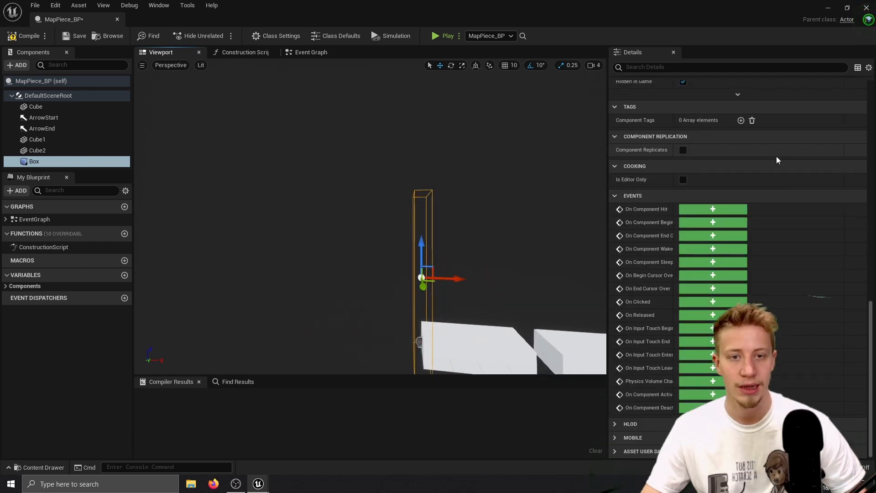
{"action": "left_click", "coordinate": [711, 221]}
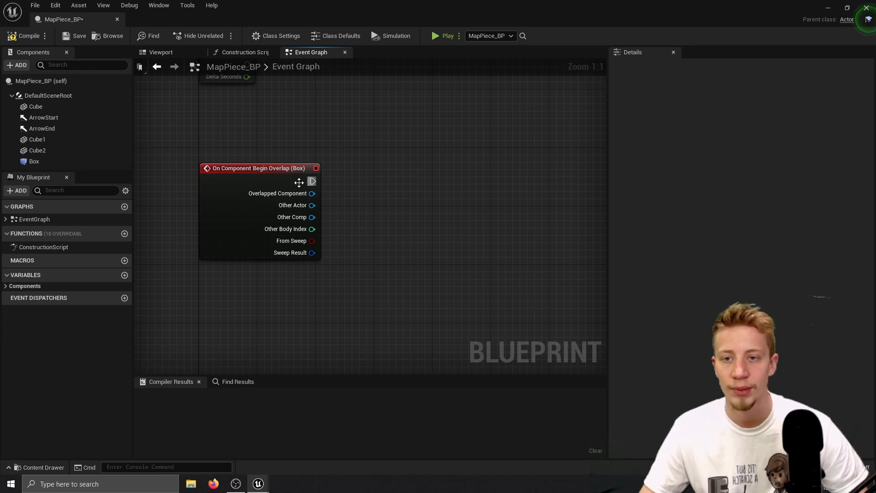
- Add a Cast To MainCharacter_BP after the overlap event and connect Other Actor to its Object input
{"action": "left_click_drag", "start_coordinate": [311, 181], "coordinate": [389, 156]}
{"action": "type", "text": "cast"}
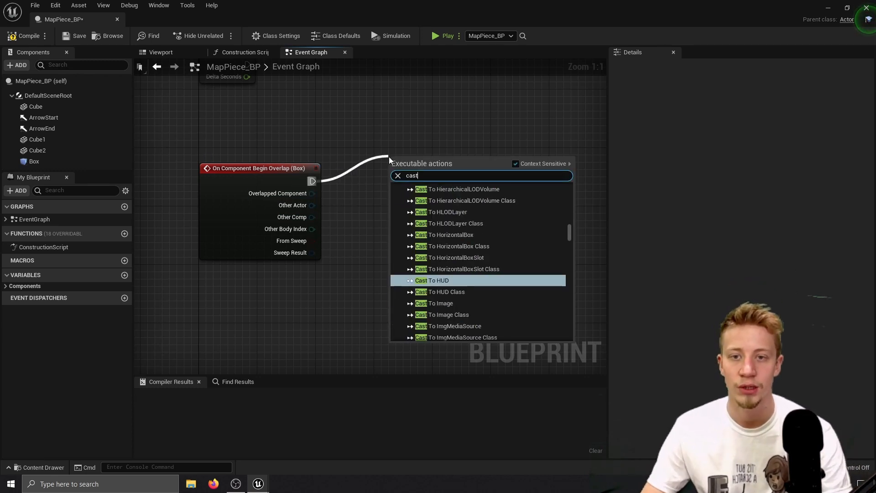
{"action": "type", "text": " to main"}
{"action": "key", "text": "Up"}
{"action": "key", "text": "Up"}
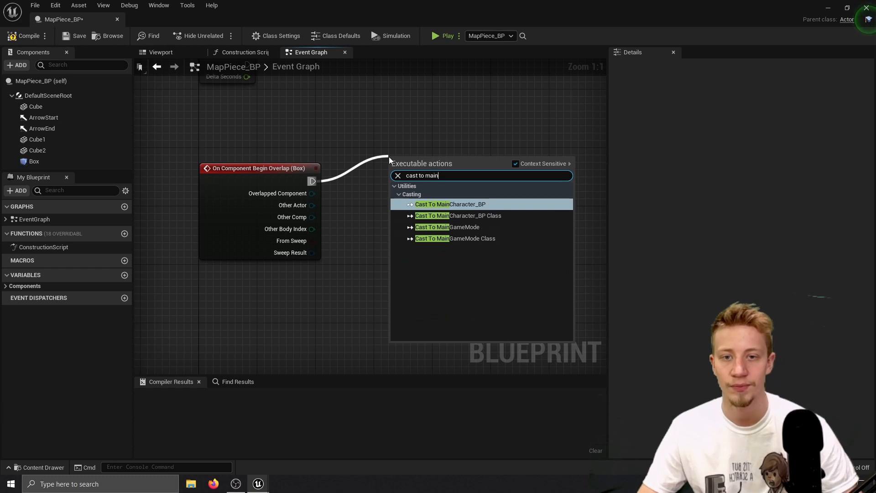
{"action": "key", "text": "Return"}
{"action": "left_click_drag", "start_coordinate": [312, 204], "coordinate": [357, 196]}
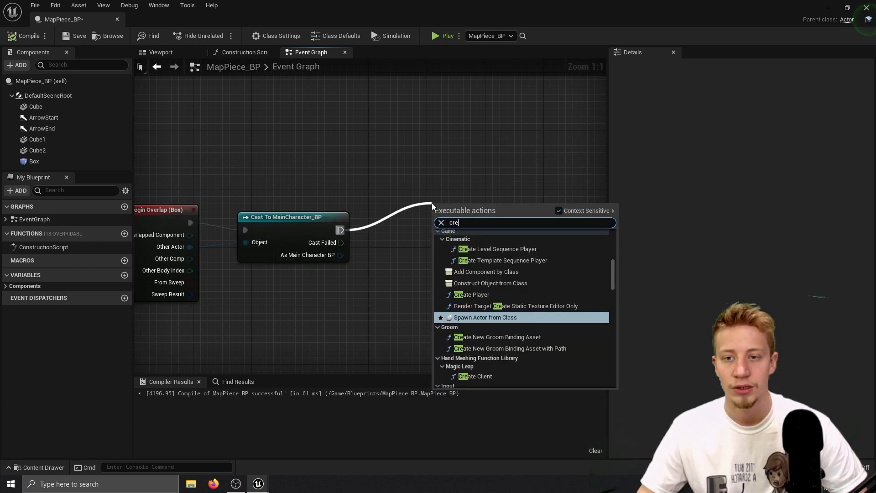
- Add a Spawn Actor from Class node after the successful cast to MainCharacter_BP
{"action": "key", "text": "Escape"}
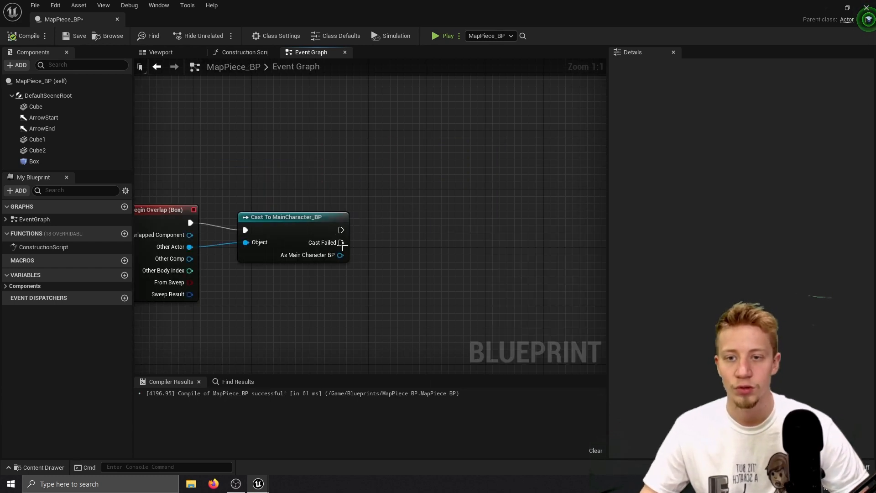
{"action": "left_click_drag", "start_coordinate": [352, 231], "coordinate": [467, 201]}
{"action": "type", "text": "spawn a"}
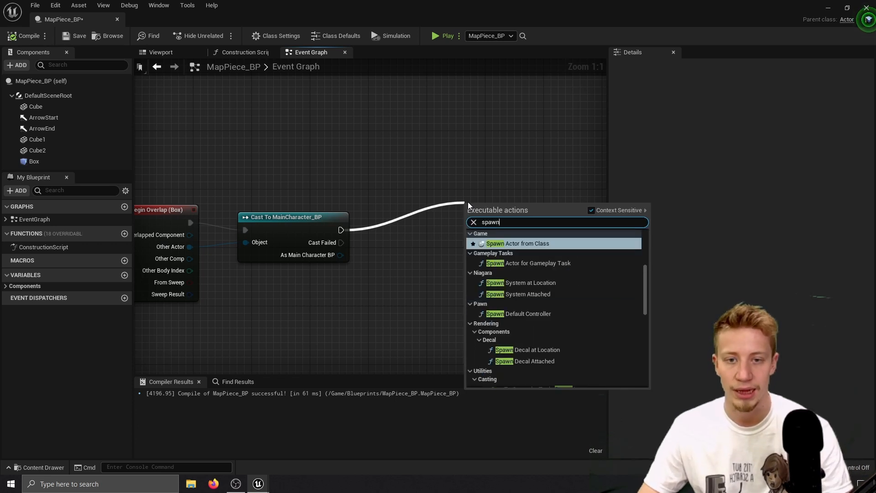
{"action": "key", "text": "Return"}
{"action": "right_click_drag", "start_coordinate": [471, 200], "coordinate": [396, 145]}
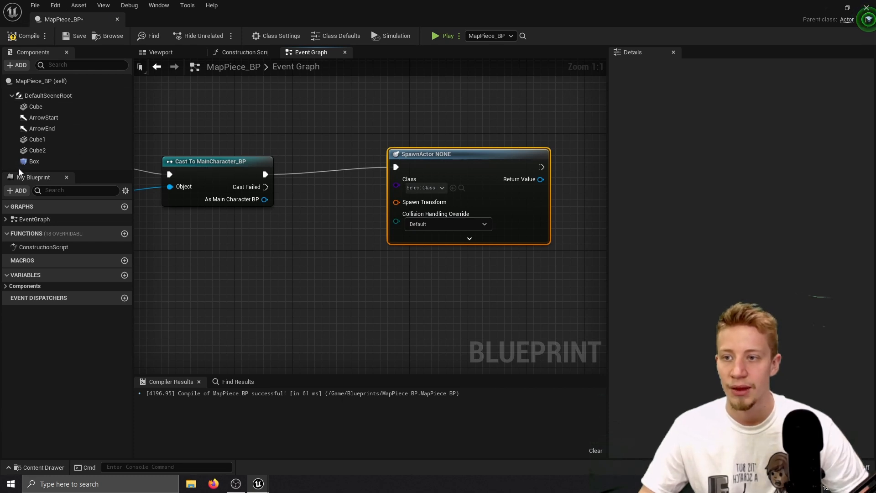
- Bring an ArrowEnd reference into the event graph and add a GetWorldTransform node from it
{"action": "left_click", "coordinate": [61, 129]}
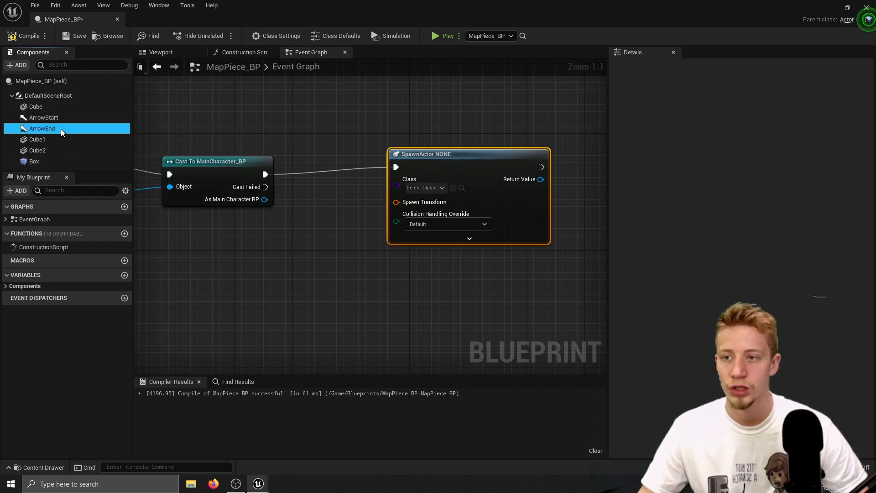
{"action": "left_click_drag", "start_coordinate": [62, 130], "coordinate": [306, 132]}
{"action": "type", "text": "get wordl"}
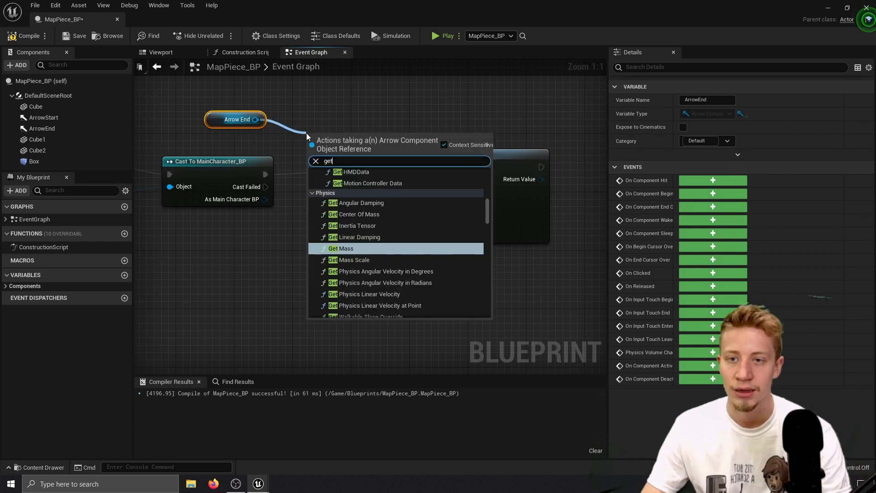
{"action": "key", "text": "BackSpace"}
{"action": "key", "text": "BackSpace"}
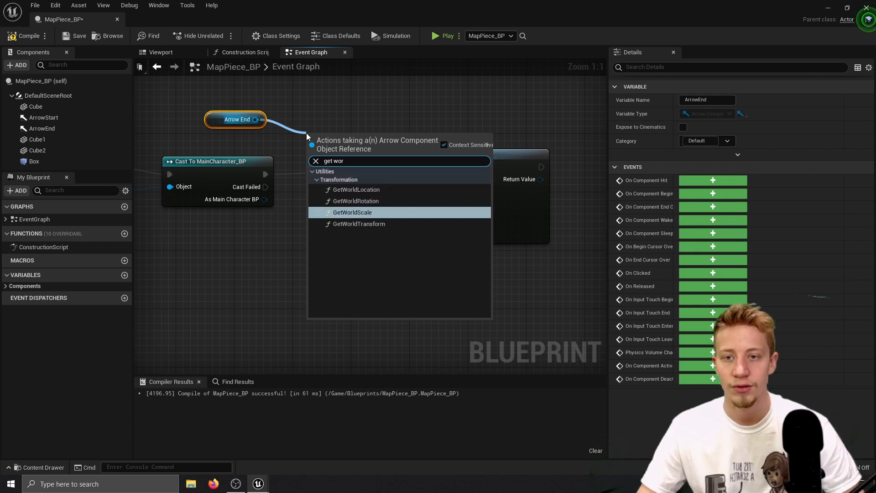
{"action": "key", "text": "Up"}
{"action": "key", "text": "Down"}
{"action": "key", "text": "Down"}
{"action": "key", "text": "Return"}
- Connect the ArrowEnd world transform to Spawn Transform and set the spawn node's class to MapPiece_BP
{"action": "left_click_drag", "start_coordinate": [307, 137], "coordinate": [248, 122]}
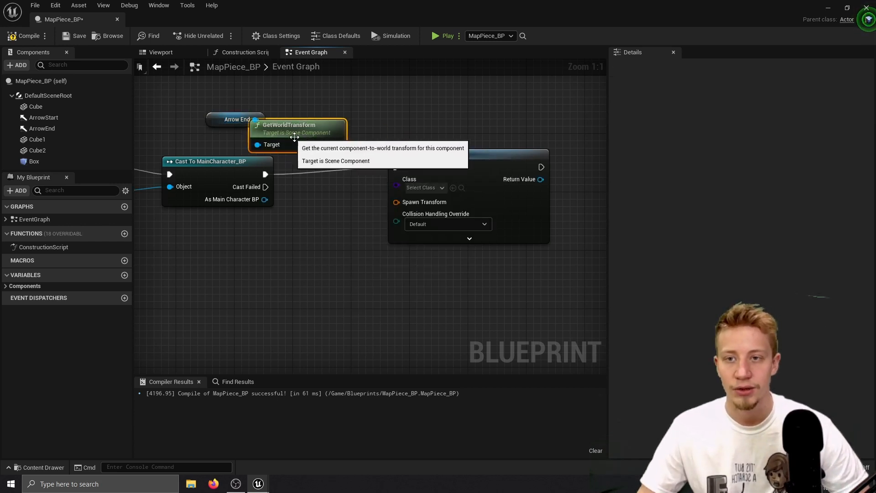
{"action": "left_click_drag", "start_coordinate": [337, 145], "coordinate": [339, 168]}
{"action": "left_click_drag", "start_coordinate": [404, 201], "coordinate": [404, 201]}
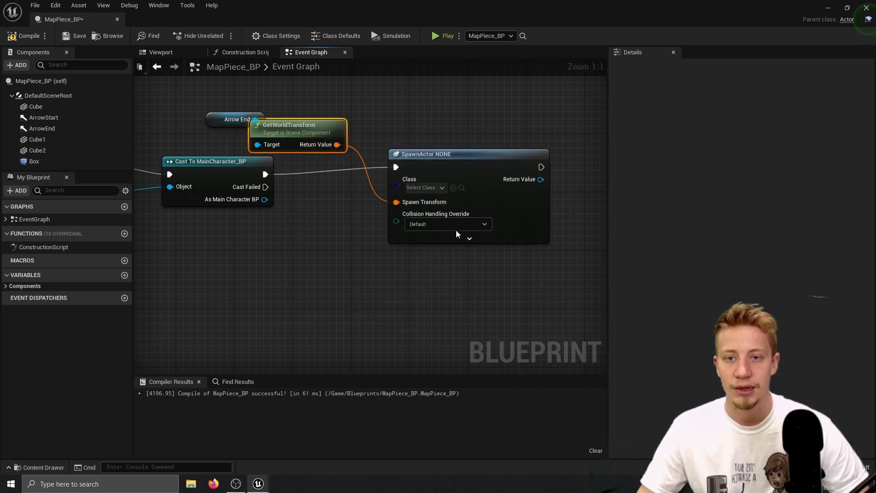
{"action": "left_click", "coordinate": [431, 187]}
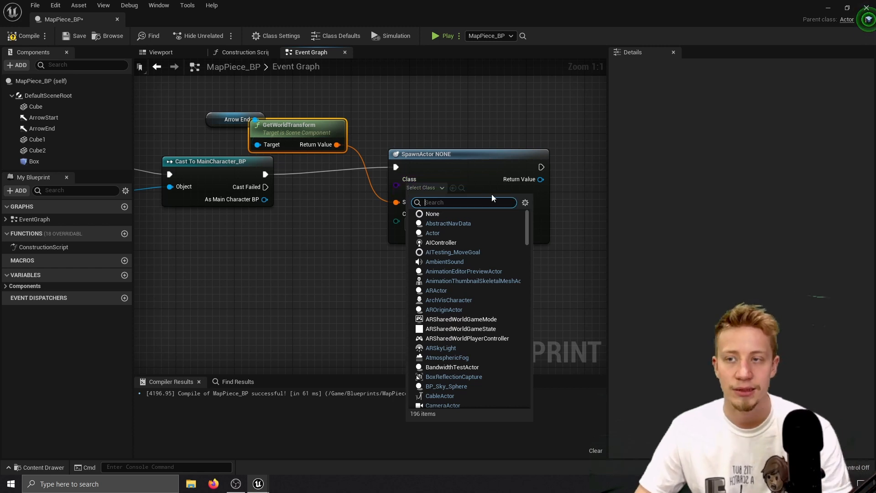
{"action": "type", "text": "map"}
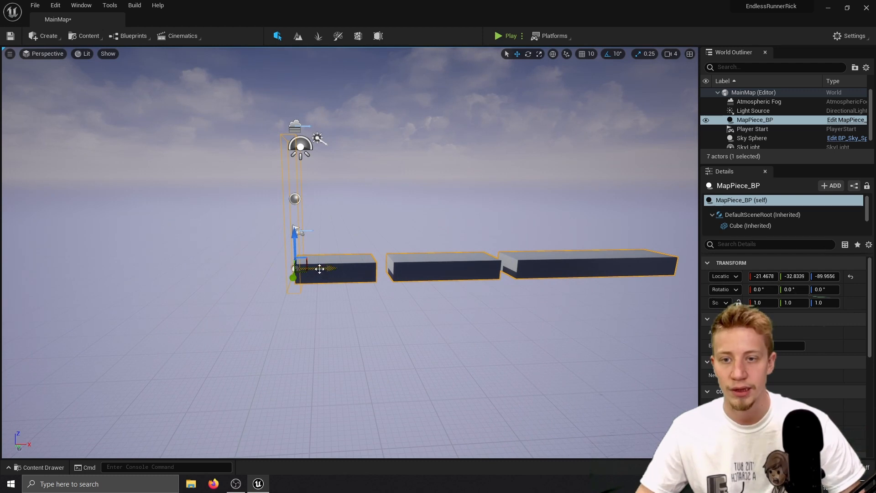
- Duplicate the map piece in the level to X about -1284, before the original, and play-test running and jumping across the pieces
{"action": "left_click_drag", "start_coordinate": [319, 268], "coordinate": [66, 262], "text": "alt"}
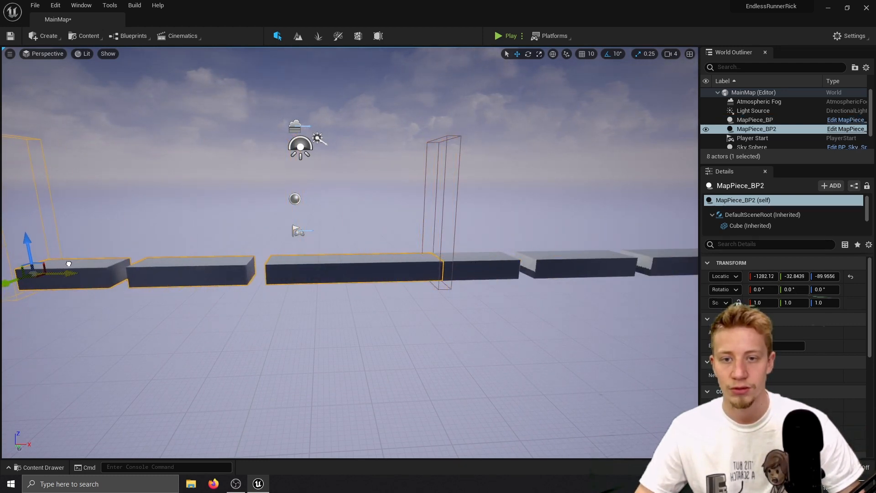
{"action": "left_click", "coordinate": [497, 36]}
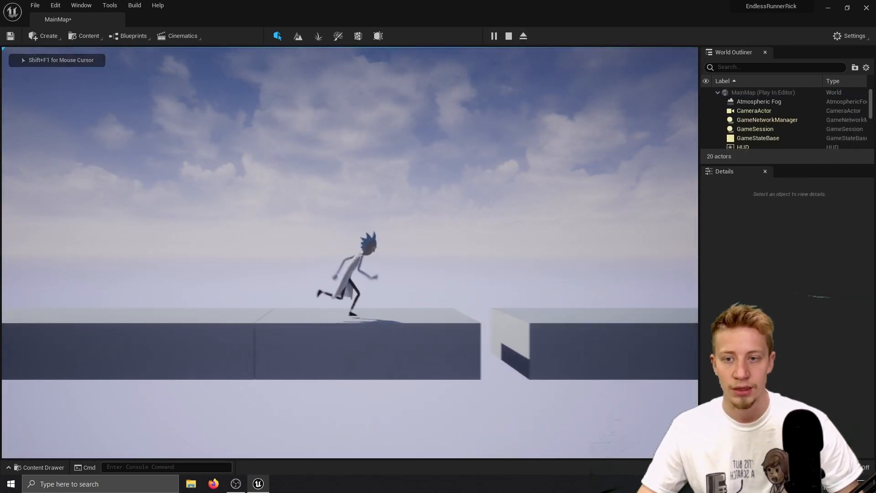
{"action": "key", "text": "space"}
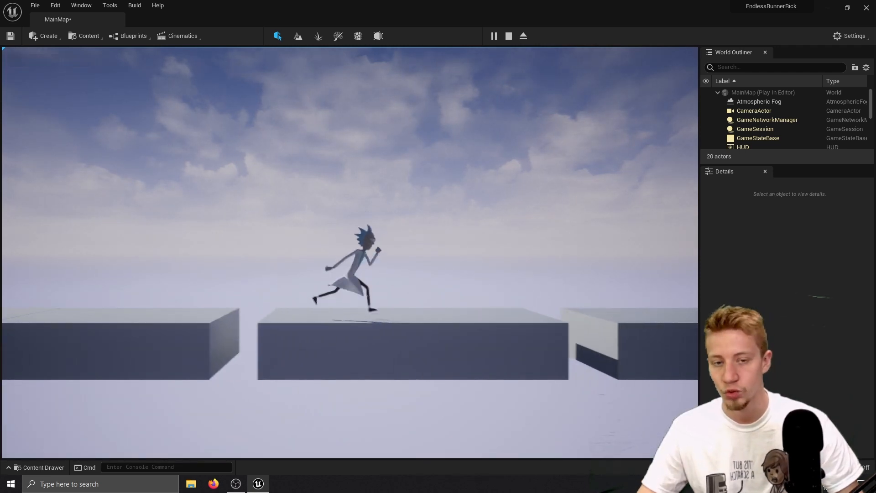
{"action": "key", "text": "space"}
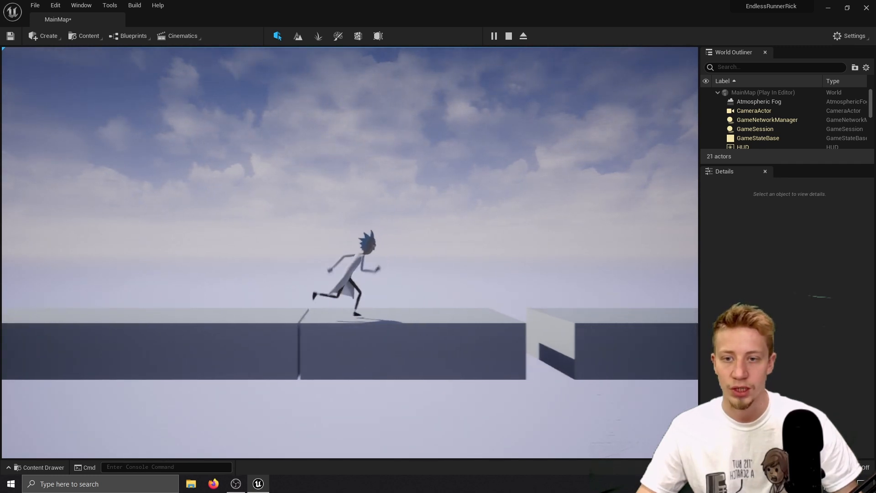
{"action": "key", "text": "space"}
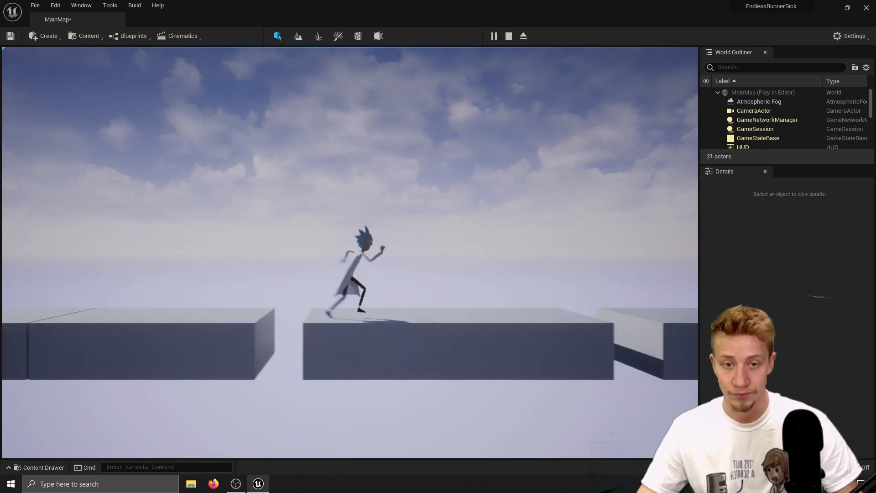
{"action": "key", "text": "Escape"}
{"action": "right_click_drag", "start_coordinate": [280, 203], "coordinate": [337, 203]}
{"action": "right_click_drag", "start_coordinate": [429, 252], "coordinate": [459, 247]}
- In MainCharacter_BP, promote the Add Movement Input node's Scale Value to a variable named Speed and compile the blueprint
{"action": "key", "text": "ctrl+space"}
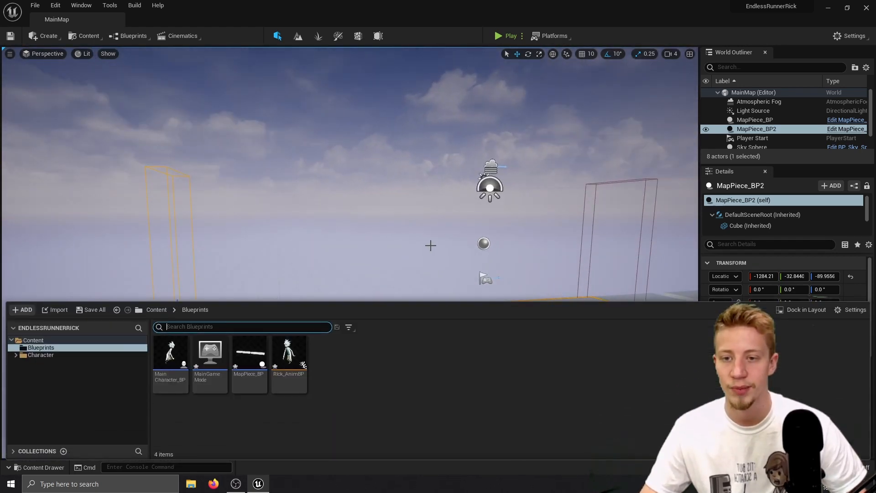
{"action": "double_click", "coordinate": [172, 354]}
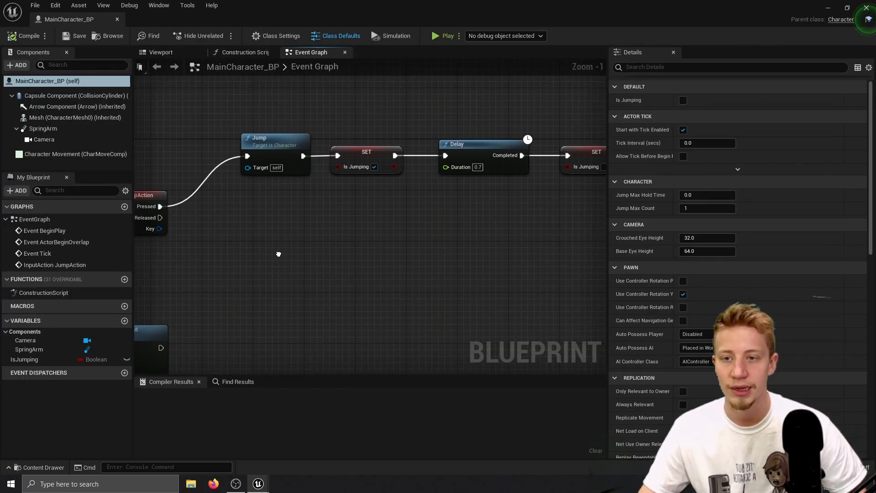
{"action": "scroll", "coordinate": [325, 275], "scroll_direction": "down", "scroll_amount": 4}
{"action": "right_click_drag", "start_coordinate": [342, 354], "coordinate": [385, 288]}
{"action": "scroll", "coordinate": [407, 274], "scroll_direction": "up", "scroll_amount": 5}
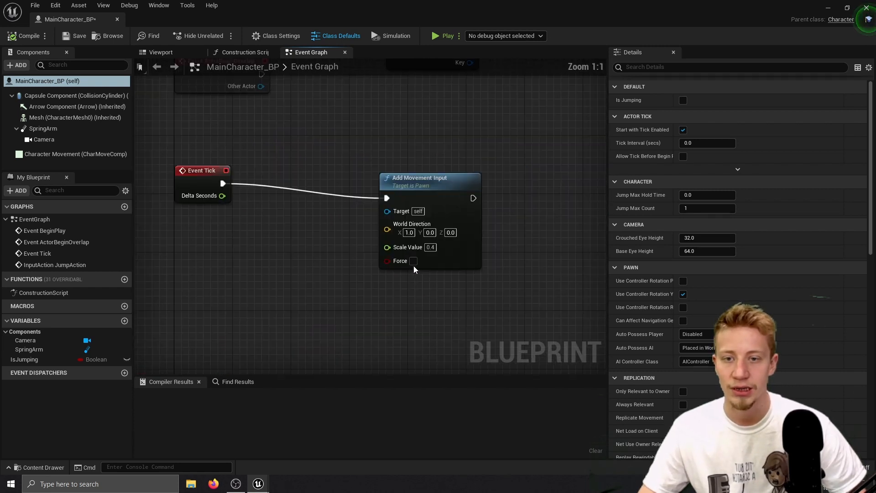
{"action": "right_click", "coordinate": [406, 251]}
{"action": "left_click", "coordinate": [440, 267]}
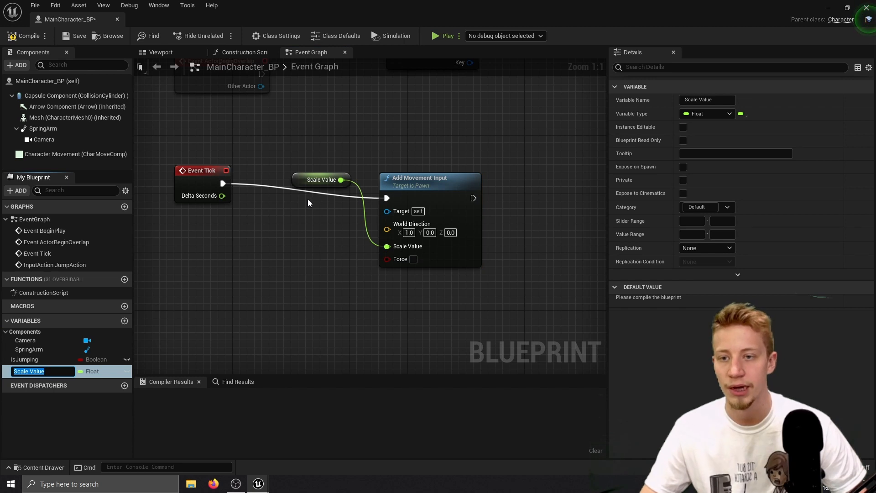
{"action": "type", "text": "Speed"}
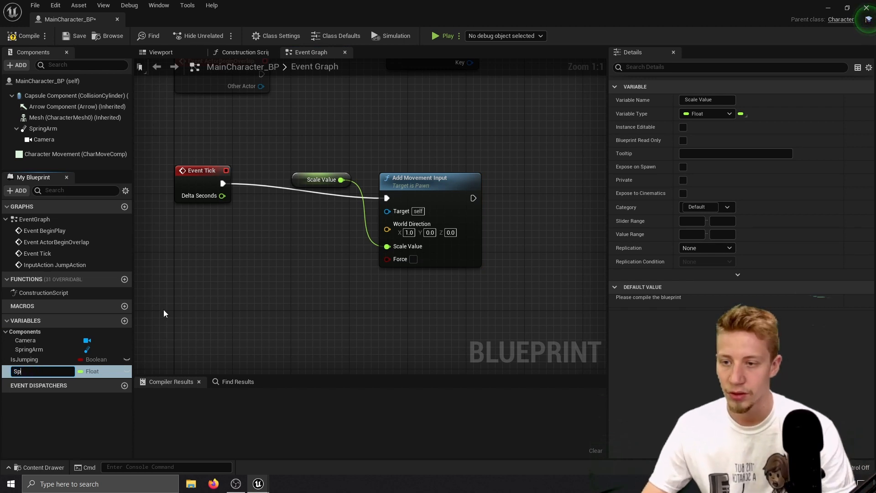
{"action": "key", "text": "Return"}
{"action": "left_click_drag", "start_coordinate": [319, 179], "coordinate": [283, 245]}
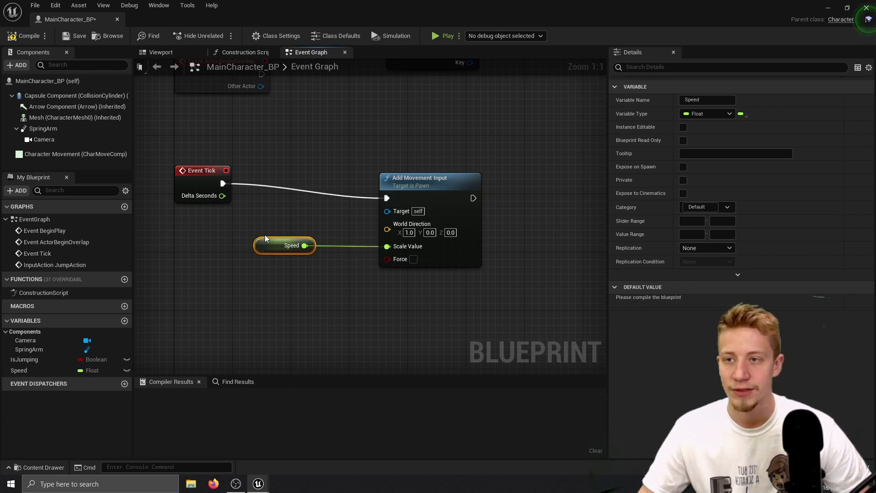
{"action": "left_click", "coordinate": [12, 41]}
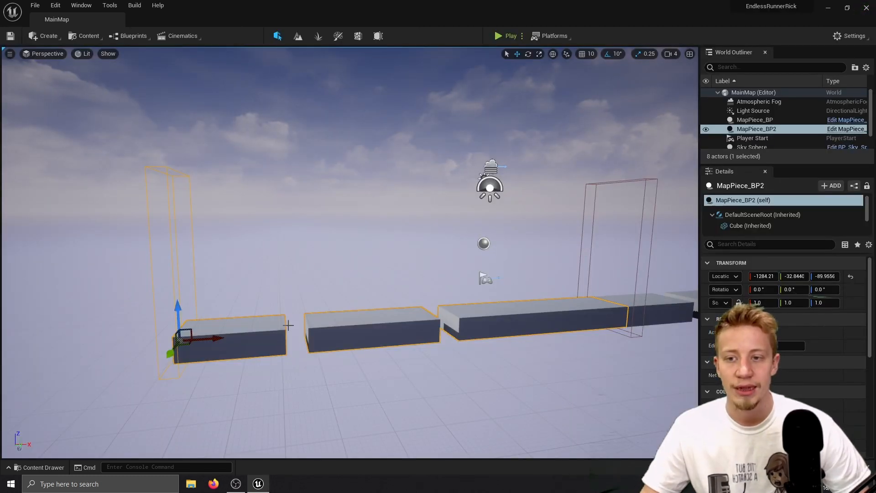
- In MapPiece_BP's event graph, add Get Speed and Set Speed nodes from the cast's As Main Character BP output
{"action": "left_click_drag", "start_coordinate": [636, 201], "coordinate": [522, 267]}
{"action": "left_click_drag", "start_coordinate": [574, 271], "coordinate": [172, 299]}
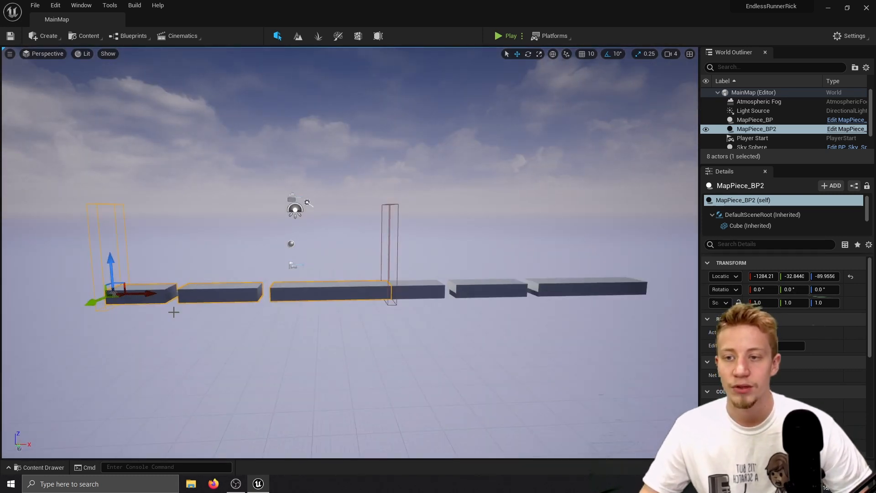
{"action": "left_click", "coordinate": [845, 130]}
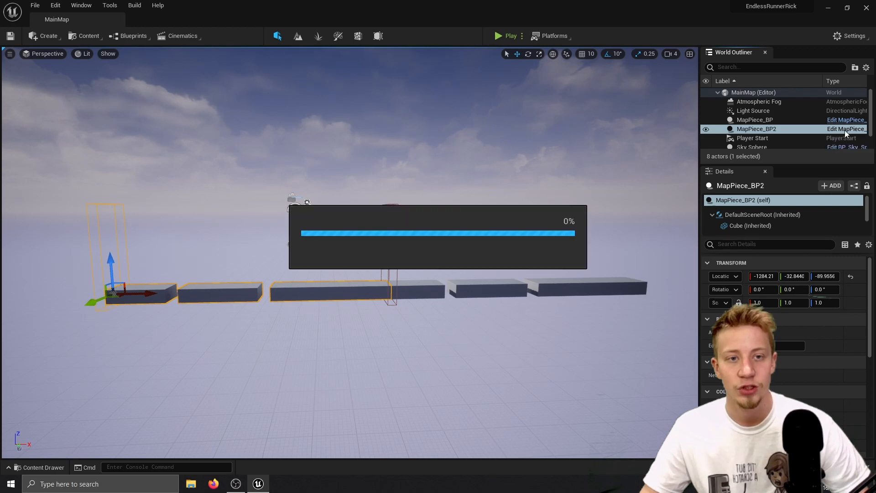
{"action": "right_click_drag", "start_coordinate": [287, 183], "coordinate": [302, 147]}
{"action": "left_click_drag", "start_coordinate": [324, 220], "coordinate": [359, 242]}
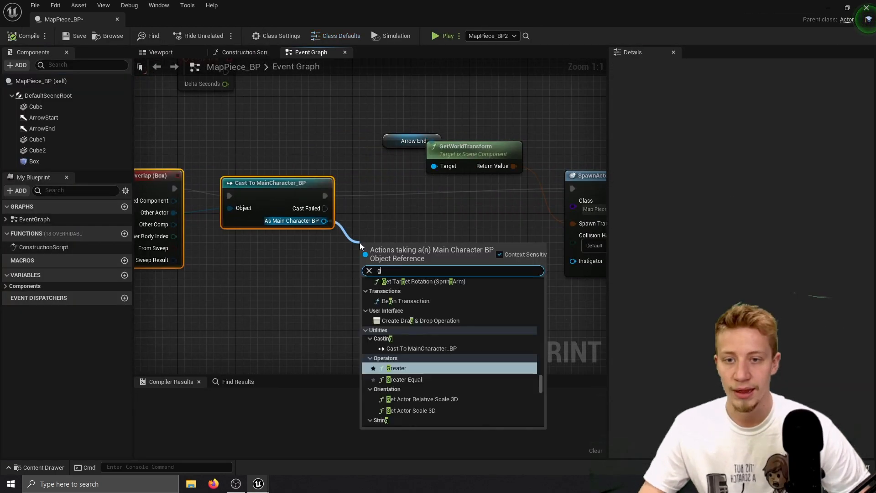
{"action": "type", "text": "get speed"}
{"action": "key", "text": "Return"}
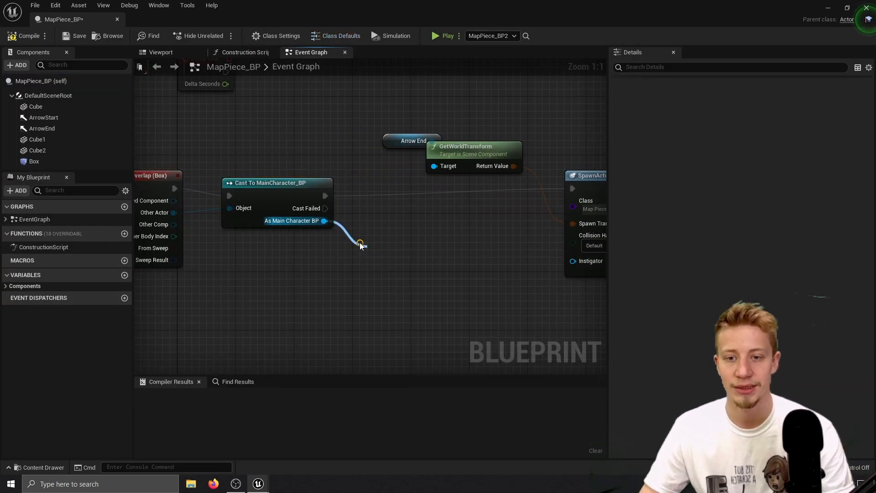
{"action": "left_click_drag", "start_coordinate": [323, 220], "coordinate": [372, 227]}
{"action": "type", "text": "set spee"}
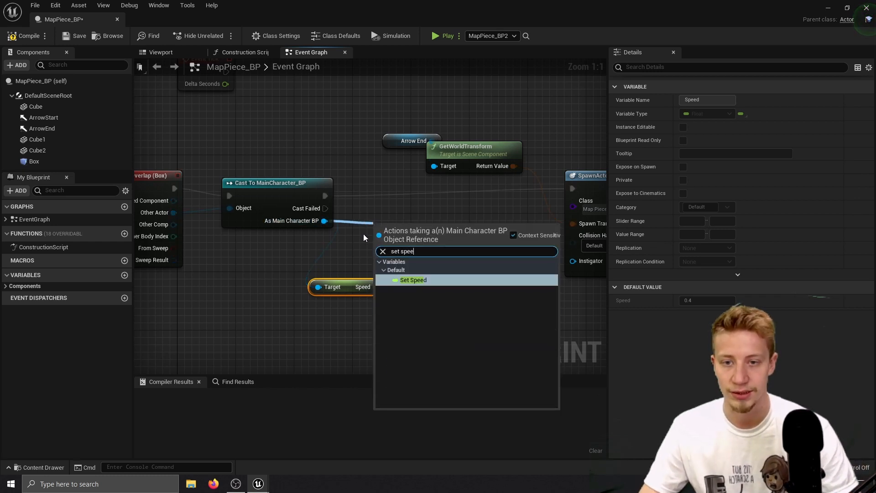
{"action": "key", "text": "Return"}
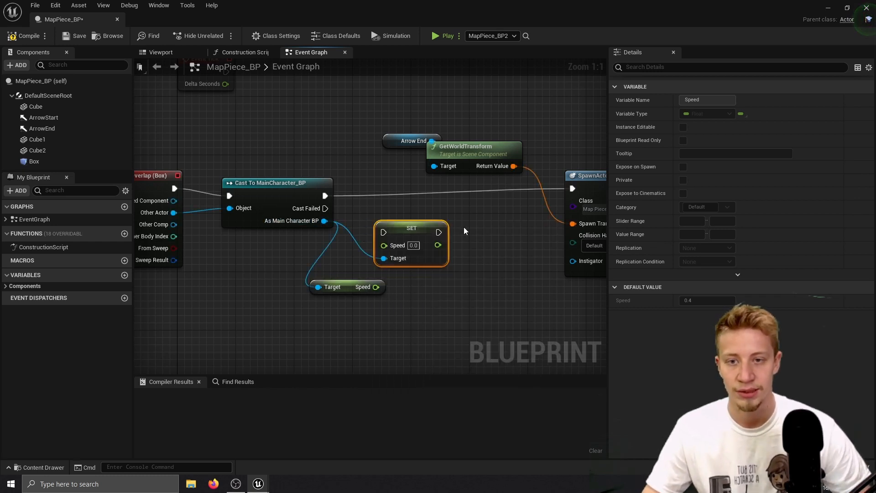
- Add an Add node to the Speed getter's output with 0.05 as the second value, and arrange the nodes below the cast
{"action": "left_click_drag", "start_coordinate": [433, 228], "coordinate": [477, 228]}
{"action": "left_click_drag", "start_coordinate": [340, 291], "coordinate": [352, 307]}
{"action": "type", "text": "+"}
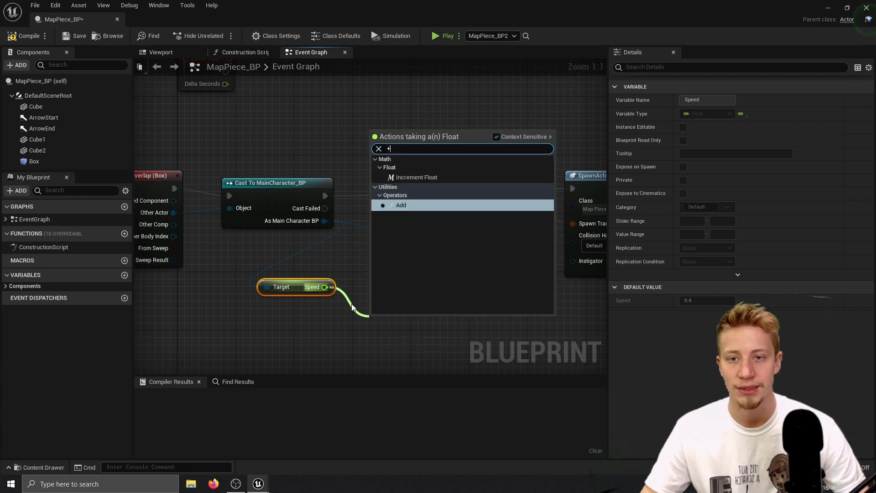
{"action": "key", "text": "Return"}
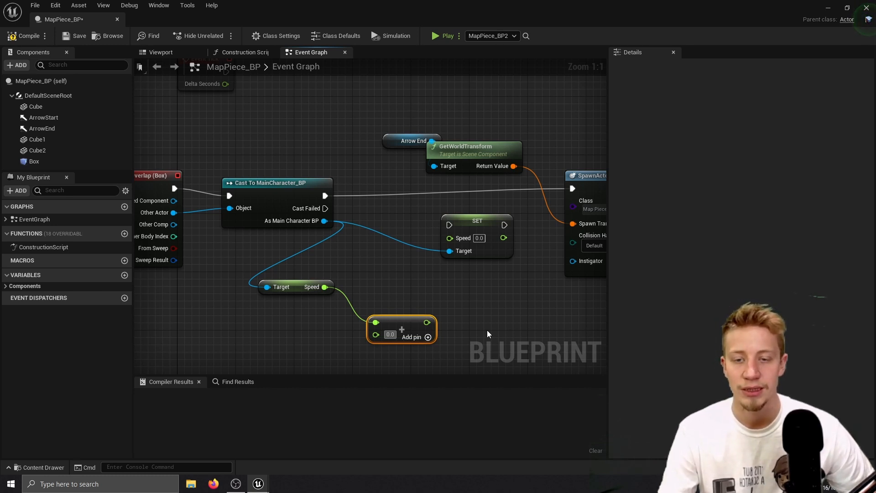
{"action": "type", "text": "0.05"}
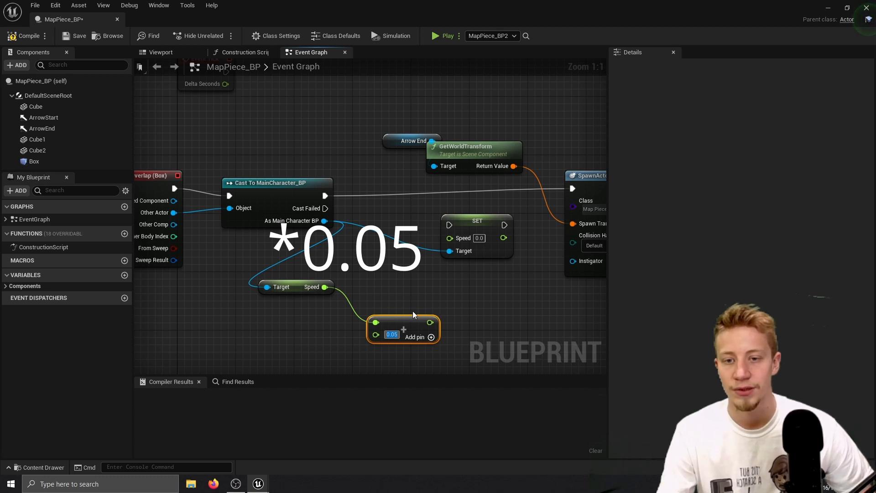
{"action": "key", "text": "Return"}
{"action": "left_click_drag", "start_coordinate": [410, 329], "coordinate": [382, 322]}
{"action": "left_click_drag", "start_coordinate": [448, 334], "coordinate": [280, 286]}
{"action": "right_click_drag", "start_coordinate": [426, 322], "coordinate": [490, 270]}
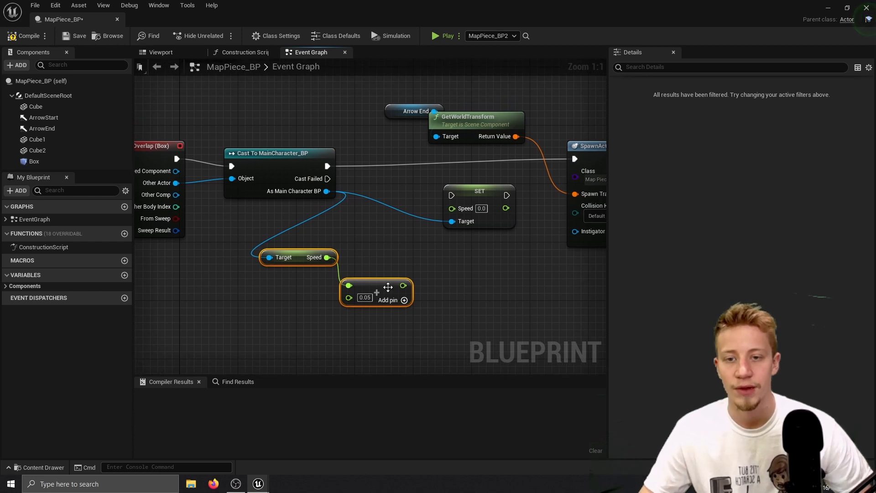
- Feed the addition result into a Clamp (float) node with its Max set to 2.0
{"action": "left_click_drag", "start_coordinate": [403, 285], "coordinate": [456, 273]}
{"action": "type", "text": "clamp"}
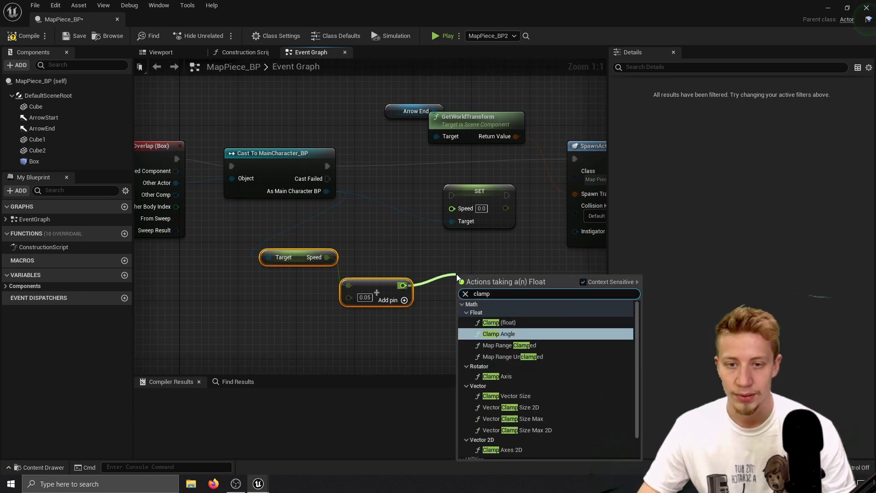
{"action": "key", "text": "Up"}
{"action": "key", "text": "Return"}
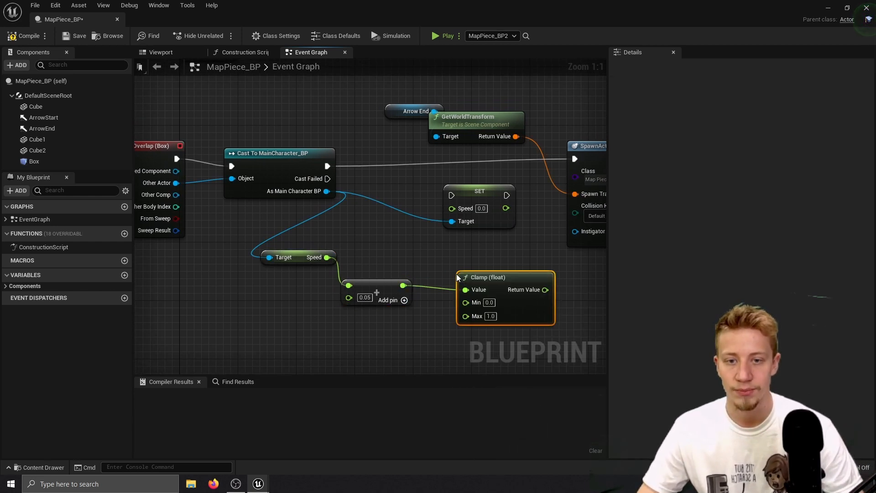
{"action": "left_click", "coordinate": [490, 316]}
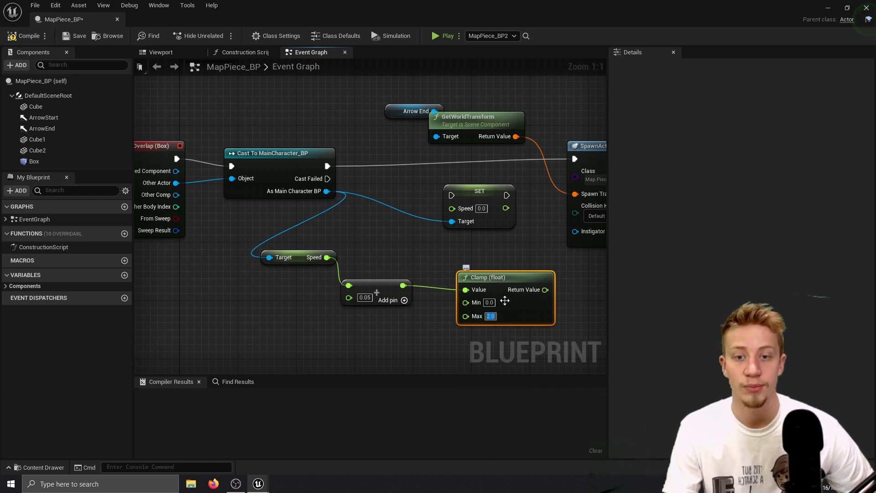
{"action": "right_click_drag", "start_coordinate": [431, 334], "coordinate": [370, 326]}
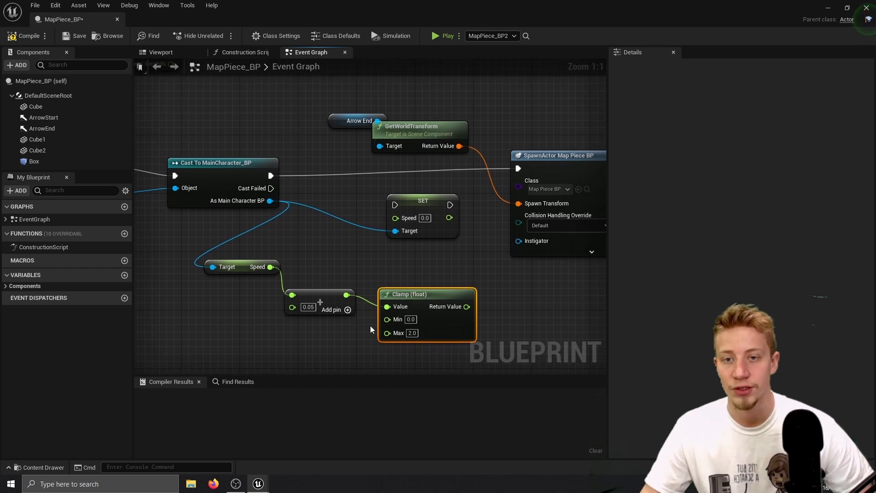
- Connect the clamp result to the Set Speed node and wire that node's execution between the cast and SpawnActor
{"action": "left_click_drag", "start_coordinate": [466, 306], "coordinate": [271, 176]}
{"action": "left_click_drag", "start_coordinate": [438, 204], "coordinate": [518, 169]}
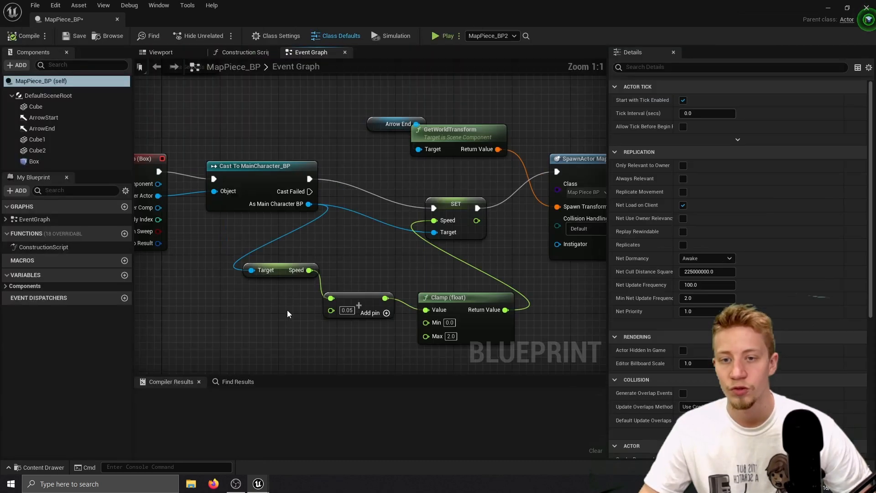
- Add a Delay node after SpawnActor Map Piece BP with a duration of 3 seconds
{"action": "right_click_drag", "start_coordinate": [292, 314], "coordinate": [158, 328]}
{"action": "left_click", "coordinate": [508, 198]}
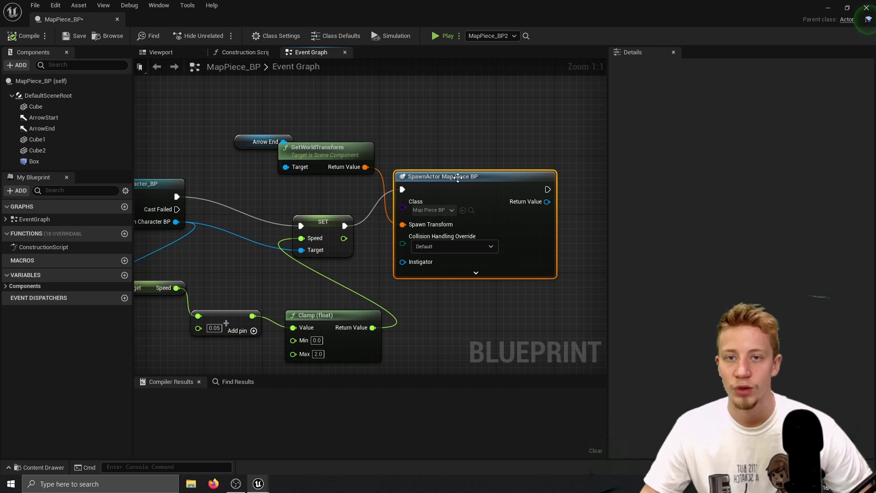
{"action": "right_click_drag", "start_coordinate": [431, 181], "coordinate": [285, 165]}
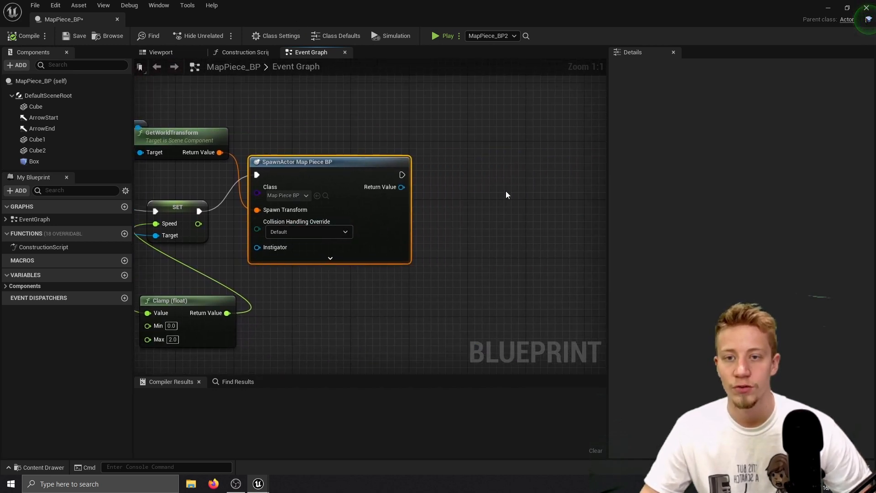
{"action": "right_click_drag", "start_coordinate": [208, 191], "coordinate": [633, 195]}
{"action": "right_click_drag", "start_coordinate": [383, 137], "coordinate": [9, 139]}
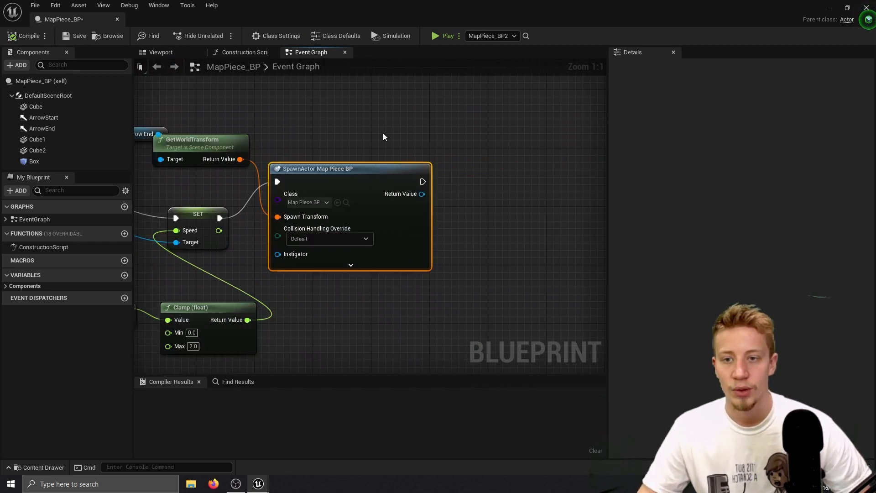
{"action": "left_click_drag", "start_coordinate": [423, 181], "coordinate": [492, 181]}
{"action": "type", "text": "delay"}
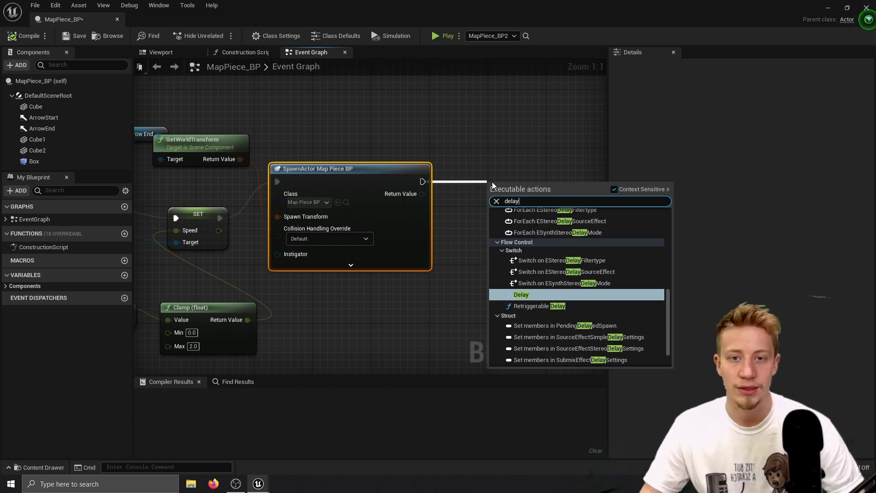
{"action": "key", "text": "Return"}
{"action": "left_click", "coordinate": [533, 217]}
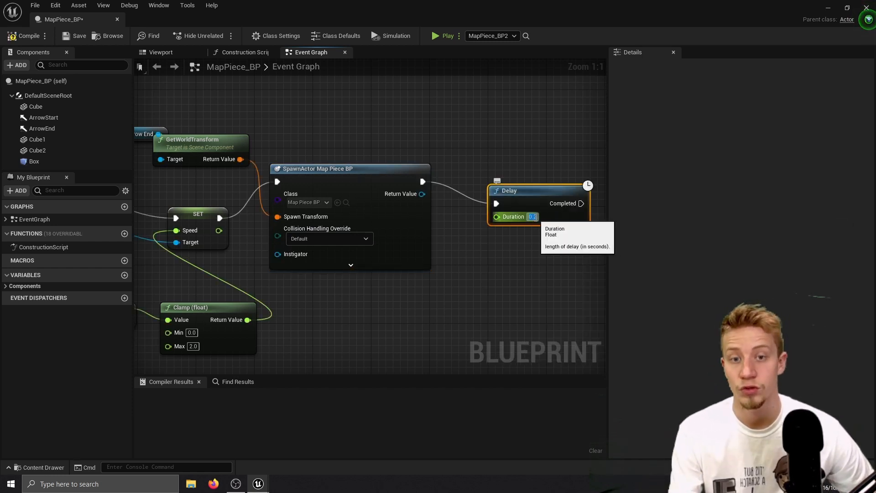
{"action": "type", "text": "3"}
- Add a DestroyActor node after the Delay's Completed output and close the blueprint editor
{"action": "right_click_drag", "start_coordinate": [570, 205], "coordinate": [347, 218]}
{"action": "left_click_drag", "start_coordinate": [346, 217], "coordinate": [427, 218]}
{"action": "type", "text": "destroy"}
{"action": "key", "text": "Return"}
{"action": "left_click", "coordinate": [864, 8]}
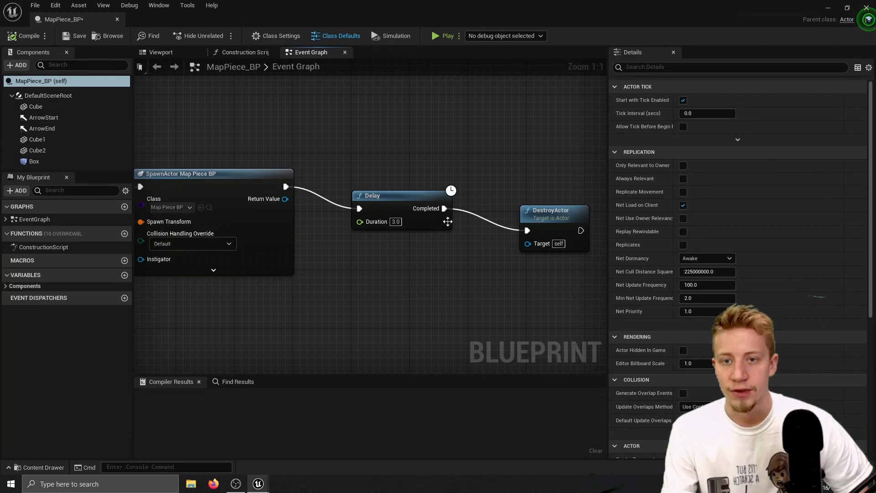
- Set the Delay node's duration before DestroyActor to 20 seconds and compile MapPiece_BP
{"action": "left_click", "coordinate": [396, 222]}
{"action": "type", "text": "20"}
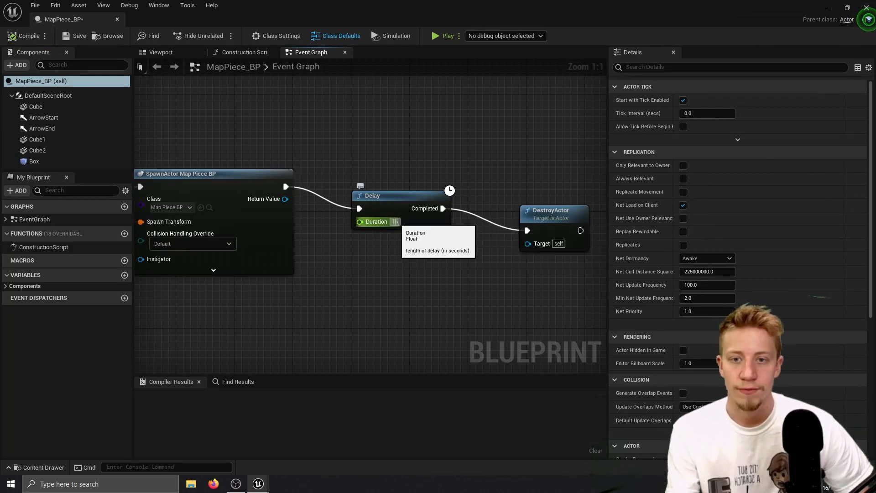
{"action": "key", "text": "Return"}
{"action": "left_click", "coordinate": [24, 35]}
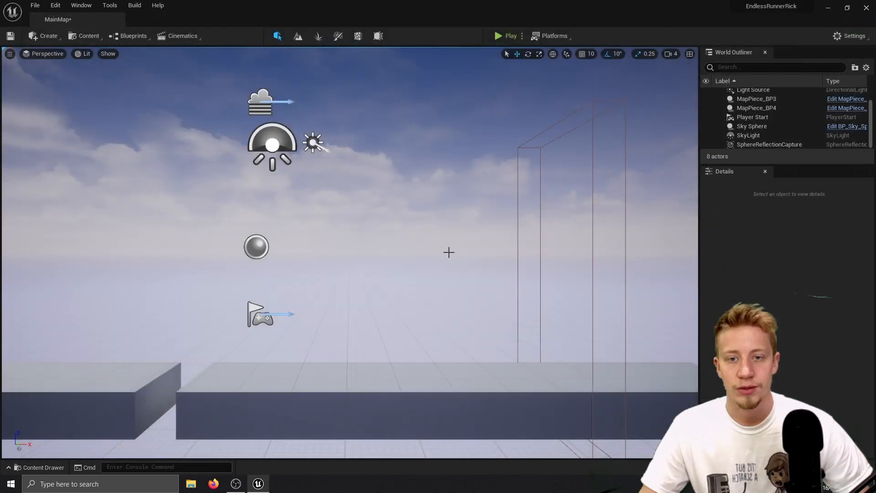
- In MapPiece_BP's viewport, stretch the middle block Cube1 to an X scale of 6.75 and compile
{"action": "left_click", "coordinate": [499, 386]}
{"action": "left_click", "coordinate": [846, 108]}
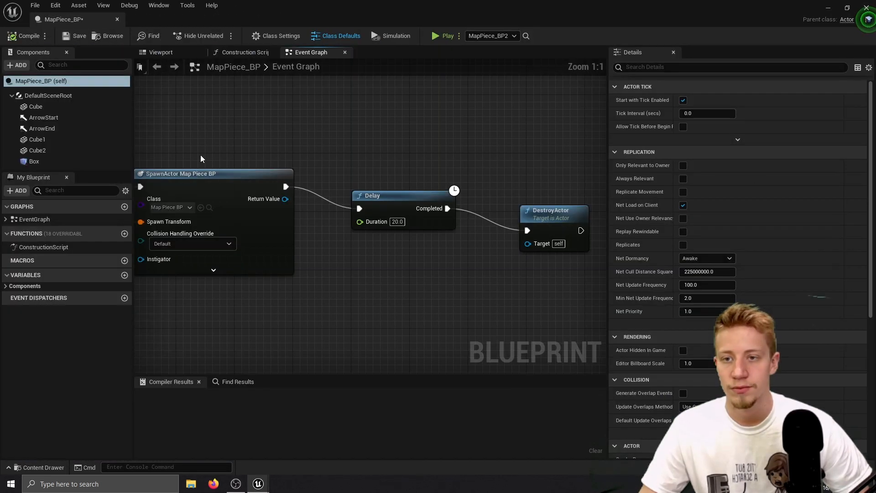
{"action": "left_click", "coordinate": [161, 52]}
{"action": "right_click_drag", "start_coordinate": [201, 124], "coordinate": [255, 210]}
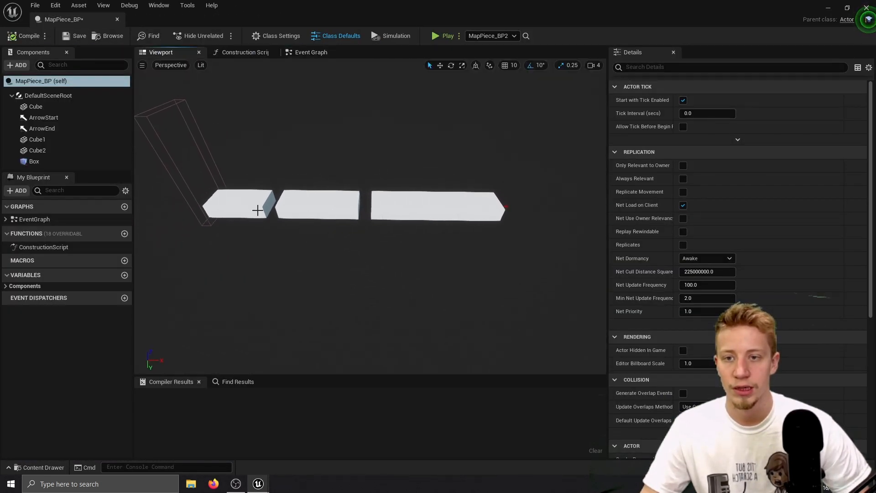
{"action": "left_click", "coordinate": [339, 215]}
{"action": "left_click_drag", "start_coordinate": [346, 205], "coordinate": [370, 204]}
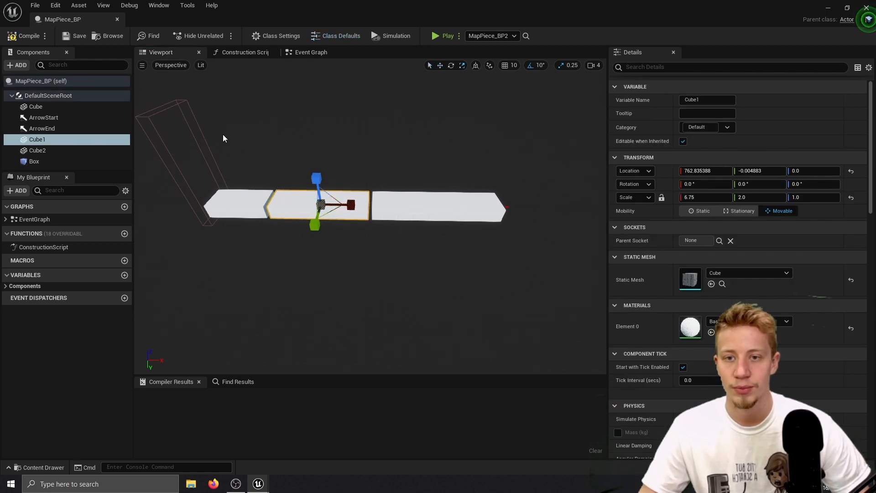
{"action": "left_click", "coordinate": [25, 35]}
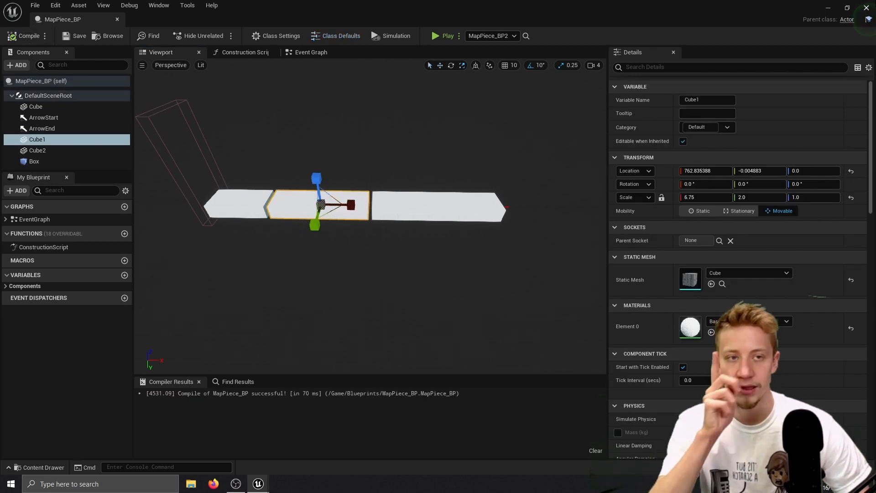
- Close the blueprint editor and play-test the level with the longer middle block
{"action": "left_click", "coordinate": [865, 9]}
{"action": "left_click", "coordinate": [506, 36]}
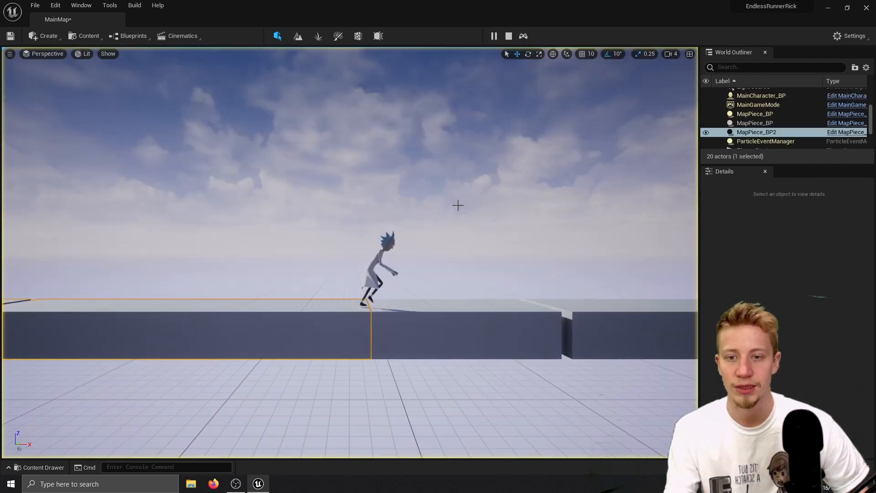
- During the play session, examine from a distance how the map pieces spawn ahead of the character and disappear behind it
{"action": "right_click_drag", "start_coordinate": [457, 205], "coordinate": [407, 292]}
{"action": "key", "text": "s"}
{"action": "key", "text": "e"}
{"action": "key", "text": "d"}
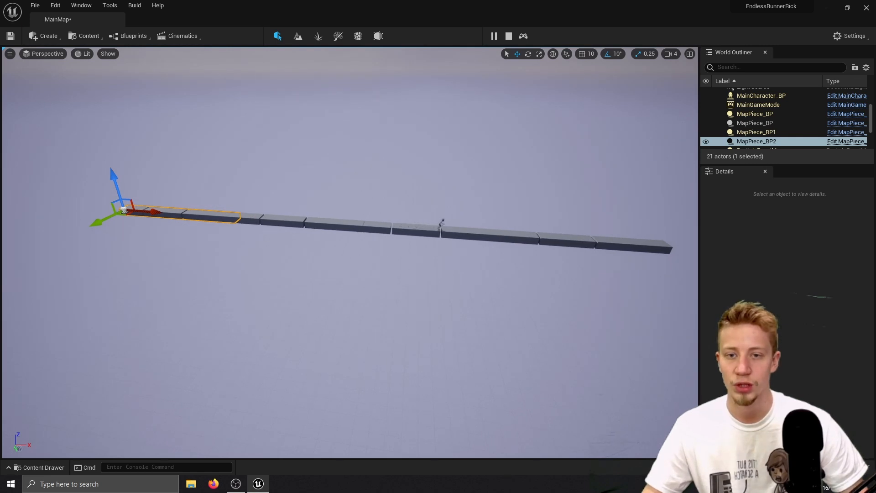
{"action": "right_click_drag", "start_coordinate": [408, 293], "coordinate": [453, 288]}
{"action": "key", "text": "s"}
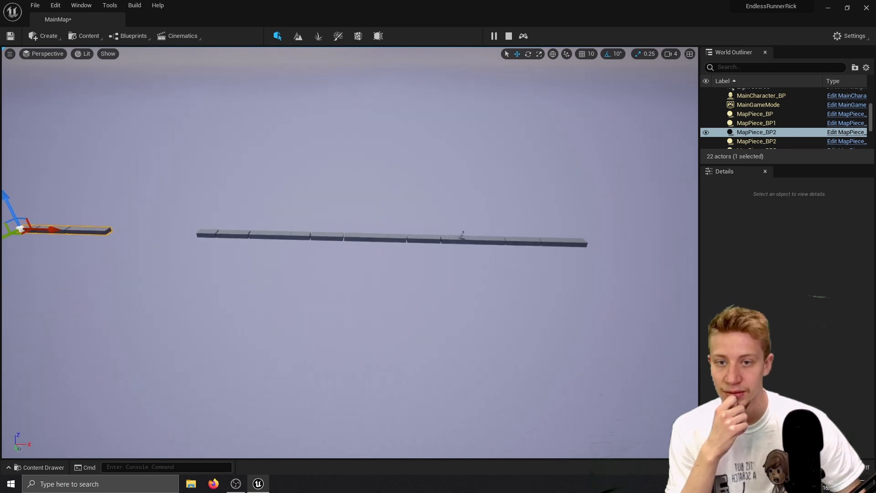
{"action": "right_click_drag", "start_coordinate": [453, 288], "coordinate": [468, 292]}
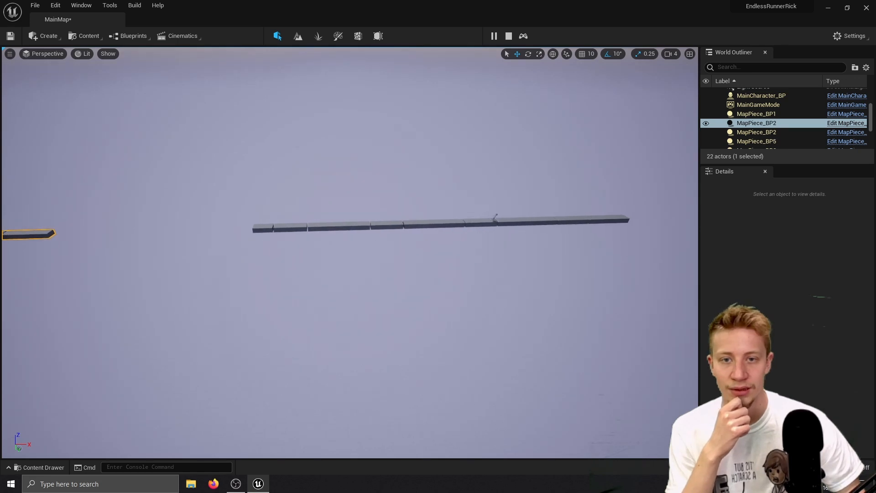
{"action": "right_click_drag", "start_coordinate": [468, 292], "coordinate": [470, 291]}
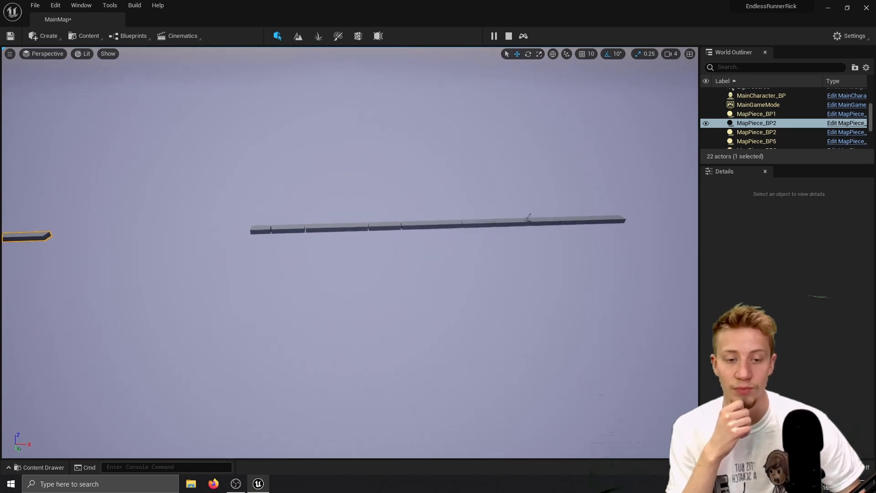
{"action": "key", "text": "F8"}
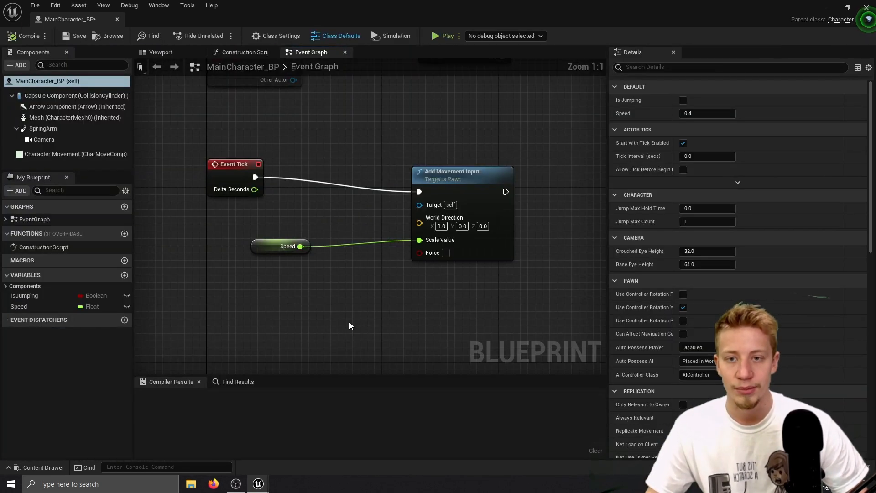
- In MainCharacter_BP's event graph, add a Print String node after the Add Movement Input node
{"action": "right_click_drag", "start_coordinate": [481, 277], "coordinate": [525, 273]}
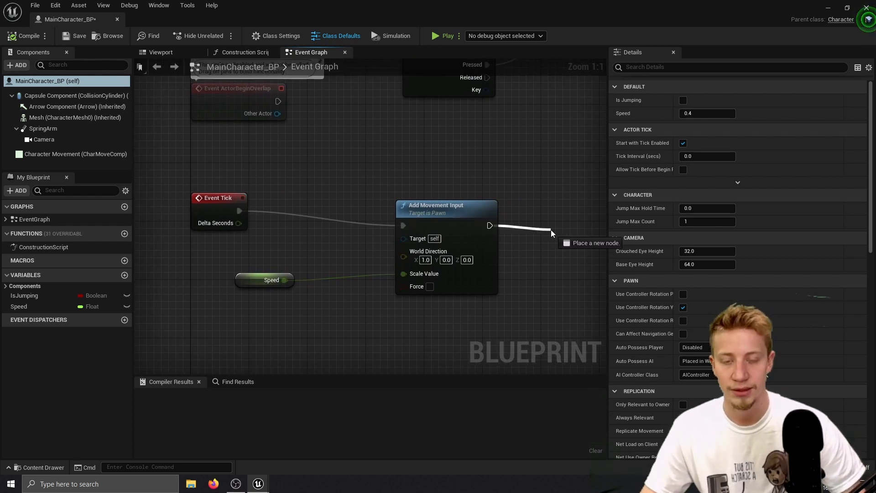
{"action": "left_click_drag", "start_coordinate": [551, 229], "coordinate": [551, 229]}
{"action": "type", "text": "print"}
{"action": "key", "text": "Return"}
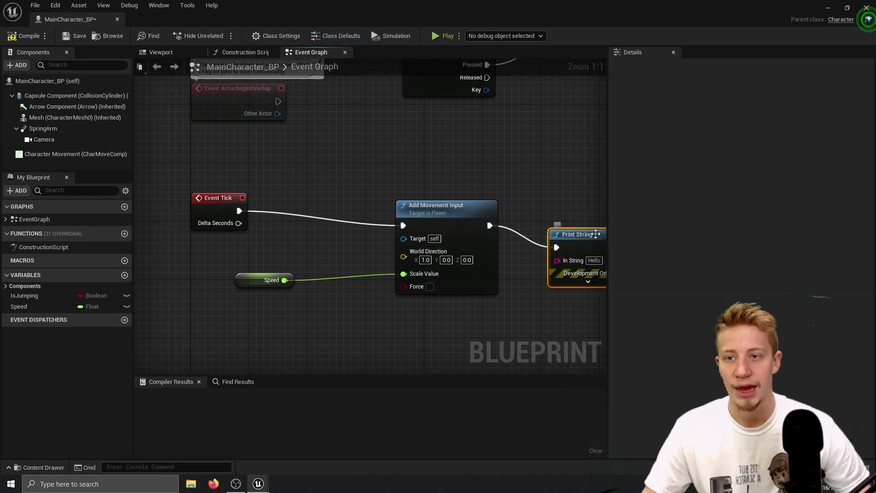
- Feed a Speed variable getter into Print String's In String input, compile MainCharacter_BP and close its editor
{"action": "right_click_drag", "start_coordinate": [416, 240], "coordinate": [240, 194]}
{"action": "right_click_drag", "start_coordinate": [145, 285], "coordinate": [325, 262]}
{"action": "right_click_drag", "start_coordinate": [374, 277], "coordinate": [207, 270]}
{"action": "left_click_drag", "start_coordinate": [65, 308], "coordinate": [289, 264]}
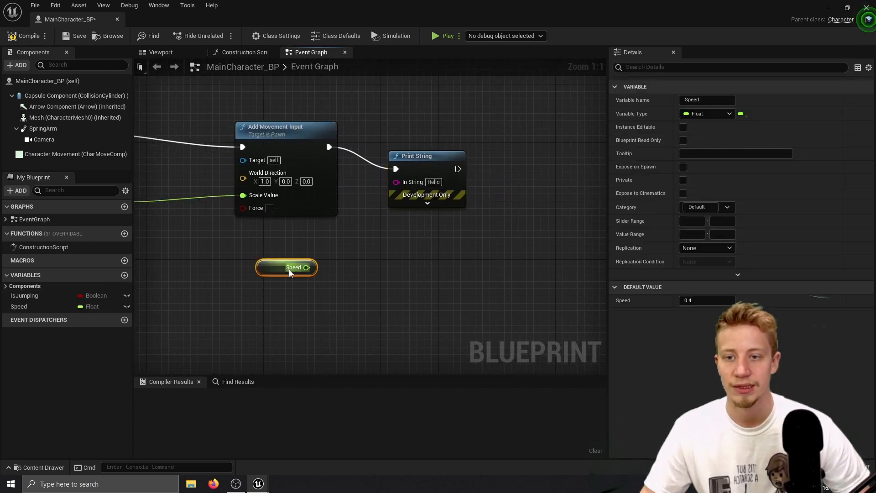
{"action": "left_click_drag", "start_coordinate": [400, 187], "coordinate": [400, 188]}
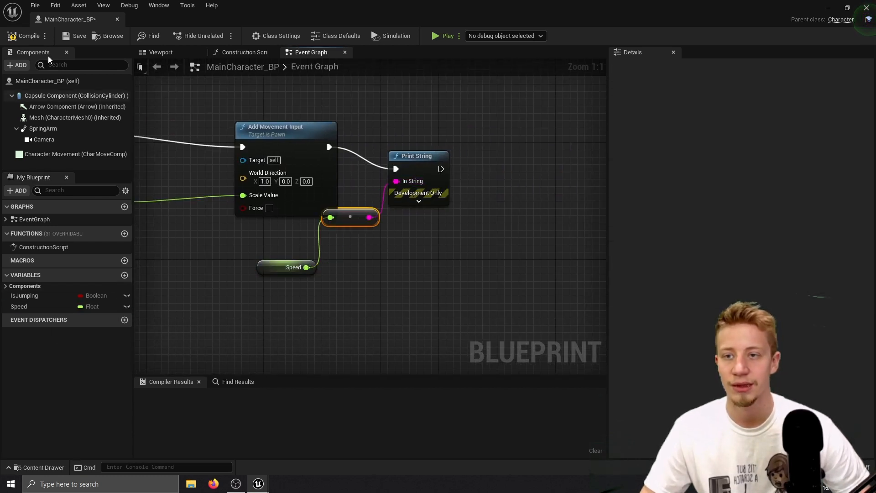
{"action": "left_click", "coordinate": [14, 37]}
{"action": "left_click", "coordinate": [866, 8]}
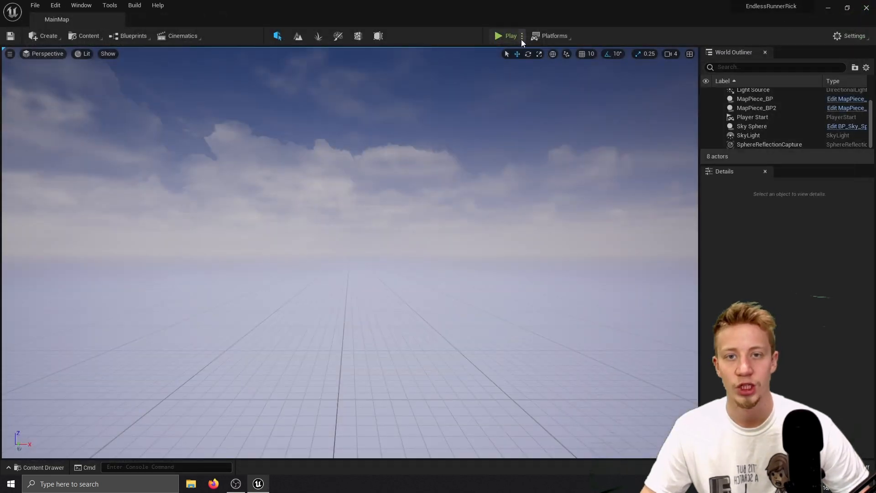
- Play-test the level to check the printed Speed value, including one jump, and stop the session
{"action": "left_click", "coordinate": [492, 36]}
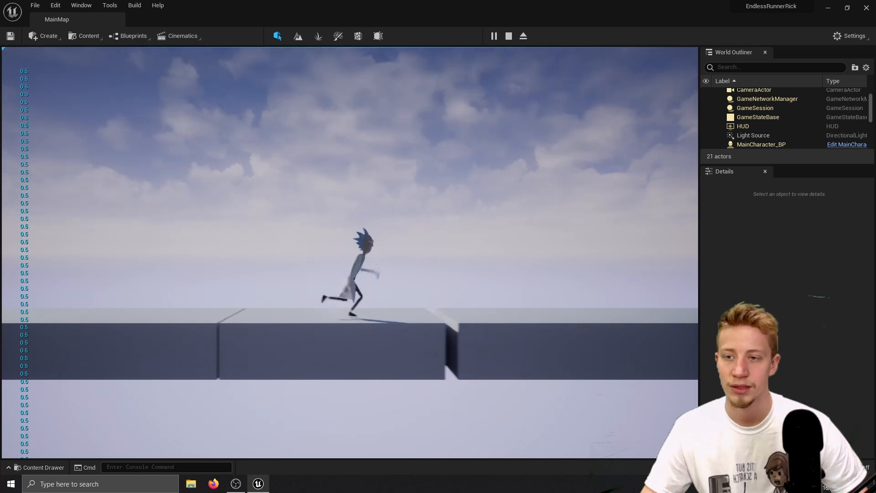
{"action": "key", "text": "space"}
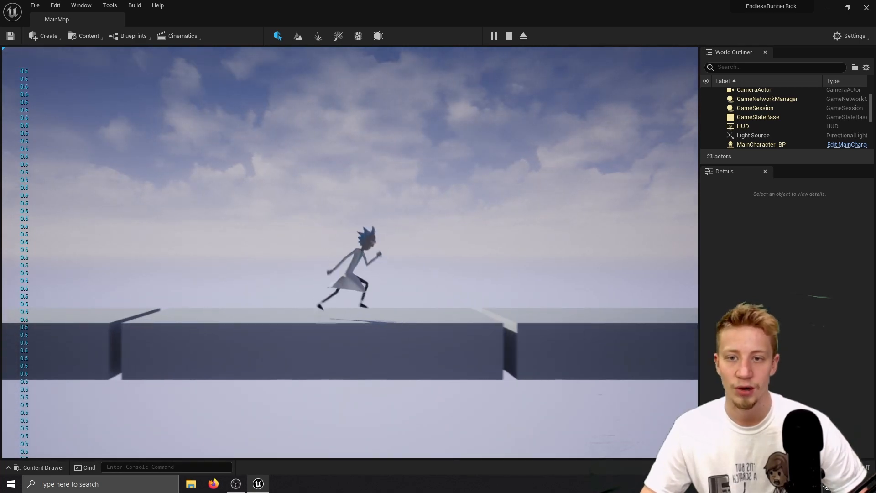
{"action": "key", "text": "Escape"}
{"action": "right_click_drag", "start_coordinate": [364, 258], "coordinate": [414, 300]}
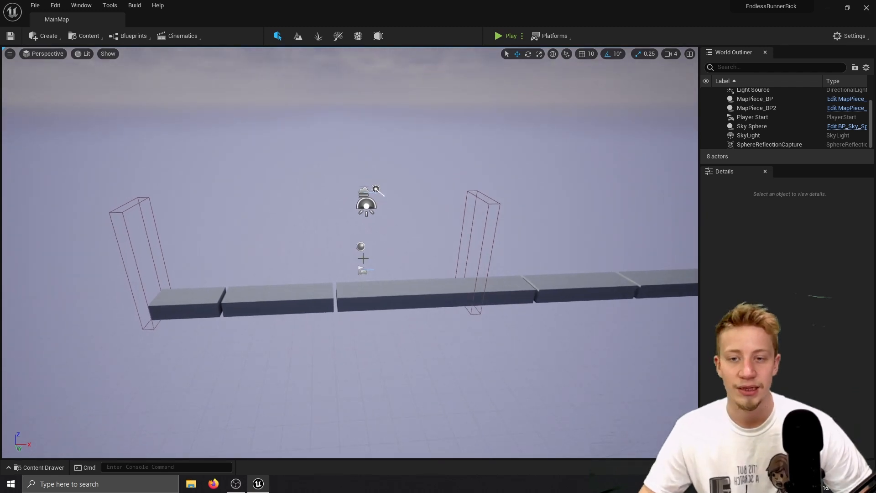
- Open the Running state in RIck_AnimBP and promote the RunAnim blendspace's input to a variable
{"action": "key", "text": "ctrl+space"}
{"action": "double_click", "coordinate": [305, 363]}
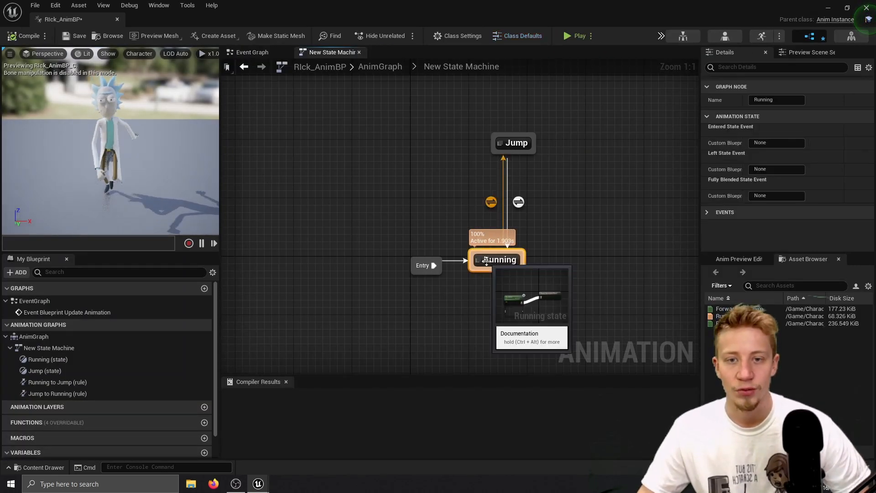
{"action": "double_click", "coordinate": [492, 260]}
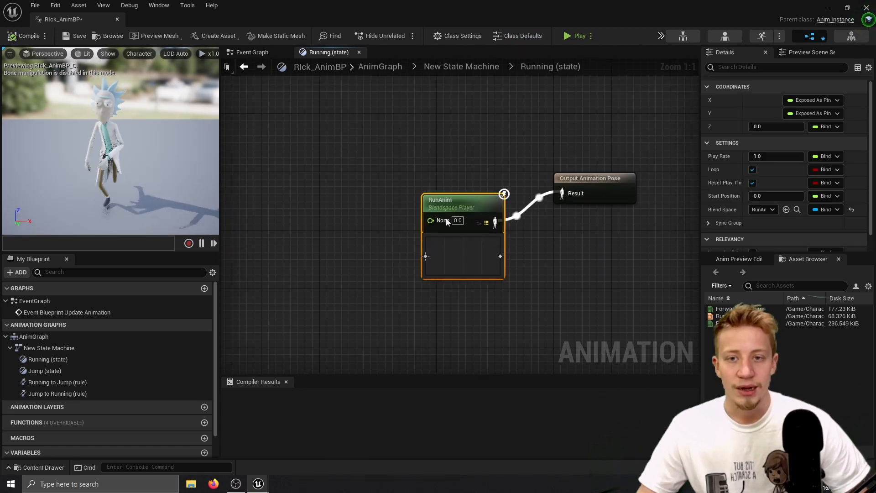
{"action": "right_click", "coordinate": [445, 221]}
{"action": "left_click", "coordinate": [482, 238]}
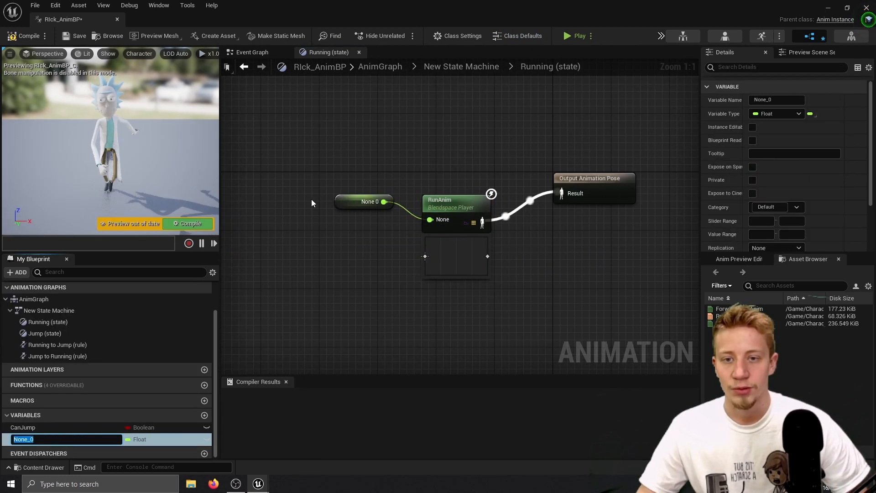
- Name the promoted variable SpeedAnim, compile RIck_AnimBP and leave its editor
{"action": "type", "text": "Spee"}
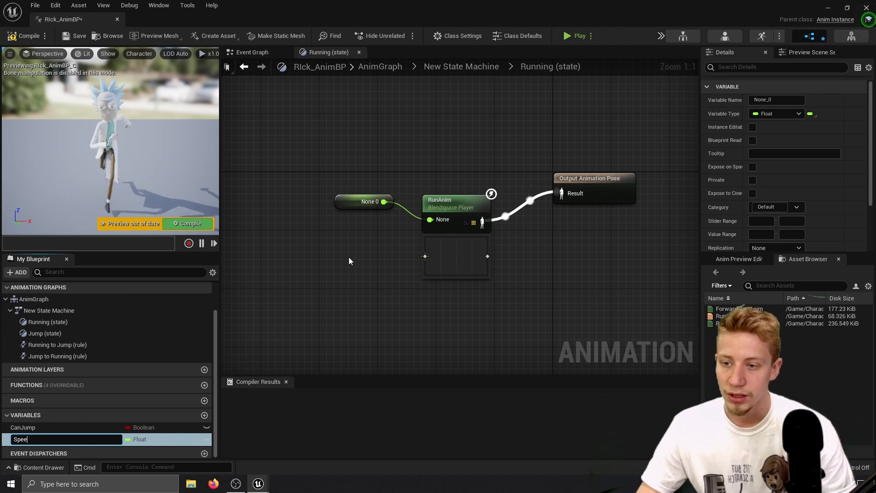
{"action": "type", "text": "dANim"}
{"action": "key", "text": "BackSpace"}
{"action": "key", "text": "BackSpace"}
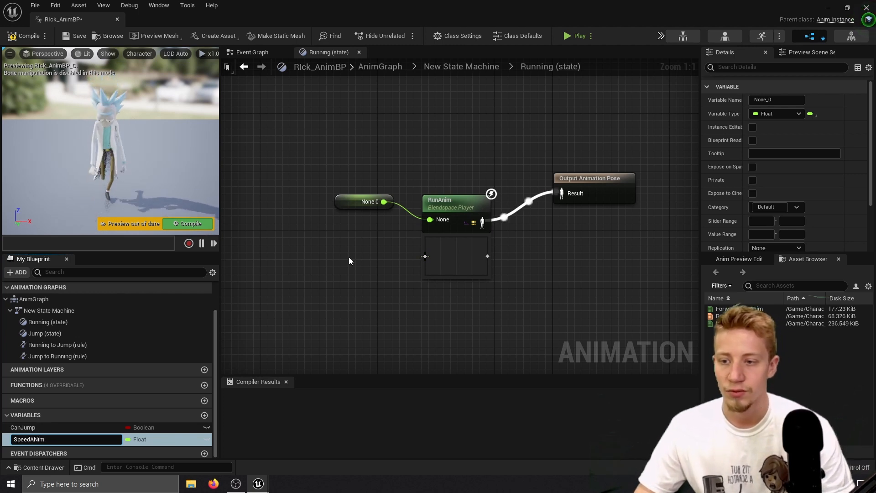
{"action": "type", "text": "m"}
{"action": "key", "text": "Return"}
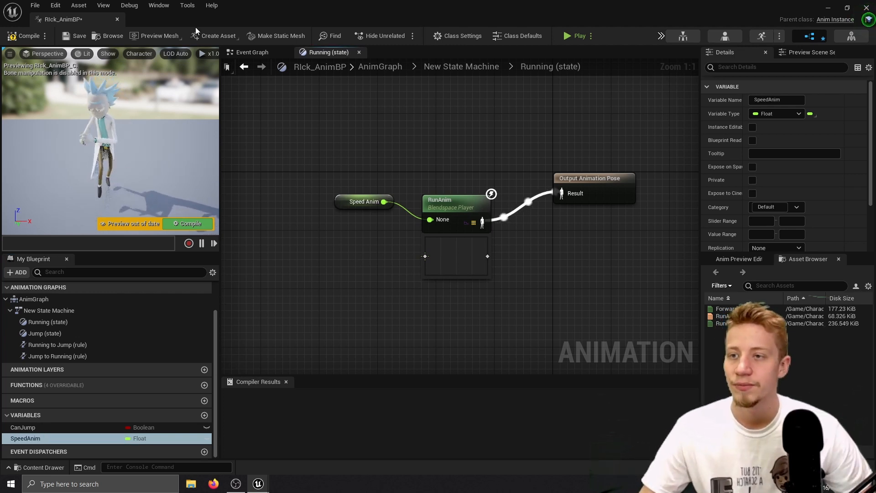
{"action": "left_click", "coordinate": [188, 223]}
{"action": "left_click", "coordinate": [347, 206]}
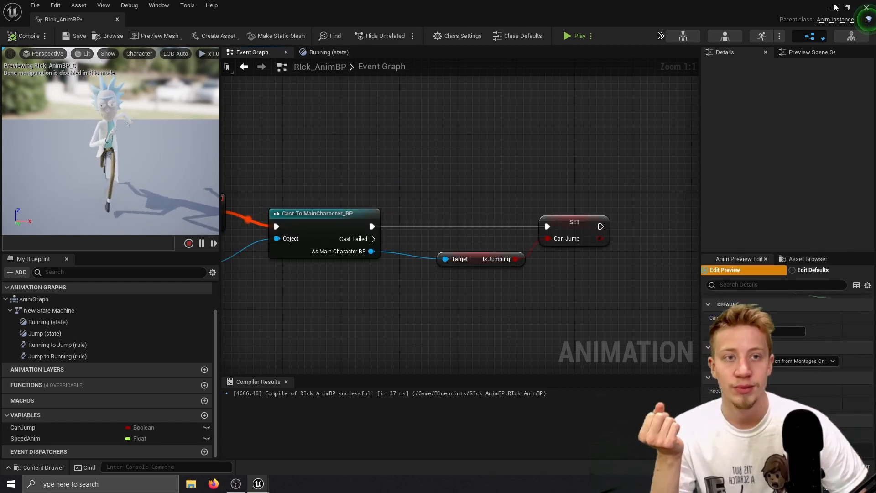
{"action": "left_click", "coordinate": [834, 7]}
- Create a Float variable named SpeedAnimation in MainCharacter_BP and compile the blueprint
{"action": "key", "text": "ctrl+space"}
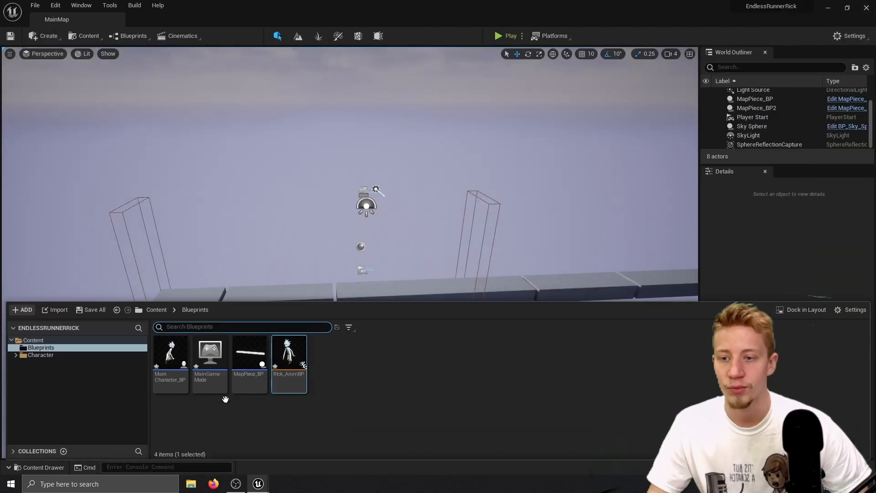
{"action": "double_click", "coordinate": [169, 354]}
{"action": "left_click", "coordinate": [124, 275]}
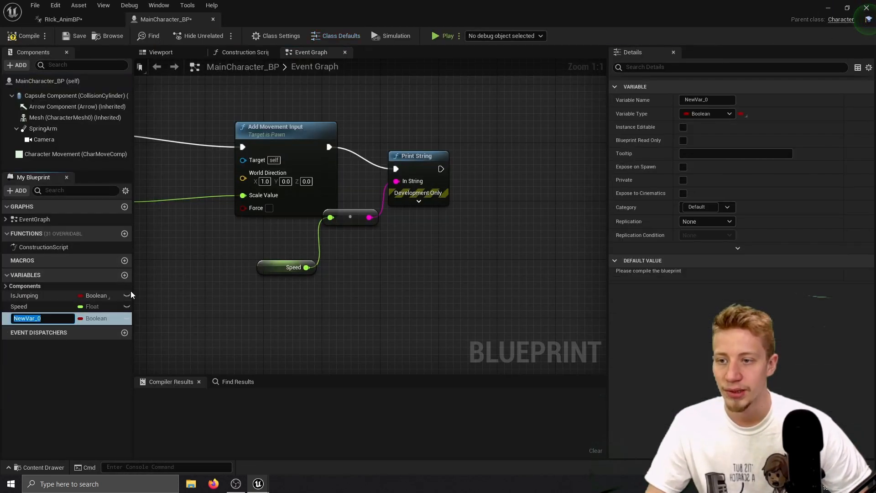
{"action": "type", "text": "SpeedAn"}
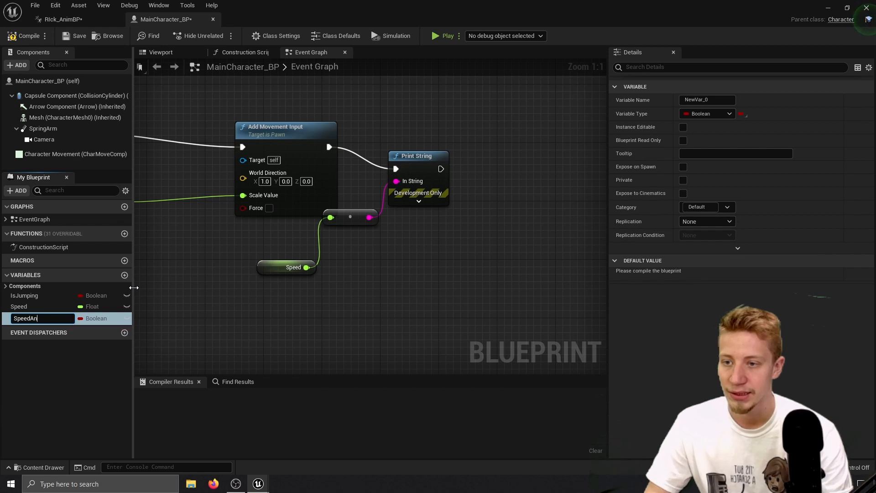
{"action": "type", "text": "imation"}
{"action": "key", "text": "Return"}
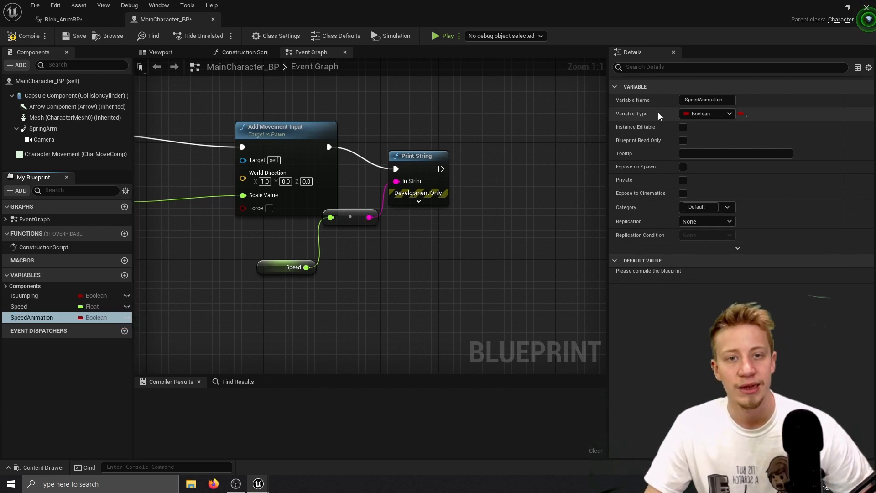
{"action": "left_click", "coordinate": [712, 114]}
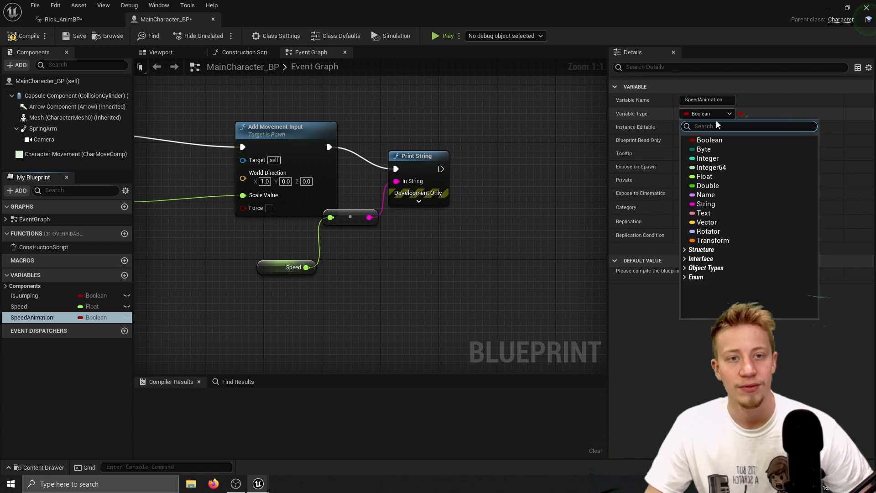
{"action": "left_click", "coordinate": [718, 177]}
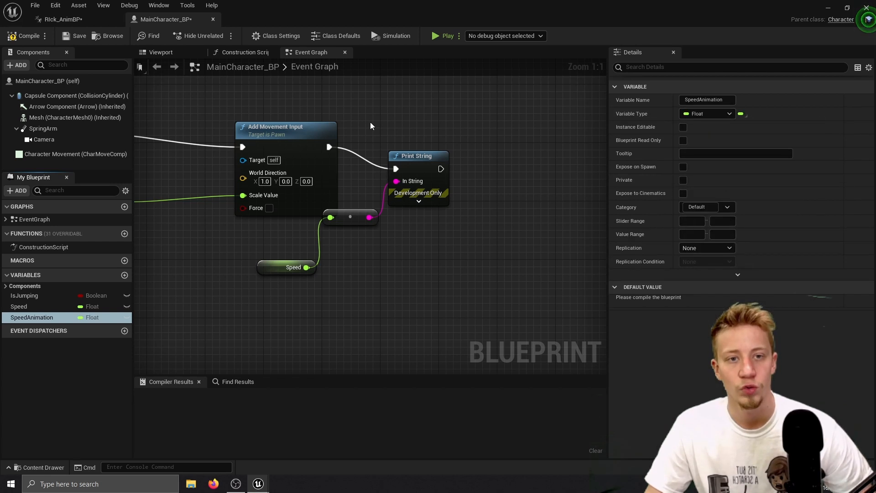
{"action": "left_click", "coordinate": [25, 36]}
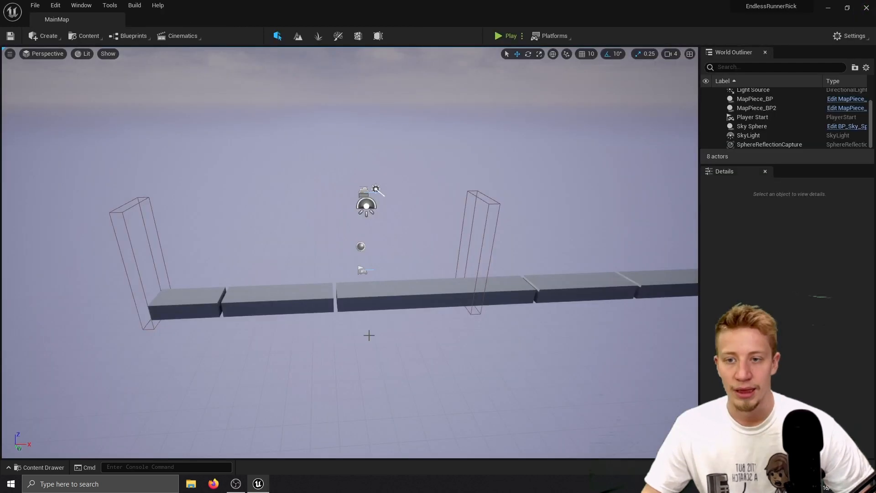
- Open MapPiece_BP's event graph and shift the overlap event, cast and speed nodes away from the SpawnActor node
{"action": "key", "text": "ctrl+space"}
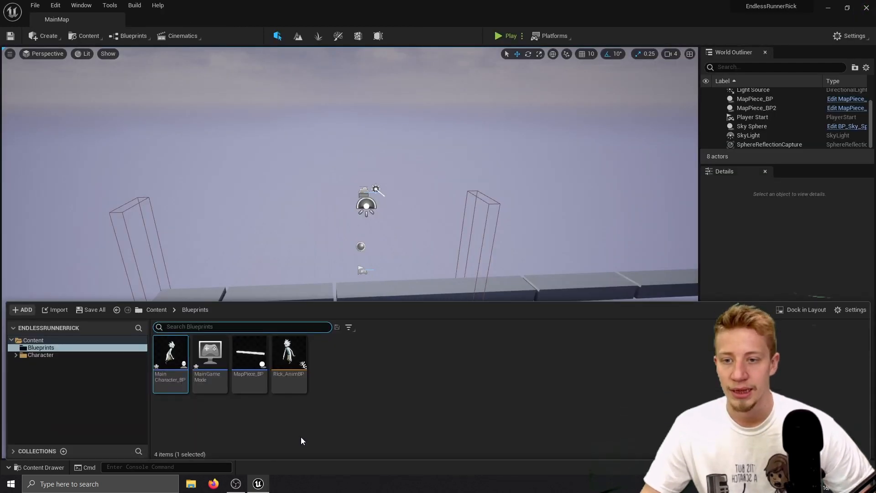
{"action": "double_click", "coordinate": [254, 392]}
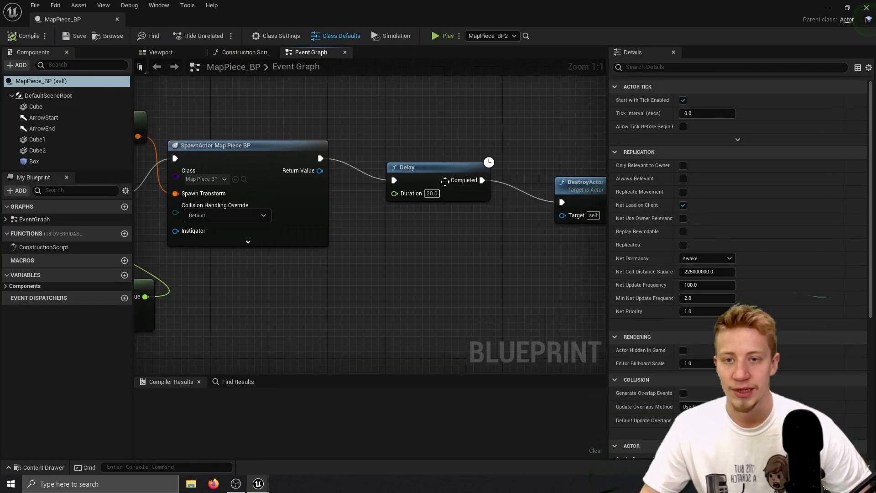
{"action": "right_click_drag", "start_coordinate": [349, 340], "coordinate": [467, 334]}
{"action": "left_click_drag", "start_coordinate": [493, 345], "coordinate": [172, 133]}
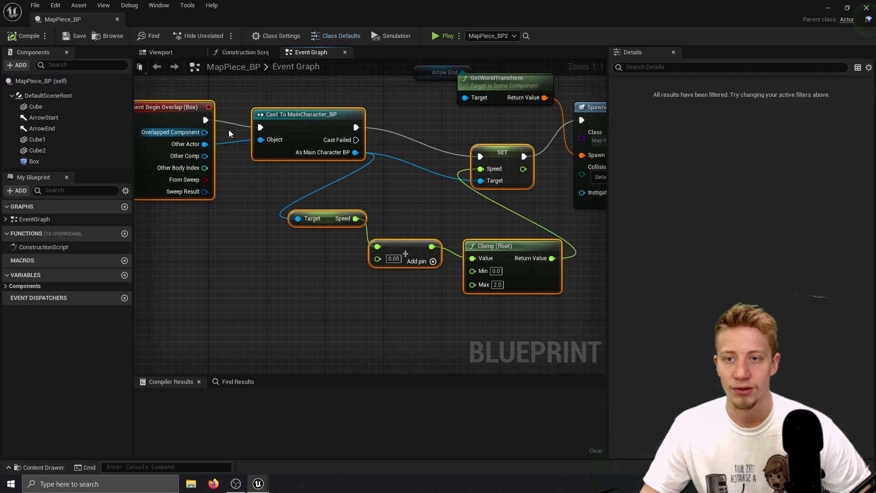
{"action": "mouse_move", "coordinate": [330, 111]}
{"action": "left_mouse_down"}
{"action": "mouse_move", "coordinate": [250, 117]}
{"action": "mouse_move", "coordinate": [198, 110]}
{"action": "left_mouse_up"}
{"action": "right_click_drag", "start_coordinate": [500, 169], "coordinate": [247, 210]}
{"action": "right_click_drag", "start_coordinate": [586, 298], "coordinate": [471, 270]}
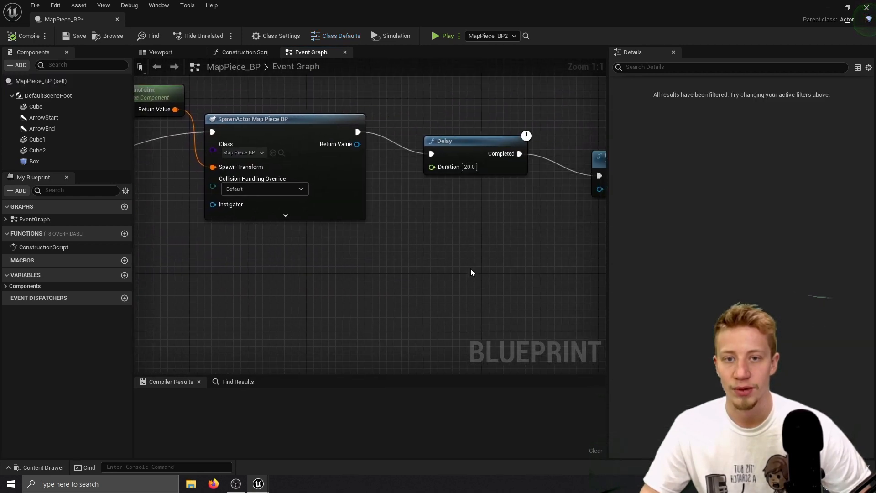
- Shift the spawn, delay and destroy nodes farther along the graph and place the Speed SET node closer to the Clamp node
{"action": "scroll", "coordinate": [471, 271], "scroll_direction": "down", "scroll_amount": 2}
{"action": "mouse_move", "coordinate": [577, 281]}
{"action": "left_mouse_down"}
{"action": "mouse_move", "coordinate": [439, 177]}
{"action": "mouse_move", "coordinate": [178, 121]}
{"action": "left_mouse_up"}
{"action": "right_click_drag", "start_coordinate": [292, 151], "coordinate": [387, 136]}
{"action": "scroll", "coordinate": [387, 136], "scroll_direction": "down", "scroll_amount": 2}
{"action": "left_click_drag", "start_coordinate": [286, 104], "coordinate": [606, 185]}
{"action": "left_click_drag", "start_coordinate": [328, 149], "coordinate": [423, 148]}
{"action": "right_click_drag", "start_coordinate": [257, 173], "coordinate": [403, 191]}
{"action": "scroll", "coordinate": [403, 191], "scroll_direction": "up", "scroll_amount": 2}
{"action": "left_click", "coordinate": [451, 222]}
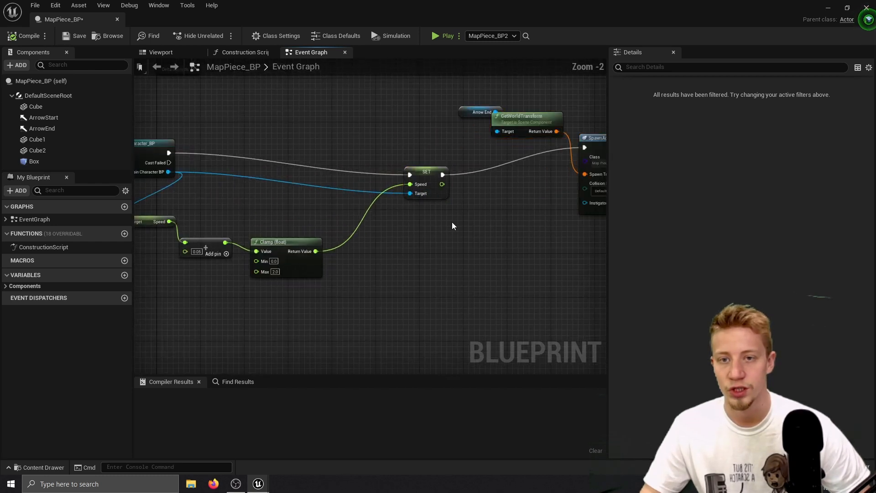
{"action": "left_click_drag", "start_coordinate": [415, 162], "coordinate": [339, 163]}
{"action": "left_click_drag", "start_coordinate": [427, 171], "coordinate": [372, 166]}
- Add a Get Speed Animation node from the cast's As Main Character BP output in MapPiece_BP
{"action": "right_click_drag", "start_coordinate": [413, 207], "coordinate": [486, 197]}
{"action": "left_click_drag", "start_coordinate": [281, 178], "coordinate": [515, 231]}
{"action": "type", "text": "speed"}
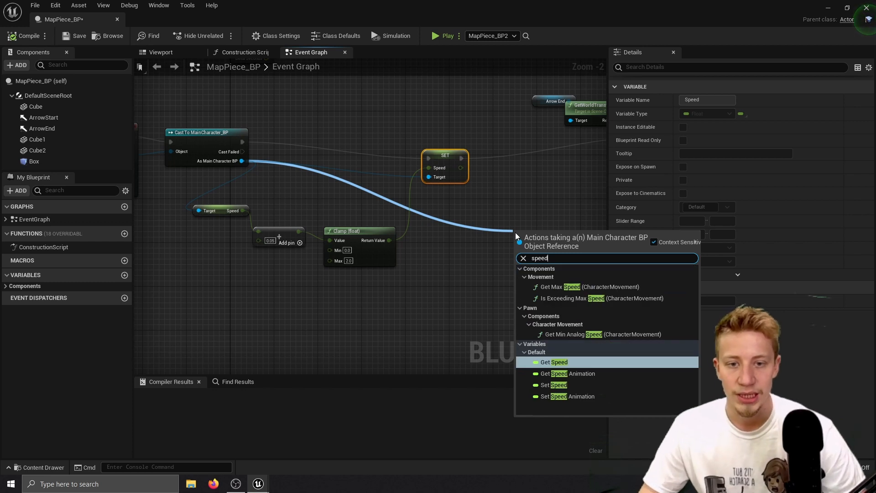
{"action": "key", "text": "Down"}
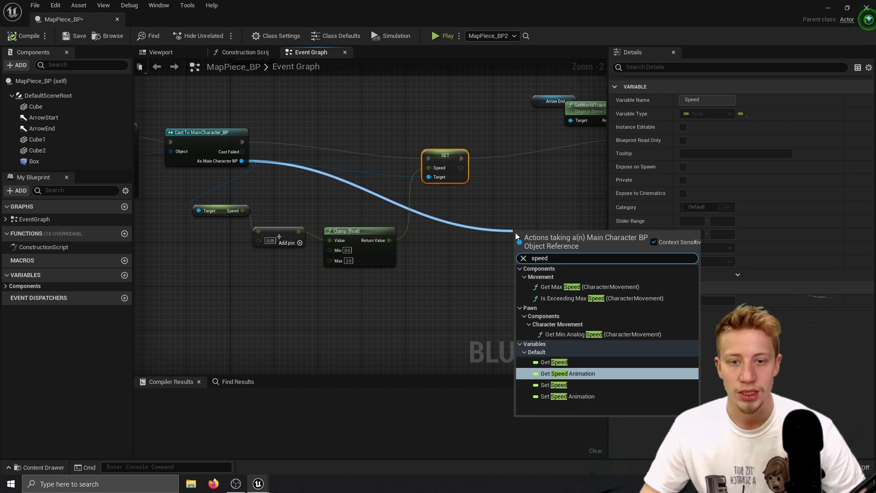
{"action": "key", "text": "Return"}
- Add a Set Speed Animation node from the cast's As Main Character BP output
{"action": "left_click_drag", "start_coordinate": [241, 162], "coordinate": [503, 198]}
{"action": "type", "text": "set speed"}
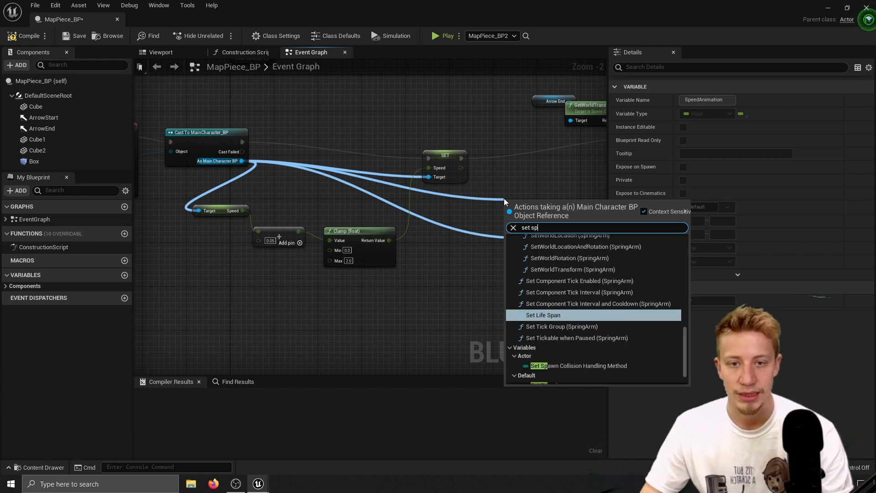
{"action": "key", "text": "Down"}
{"action": "key", "text": "Return"}
{"action": "scroll", "coordinate": [504, 198], "scroll_direction": "up", "scroll_amount": 2}
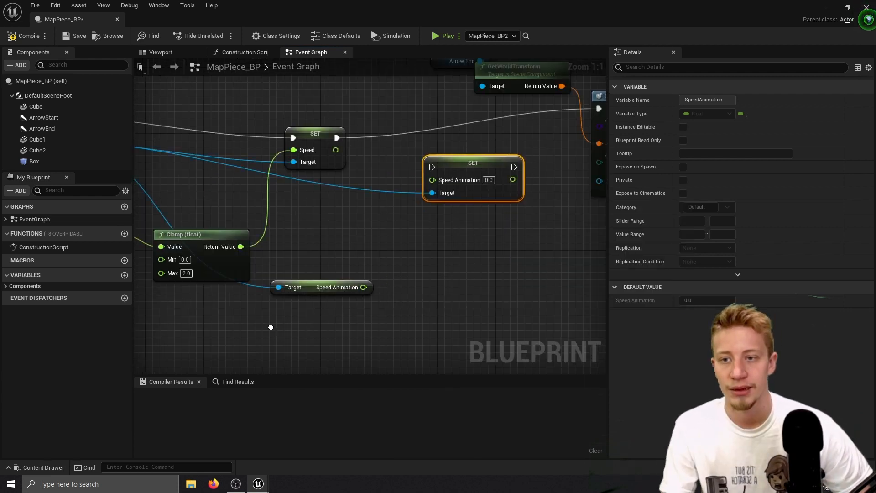
- Add 10 to the Get Speed Animation value with an Add node and feed the result into the Speed Animation SET node
{"action": "right_click_drag", "start_coordinate": [339, 279], "coordinate": [407, 262]}
{"action": "left_click_drag", "start_coordinate": [406, 272], "coordinate": [468, 251]}
{"action": "type", "text": "+"}
{"action": "key", "text": "Return"}
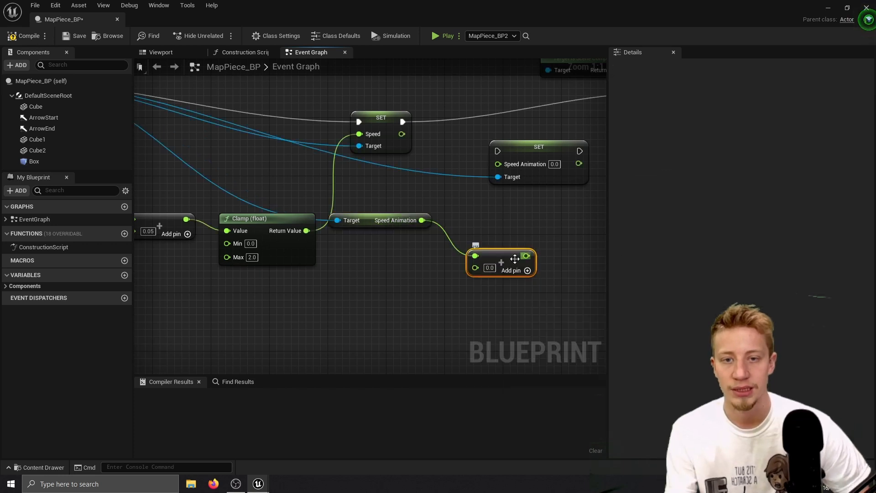
{"action": "left_click", "coordinate": [487, 268]}
{"action": "type", "text": "10"}
{"action": "left_click_drag", "start_coordinate": [525, 255], "coordinate": [498, 164]}
- Wire the Speed Animation SET node's execution between the Speed SET and SpawnActor nodes and compile the blueprint
{"action": "right_click_drag", "start_coordinate": [498, 158], "coordinate": [354, 247]}
{"action": "left_click_drag", "start_coordinate": [354, 244], "coordinate": [256, 212]}
{"action": "key", "text": "F7"}
{"action": "scroll", "coordinate": [256, 212], "scroll_direction": "down", "scroll_amount": 3}
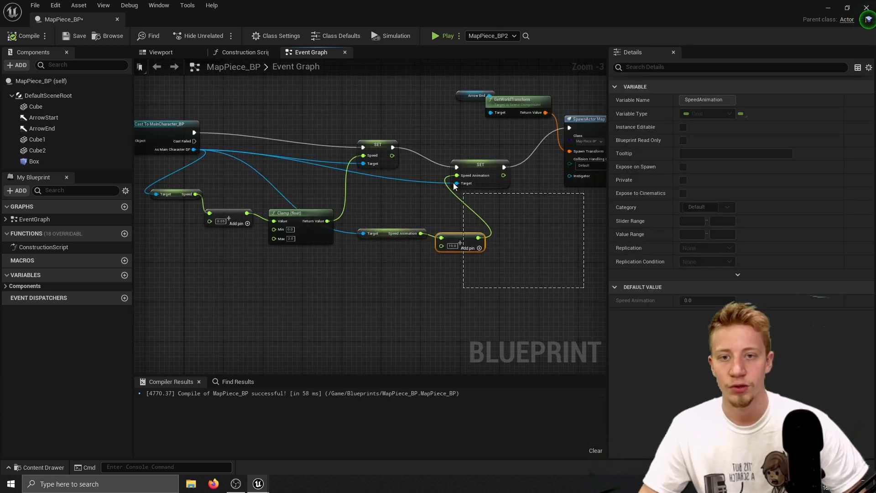
- Group the Speed Animation nodes in a comment titled "Speeding Up animation" and move it below the speed nodes
{"action": "left_click_drag", "start_coordinate": [531, 275], "coordinate": [437, 245]}
{"action": "key", "text": "c"}
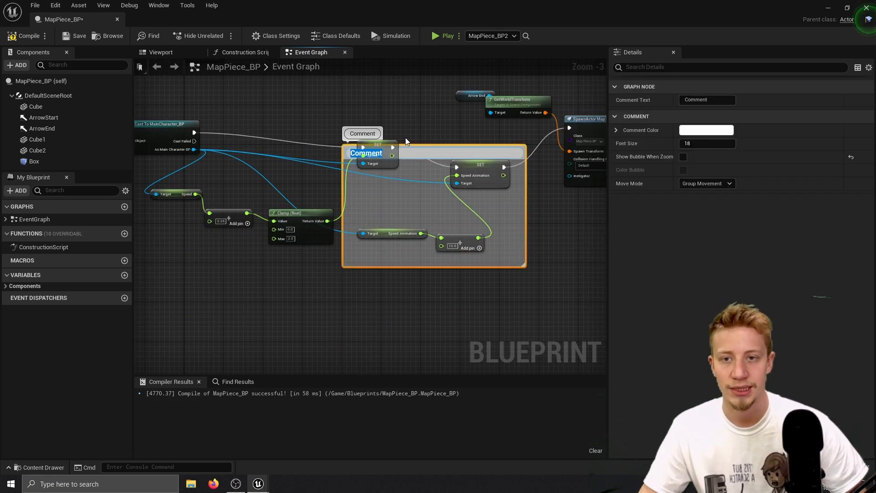
{"action": "scroll", "coordinate": [401, 139], "scroll_direction": "up", "scroll_amount": 2}
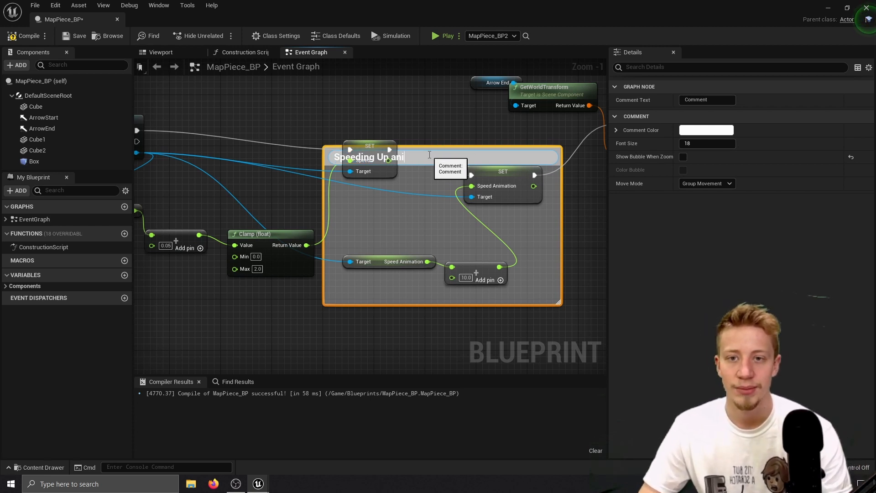
{"action": "type", "text": "Speeding Up animation"}
{"action": "left_click_drag", "start_coordinate": [430, 154], "coordinate": [448, 292]}
{"action": "right_click_drag", "start_coordinate": [381, 147], "coordinate": [521, 167]}
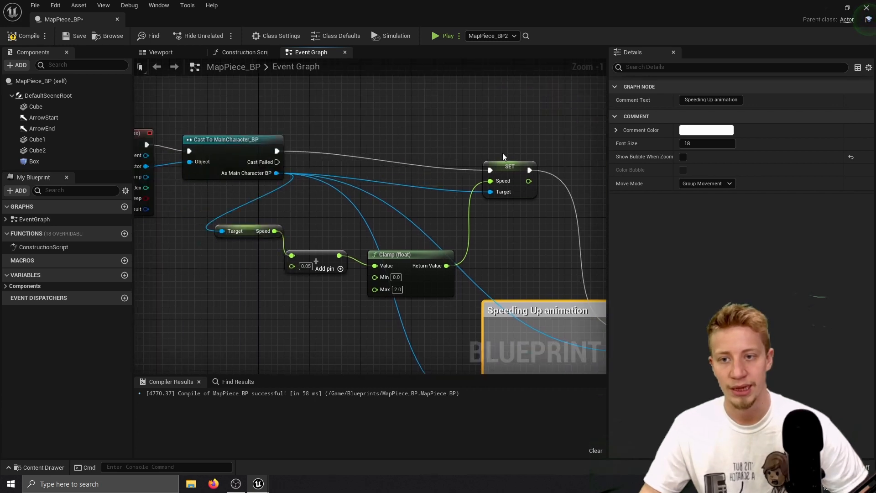
- Group the Get Speed, Add, Clamp and Speed SET nodes in a comment titled "Speeding Up character"
{"action": "scroll", "coordinate": [502, 152], "scroll_direction": "down", "scroll_amount": 2}
{"action": "left_click_drag", "start_coordinate": [416, 172], "coordinate": [231, 160]}
{"action": "right_click_drag", "start_coordinate": [488, 210], "coordinate": [331, 166]}
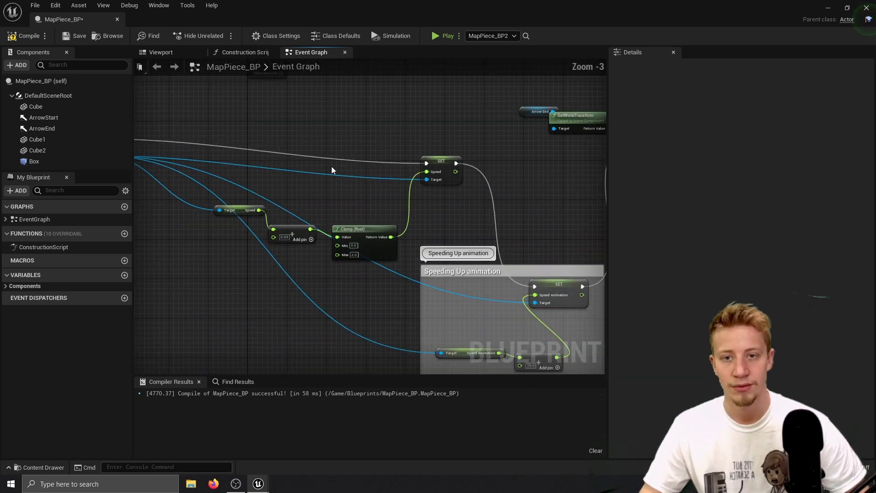
{"action": "left_click_drag", "start_coordinate": [217, 239], "coordinate": [220, 234]}
{"action": "type", "text": "cSpeeding Up character"}
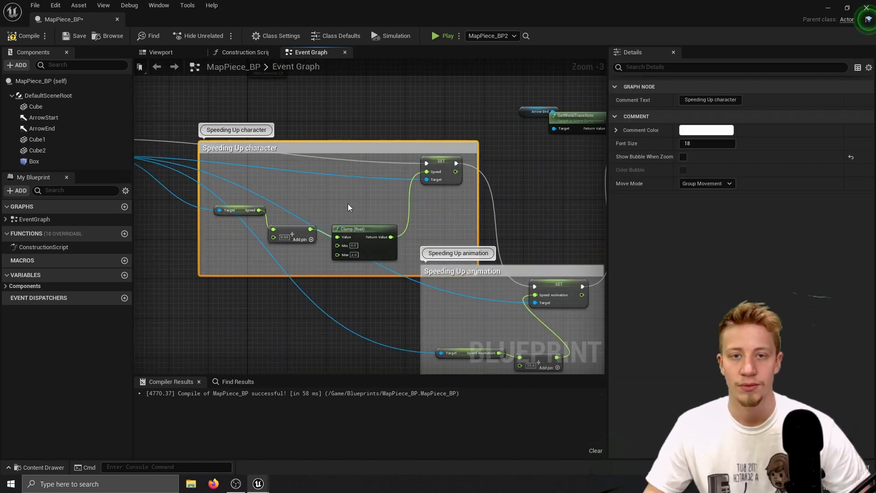
- Group the Arrow End, GetWorldTransform and SpawnActor nodes in a comment titled "Spawn new piece" and compile the blueprint
{"action": "right_click_drag", "start_coordinate": [347, 203], "coordinate": [360, 212]}
{"action": "scroll", "coordinate": [361, 212], "scroll_direction": "down", "scroll_amount": 1}
{"action": "left_click_drag", "start_coordinate": [424, 250], "coordinate": [302, 135]}
{"action": "type", "text": "c"}
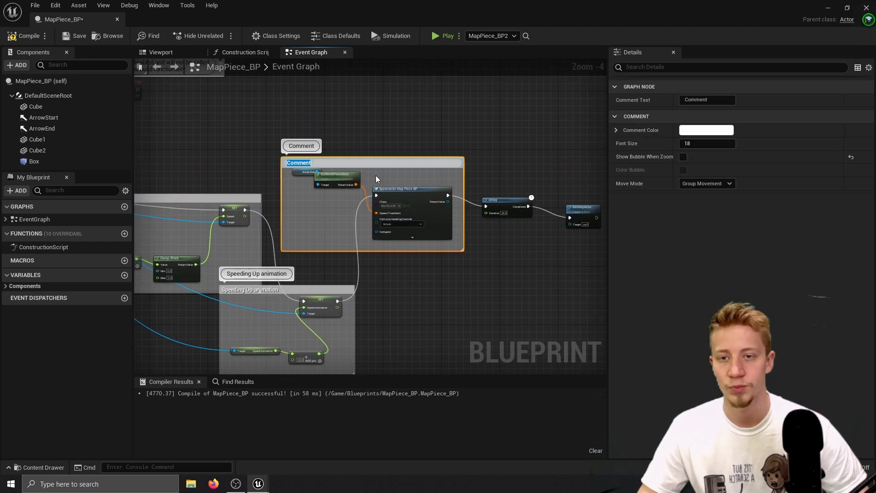
{"action": "type", "text": "Spawn new"}
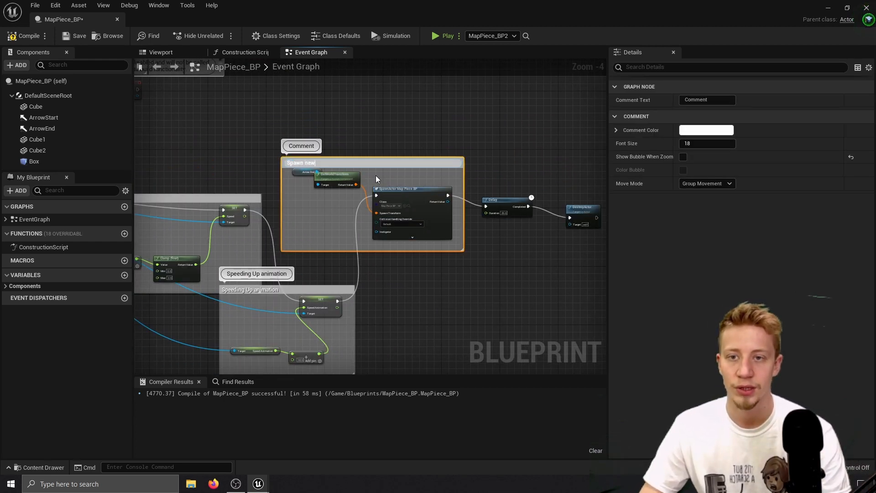
{"action": "type", "text": " pi"}
{"action": "left_click", "coordinate": [489, 237]}
{"action": "scroll", "coordinate": [489, 236], "scroll_direction": "up", "scroll_amount": 2}
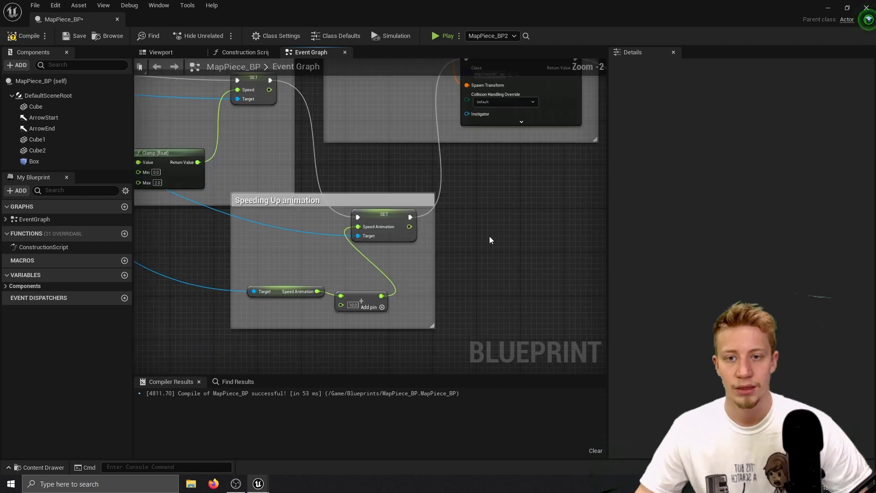
- Open Rick_AnimBP's event graph and add a SET Speed Anim node executed after the Can Jump SET node
{"action": "left_click", "coordinate": [865, 9]}
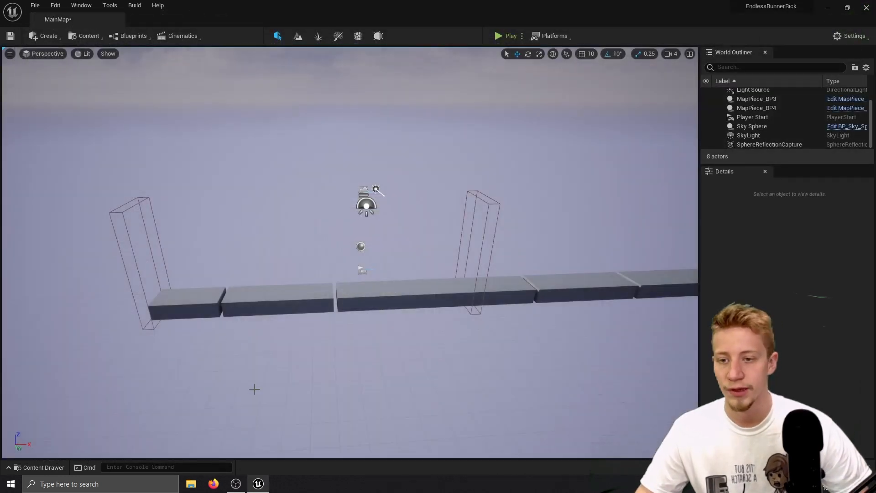
{"action": "key", "text": "ctrl+space"}
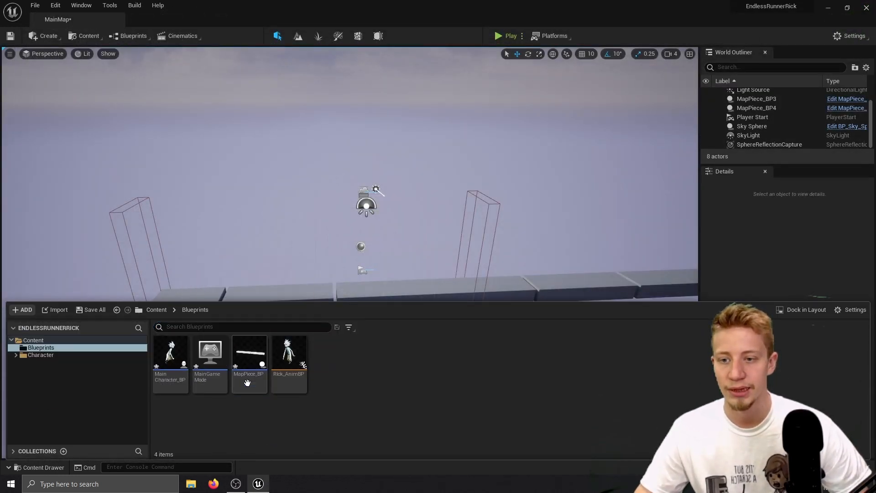
{"action": "double_click", "coordinate": [289, 355]}
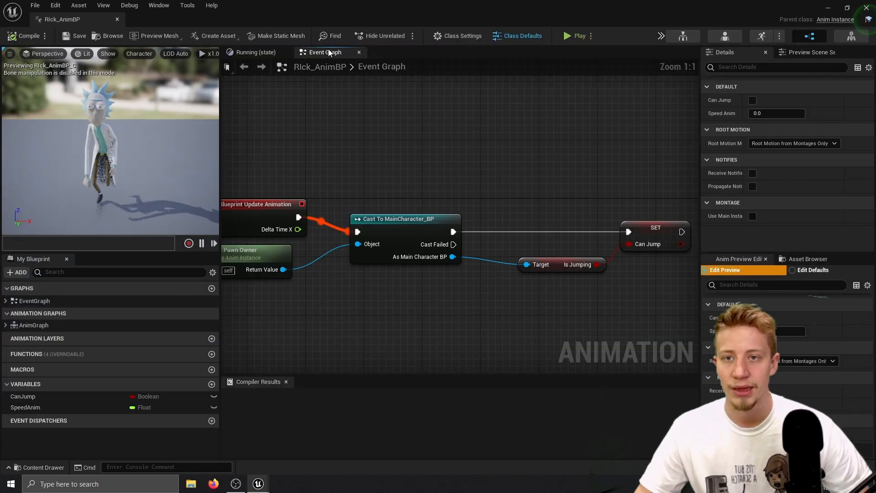
{"action": "right_click_drag", "start_coordinate": [485, 159], "coordinate": [384, 202]}
{"action": "left_click_drag", "start_coordinate": [25, 407], "coordinate": [404, 336]}
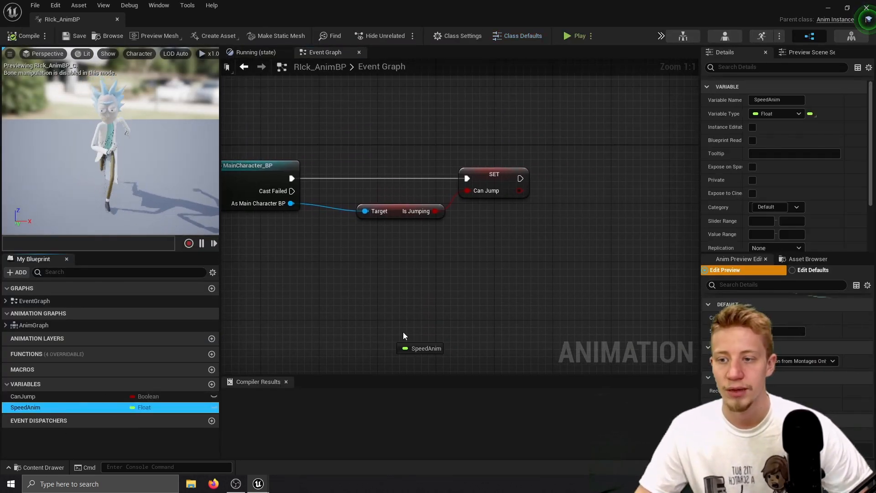
{"action": "left_click_drag", "start_coordinate": [520, 179], "coordinate": [520, 179]}
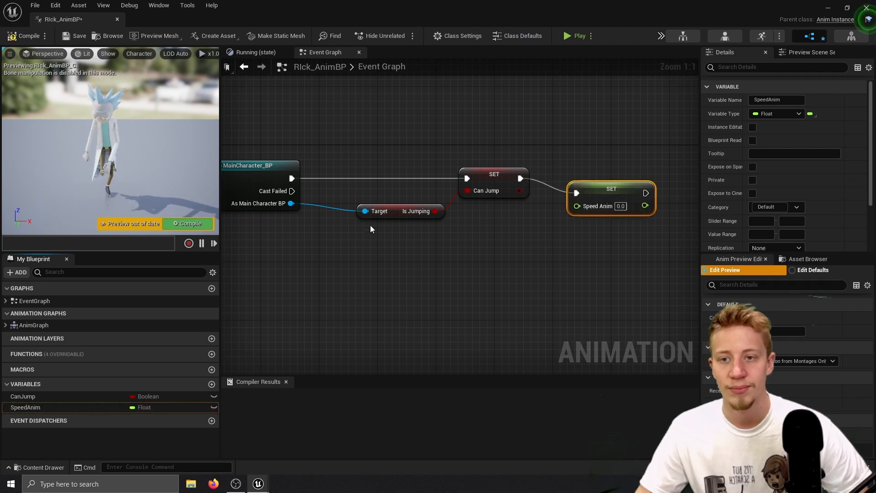
- Get Speed Animation from the cast's As Main Character BP output and connect it to the SET node's Speed Anim input
{"action": "left_click_drag", "start_coordinate": [292, 207], "coordinate": [369, 270]}
{"action": "type", "text": "s"}
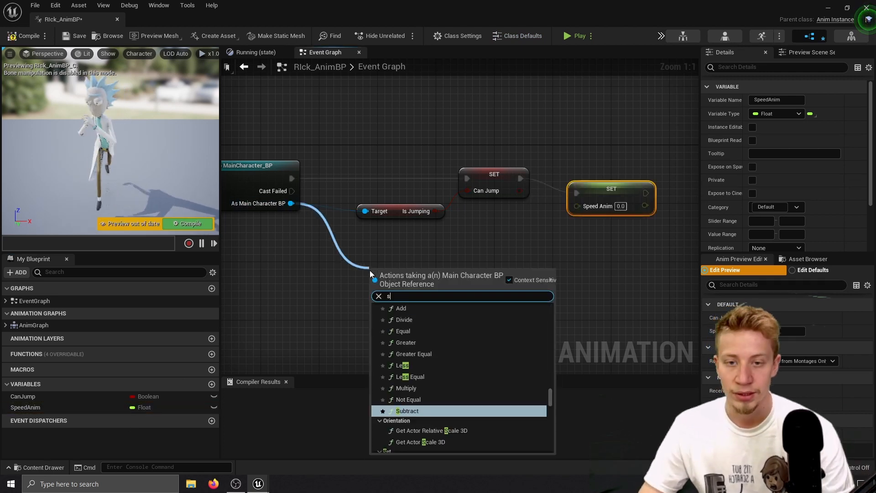
{"action": "type", "text": "pee"}
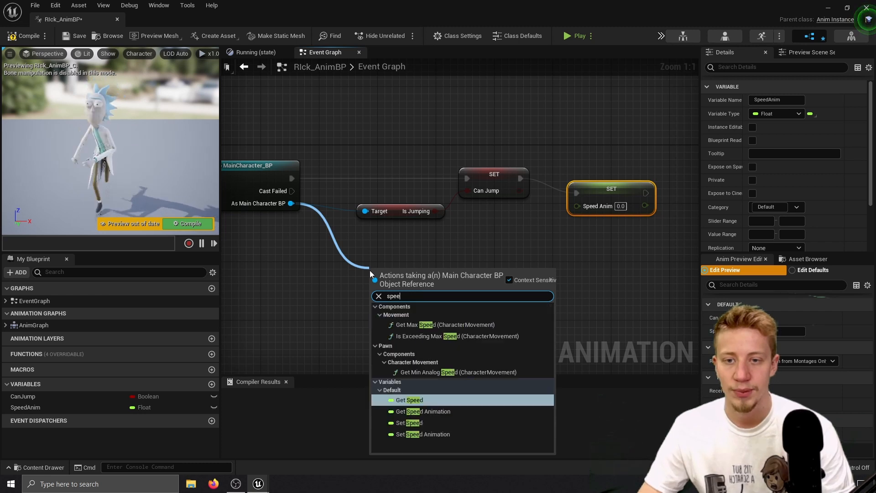
{"action": "type", "text": "d ani"}
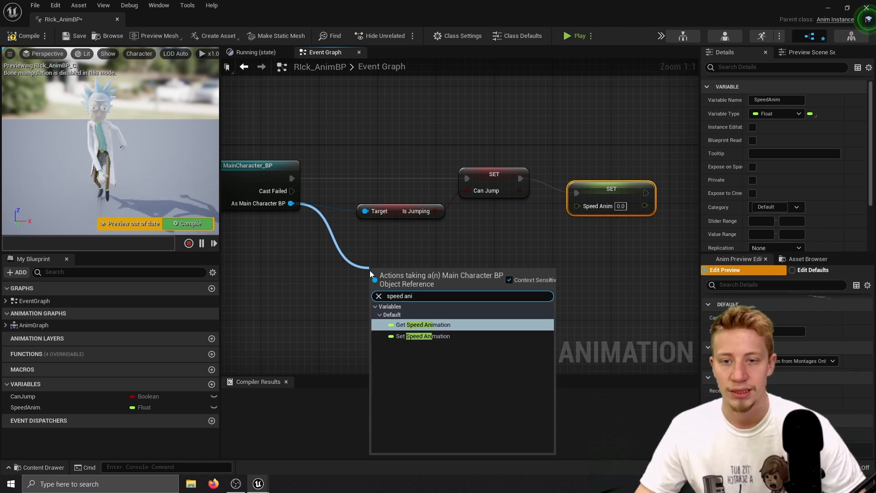
{"action": "key", "text": "Return"}
{"action": "left_click_drag", "start_coordinate": [453, 276], "coordinate": [602, 209]}
{"action": "left_click_drag", "start_coordinate": [602, 209], "coordinate": [602, 209]}
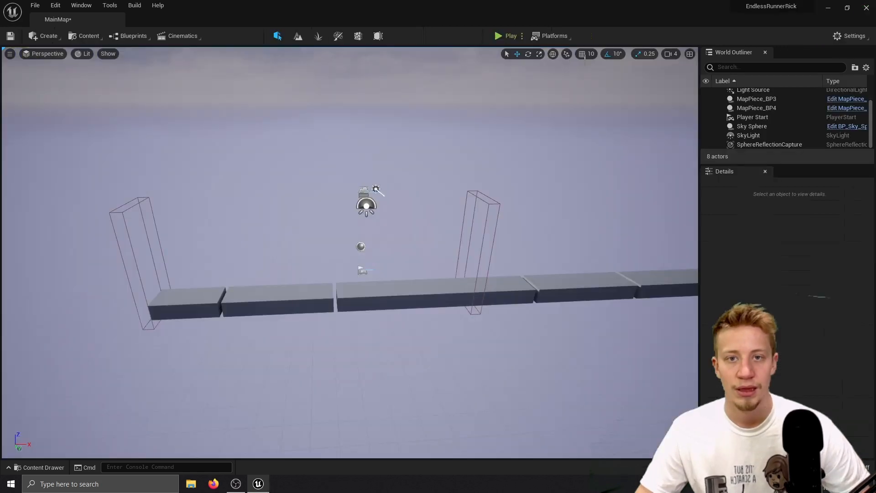
- Play the level and jump several times to check the character's running speed and animation
{"action": "left_click", "coordinate": [497, 37]}
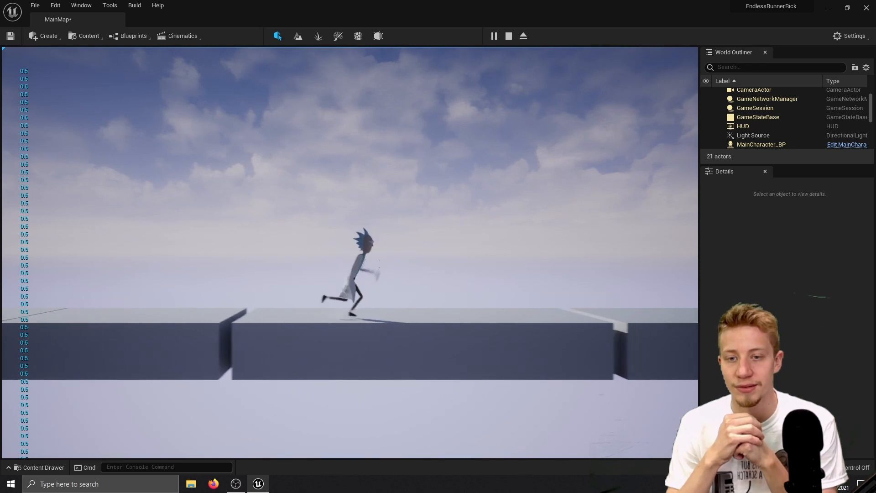
{"action": "key", "text": "space"}
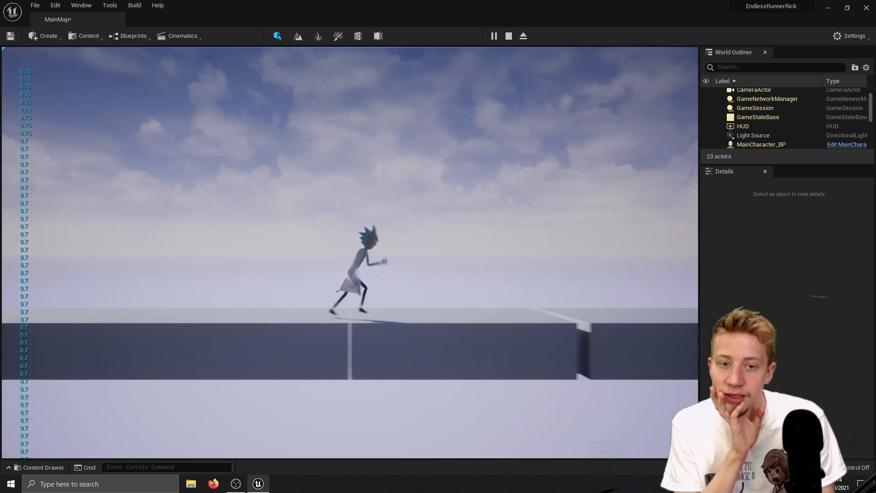
{"action": "key", "text": "space"}
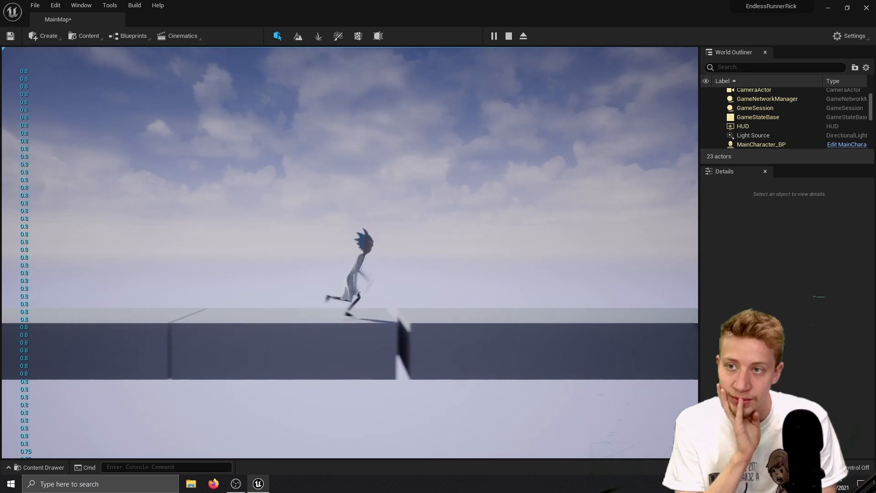
{"action": "key", "text": "space"}
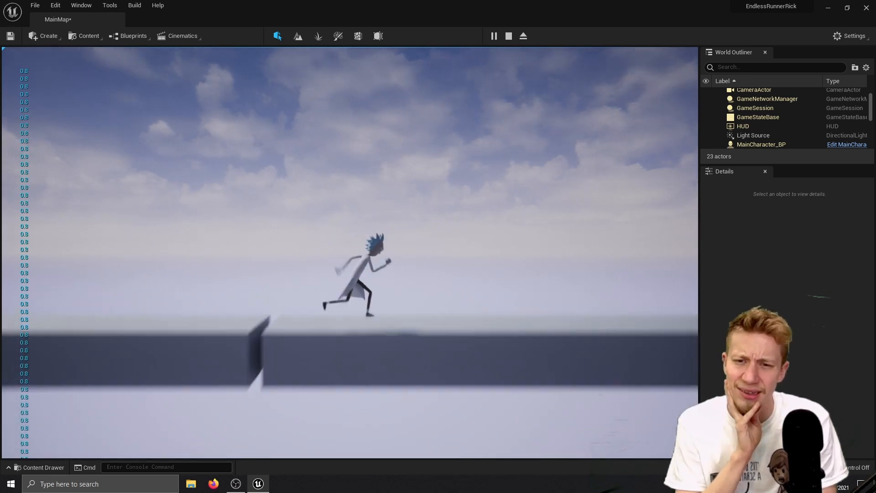
{"action": "key", "text": "space"}
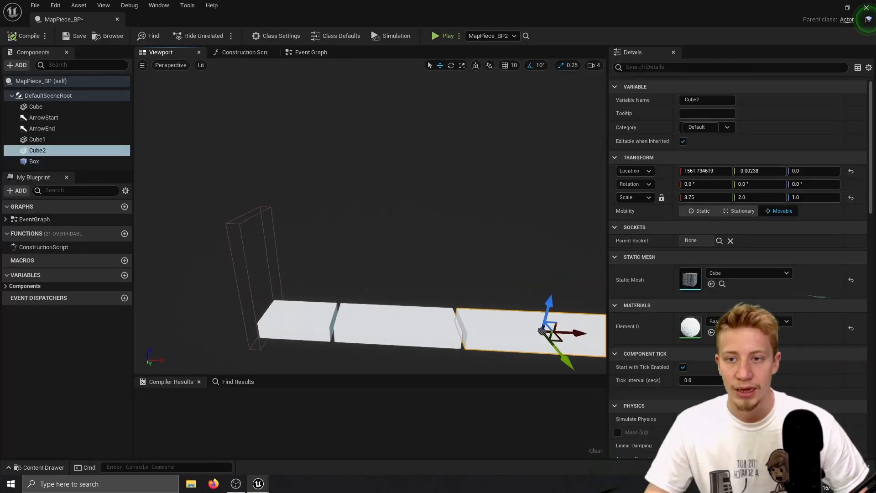
- Add a TextRender component under Cube2 in MapPiece_BP and raise it above the platforms to about Z 566
{"action": "right_click_drag", "start_coordinate": [384, 252], "coordinate": [384, 252]}
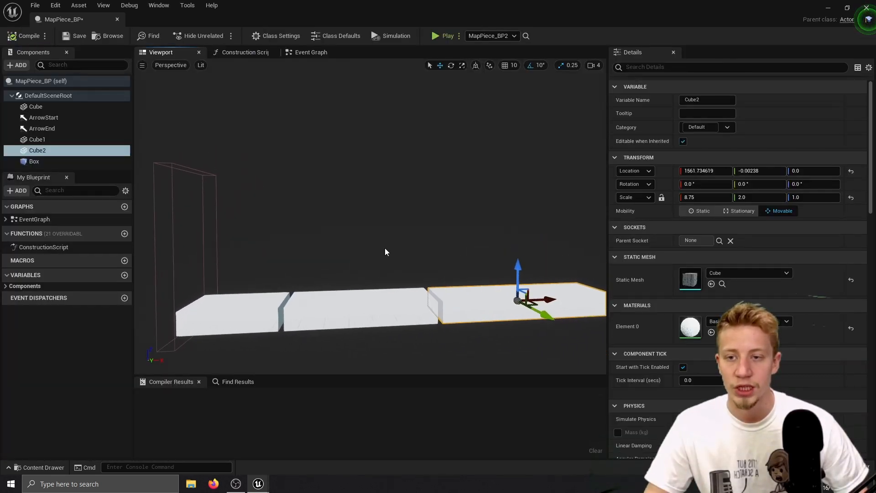
{"action": "left_click", "coordinate": [18, 64]}
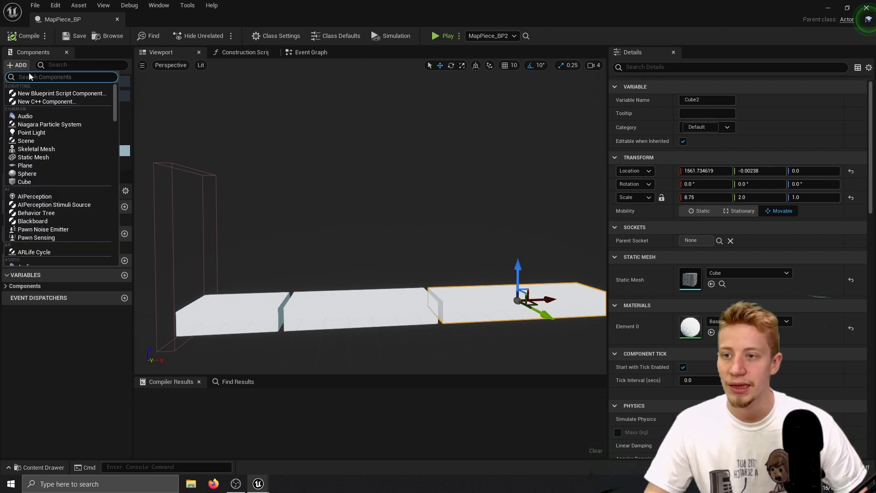
{"action": "type", "text": "text"}
{"action": "key", "text": "Return"}
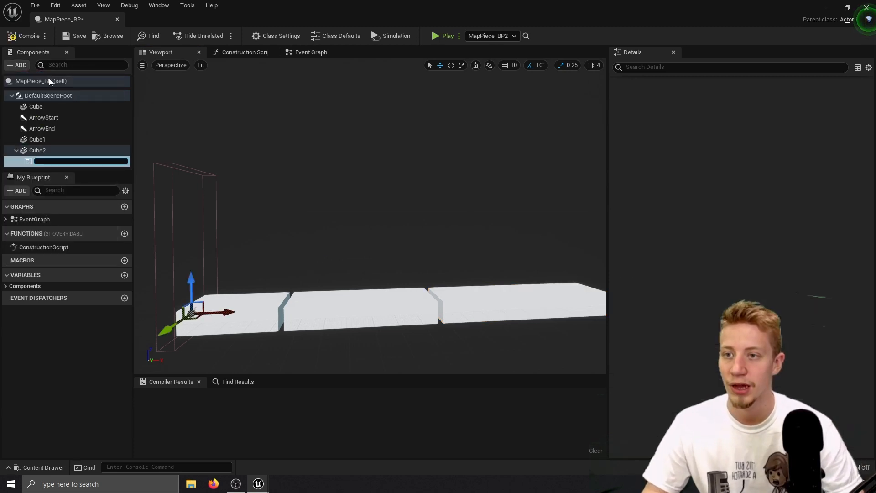
{"action": "left_click_drag", "start_coordinate": [188, 298], "coordinate": [188, 256]}
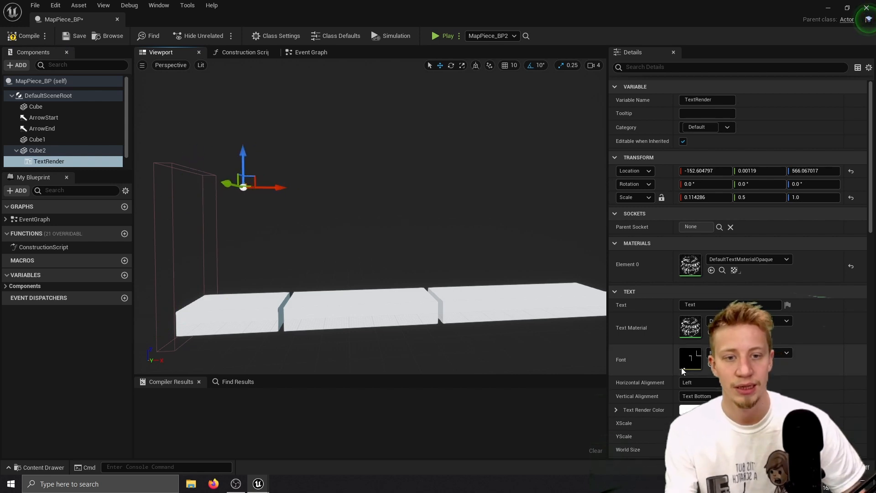
- Set the TextRender's World Size to 100, rotate it to face the side view, reposition it along the platforms and compile
{"action": "scroll", "coordinate": [804, 277], "scroll_direction": "down", "scroll_amount": 10}
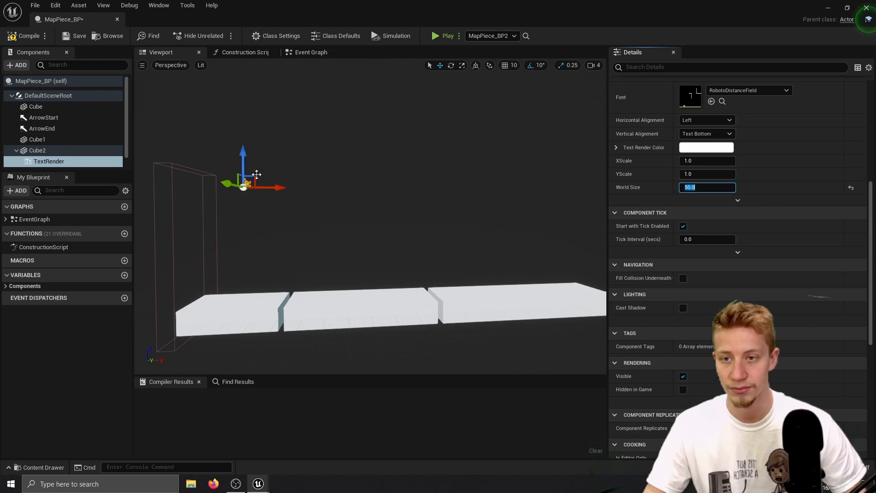
{"action": "right_click_drag", "start_coordinate": [256, 174], "coordinate": [313, 180]}
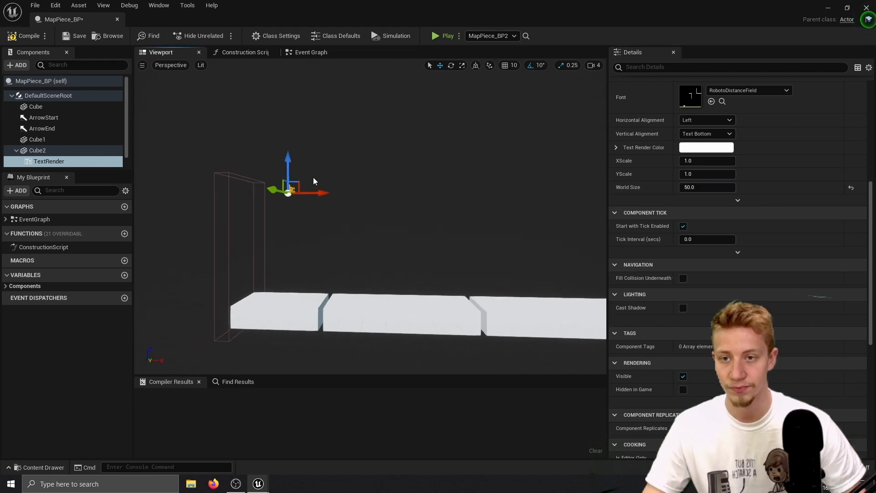
{"action": "key", "text": "e"}
{"action": "left_click_drag", "start_coordinate": [303, 188], "coordinate": [271, 188]}
{"action": "left_click_drag", "start_coordinate": [271, 188], "coordinate": [257, 188]}
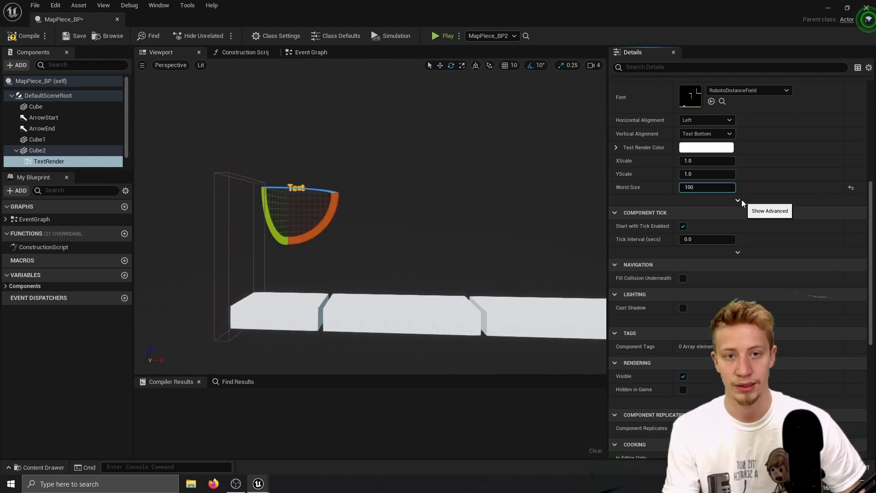
{"action": "right_click_drag", "start_coordinate": [273, 176], "coordinate": [272, 177]}
{"action": "right_click_drag", "start_coordinate": [272, 177], "coordinate": [268, 185]}
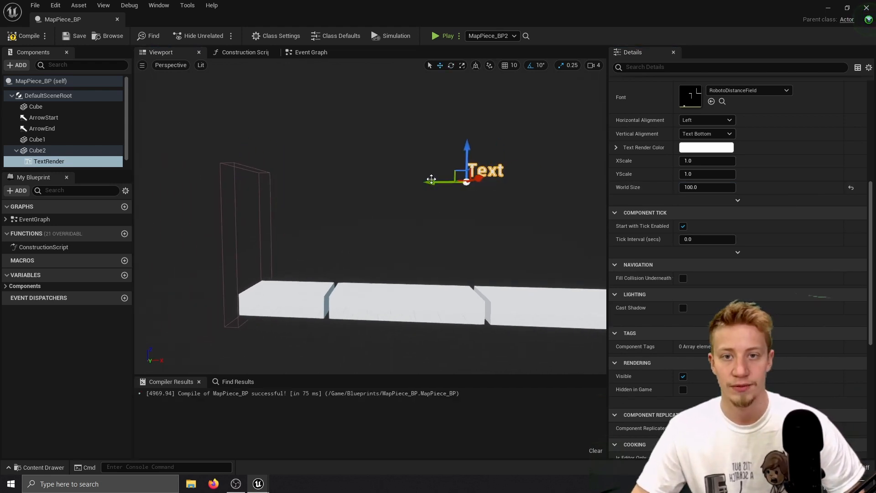
- Add an Event BeginPlay node to an empty area of MapPiece_BP's Event Graph
{"action": "left_click", "coordinate": [310, 52]}
{"action": "right_click", "coordinate": [357, 240]}
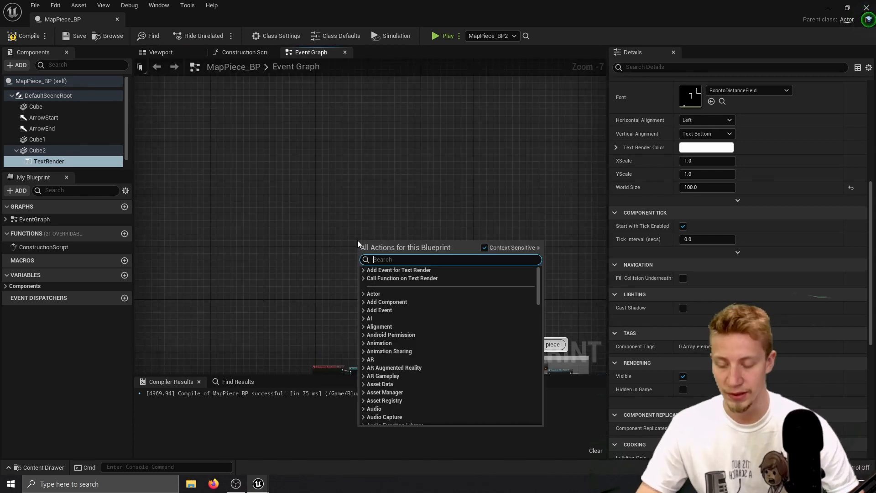
{"action": "type", "text": "event begin"}
{"action": "key", "text": "Return"}
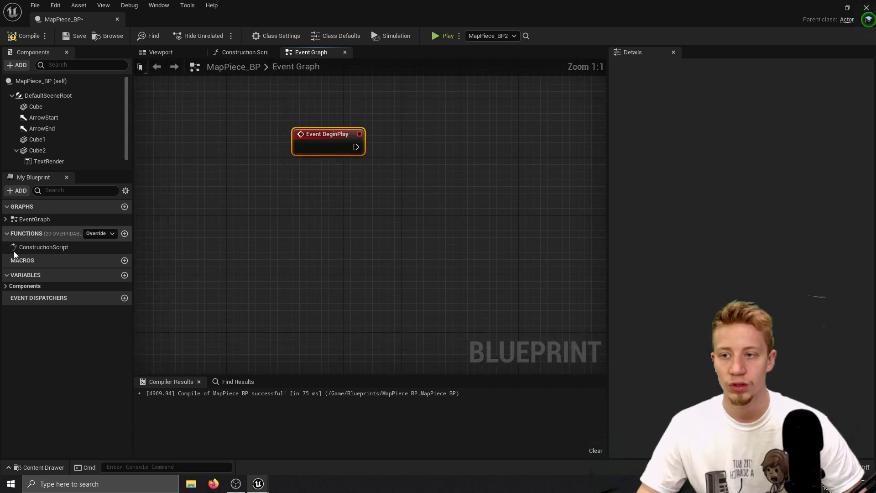
- Place a Text Render reference below Event BeginPlay and add a Set Text node targeting it
{"action": "right_click_drag", "start_coordinate": [307, 174], "coordinate": [193, 161]}
{"action": "left_click_drag", "start_coordinate": [48, 163], "coordinate": [222, 181]}
{"action": "left_click", "coordinate": [29, 162]}
{"action": "left_click_drag", "start_coordinate": [56, 158], "coordinate": [49, 97]}
{"action": "left_click", "coordinate": [73, 117]}
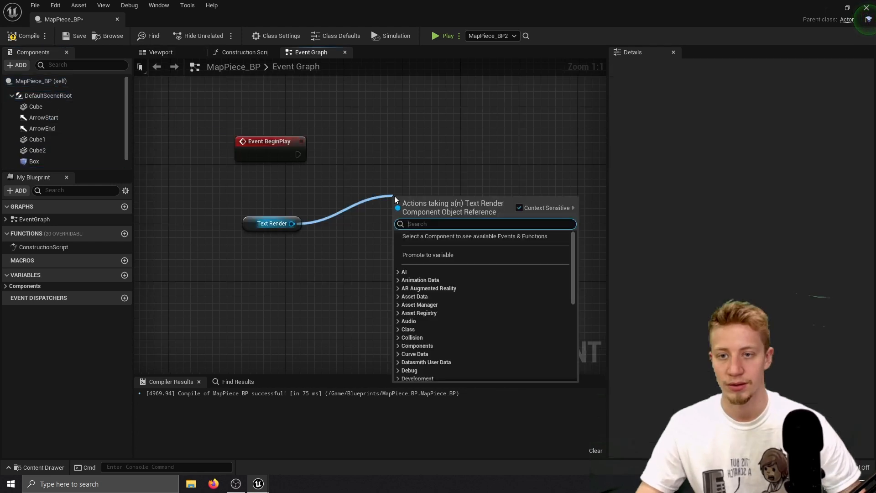
{"action": "type", "text": "set text"}
{"action": "key", "text": "Down"}
{"action": "key", "text": "Down"}
{"action": "key", "text": "Down"}
{"action": "key", "text": "Down"}
{"action": "key", "text": "Down"}
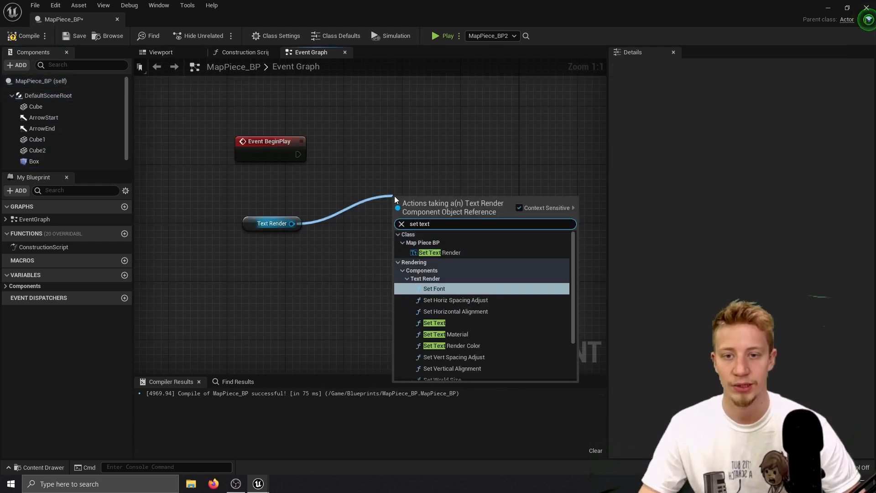
{"action": "key", "text": "Up"}
{"action": "key", "text": "Return"}
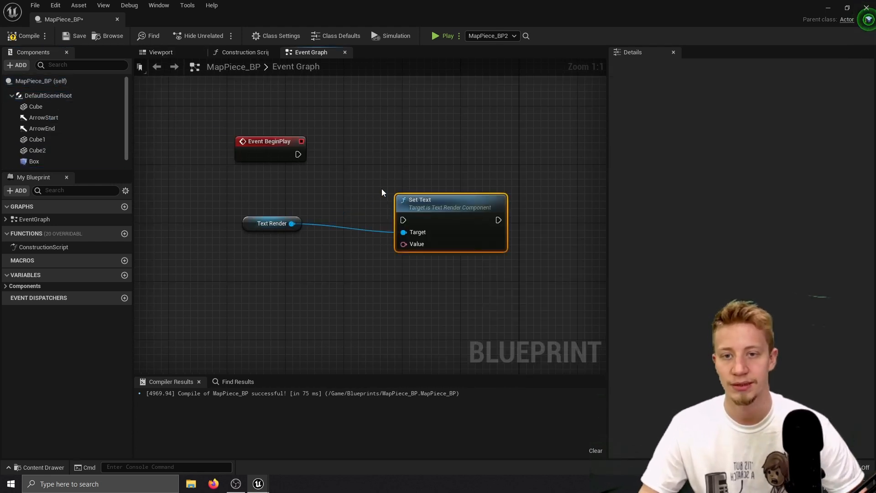
- Create a variable named Score in MapPiece_BP and make it an Integer
{"action": "right_click_drag", "start_coordinate": [317, 300], "coordinate": [313, 260]}
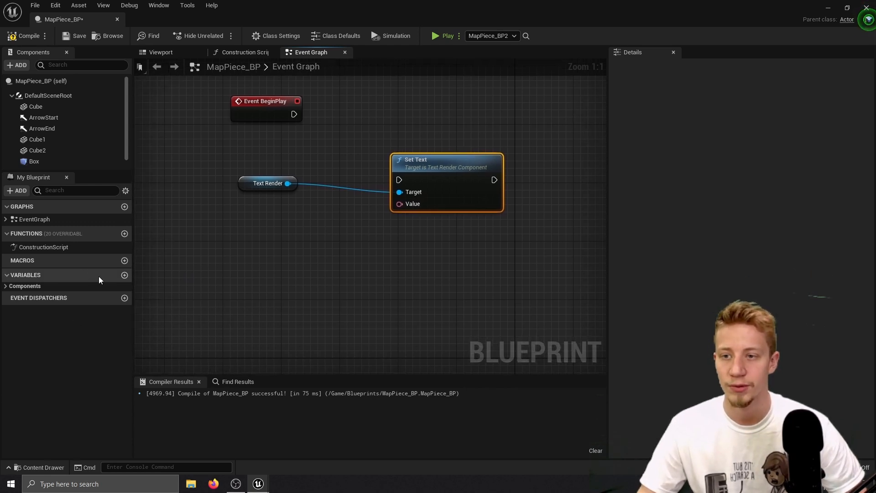
{"action": "left_click", "coordinate": [120, 275]}
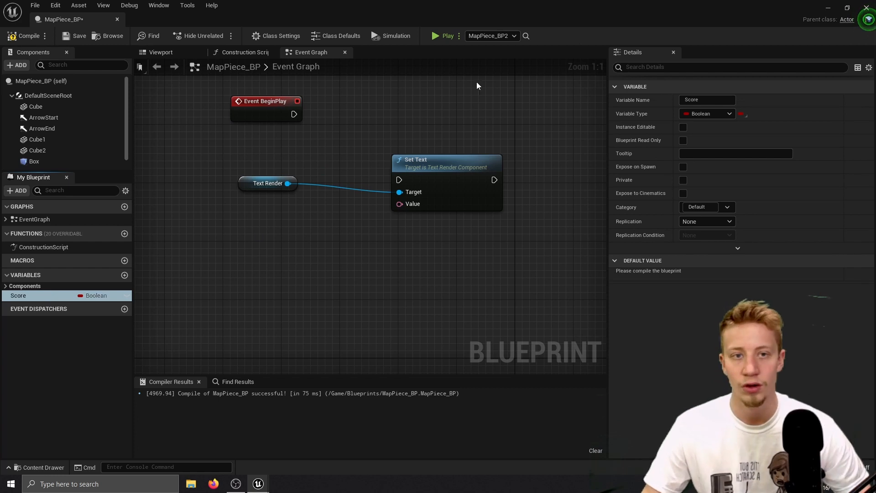
{"action": "left_click", "coordinate": [722, 113]}
{"action": "left_click", "coordinate": [717, 159]}
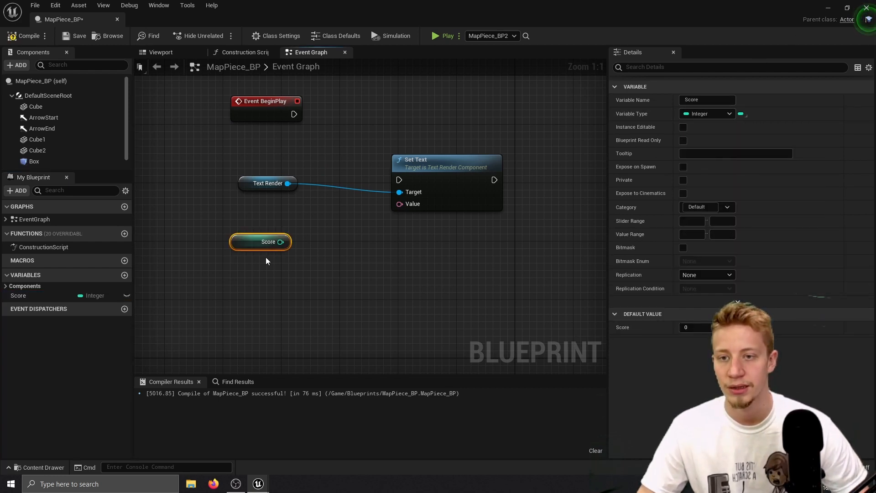
- Feed Score through ToText (integer) with Minimum Integral Digits 2 into Set Text's Value, connect Event BeginPlay to Set Text and compile
{"action": "left_click_drag", "start_coordinate": [441, 208], "coordinate": [403, 206]}
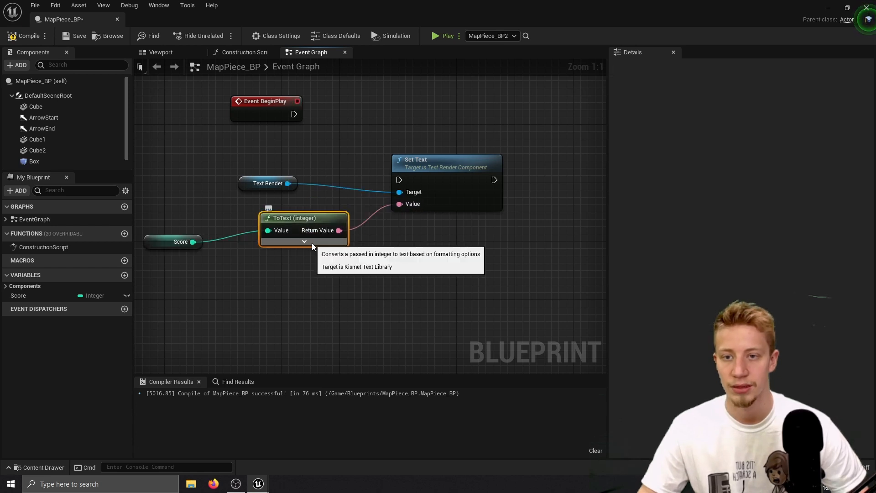
{"action": "left_click", "coordinate": [311, 242]}
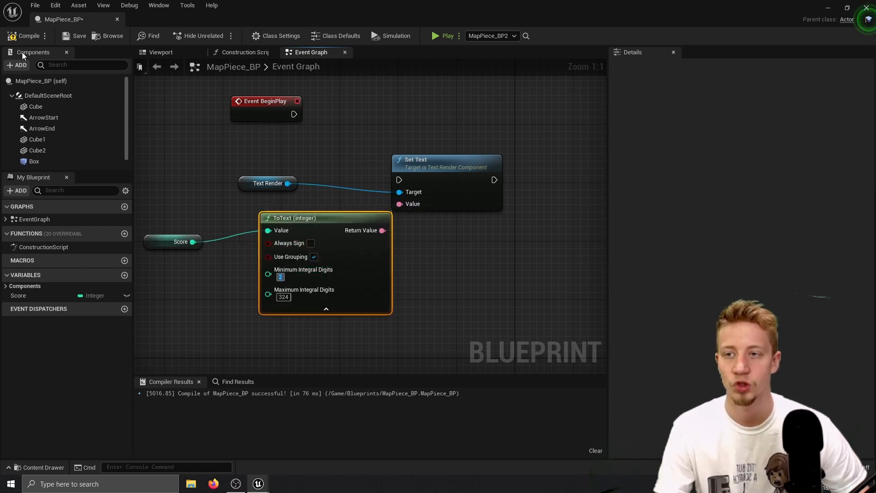
{"action": "left_click_drag", "start_coordinate": [292, 212], "coordinate": [397, 277]}
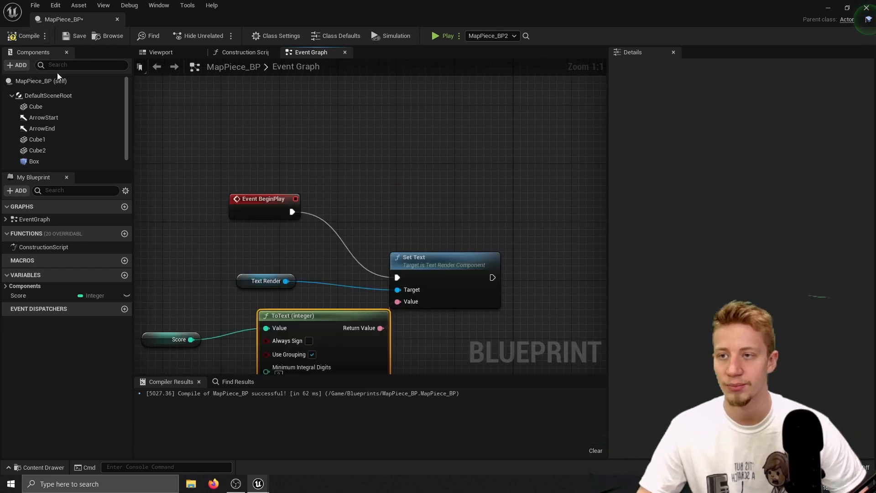
{"action": "left_click", "coordinate": [23, 36]}
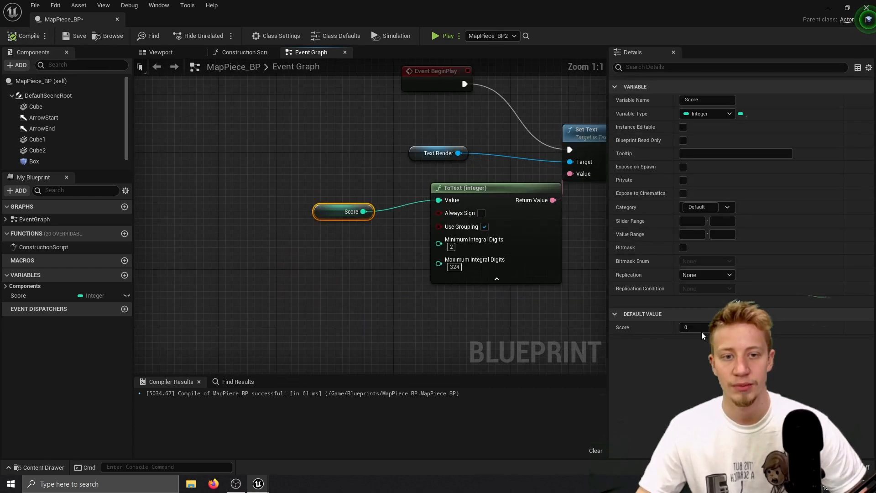
- Make room after SpawnActor Map Piece BP and add a SET Score node targeting the spawned actor's Return Value
{"action": "right_click_drag", "start_coordinate": [456, 359], "coordinate": [297, 59]}
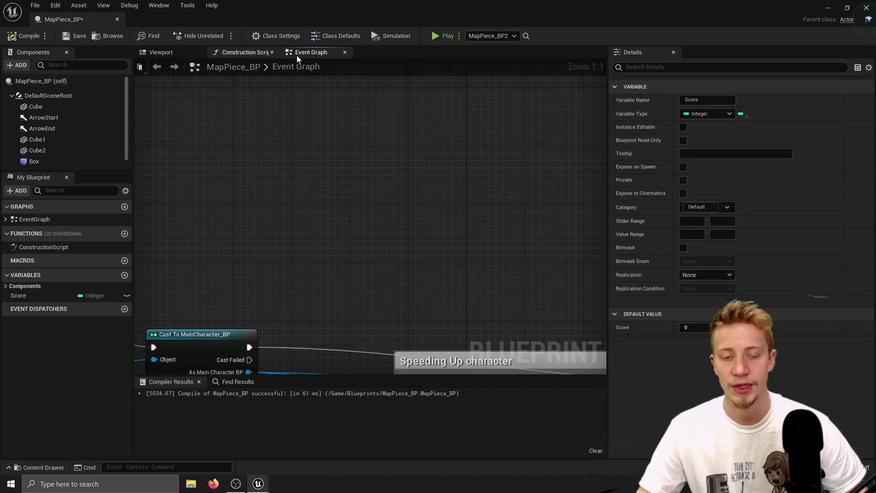
{"action": "right_click_drag", "start_coordinate": [506, 338], "coordinate": [256, 96]}
{"action": "scroll", "coordinate": [255, 96], "scroll_direction": "down", "scroll_amount": 4}
{"action": "right_click_drag", "start_coordinate": [556, 164], "coordinate": [307, 223]}
{"action": "scroll", "coordinate": [323, 182], "scroll_direction": "up", "scroll_amount": 4}
{"action": "right_click_drag", "start_coordinate": [424, 208], "coordinate": [255, 193]}
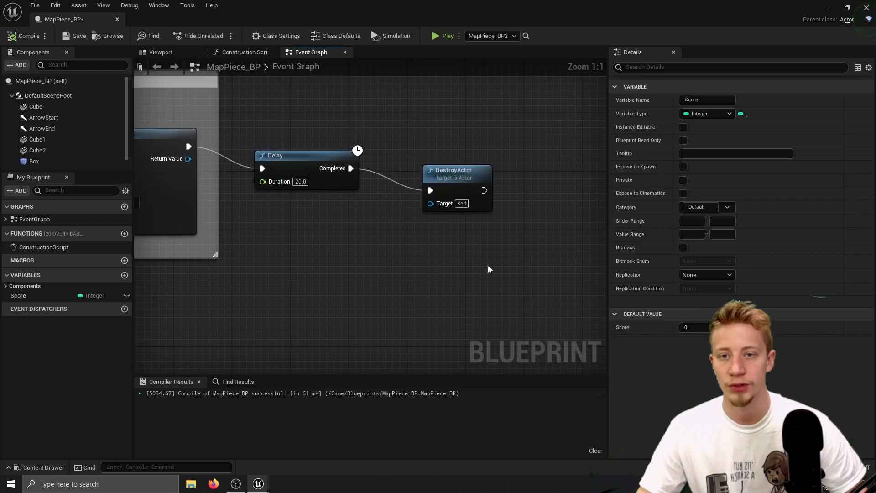
{"action": "left_click_drag", "start_coordinate": [488, 267], "coordinate": [333, 132]}
{"action": "left_click_drag", "start_coordinate": [357, 160], "coordinate": [527, 138]}
{"action": "right_click_drag", "start_coordinate": [306, 163], "coordinate": [519, 181]}
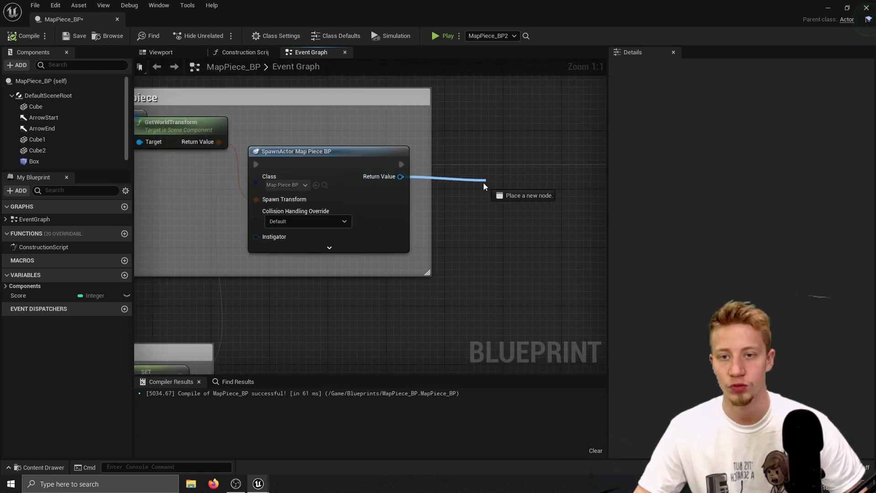
{"action": "left_click_drag", "start_coordinate": [484, 183], "coordinate": [474, 190]}
{"action": "type", "text": "set s"}
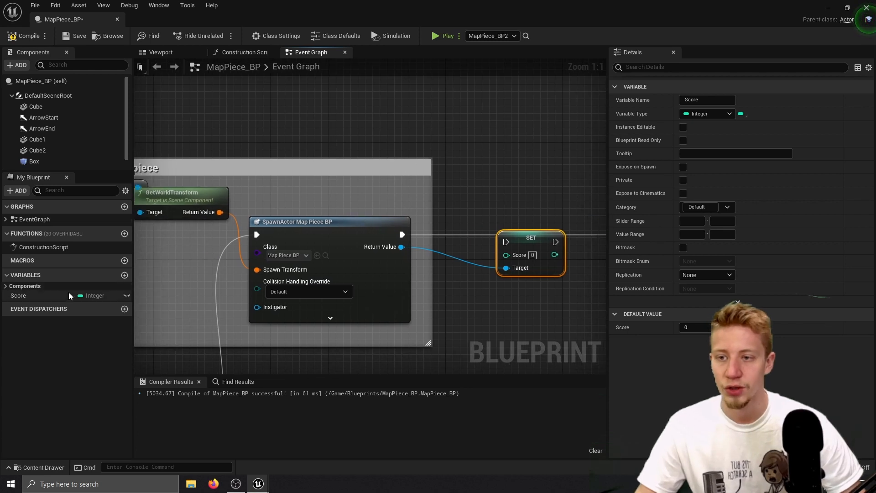
- Add 10 to the current Score, connect the sum to the SET node's Score input and wire SET into the execution flow
{"action": "left_click_drag", "start_coordinate": [69, 296], "coordinate": [396, 135]}
{"action": "left_click", "coordinate": [352, 149]}
{"action": "type", "text": "+"}
{"action": "key", "text": "Return"}
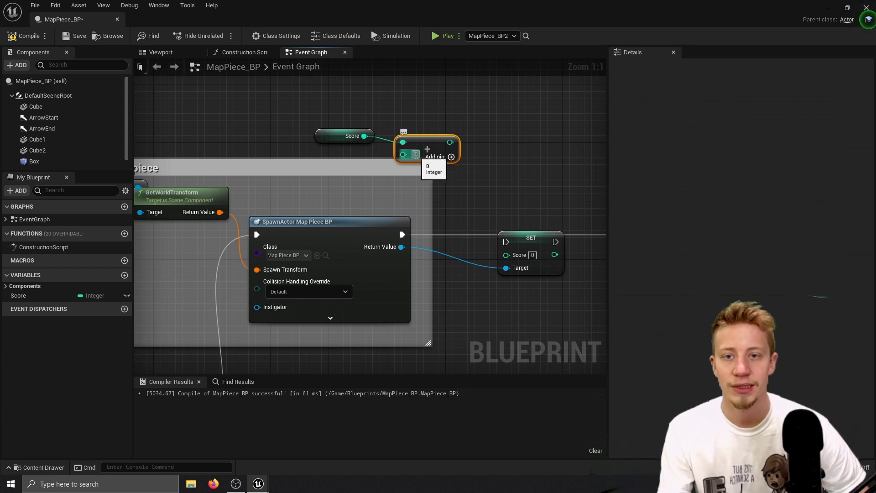
{"action": "left_click_drag", "start_coordinate": [444, 158], "coordinate": [504, 252]}
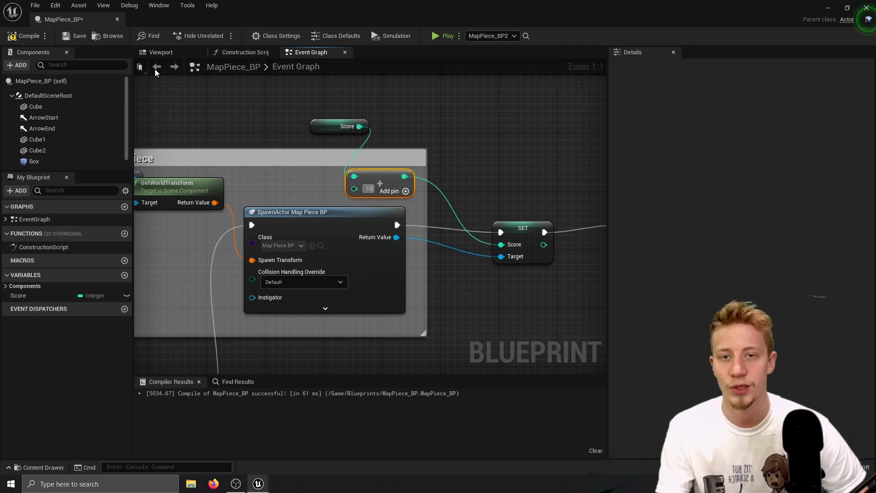
- Set the TextRender's World Size to 200 and lower it toward the platforms in MapPiece_BP's Viewport
{"action": "left_click", "coordinate": [160, 52]}
{"action": "left_click", "coordinate": [693, 361]}
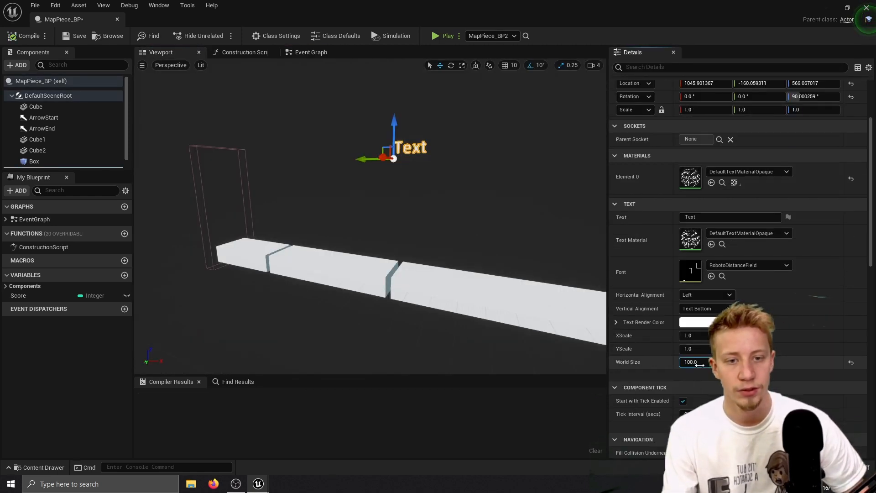
{"action": "type", "text": "200"}
{"action": "key", "text": "Return"}
{"action": "left_click_drag", "start_coordinate": [395, 119], "coordinate": [433, 232]}
{"action": "right_click_drag", "start_coordinate": [433, 231], "coordinate": [502, 242]}
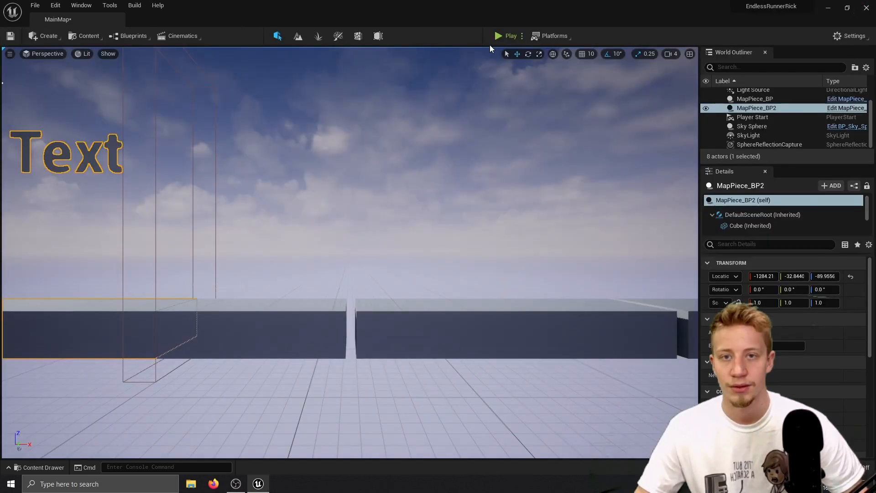
- Play MainMap and jump along the platforms to check the score text on each map piece
{"action": "left_click", "coordinate": [499, 36]}
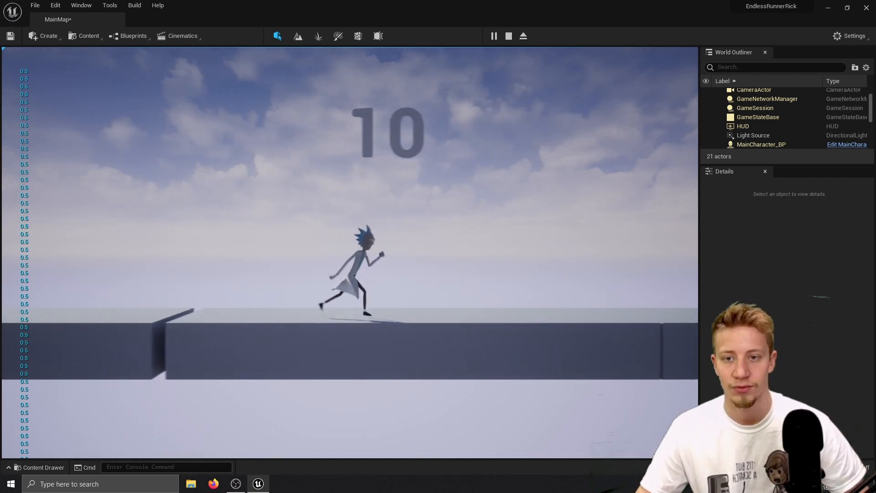
{"action": "key", "text": "space"}
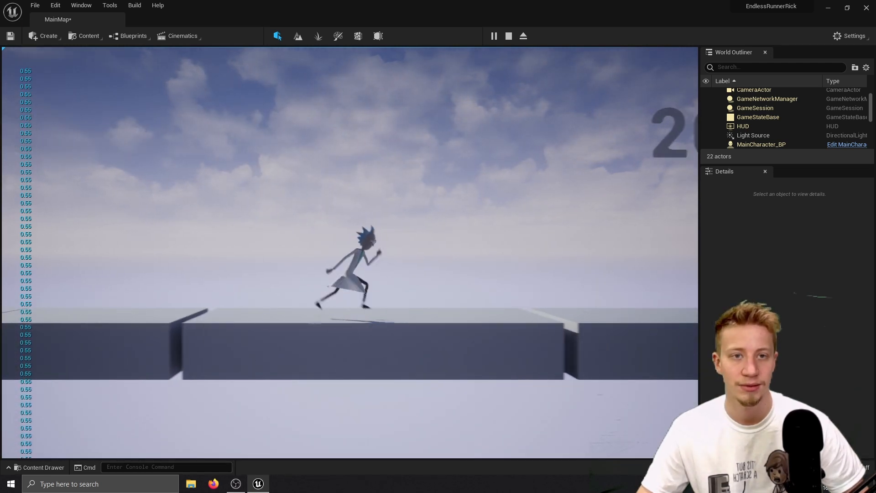
{"action": "key", "text": "Escape"}
- Delete MapPiece_BP2 from the level and save MainMap
{"action": "right_click_drag", "start_coordinate": [286, 212], "coordinate": [371, 297]}
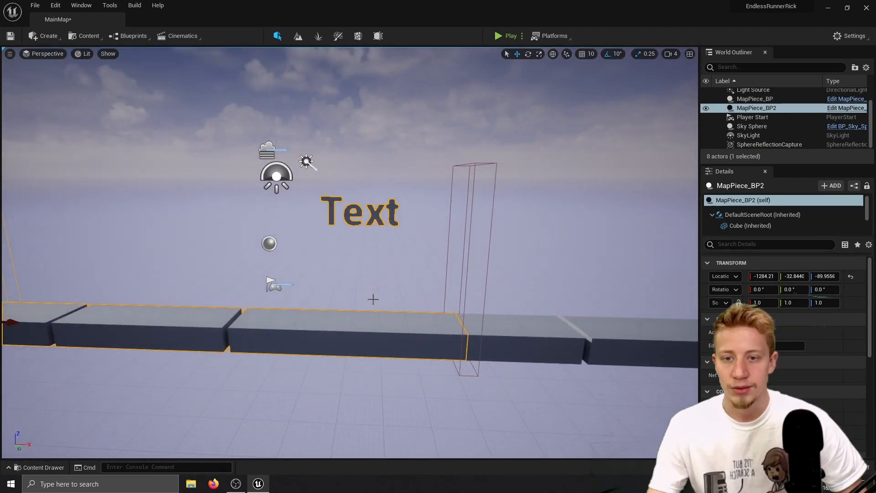
{"action": "key", "text": "Delete"}
{"action": "key", "text": "ctrl+s"}
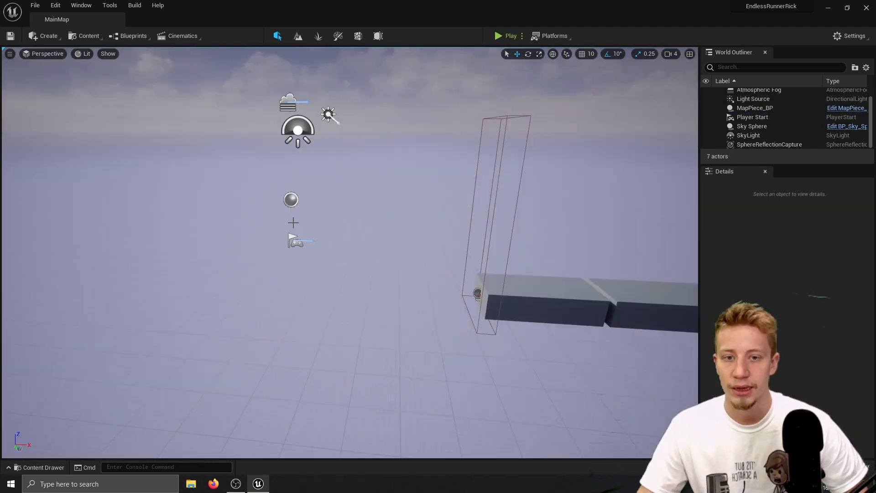
- Add a cube to the level and match its Z location to that of MapPiece_BP
{"action": "right_click_drag", "start_coordinate": [223, 175], "coordinate": [200, 165]}
{"action": "left_click", "coordinate": [48, 36]}
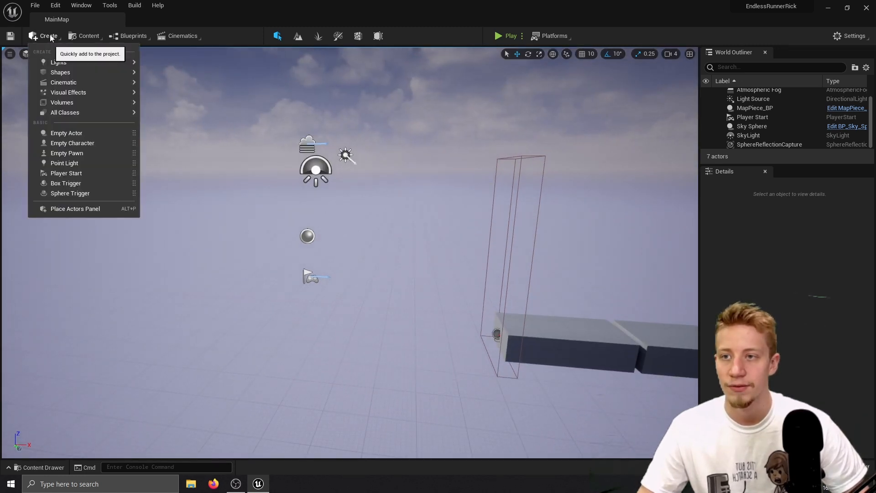
{"action": "mouse_move", "coordinate": [78, 72]}
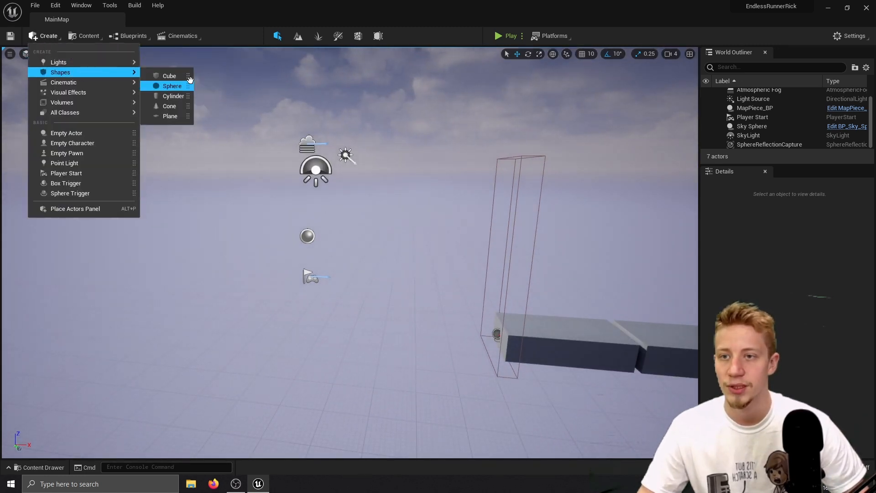
{"action": "left_click", "coordinate": [168, 76]}
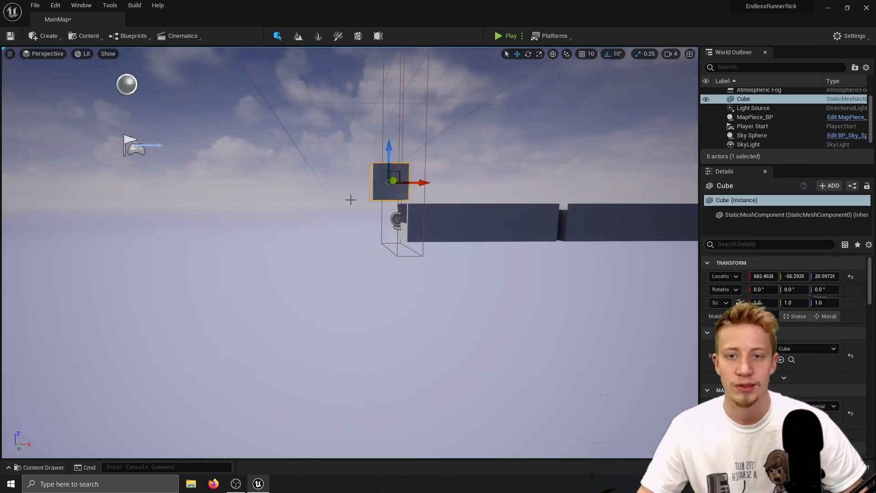
{"action": "left_click", "coordinate": [450, 219]}
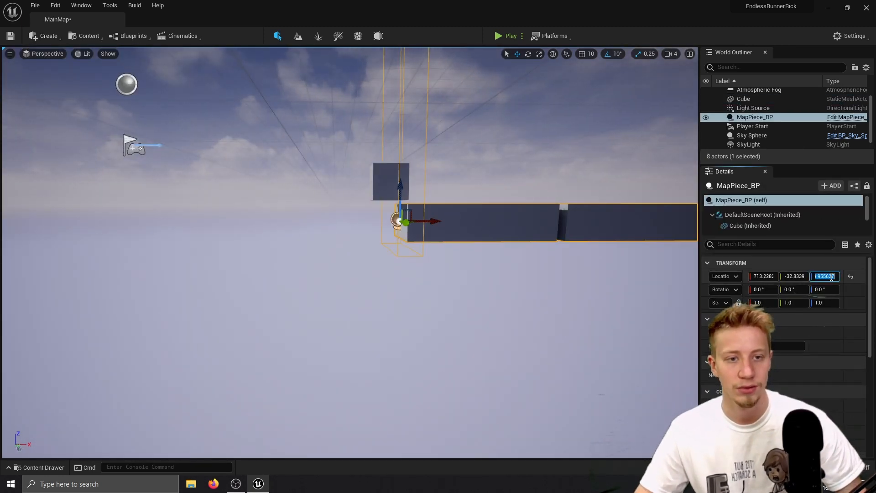
{"action": "left_click", "coordinate": [387, 182]}
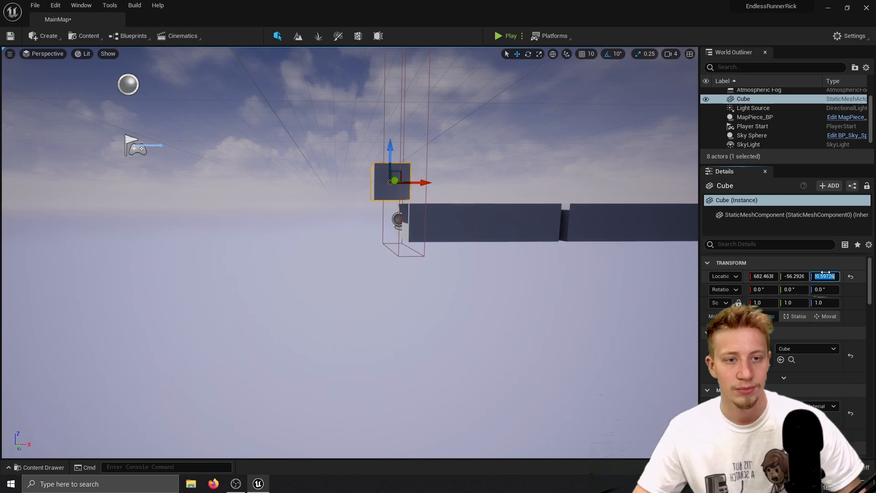
{"action": "key", "text": "Return"}
- Scale the cube to 16.25 in X and 2.75 in Y, and move it to about X -54 before the first map piece
{"action": "right_click_drag", "start_coordinate": [393, 268], "coordinate": [383, 343]}
{"action": "key", "text": "r"}
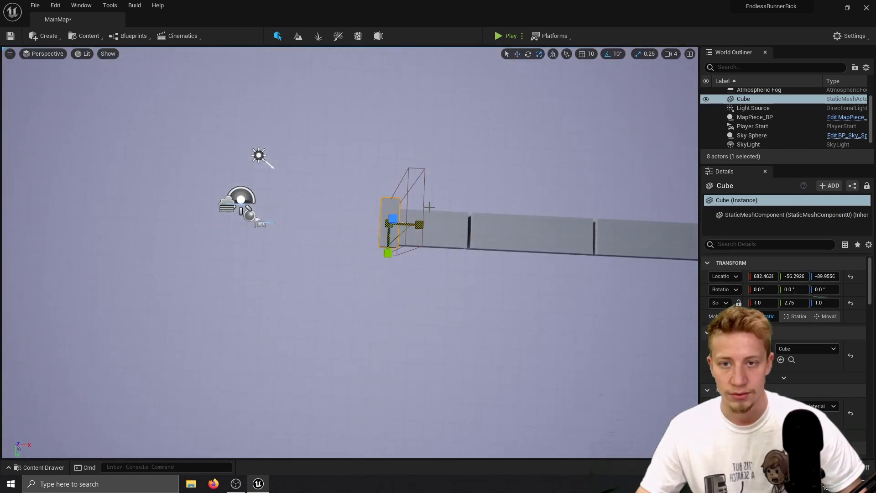
{"action": "left_click_drag", "start_coordinate": [419, 224], "coordinate": [532, 230]}
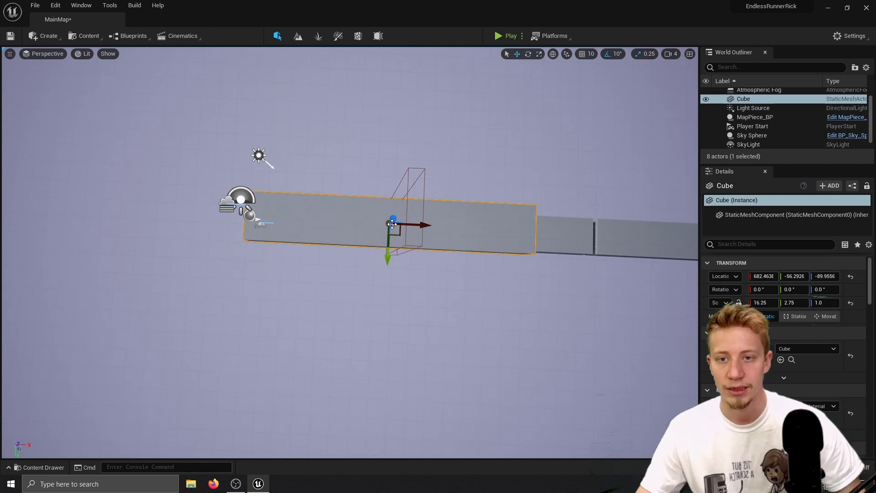
{"action": "left_click_drag", "start_coordinate": [423, 226], "coordinate": [294, 227]}
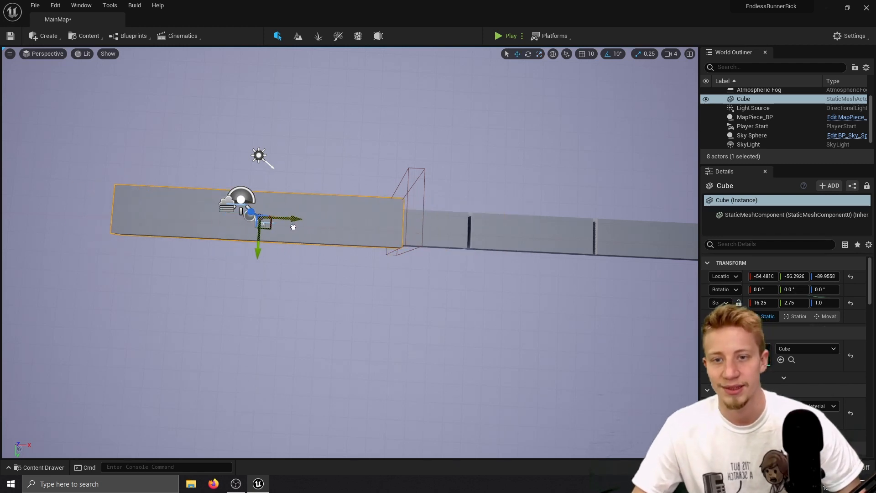
- Play the level to check the starting platform and score text, then select the map piece in the level
{"action": "left_click", "coordinate": [500, 36]}
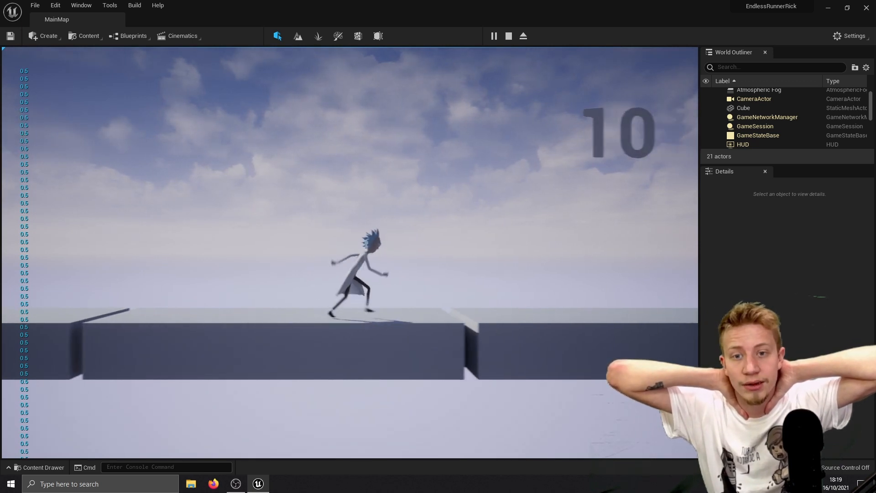
{"action": "key", "text": "Escape"}
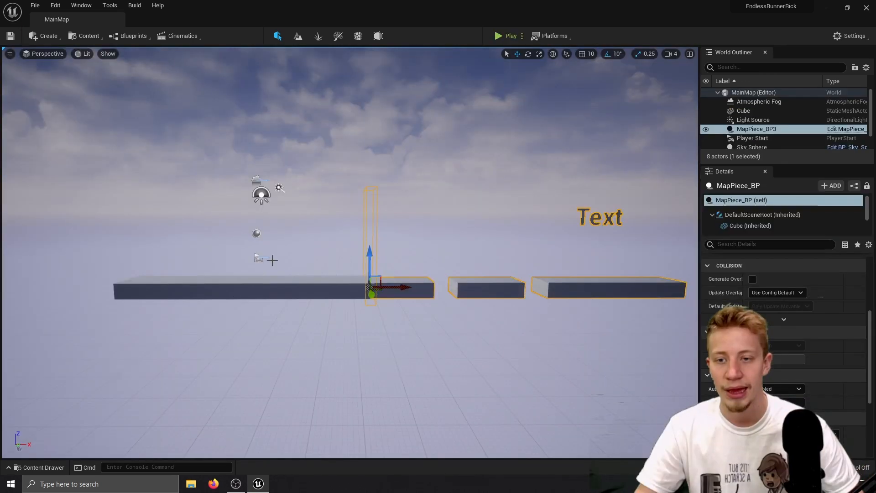
{"action": "left_click", "coordinate": [519, 294]}
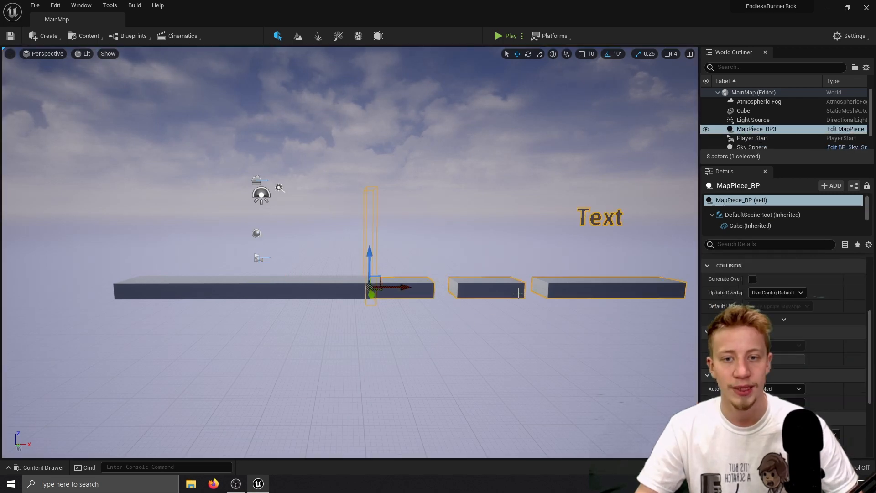
- Open the MapPiece_BP blueprint and examine its cubes, box and text in the viewport
{"action": "left_click", "coordinate": [842, 129]}
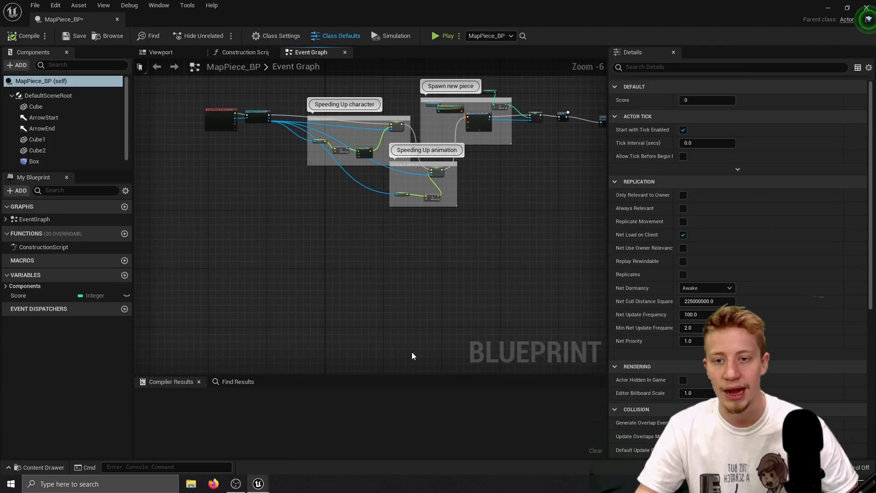
{"action": "left_click", "coordinate": [160, 52]}
{"action": "right_click_drag", "start_coordinate": [264, 122], "coordinate": [170, 175]}
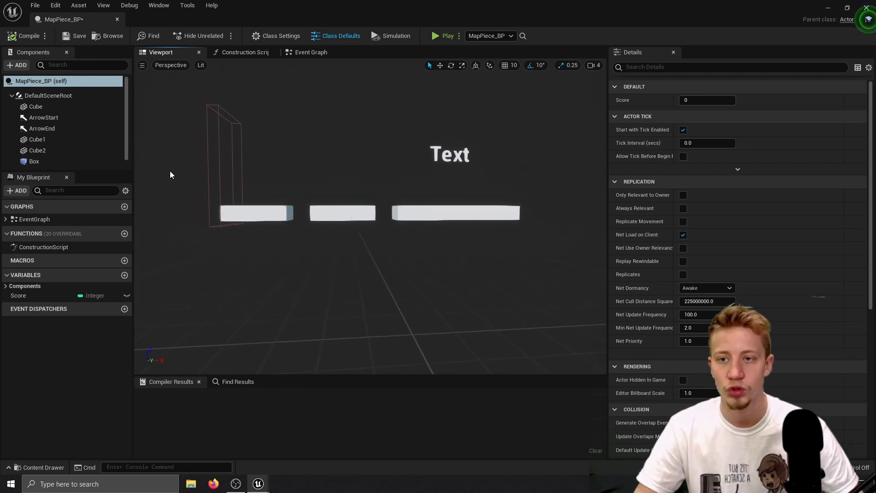
{"action": "left_click", "coordinate": [225, 149]}
{"action": "mouse_move", "coordinate": [225, 149]}
{"action": "right_mouse_down"}
{"action": "mouse_move", "coordinate": [226, 164]}
{"action": "mouse_move", "coordinate": [226, 147]}
{"action": "right_mouse_up"}
{"action": "right_click_drag", "start_coordinate": [256, 247], "coordinate": [281, 257]}
{"action": "left_click_drag", "start_coordinate": [466, 11], "coordinate": [469, 346]}
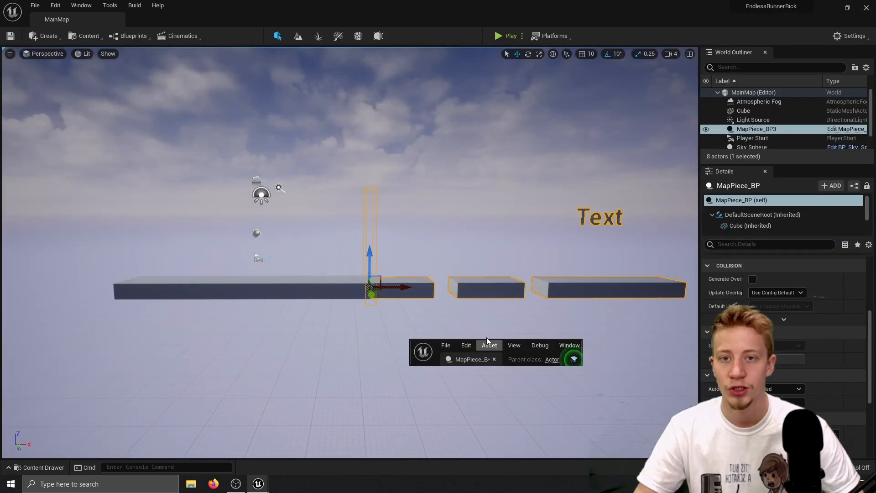
- Add a Text Render actor to the level above the starting platform and enlarge its text size
{"action": "scroll", "coordinate": [350, 252], "scroll_direction": "down", "scroll_amount": 5}
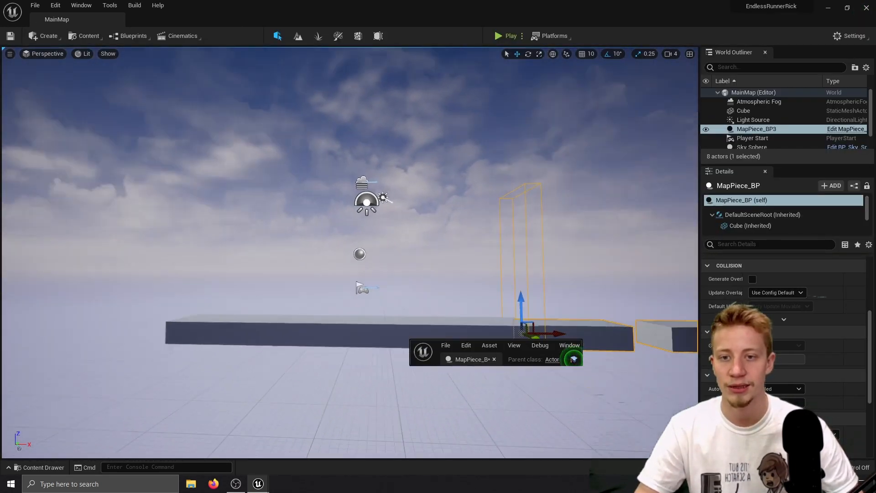
{"action": "left_click", "coordinate": [47, 36]}
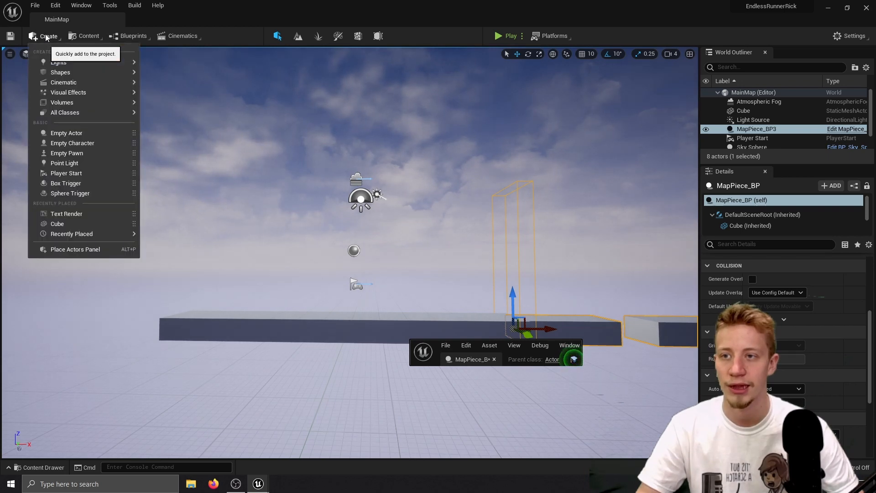
{"action": "mouse_move", "coordinate": [91, 112]}
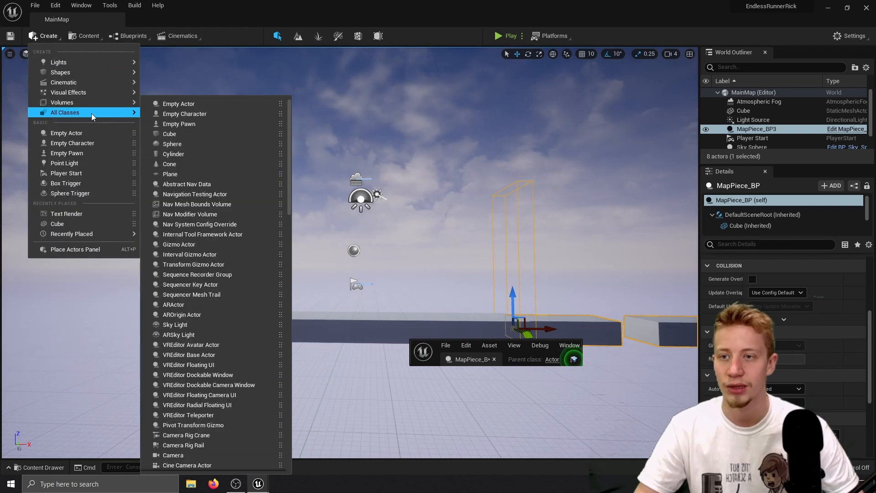
{"action": "type", "text": "text"}
{"action": "left_click", "coordinate": [180, 136]}
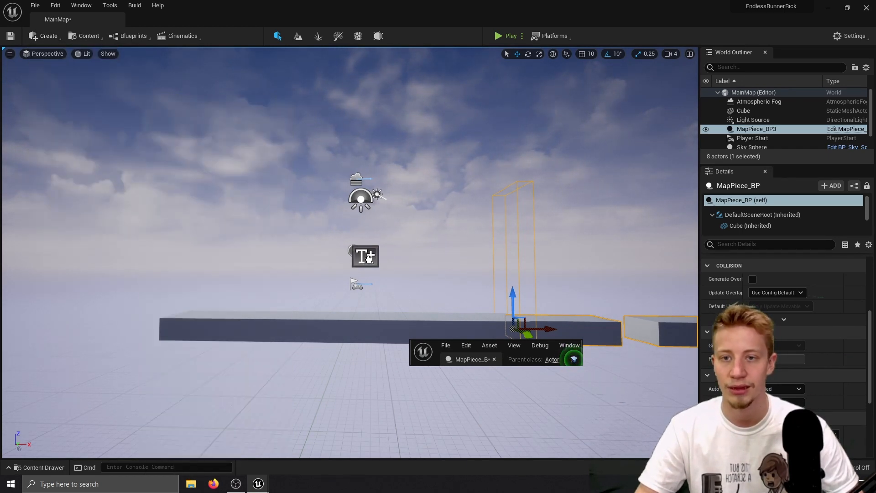
{"action": "scroll", "coordinate": [764, 298], "scroll_direction": "up", "scroll_amount": 3}
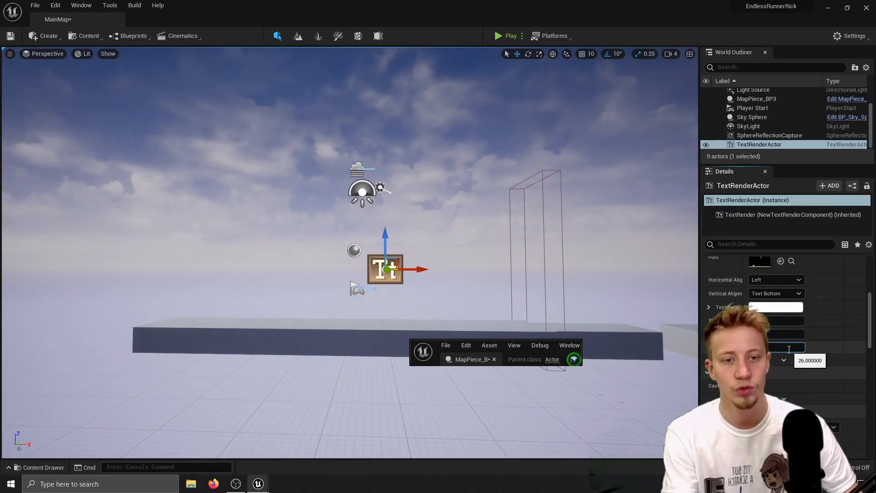
- Try a light blue render color on the new text actor, and return it to white
{"action": "left_click", "coordinate": [775, 307]}
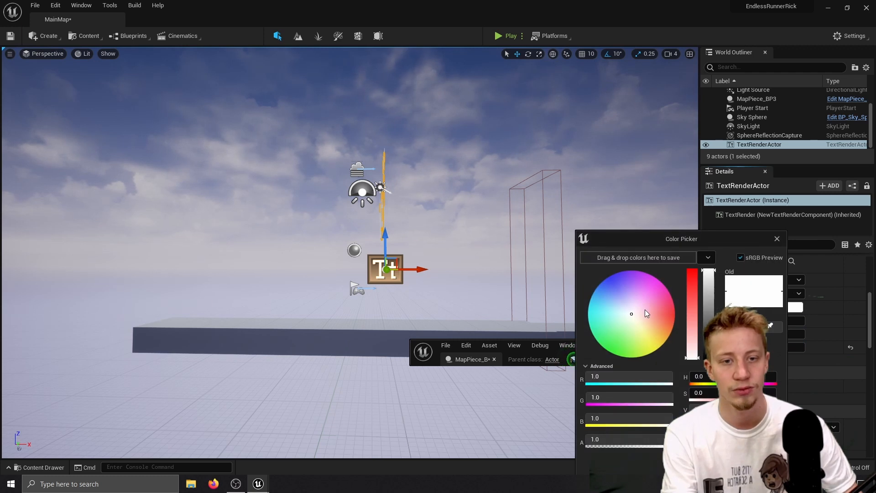
{"action": "left_click", "coordinate": [601, 294]}
{"action": "left_click_drag", "start_coordinate": [601, 292], "coordinate": [604, 291]}
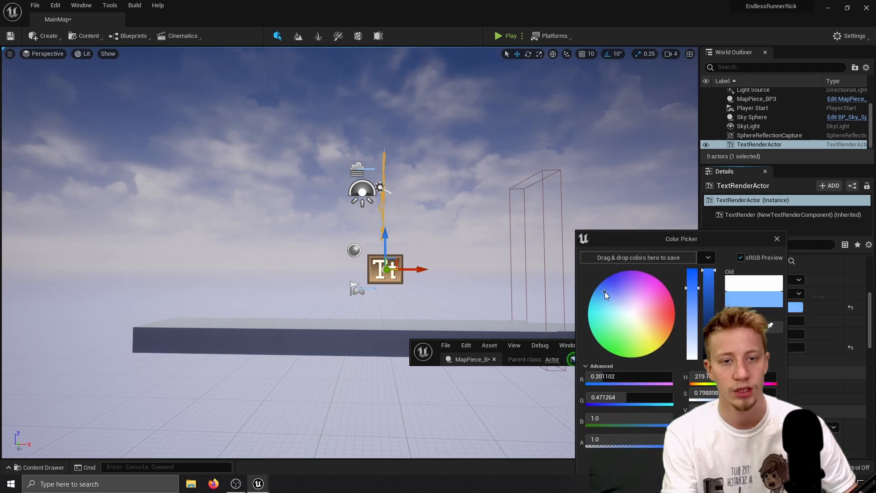
{"action": "left_click", "coordinate": [632, 316]}
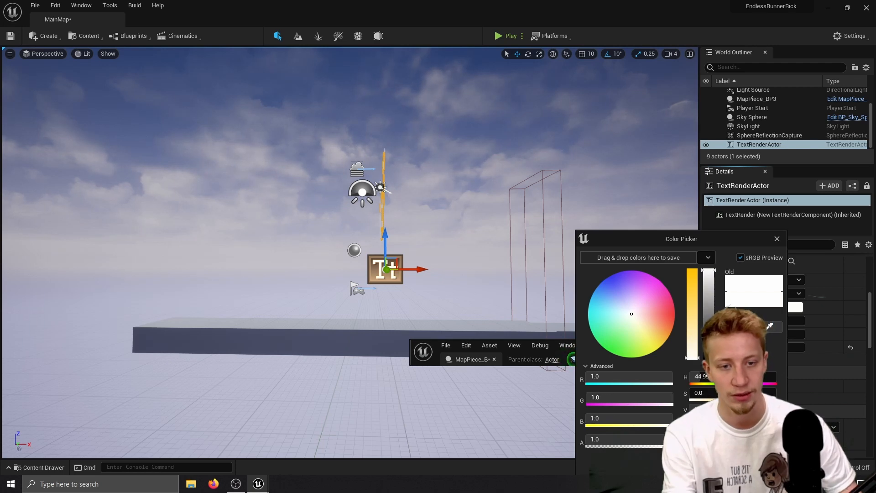
{"action": "key", "text": "Return"}
- Set the new text actor's text to START
{"action": "middle_click_drag", "start_coordinate": [388, 219], "coordinate": [398, 199]}
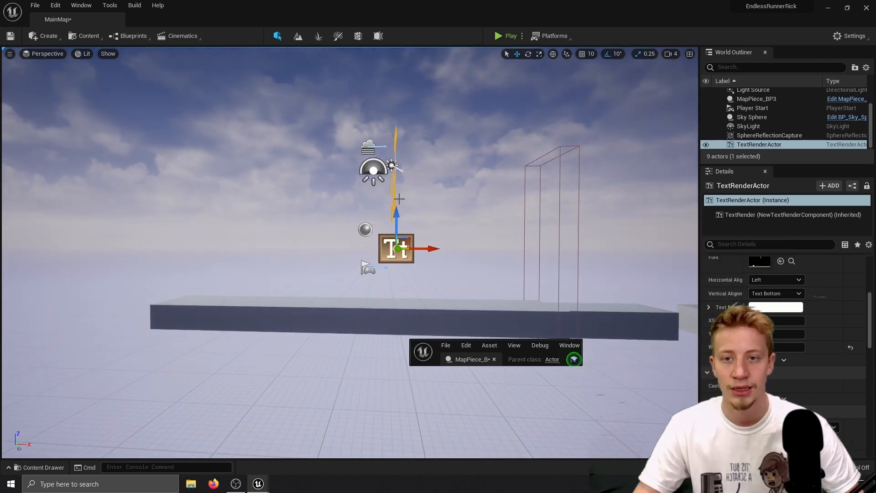
{"action": "scroll", "coordinate": [778, 302], "scroll_direction": "up", "scroll_amount": 4}
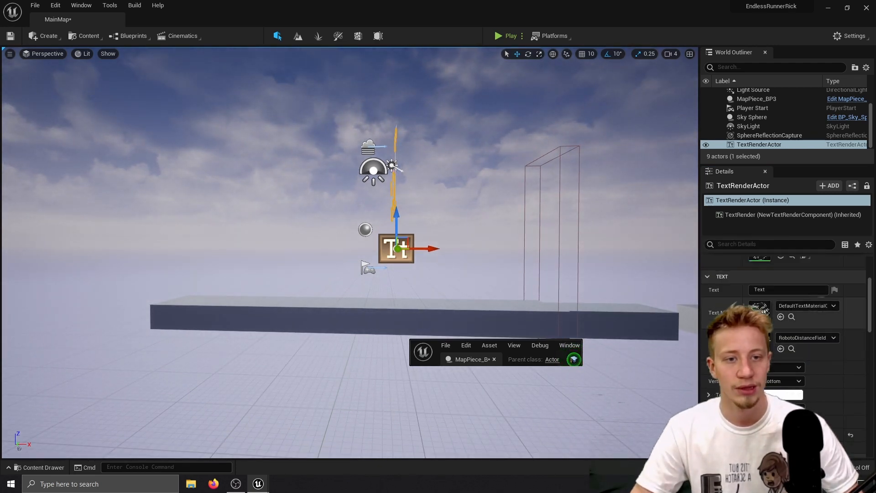
{"action": "left_click", "coordinate": [777, 290]}
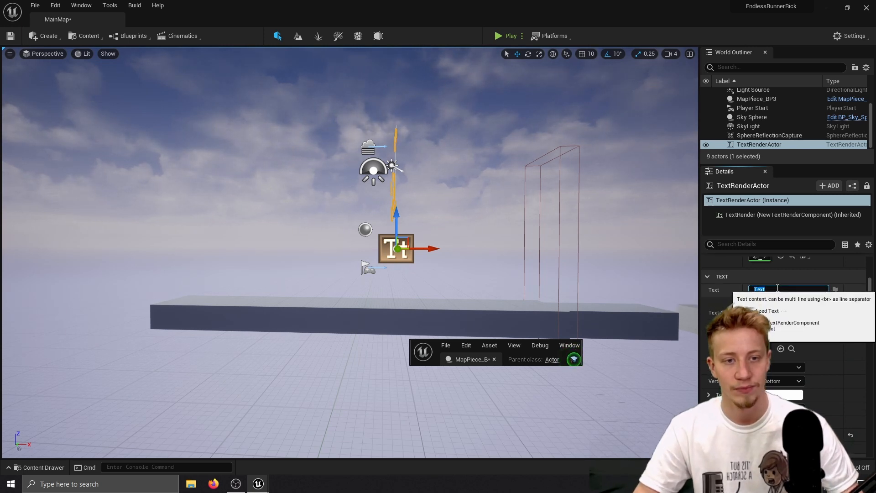
{"action": "type", "text": "GTART"}
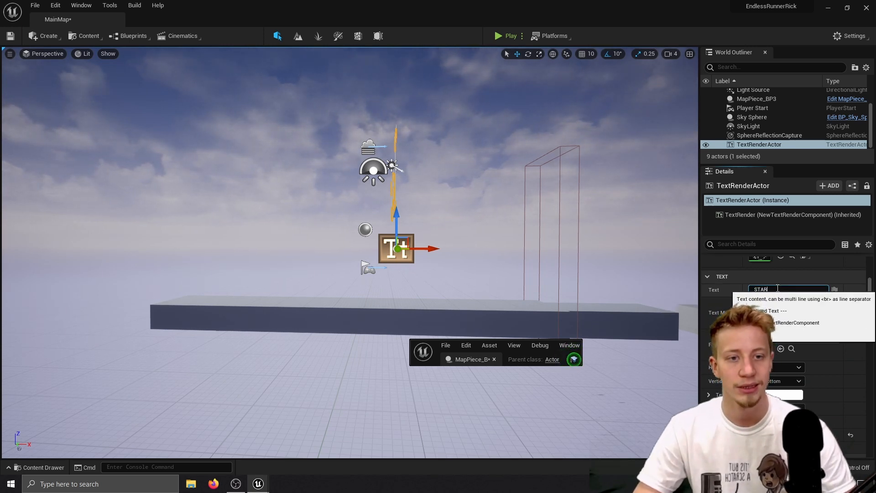
{"action": "key", "text": "Return"}
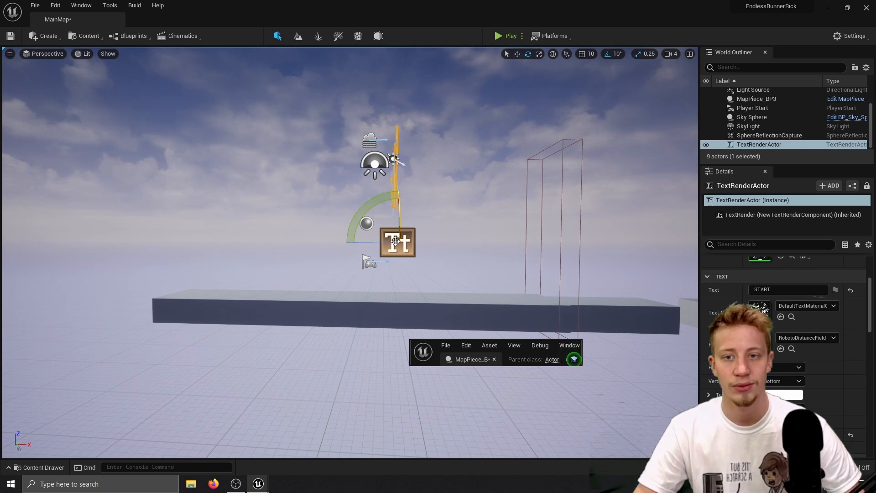
- Turn the START text to face the camera above the starting platform, play the level to check it, and adjust its X position
{"action": "left_click_drag", "start_coordinate": [395, 240], "coordinate": [469, 242]}
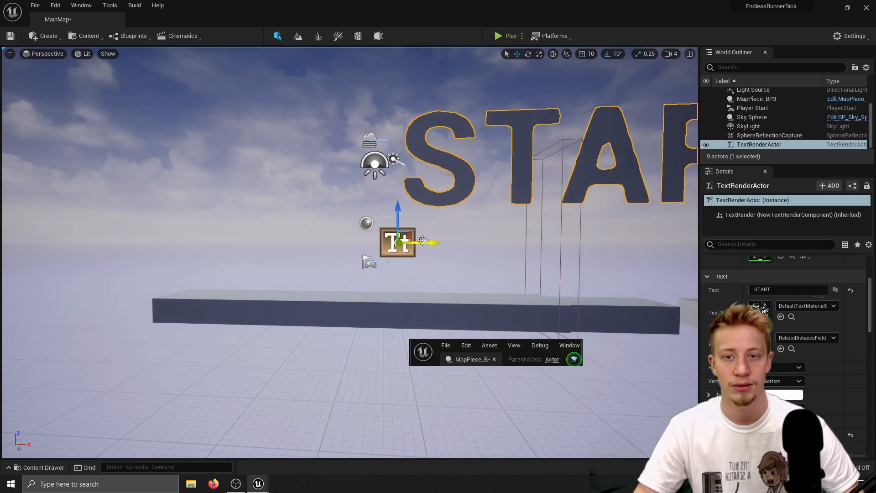
{"action": "right_click_drag", "start_coordinate": [422, 241], "coordinate": [223, 203]}
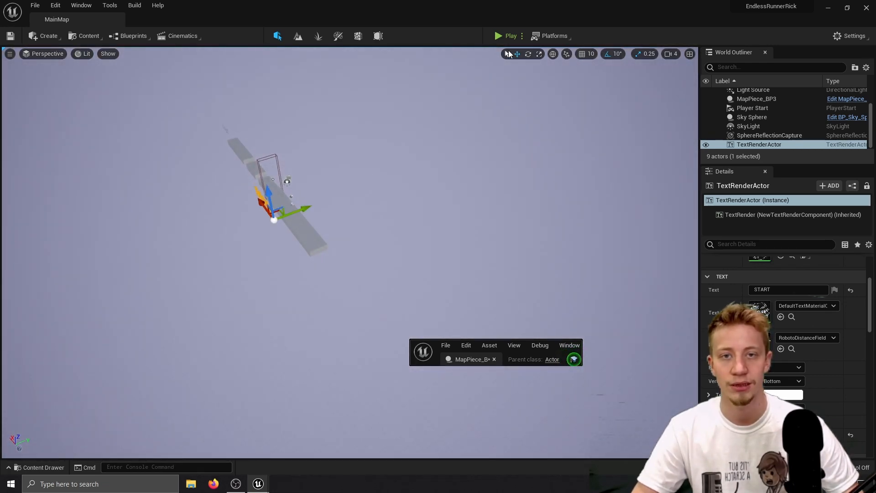
{"action": "left_click", "coordinate": [507, 36]}
{"action": "key", "text": "Escape"}
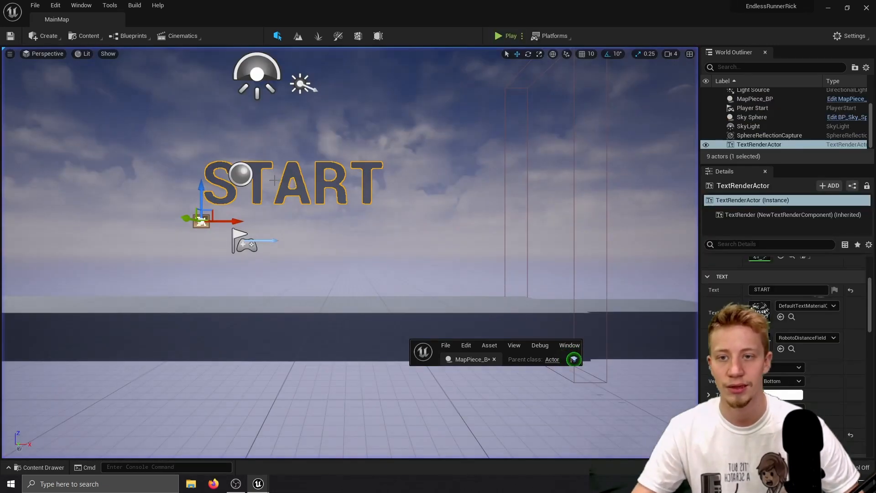
{"action": "left_click_drag", "start_coordinate": [236, 218], "coordinate": [239, 220]}
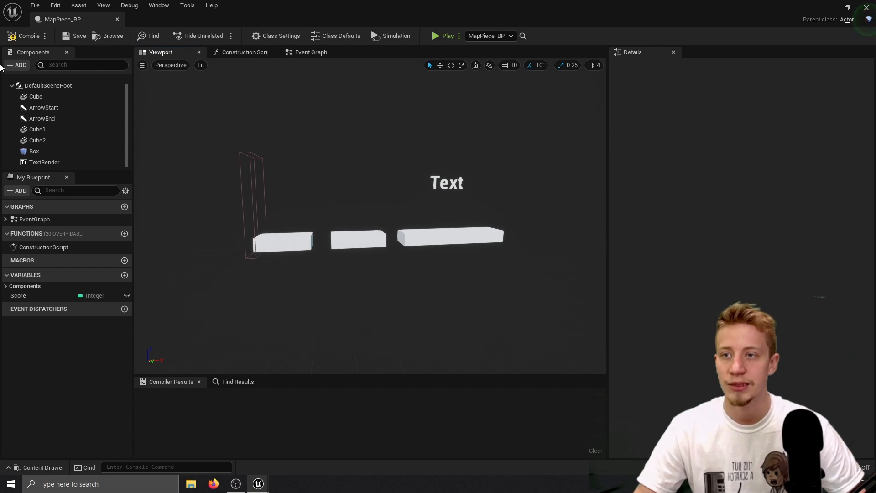
- Return to MapPiece_BP, compile it, and add a Box Collision component
{"action": "left_click", "coordinate": [21, 37]}
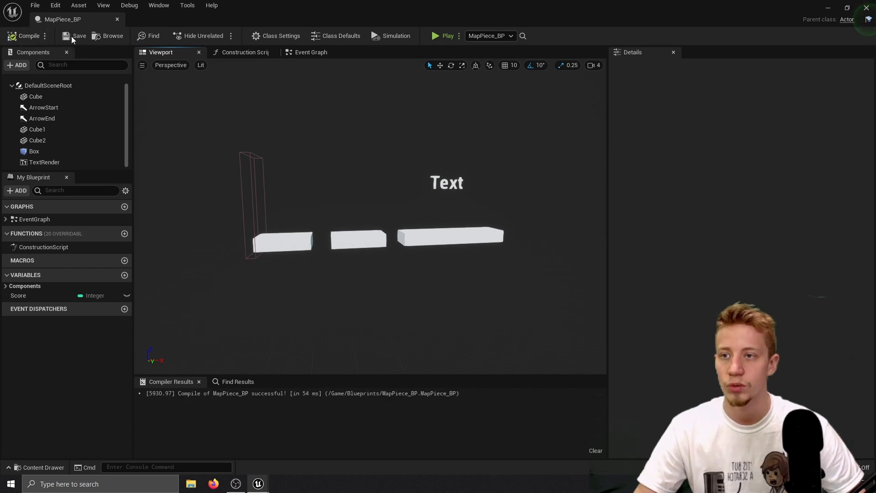
{"action": "left_click", "coordinate": [18, 66]}
{"action": "type", "text": "co"}
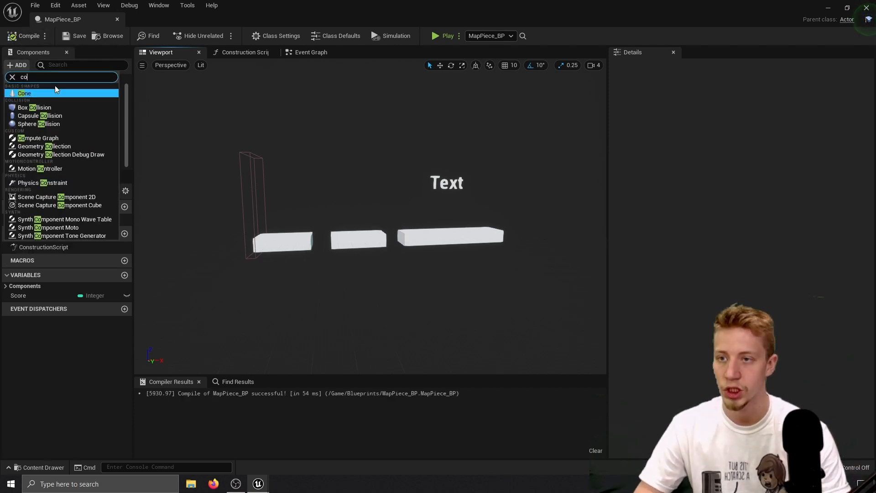
{"action": "type", "text": "l"}
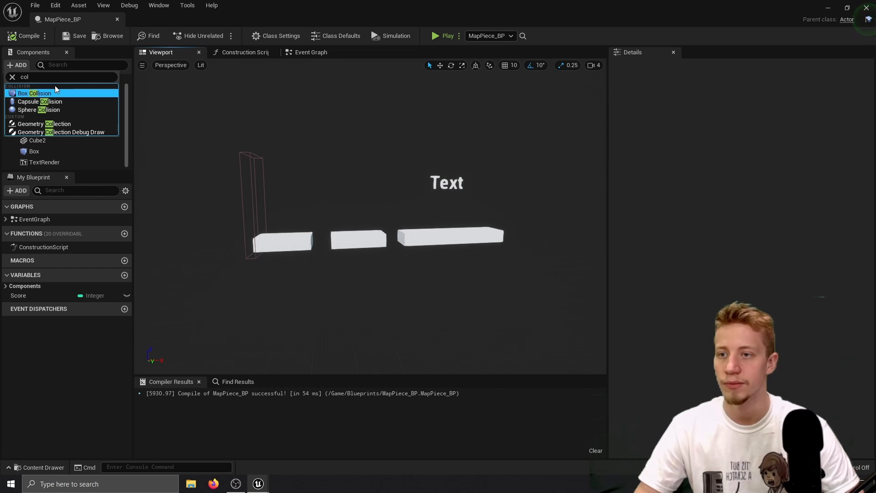
{"action": "key", "text": "Return"}
- Place the new collision box beneath the cubes at about X 1030, Z -331, scale it to 42.25, 11 and 1.75, and save
{"action": "right_click_drag", "start_coordinate": [284, 175], "coordinate": [271, 189]}
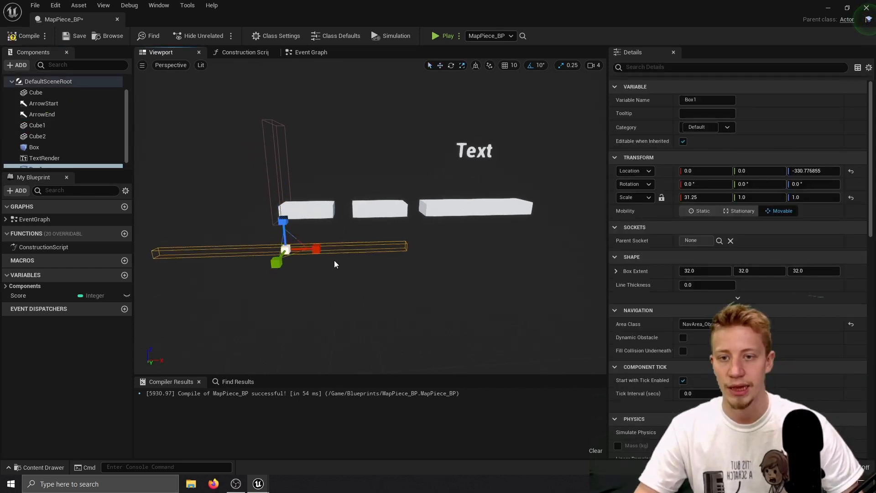
{"action": "left_click_drag", "start_coordinate": [291, 245], "coordinate": [437, 250]}
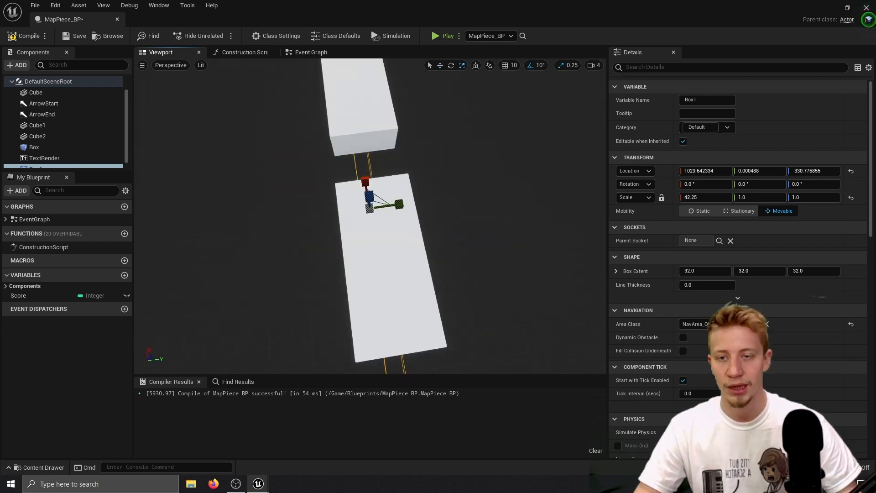
{"action": "left_click_drag", "start_coordinate": [402, 195], "coordinate": [466, 189]}
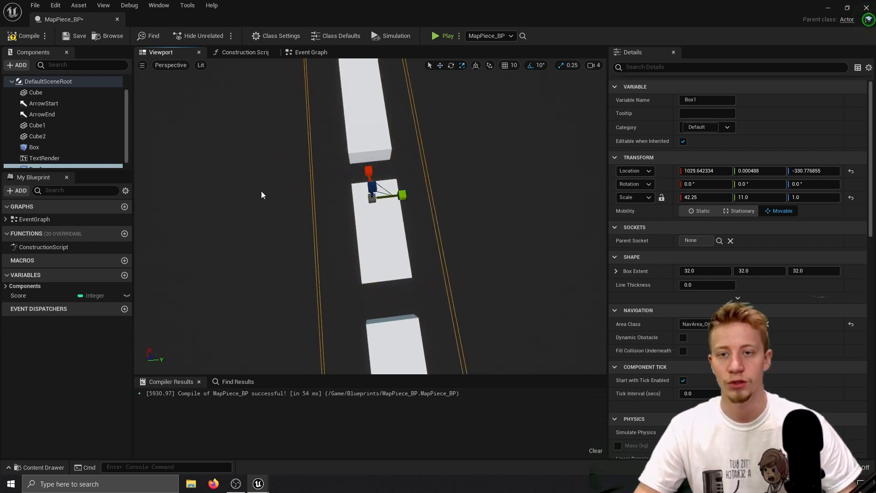
{"action": "right_click_drag", "start_coordinate": [261, 191], "coordinate": [151, 103]}
{"action": "key", "text": "s"}
{"action": "key", "text": "w"}
{"action": "right_click_drag", "start_coordinate": [479, 236], "coordinate": [479, 196]}
{"action": "left_click_drag", "start_coordinate": [384, 302], "coordinate": [384, 293]}
{"action": "key", "text": "ctrl+s"}
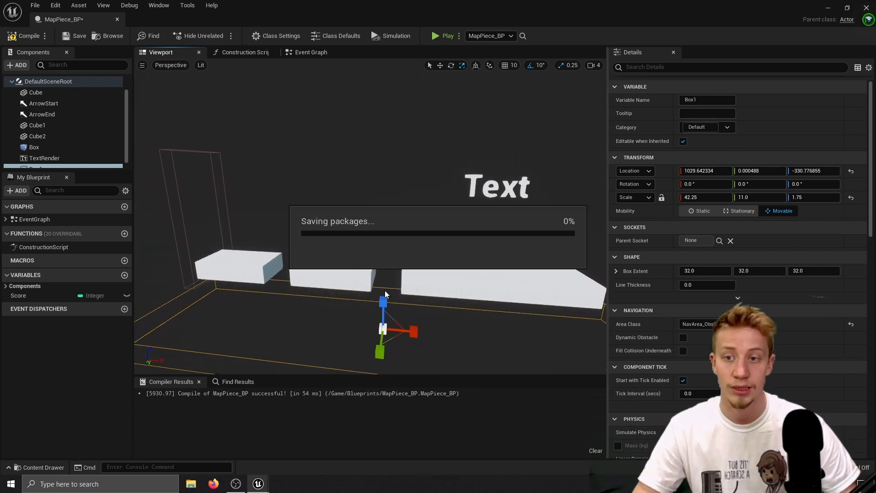
- Add an On Component Begin Overlap event for the new collision box Box1
{"action": "scroll", "coordinate": [740, 271], "scroll_direction": "down", "scroll_amount": 10}
{"action": "scroll", "coordinate": [740, 271], "scroll_direction": "down", "scroll_amount": 8}
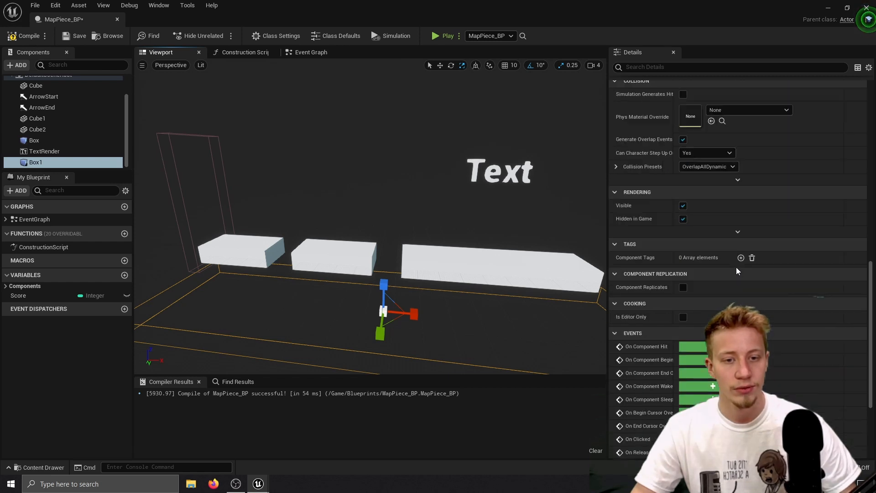
{"action": "left_click", "coordinate": [721, 258]}
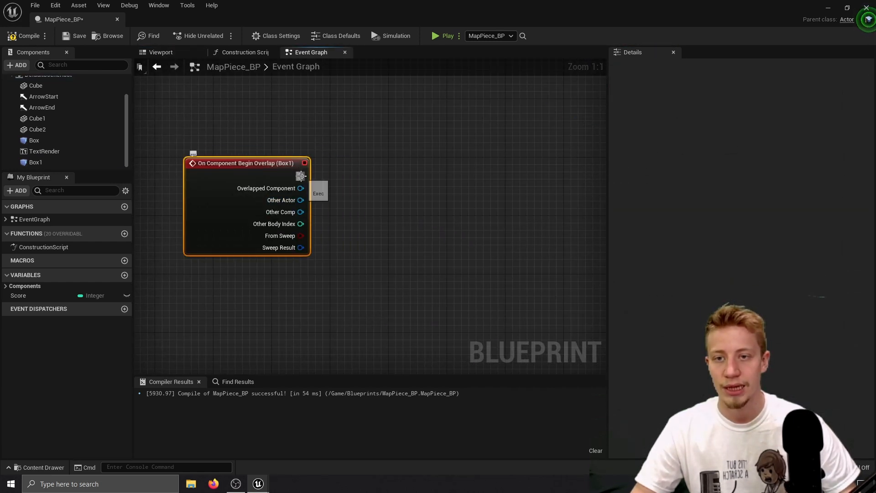
- Add a Cast To MainCharacter_BP node after the Box1 overlap event, with Other Actor connected to its Object input
{"action": "left_click_drag", "start_coordinate": [381, 182], "coordinate": [381, 182]}
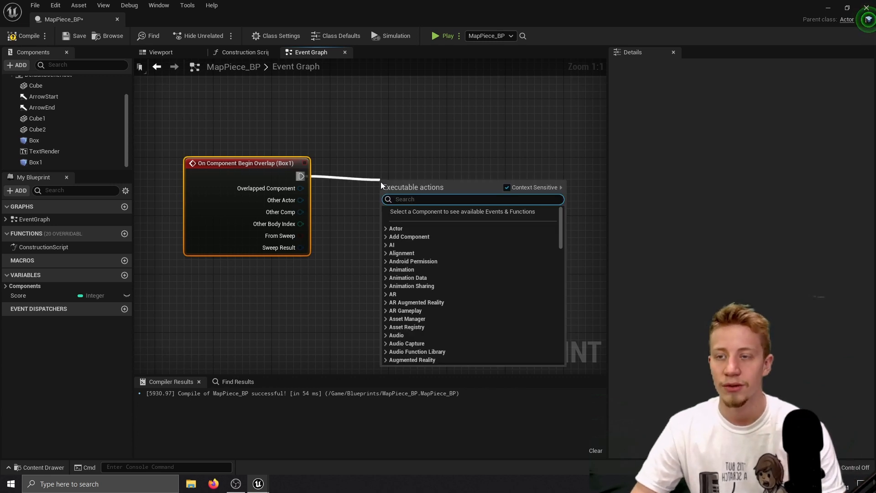
{"action": "type", "text": "cast s"}
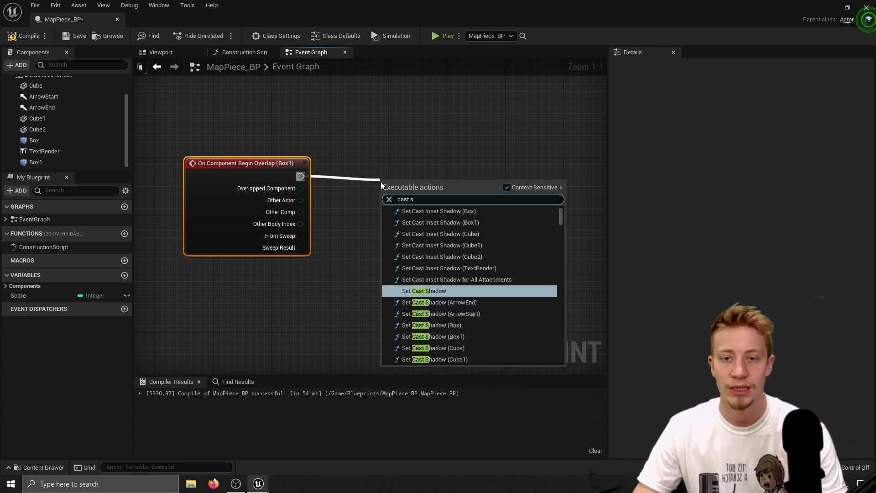
{"action": "key", "text": "BackSpace"}
{"action": "type", "text": "to main"}
{"action": "key", "text": "Up"}
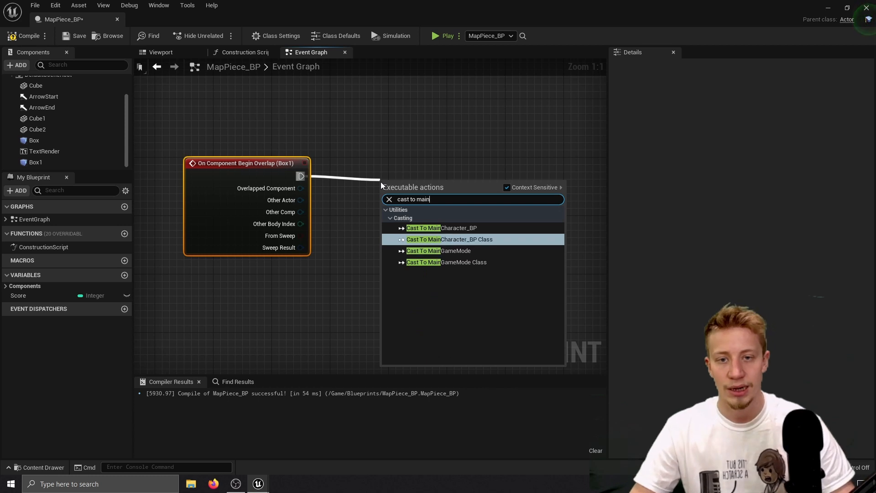
{"action": "key", "text": "Up"}
{"action": "key", "text": "Return"}
{"action": "left_click_drag", "start_coordinate": [418, 207], "coordinate": [381, 181]}
{"action": "left_click_drag", "start_coordinate": [447, 167], "coordinate": [425, 190]}
- Add a Print String node after the Cast To MainCharacter_BP node and set its text to GAME OVER
{"action": "right_click_drag", "start_coordinate": [553, 206], "coordinate": [401, 226]}
{"action": "left_click_drag", "start_coordinate": [370, 212], "coordinate": [380, 212]}
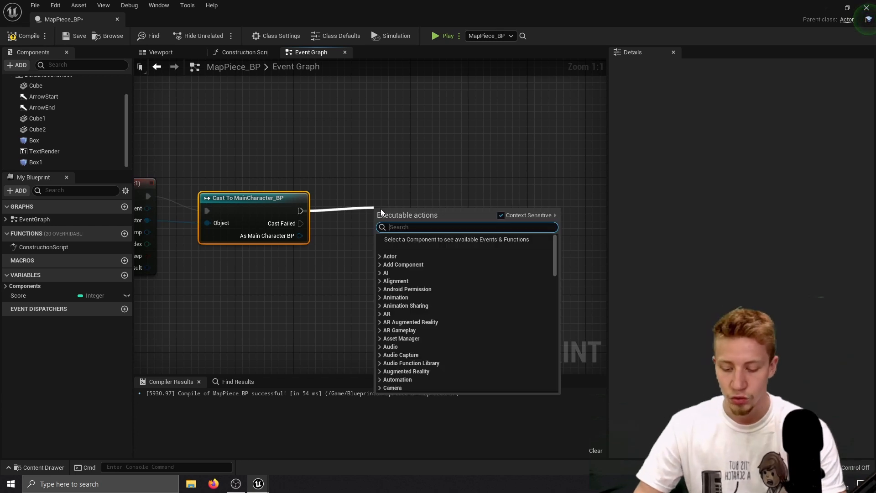
{"action": "type", "text": "print"}
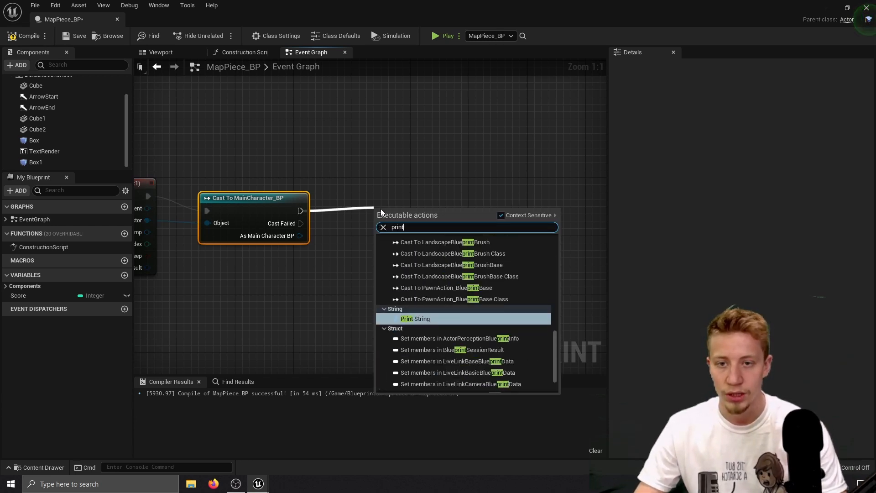
{"action": "key", "text": "Return"}
{"action": "left_click", "coordinate": [427, 237]}
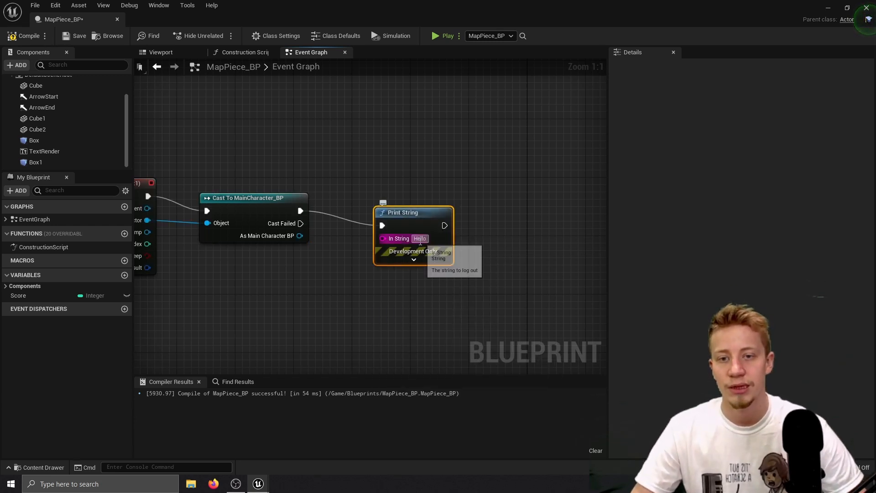
{"action": "type", "text": "GAME OVER"}
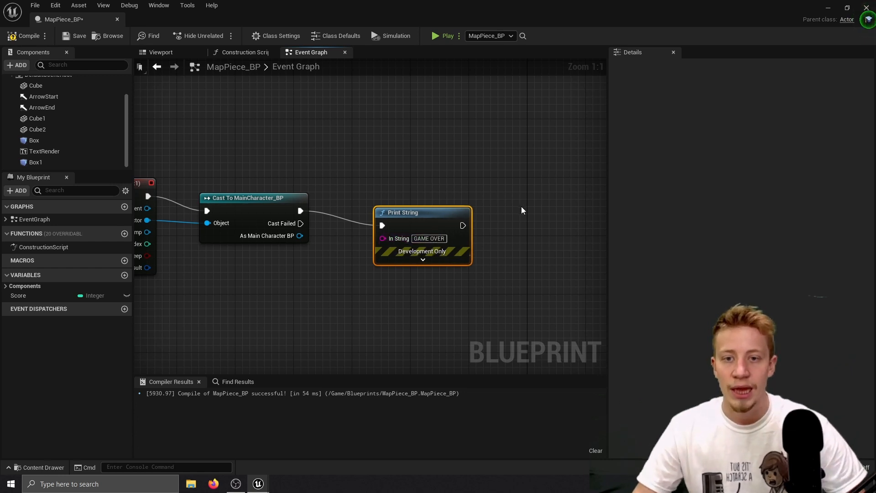
- Add a Delay node after the Print String node with a duration of 0.35
{"action": "right_click_drag", "start_coordinate": [522, 210], "coordinate": [416, 204]}
{"action": "left_click_drag", "start_coordinate": [428, 218], "coordinate": [428, 218]}
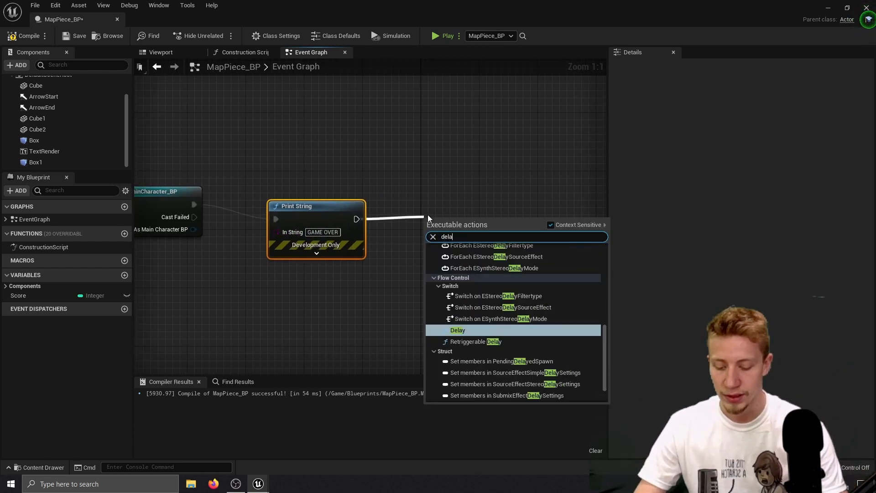
{"action": "type", "text": "delay"}
{"action": "key", "text": "Return"}
{"action": "left_click", "coordinate": [465, 247]}
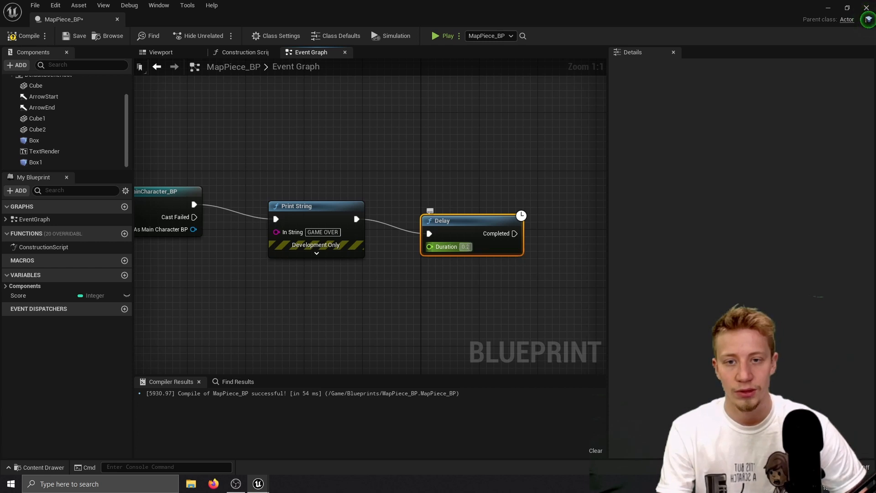
{"action": "type", "text": "0."}
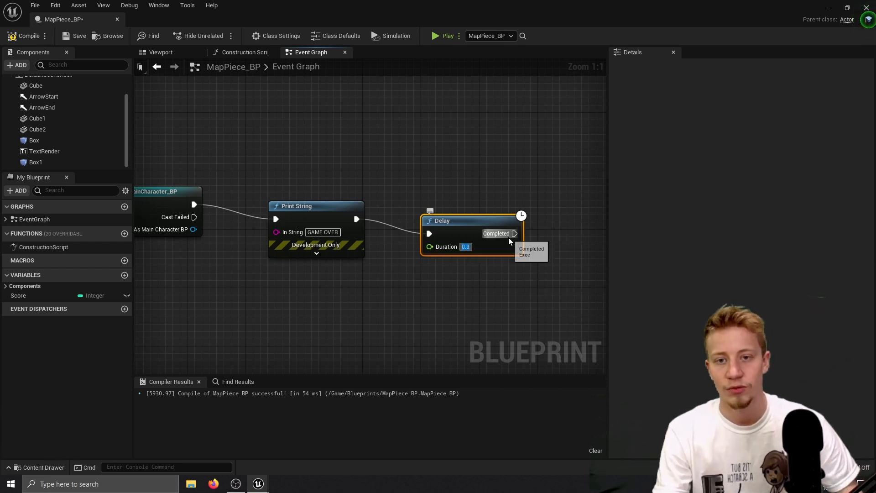
- Add a Get Current Level Name node executed when the Delay completes
{"action": "right_click_drag", "start_coordinate": [521, 231], "coordinate": [414, 231]}
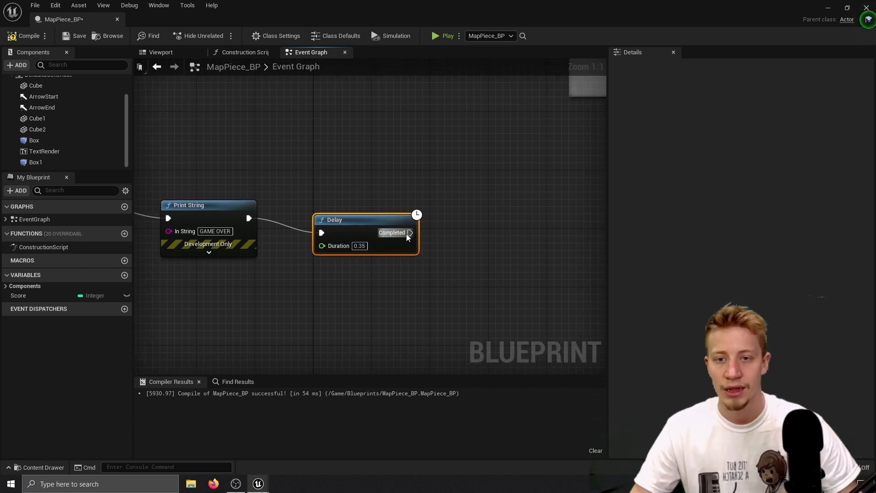
{"action": "left_click_drag", "start_coordinate": [408, 235], "coordinate": [494, 249]}
{"action": "type", "text": "get cure"}
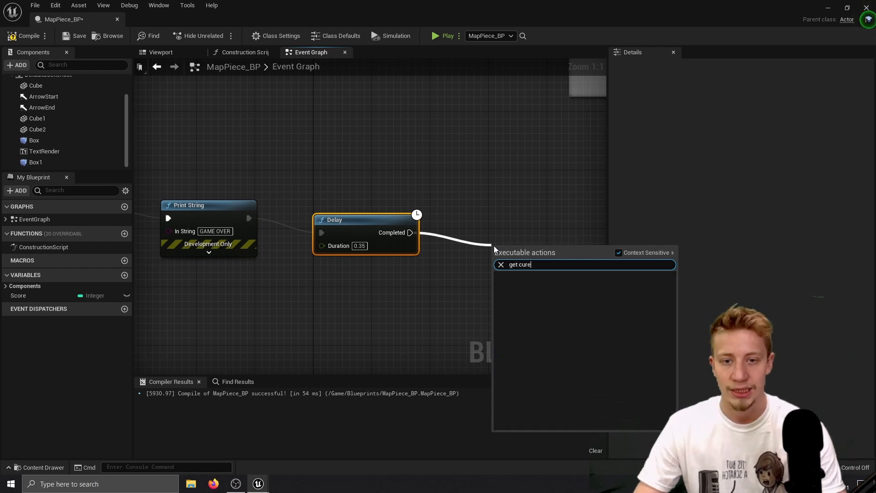
{"action": "key", "text": "BackSpace"}
{"action": "key", "text": "Return"}
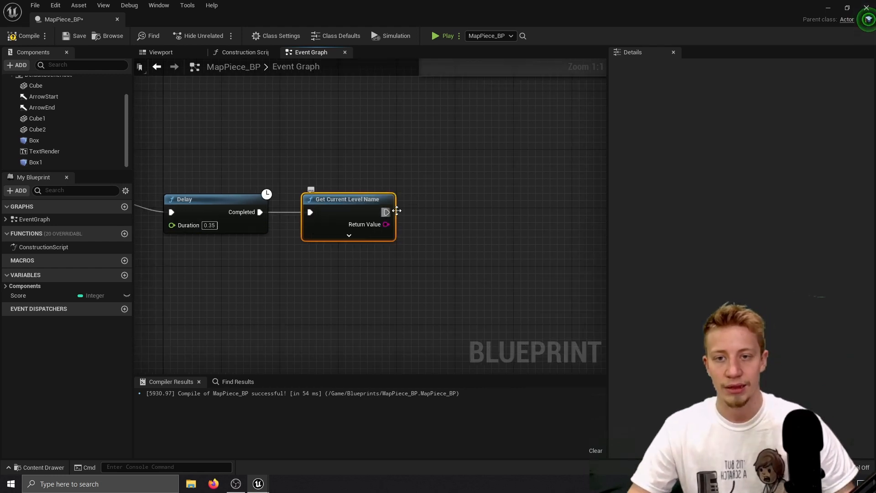
- Add an Open Level (by Name) node after Get Current Level Name and connect Return Value to its Level Name
{"action": "left_click_drag", "start_coordinate": [469, 204], "coordinate": [472, 205]}
{"action": "type", "text": "open"}
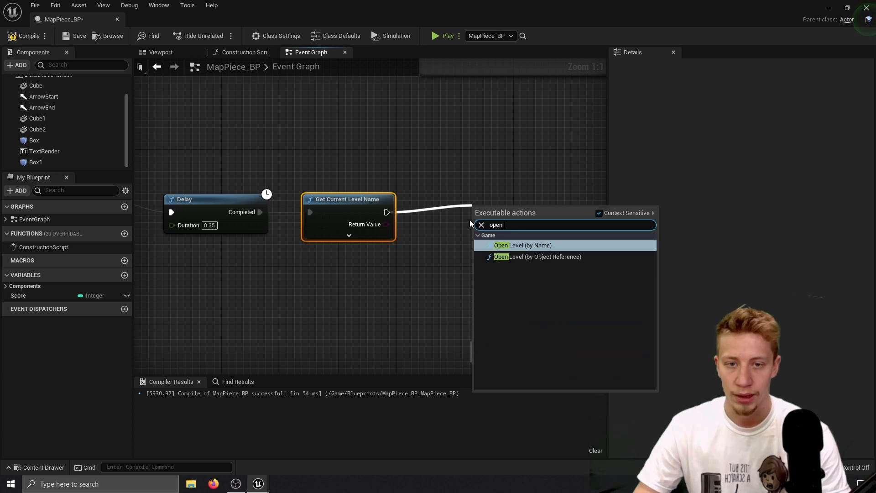
{"action": "key", "text": "Return"}
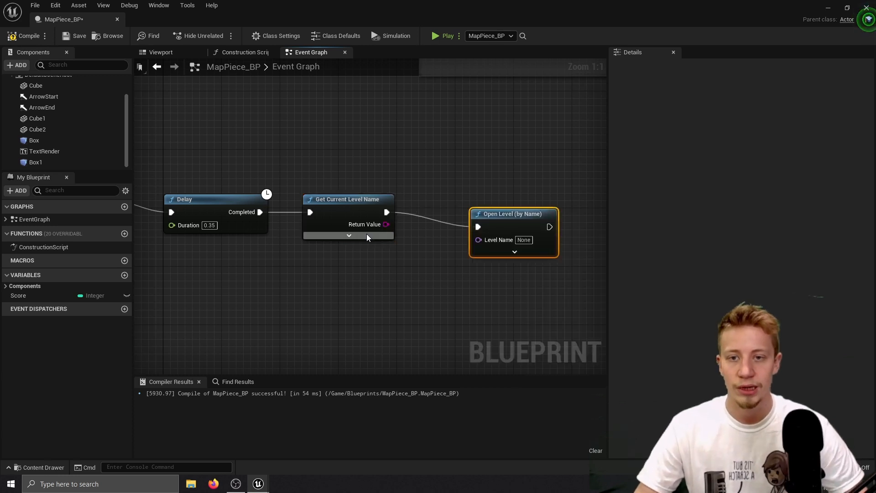
{"action": "left_click_drag", "start_coordinate": [480, 239], "coordinate": [479, 239]}
{"action": "left_click", "coordinate": [37, 118]}
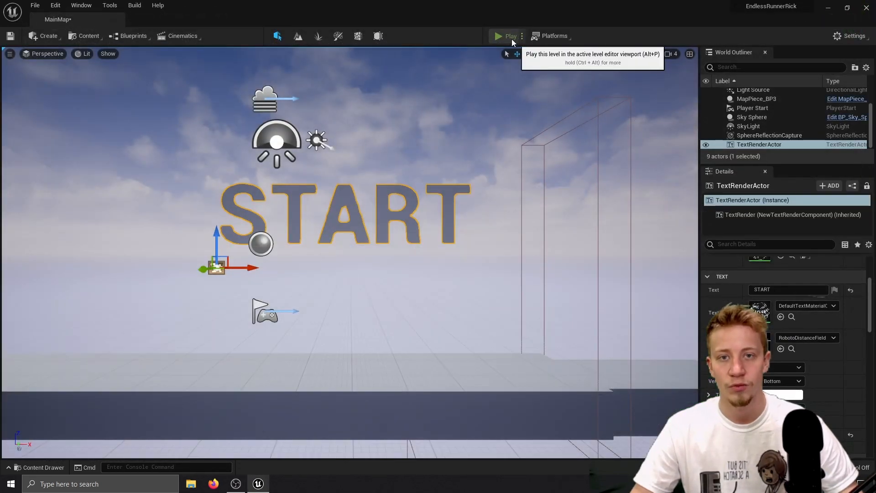
- Play-test MainMap, jumping and letting the character fall below the pieces to check the game-over restart, and stop the session
{"action": "left_click", "coordinate": [495, 35]}
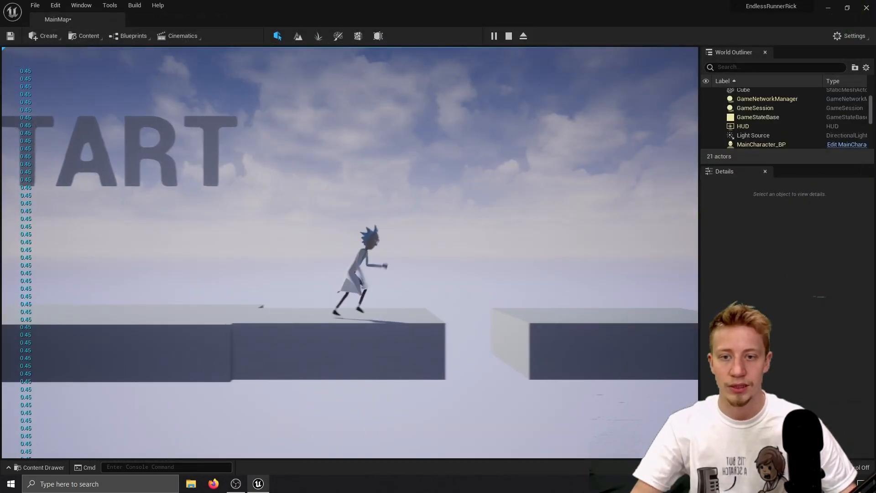
{"action": "key", "text": "space"}
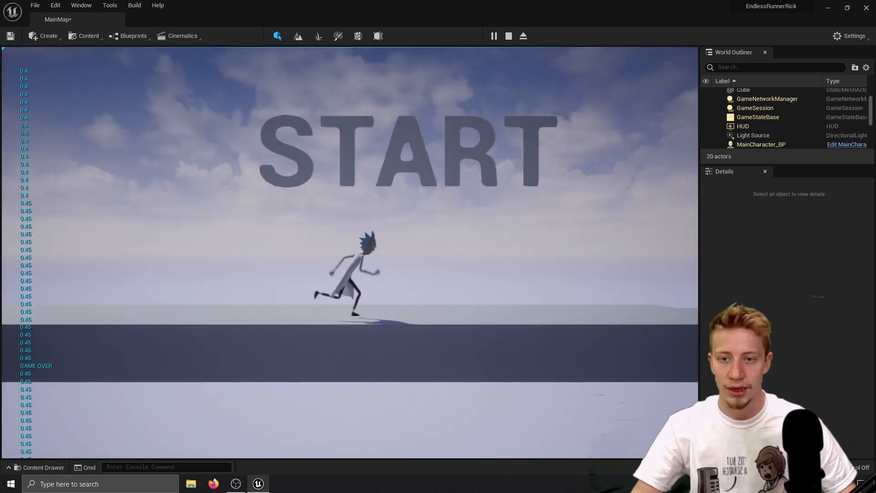
{"action": "key", "text": "Escape"}
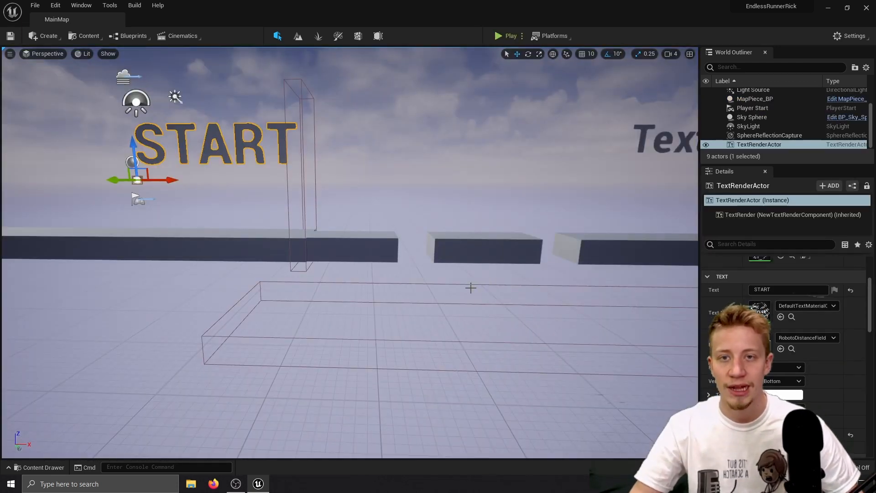
- Reopen MapPiece_BP from the Blueprints folder and delete the middle cube, Cube1, in its viewport
{"action": "mouse_move", "coordinate": [562, 269]}
{"action": "right_mouse_down"}
{"action": "mouse_move", "coordinate": [616, 270]}
{"action": "mouse_move", "coordinate": [543, 269]}
{"action": "mouse_move", "coordinate": [654, 267]}
{"action": "mouse_move", "coordinate": [495, 269]}
{"action": "mouse_move", "coordinate": [545, 269]}
{"action": "right_mouse_up"}
{"action": "left_click", "coordinate": [567, 268]}
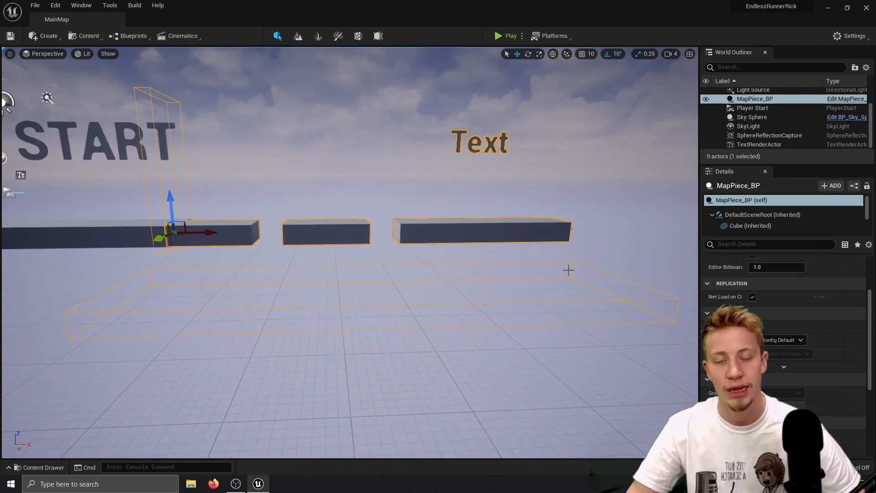
{"action": "key", "text": "ctrl+space"}
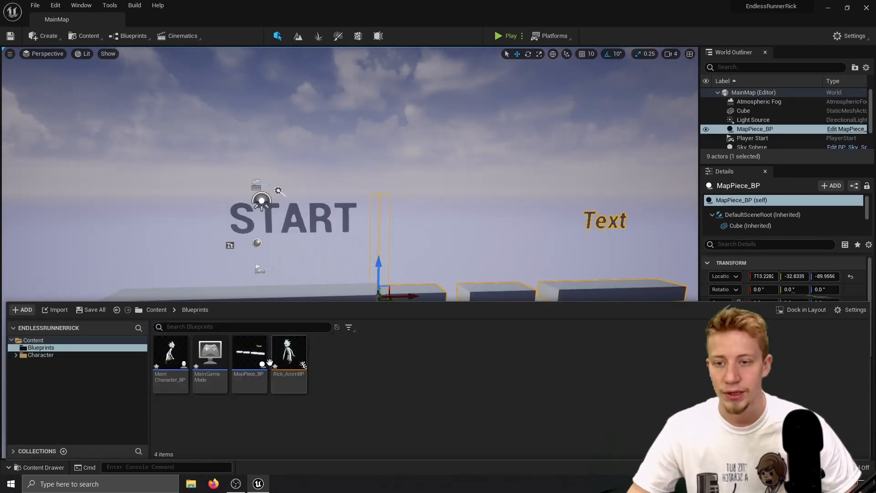
{"action": "double_click", "coordinate": [249, 356]}
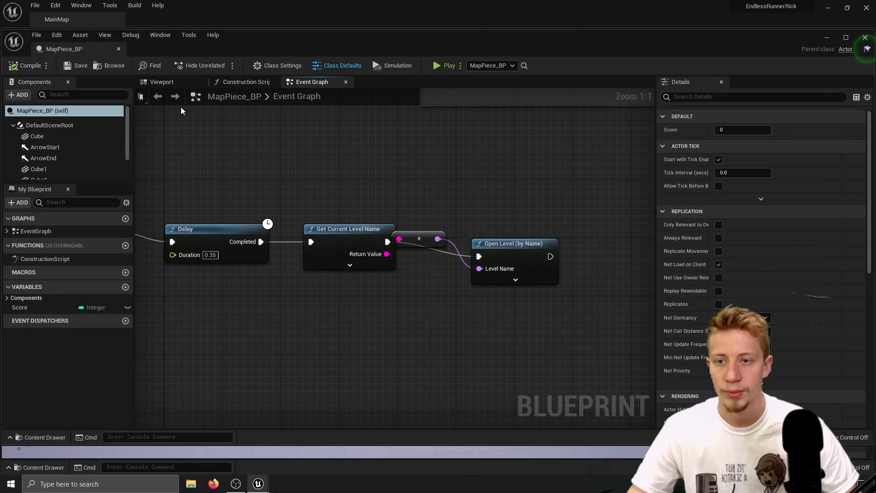
{"action": "left_click", "coordinate": [157, 82]}
{"action": "left_click", "coordinate": [353, 283]}
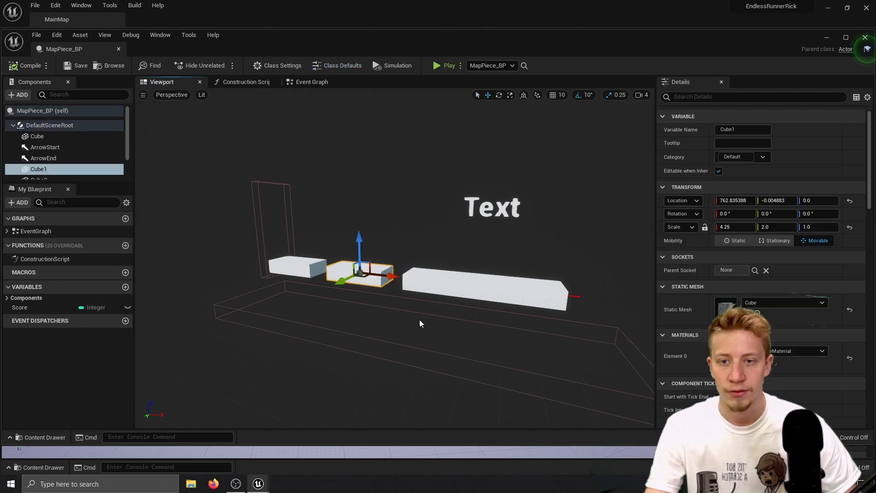
{"action": "key", "text": "Delete"}
- Shorten Cube2 to an X scale of 3.5, move it to about X 1825 at the end arrow, and compile
{"action": "left_click", "coordinate": [512, 283]}
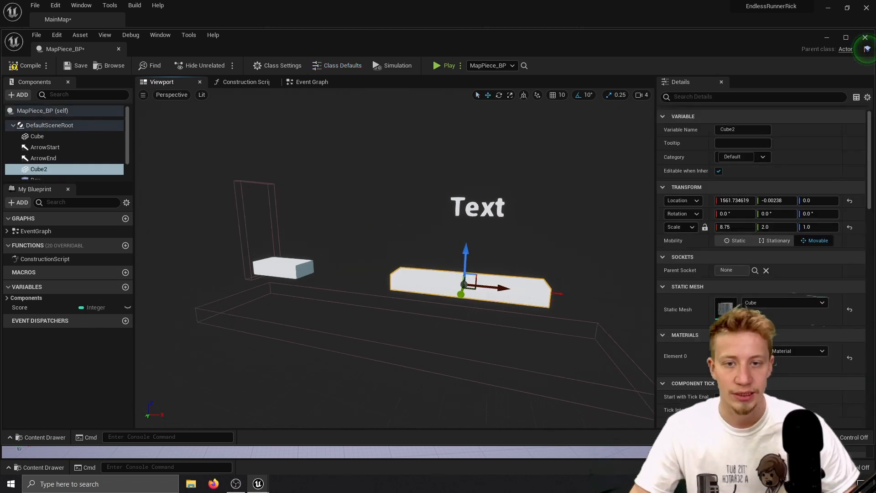
{"action": "key", "text": "f"}
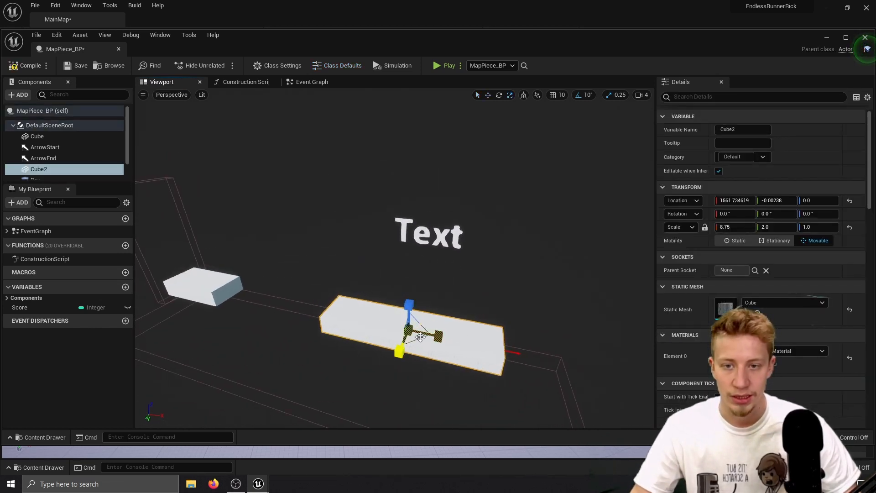
{"action": "left_click_drag", "start_coordinate": [438, 336], "coordinate": [476, 342]}
{"action": "key", "text": "f"}
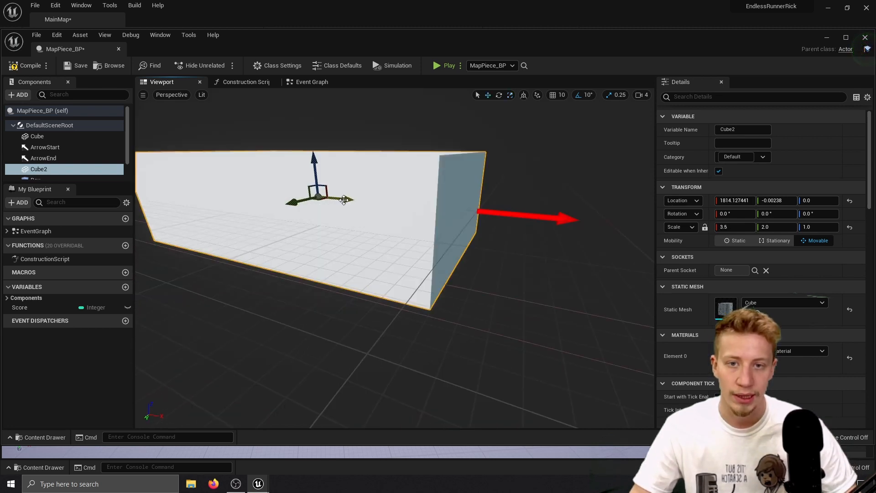
{"action": "left_click_drag", "start_coordinate": [351, 207], "coordinate": [356, 233]}
{"action": "right_click_drag", "start_coordinate": [428, 254], "coordinate": [470, 256]}
{"action": "left_click", "coordinate": [29, 66]}
- In the Spawn new piece section of the event graph, promote the SpawnActor node's Class input to a variable and delete the variable's node
{"action": "left_click", "coordinate": [299, 84]}
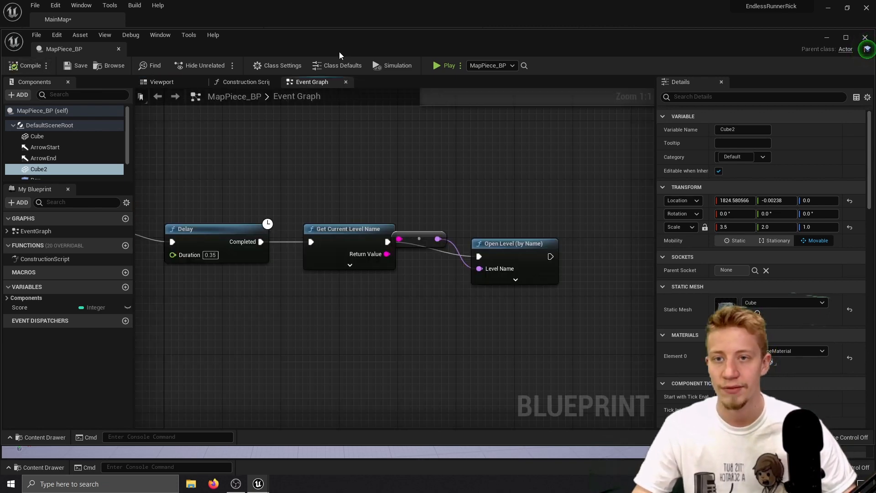
{"action": "left_click_drag", "start_coordinate": [345, 42], "coordinate": [346, 12]}
{"action": "scroll", "coordinate": [371, 228], "scroll_direction": "down", "scroll_amount": 5}
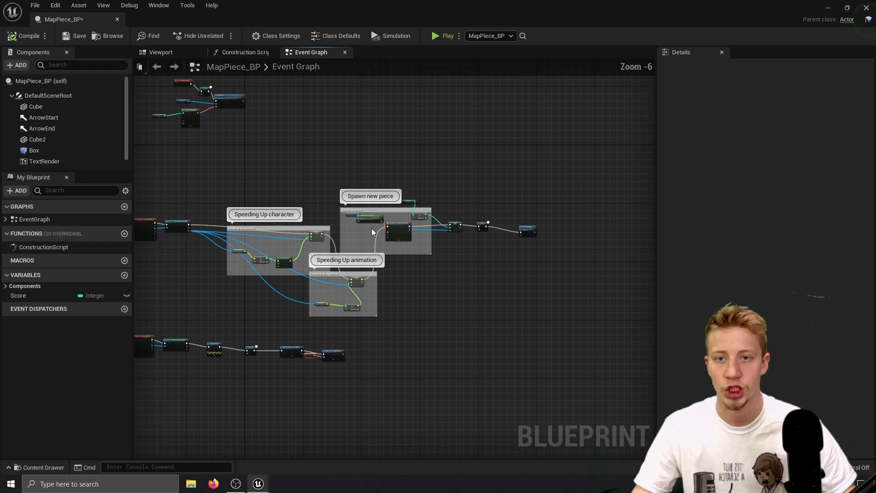
{"action": "scroll", "coordinate": [371, 228], "scroll_direction": "up", "scroll_amount": 5}
{"action": "right_click_drag", "start_coordinate": [371, 229], "coordinate": [486, 137]}
{"action": "scroll", "coordinate": [485, 137], "scroll_direction": "up", "scroll_amount": 1}
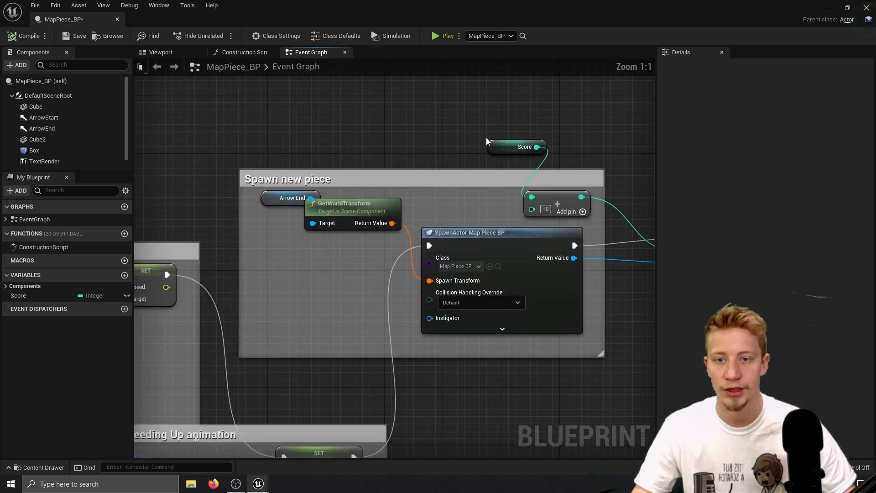
{"action": "right_click", "coordinate": [429, 265]}
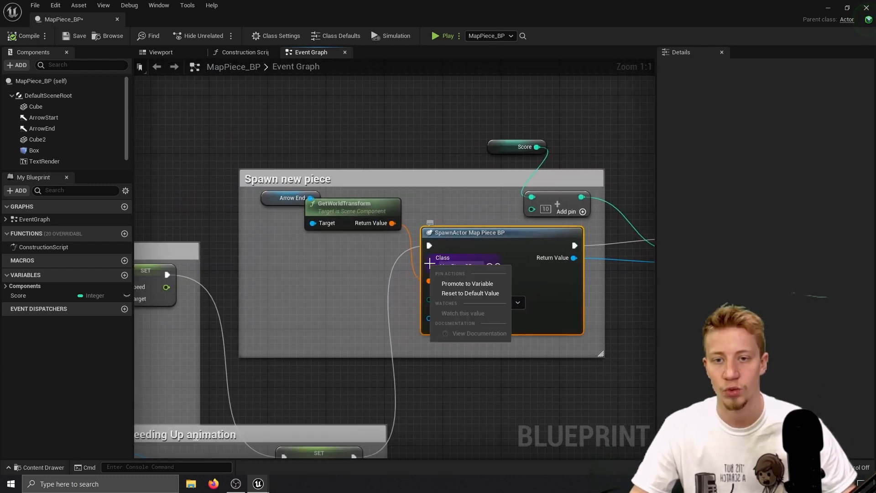
{"action": "left_click", "coordinate": [464, 283]}
{"action": "key", "text": "Return"}
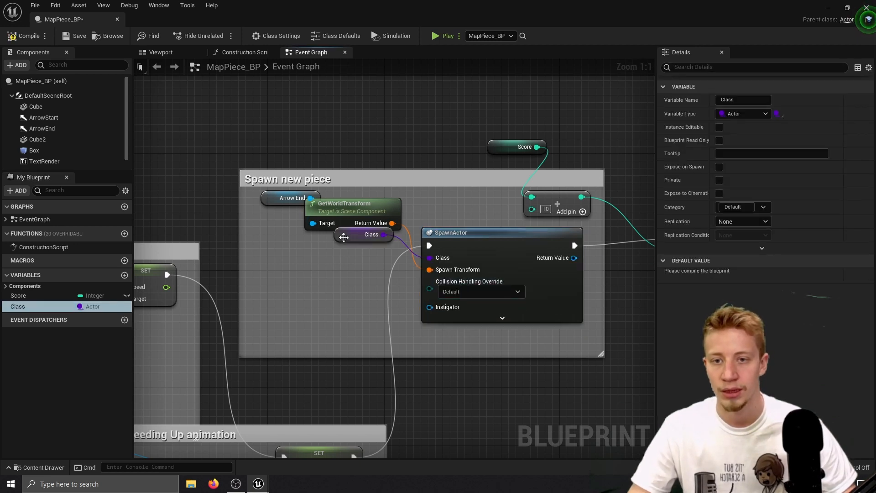
{"action": "left_click", "coordinate": [364, 235]}
{"action": "key", "text": "Delete"}
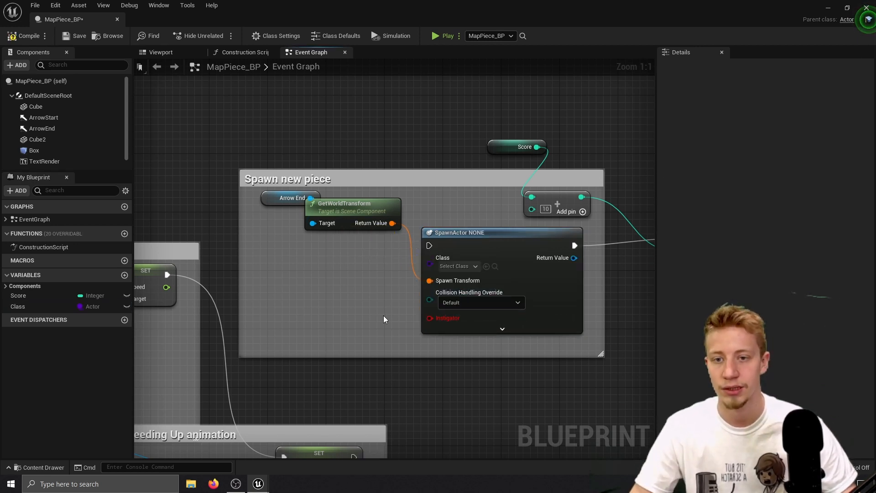
- Compile the blueprint and rename the Class variable to PieceList
{"action": "left_click", "coordinate": [27, 38]}
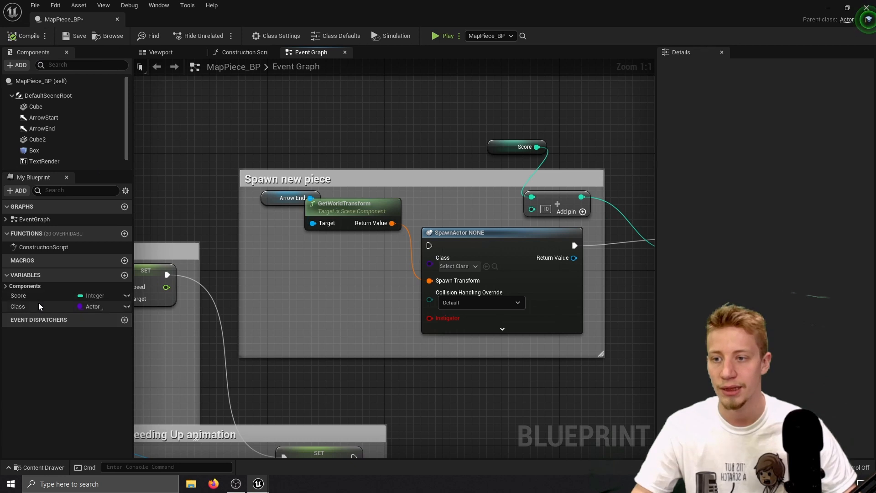
{"action": "left_click", "coordinate": [38, 306]}
{"action": "left_click", "coordinate": [38, 306]}
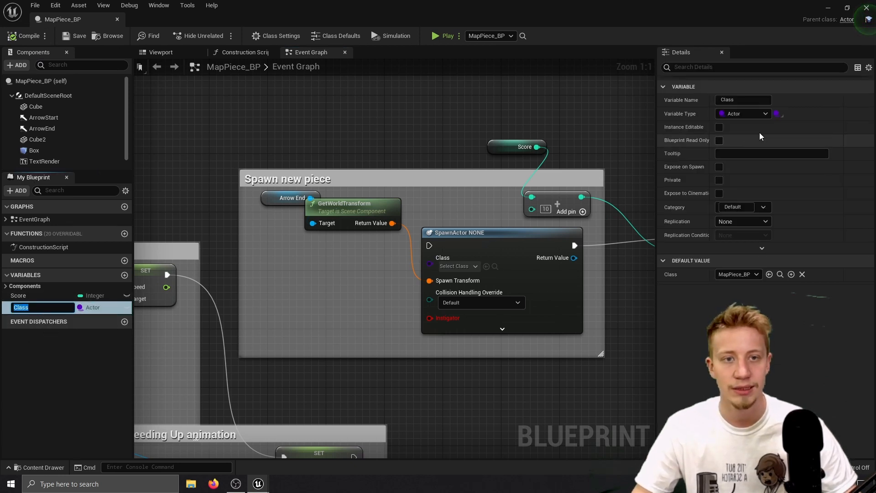
{"action": "type", "text": "List"}
{"action": "key", "text": "Return"}
{"action": "type", "text": "Piece"}
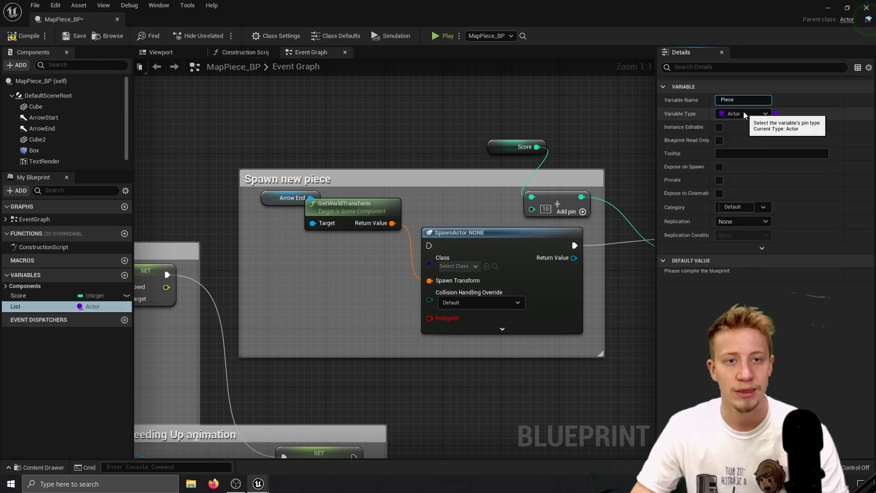
{"action": "type", "text": "List"}
{"action": "key", "text": "Return"}
- Change the PieceList variable from a single value to an array and compile the blueprint
{"action": "left_click", "coordinate": [777, 114]}
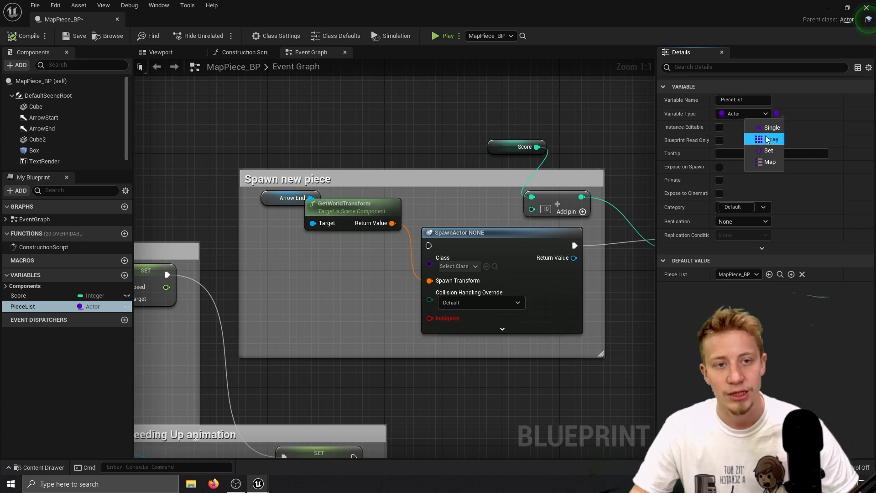
{"action": "left_click", "coordinate": [767, 140]}
{"action": "left_click", "coordinate": [22, 36]}
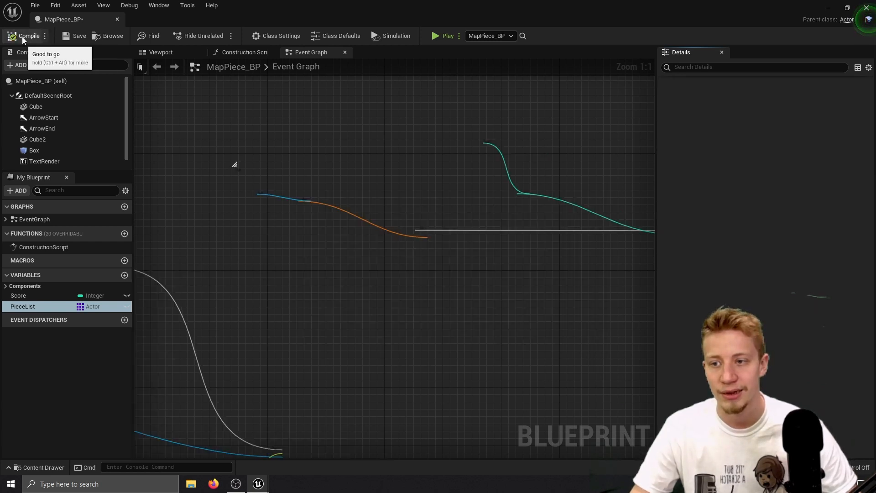
- Place a Get node for PieceList inside the Spawn new piece comment box
{"action": "left_click_drag", "start_coordinate": [74, 302], "coordinate": [251, 258]}
{"action": "left_click", "coordinate": [287, 275]}
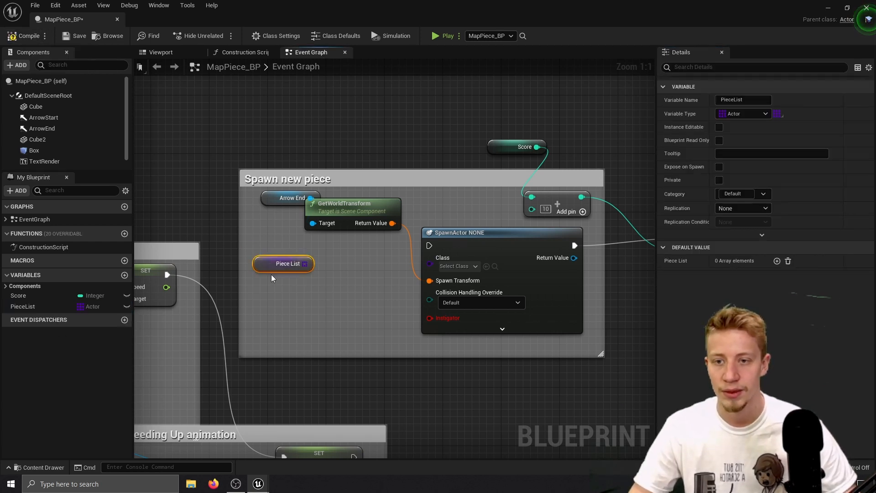
- Get an element (a copy) from the Piece List array and connect it to the SpawnActor node's Class input
{"action": "left_click_drag", "start_coordinate": [314, 268], "coordinate": [341, 286]}
{"action": "type", "text": "get"}
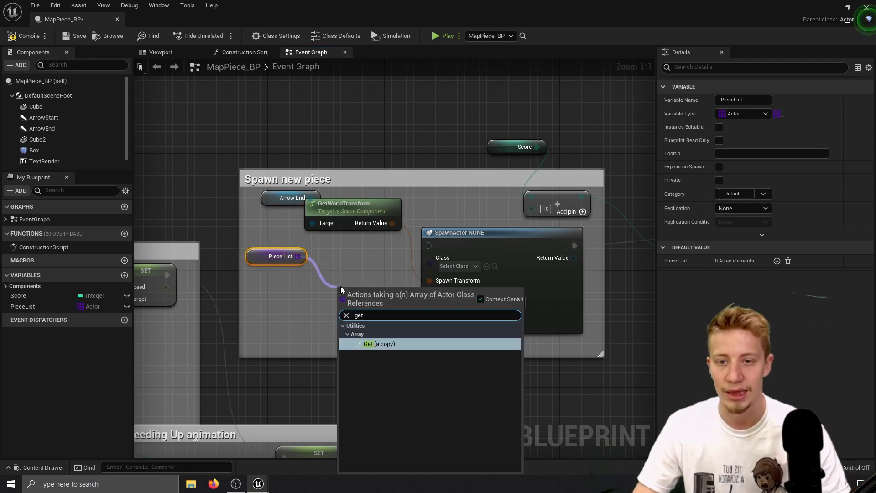
{"action": "key", "text": "Return"}
{"action": "left_click_drag", "start_coordinate": [395, 319], "coordinate": [429, 264]}
- Feed the array Get node's index from a new Random Integer in Range node
{"action": "right_click_drag", "start_coordinate": [322, 286], "coordinate": [369, 223]}
{"action": "left_click_drag", "start_coordinate": [368, 230], "coordinate": [339, 246]}
{"action": "type", "text": "random"}
{"action": "key", "text": "Down"}
{"action": "key", "text": "Down"}
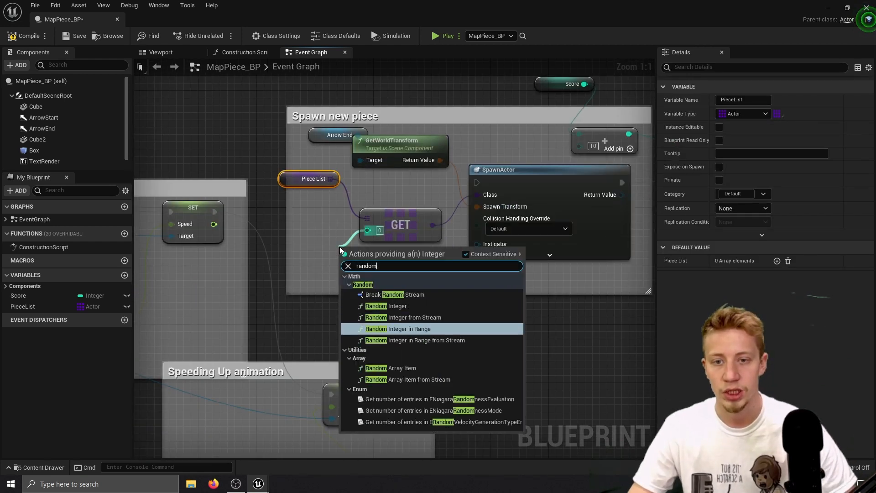
{"action": "key", "text": "Return"}
- Add a Last Index node from Piece List and use it as the Max of Random Integer in Range
{"action": "right_click_drag", "start_coordinate": [326, 183], "coordinate": [405, 180]}
{"action": "left_click_drag", "start_coordinate": [408, 176], "coordinate": [403, 181]}
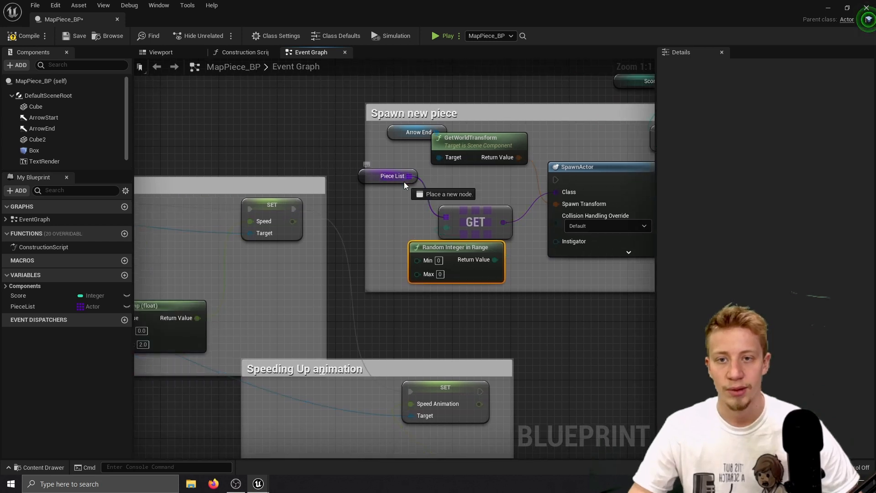
{"action": "left_click_drag", "start_coordinate": [376, 227], "coordinate": [311, 213]}
{"action": "type", "text": "last"}
{"action": "key", "text": "Return"}
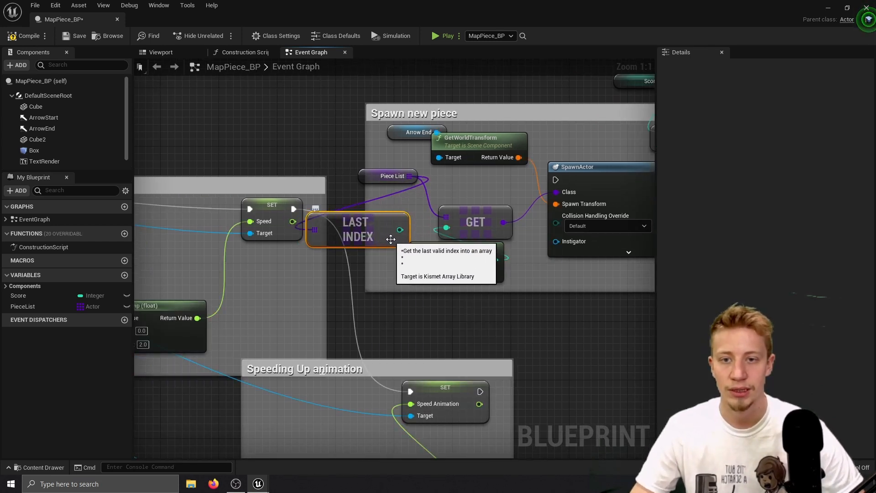
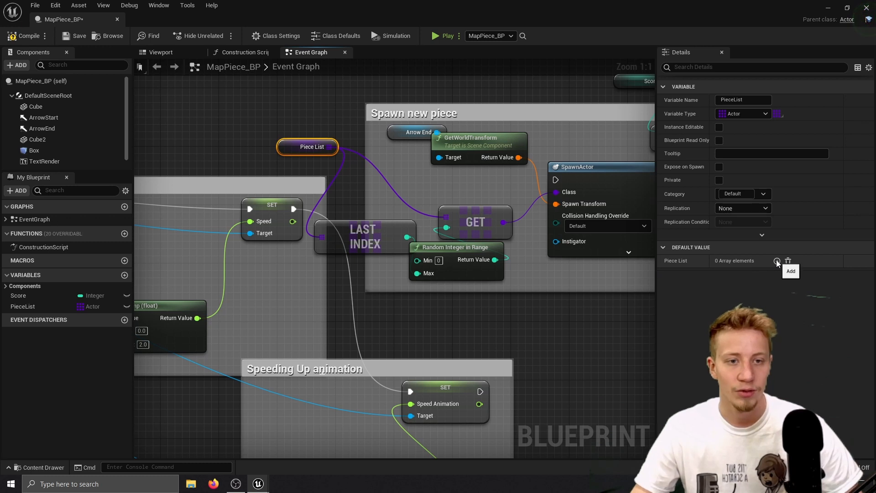
- Add a first element to the PieceList default value and set it to MapPiece_BP
{"action": "left_click", "coordinate": [732, 274]}
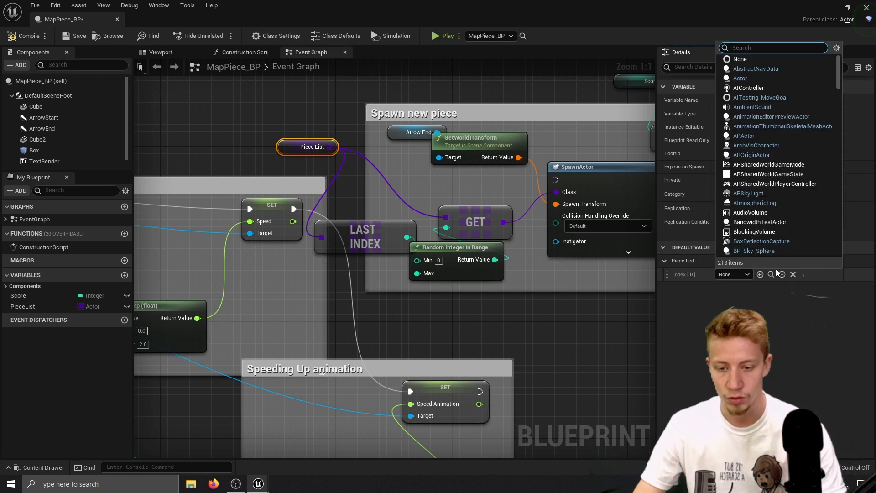
{"action": "type", "text": "piece"}
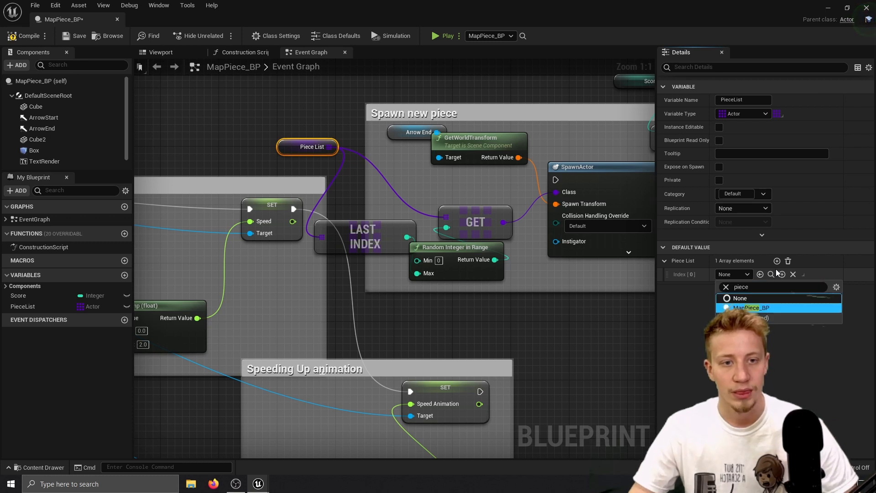
{"action": "left_click", "coordinate": [750, 307]}
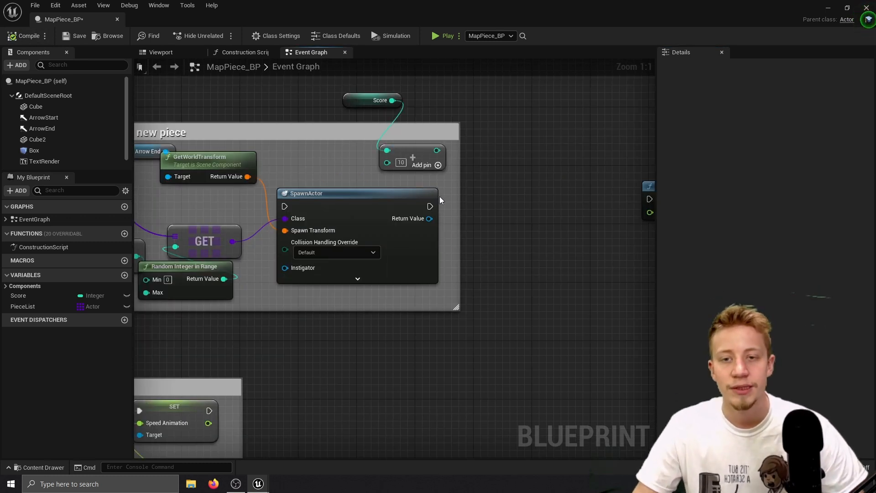
{"action": "left_click", "coordinate": [393, 124]}
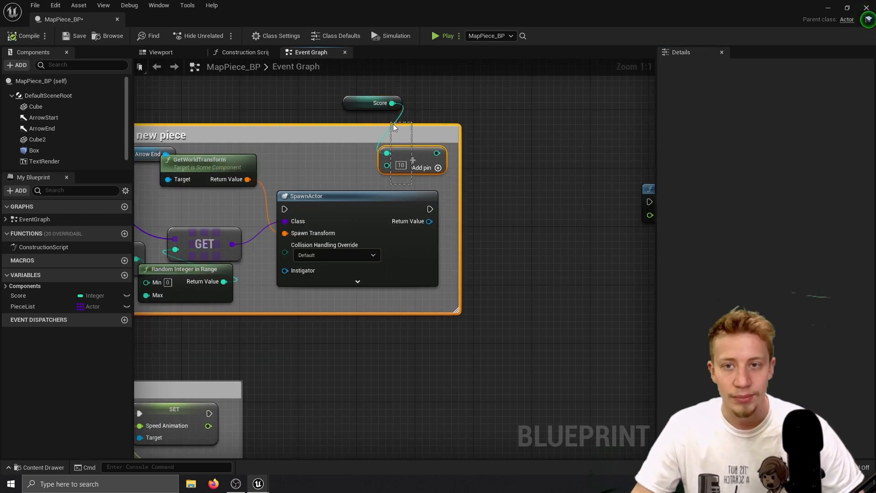
{"action": "left_click", "coordinate": [511, 179]}
{"action": "left_click_drag", "start_coordinate": [429, 218], "coordinate": [495, 221]}
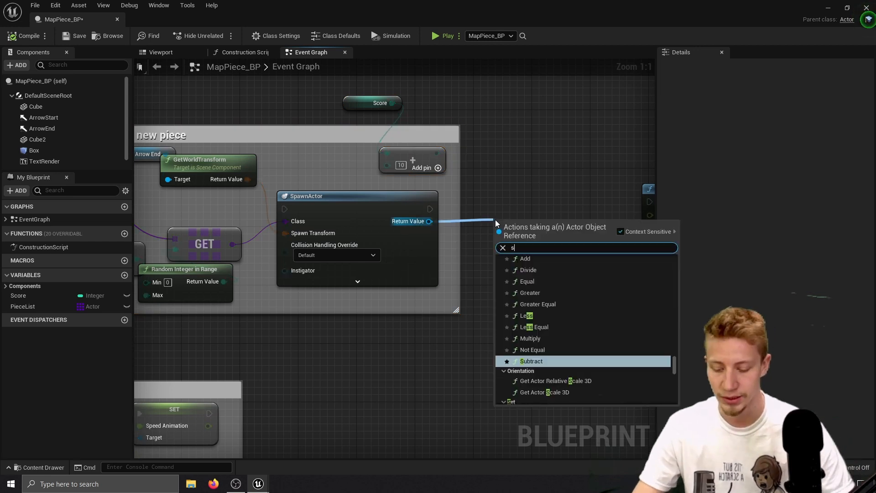
{"action": "type", "text": "score"}
{"action": "key", "text": "Escape"}
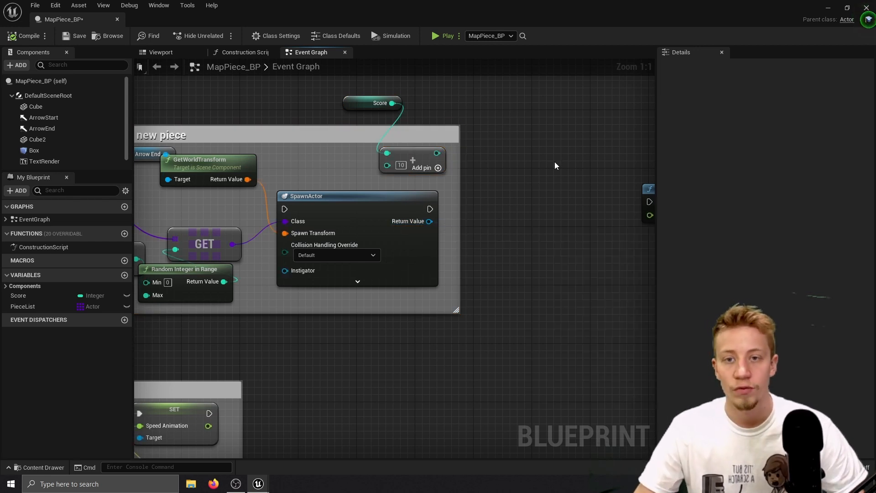
- Delete the Score and addition nodes near SpawnActor and connect the Speed Animation SET node's execution output to SpawnActor
{"action": "left_click_drag", "start_coordinate": [415, 150], "coordinate": [430, 106]}
{"action": "right_click_drag", "start_coordinate": [492, 103], "coordinate": [539, 171]}
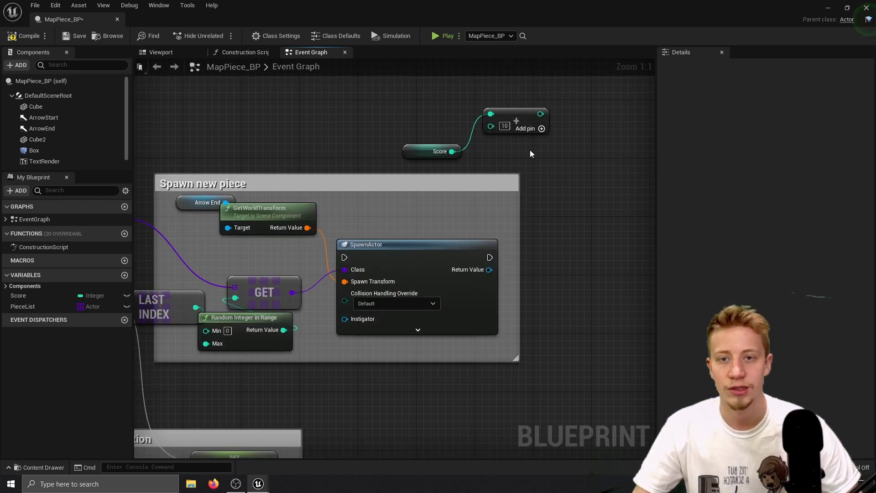
{"action": "left_click_drag", "start_coordinate": [405, 110], "coordinate": [401, 108]}
{"action": "key", "text": "Delete"}
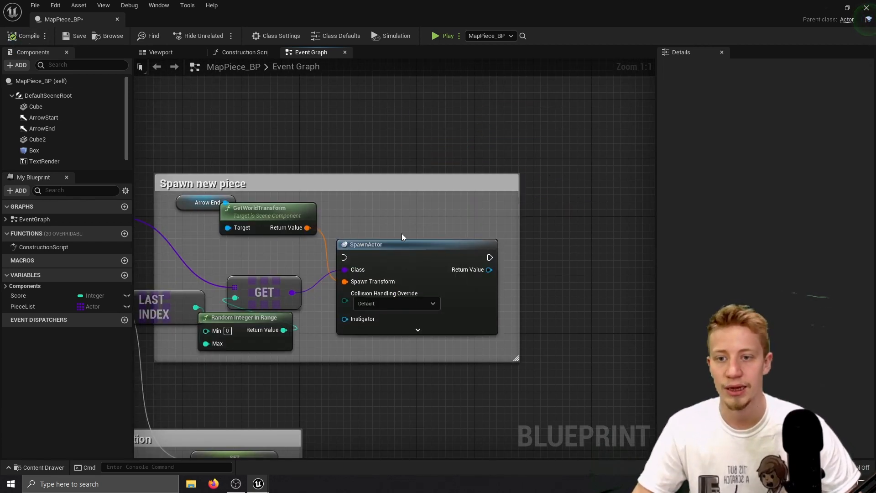
{"action": "right_click_drag", "start_coordinate": [401, 234], "coordinate": [519, 137]}
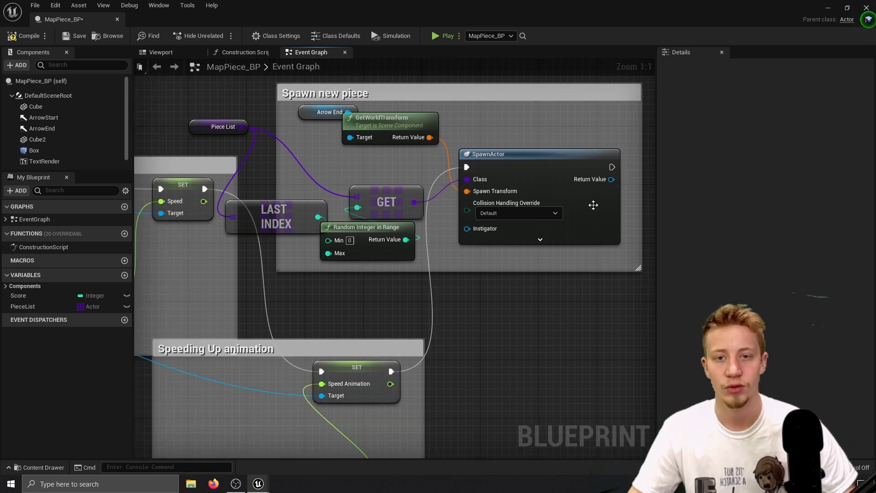
{"action": "right_click_drag", "start_coordinate": [593, 205], "coordinate": [384, 177]}
- Duplicate the first platform cube along X in MapPiece_BP to fill the gap with two evenly spaced platforms
{"action": "left_click", "coordinate": [36, 107]}
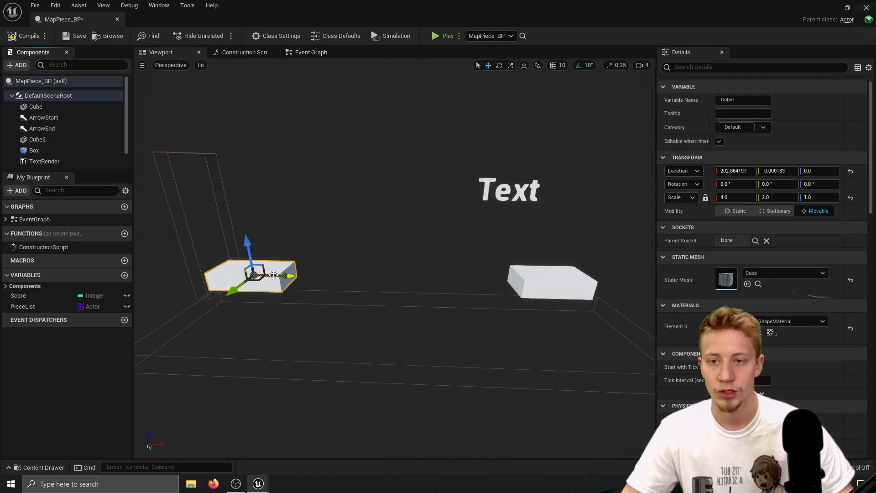
{"action": "left_click_drag", "start_coordinate": [273, 274], "coordinate": [478, 288], "text": "alt"}
{"action": "left_click", "coordinate": [371, 279]}
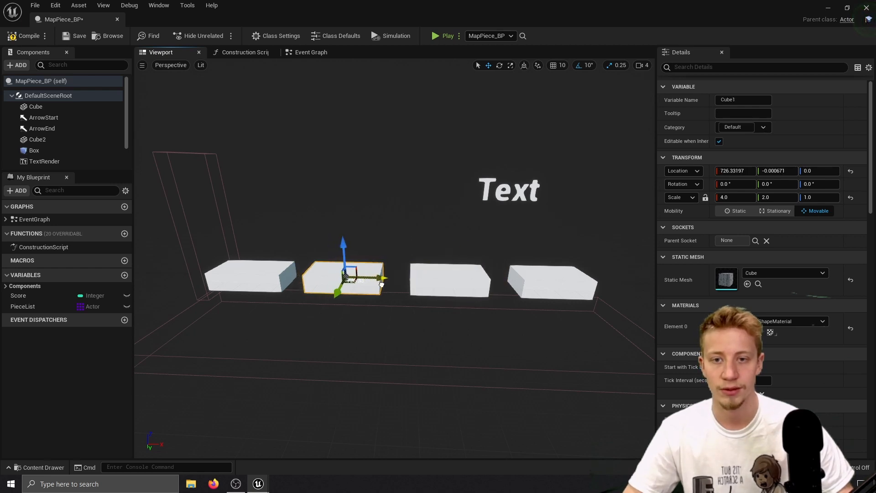
{"action": "left_click", "coordinate": [466, 284]}
- Create a child blueprint class of MapPiece_BP named MapPiece01_BP_Child
{"action": "key", "text": "alt+Tab"}
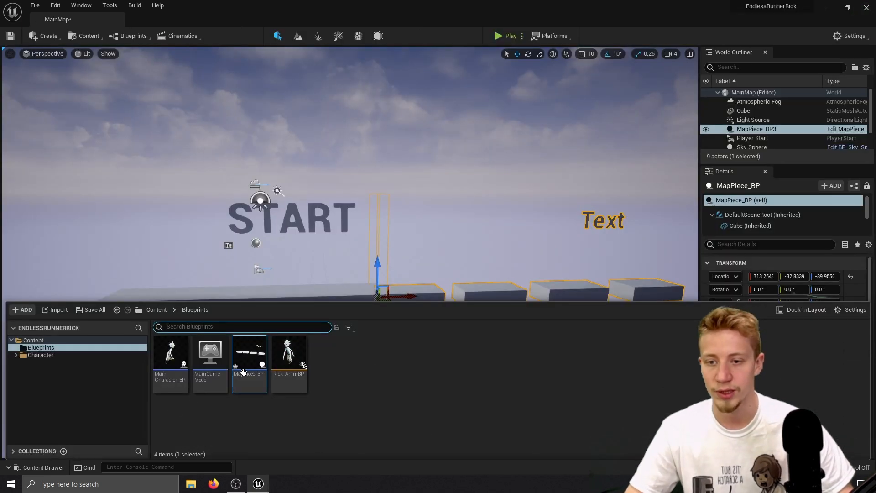
{"action": "right_click", "coordinate": [243, 372]}
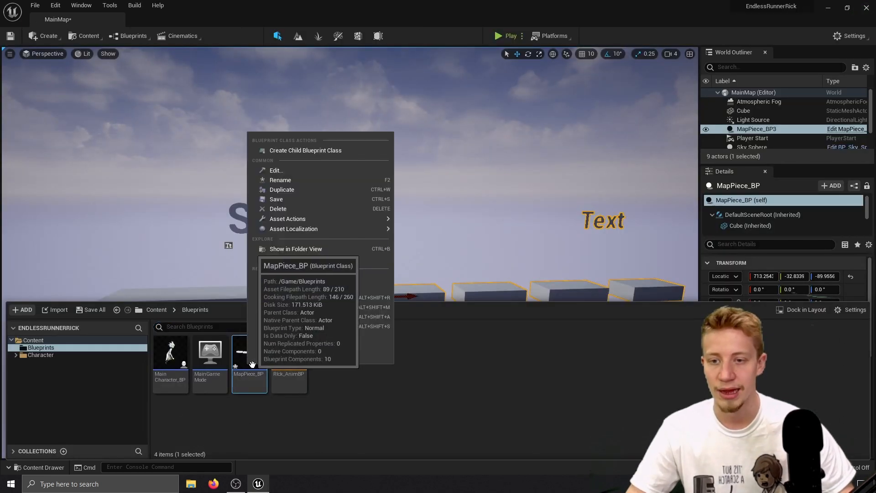
{"action": "left_click", "coordinate": [325, 149]}
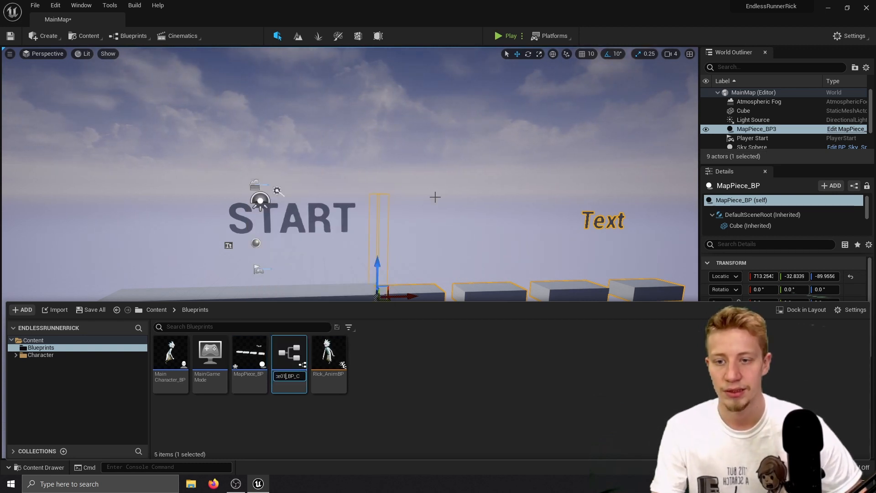
{"action": "type", "text": "01"}
{"action": "key", "text": "Return"}
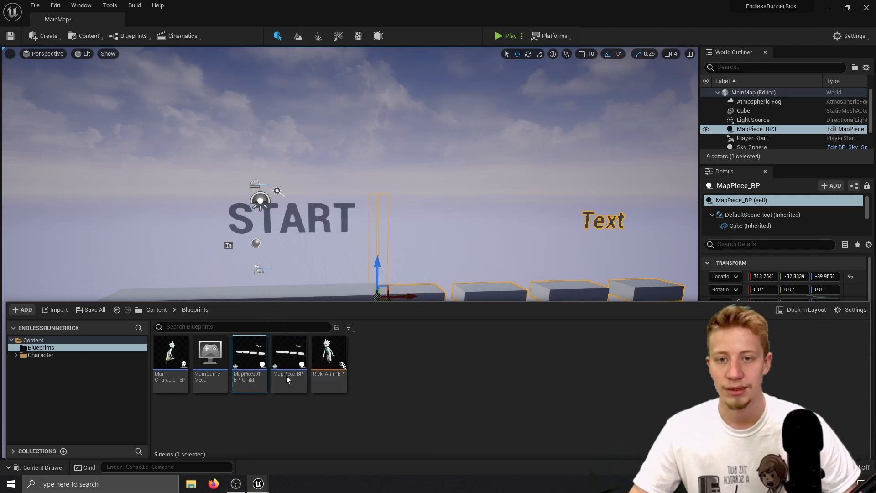
- Open MapPiece01_BP_Child and shorten its second platform cube along X
{"action": "double_click", "coordinate": [250, 365]}
{"action": "mouse_move", "coordinate": [471, 302]}
{"action": "left_mouse_down"}
{"action": "mouse_move", "coordinate": [475, 283]}
{"action": "mouse_move", "coordinate": [472, 302]}
{"action": "left_mouse_up"}
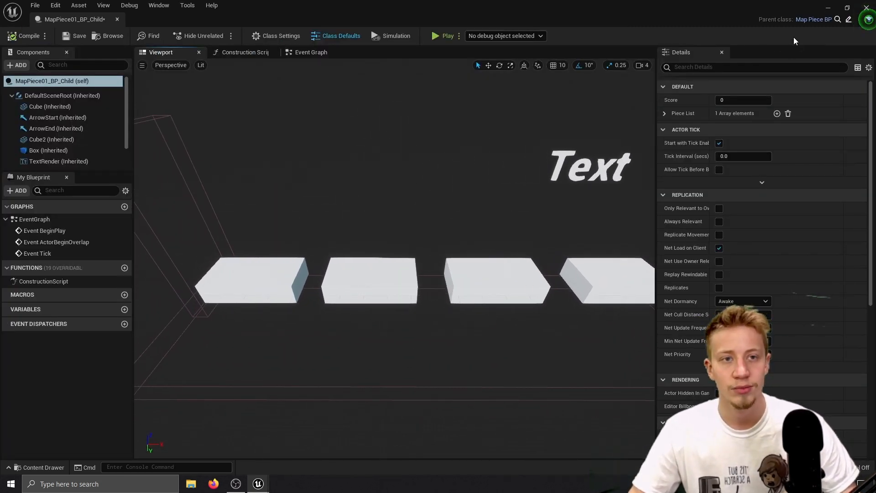
{"action": "left_click", "coordinate": [384, 285]}
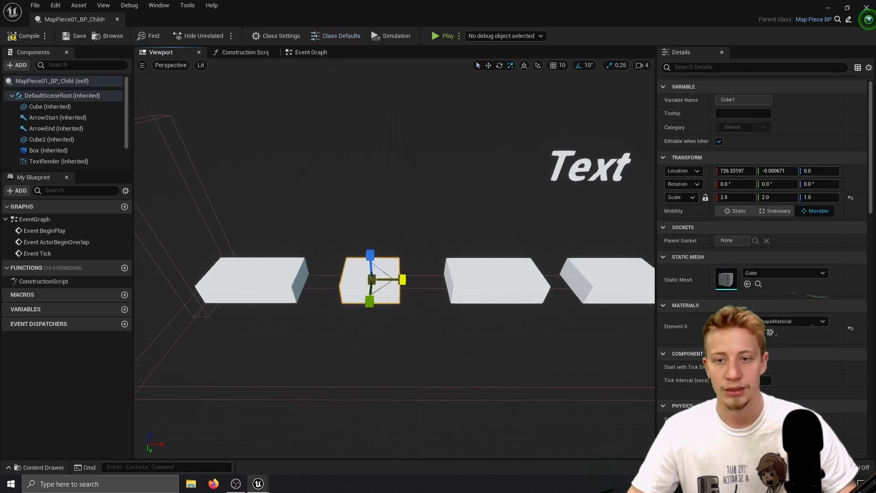
{"action": "left_click_drag", "start_coordinate": [397, 279], "coordinate": [382, 280]}
- Shorten the third platform cube, place a duplicate of the last platform directly before it, and compile the child blueprint
{"action": "left_click", "coordinate": [500, 269]}
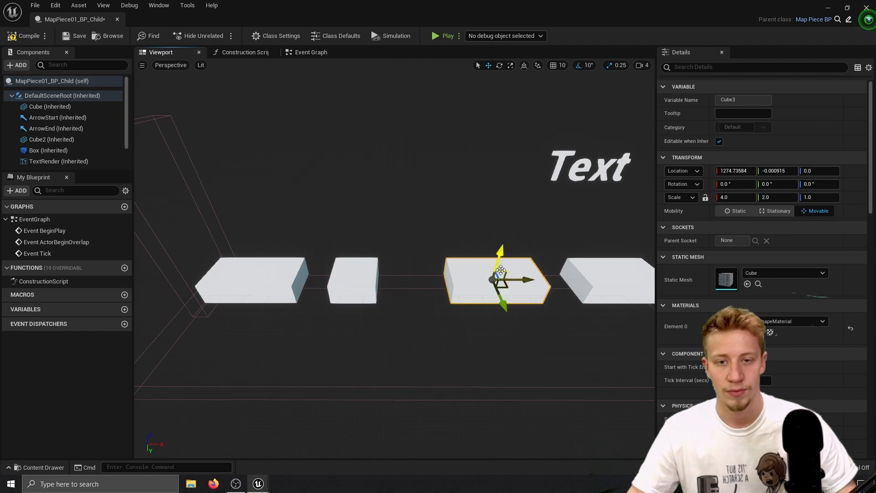
{"action": "left_click_drag", "start_coordinate": [521, 282], "coordinate": [541, 282]}
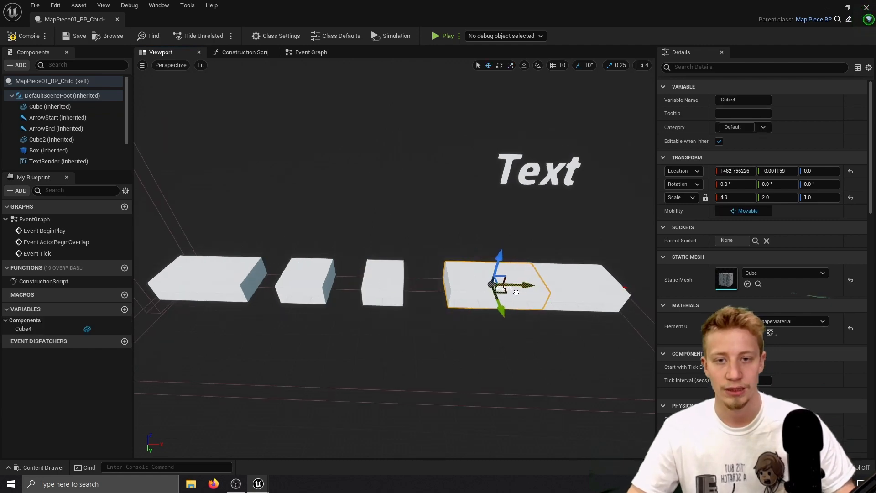
{"action": "left_click", "coordinate": [23, 36]}
- Create another child blueprint class of MapPiece_BP named MapPiece02_BP_Child
{"action": "key", "text": "ctrl+space"}
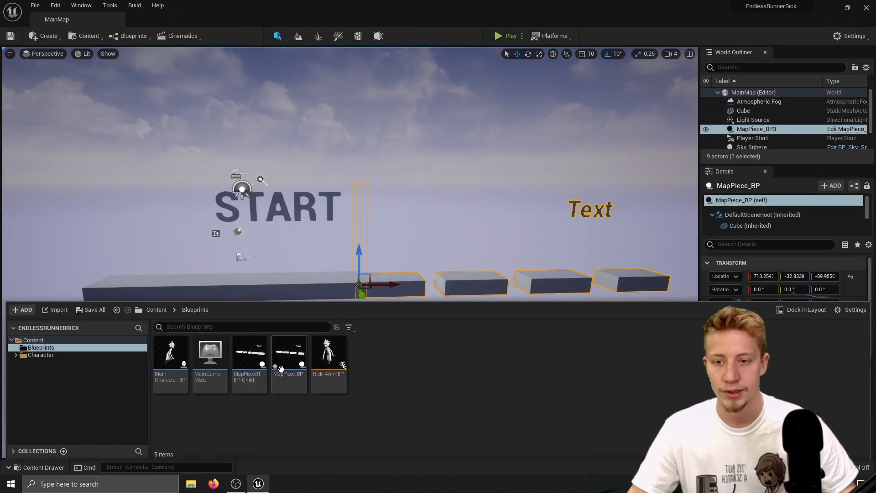
{"action": "right_click", "coordinate": [280, 369]}
{"action": "left_click", "coordinate": [372, 155]}
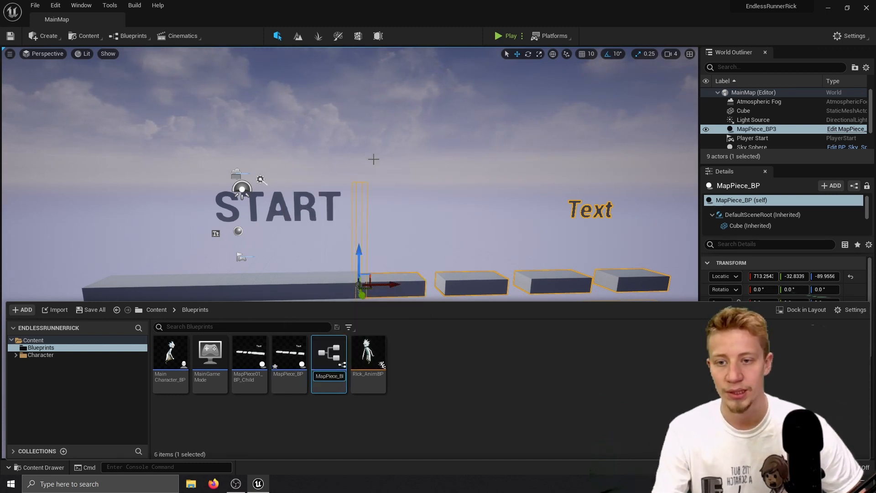
{"action": "key", "text": "Return"}
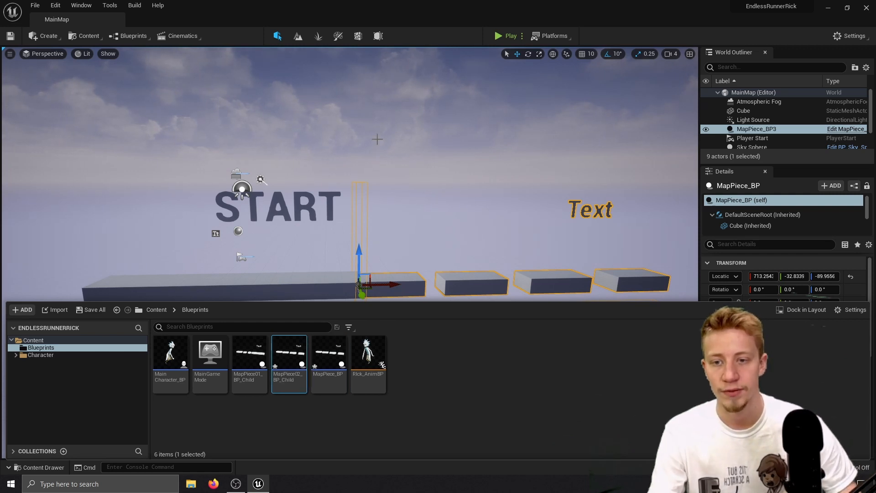
- Open MapPiece02_BP_Child, rework the layout of its platform cubes, and save it
{"action": "double_click", "coordinate": [295, 366]}
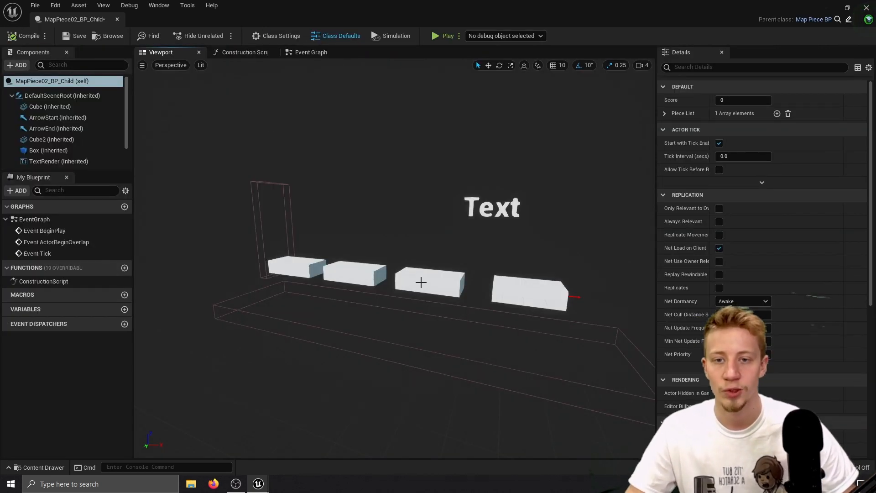
{"action": "left_click", "coordinate": [374, 277]}
{"action": "mouse_move", "coordinate": [379, 292]}
{"action": "right_mouse_down"}
{"action": "mouse_move", "coordinate": [402, 299]}
{"action": "mouse_move", "coordinate": [380, 291]}
{"action": "right_mouse_up"}
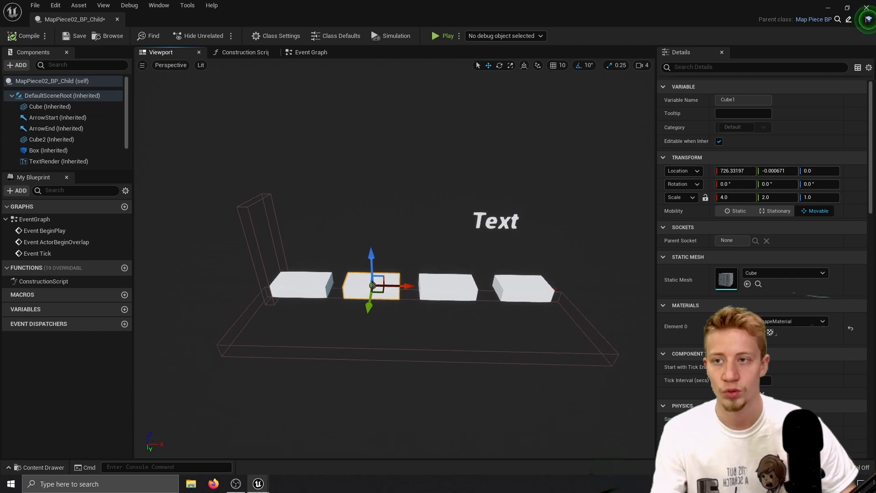
{"action": "key", "text": "ctrl+space"}
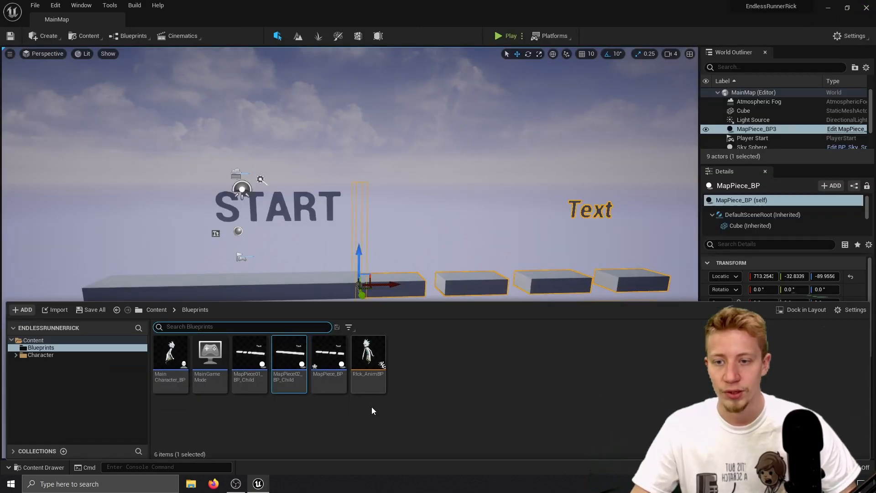
{"action": "left_click", "coordinate": [371, 406]}
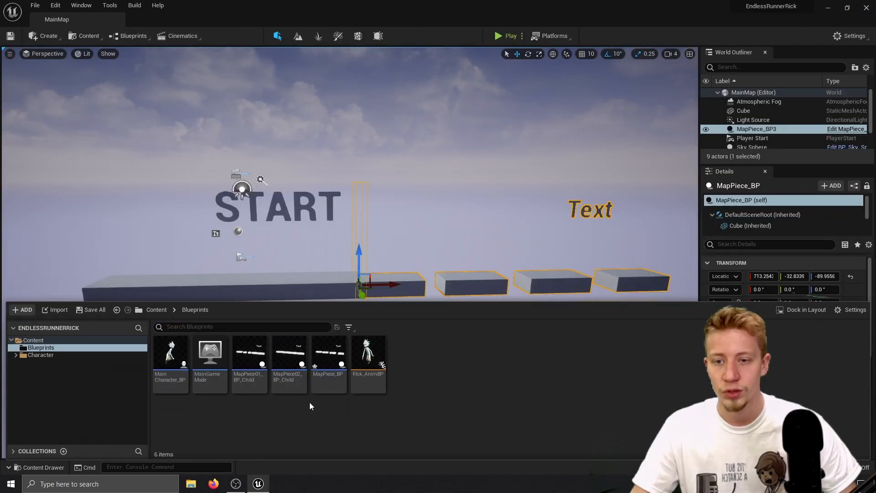
- Add two elements to the Piece List array in MapPiece_BP and set them to MapPiece02_BP_Child and MapPiece01_BP_Child
{"action": "double_click", "coordinate": [338, 358]}
{"action": "right_click_drag", "start_coordinate": [417, 206], "coordinate": [242, 201]}
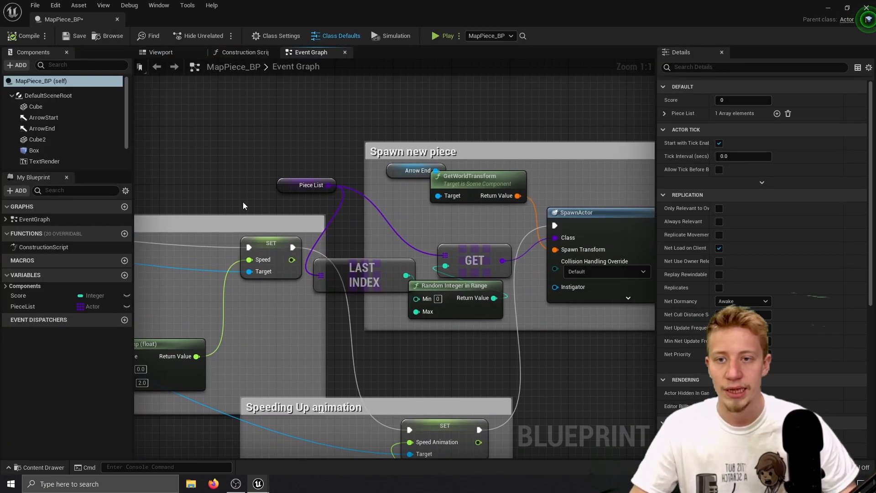
{"action": "left_click", "coordinate": [282, 180]}
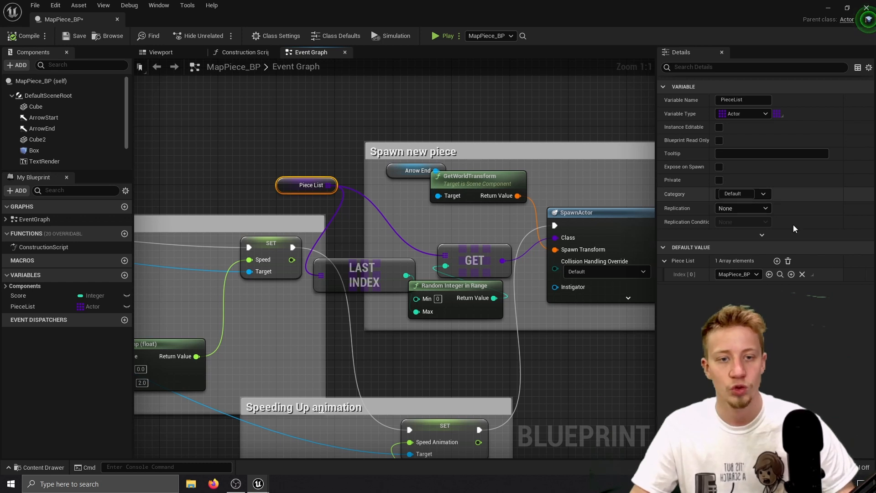
{"action": "left_click", "coordinate": [777, 261]}
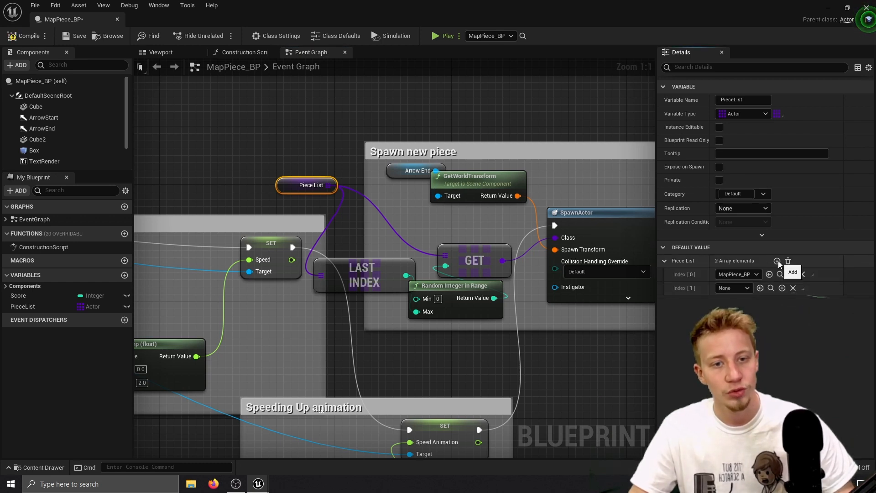
{"action": "left_click", "coordinate": [776, 260]}
{"action": "left_click", "coordinate": [746, 288]}
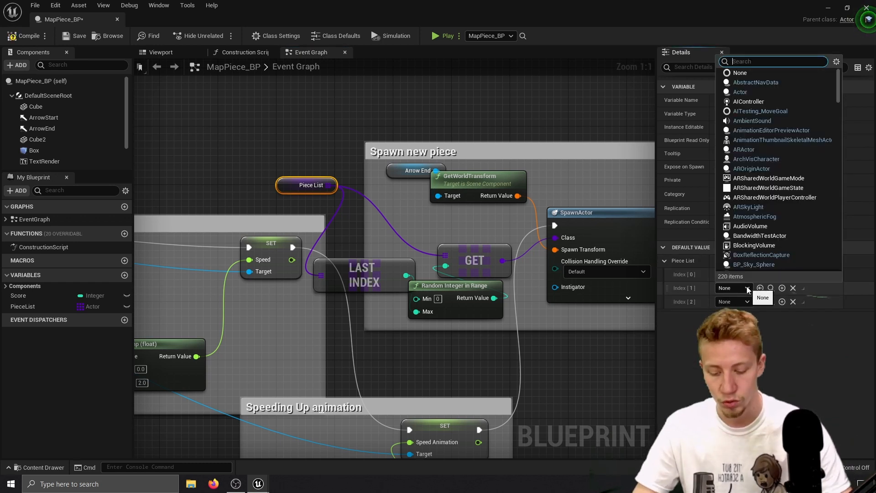
{"action": "type", "text": "map"}
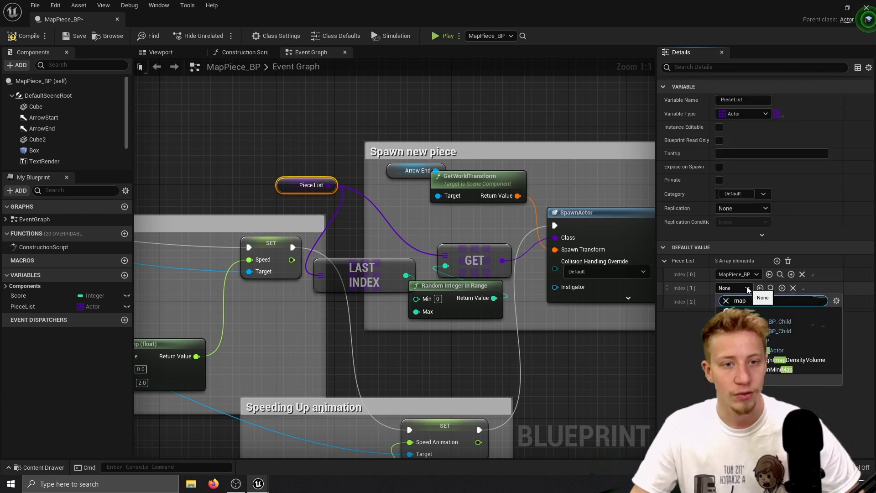
{"action": "left_click", "coordinate": [797, 330]}
{"action": "left_click", "coordinate": [737, 301]}
{"action": "type", "text": "map"}
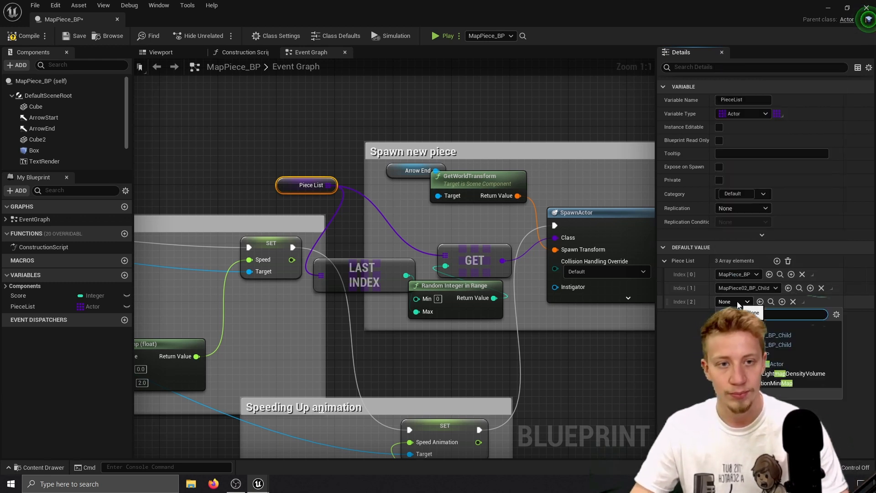
{"action": "left_click", "coordinate": [789, 334]}
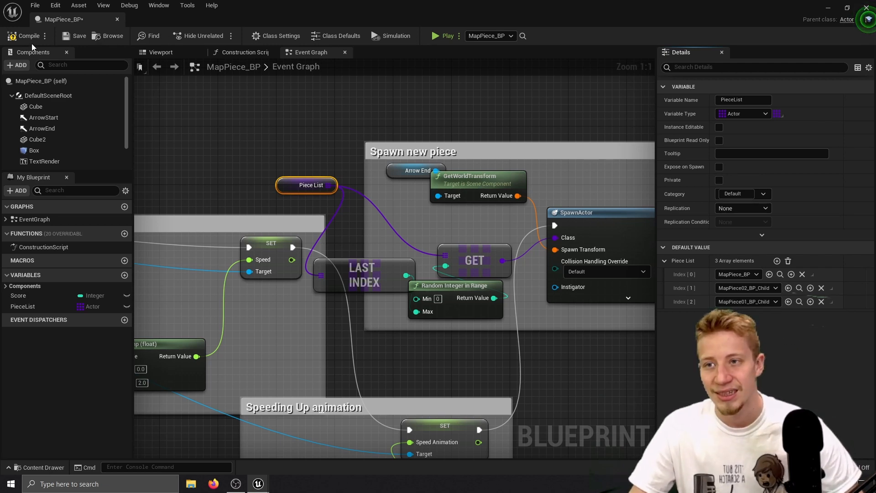
{"action": "left_click", "coordinate": [865, 8]}
- Play the level and jump across the platforms to test the random spawning of map piece variants
{"action": "left_click", "coordinate": [494, 35]}
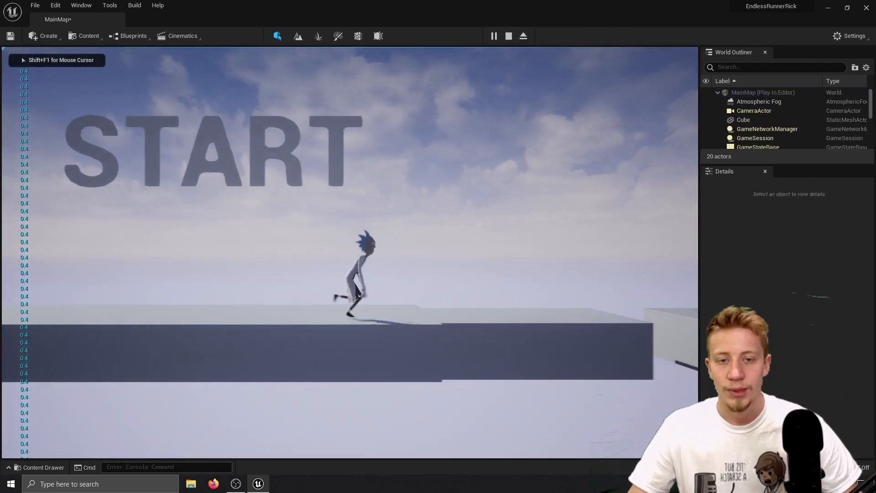
{"action": "key", "text": "space"}
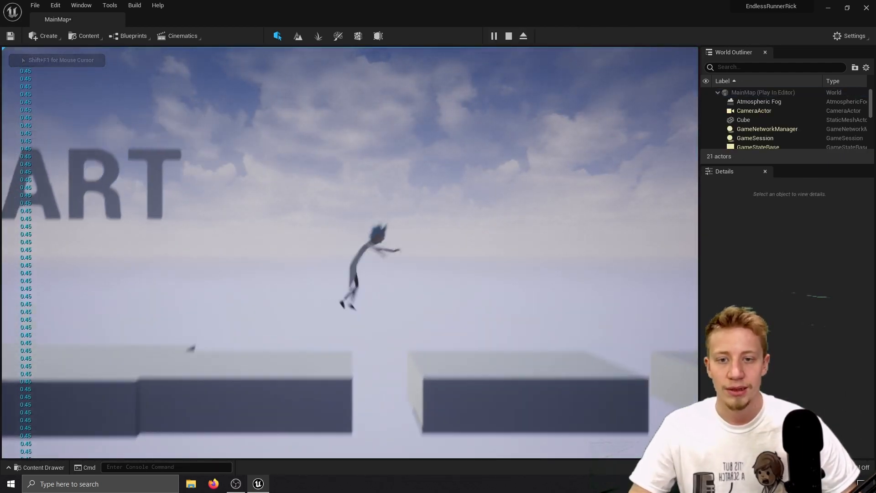
{"action": "key", "text": "space"}
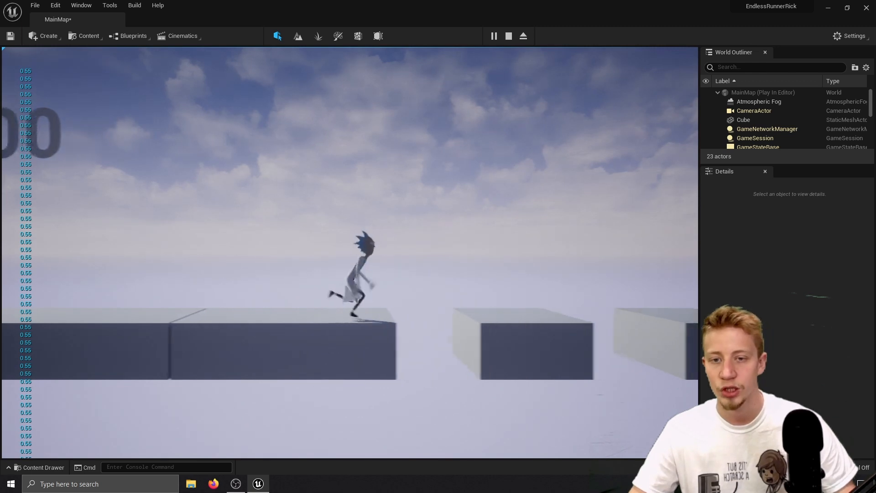
{"action": "key", "text": "space"}
{"action": "key", "text": "space"}
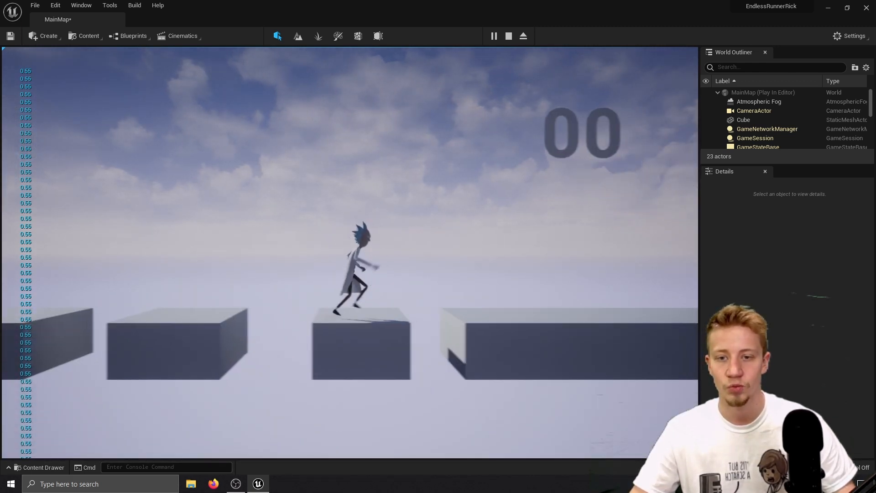
{"action": "key", "text": "space"}
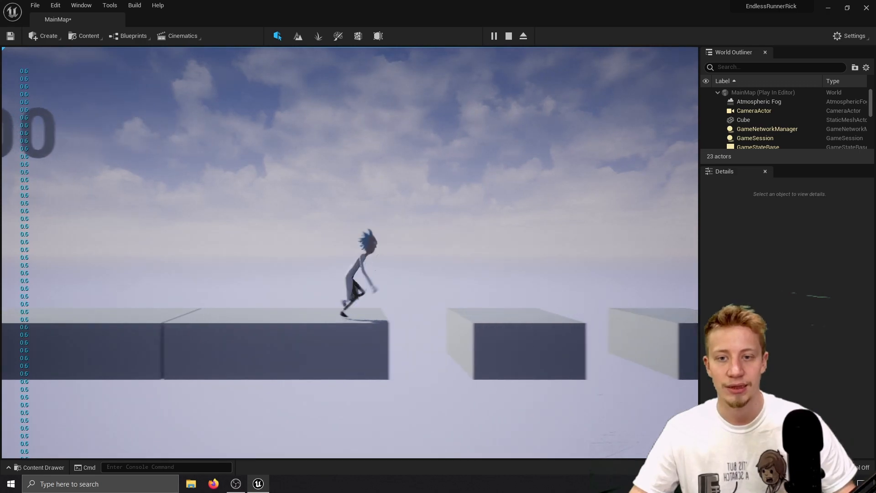
{"action": "key", "text": "space"}
{"action": "mouse_move", "coordinate": [418, 284]}
{"action": "right_mouse_down"}
{"action": "mouse_move", "coordinate": [392, 288]}
{"action": "mouse_move", "coordinate": [475, 285]}
{"action": "mouse_move", "coordinate": [438, 292]}
{"action": "mouse_move", "coordinate": [417, 284]}
{"action": "right_mouse_up"}
{"action": "key", "text": "ctrl+space"}
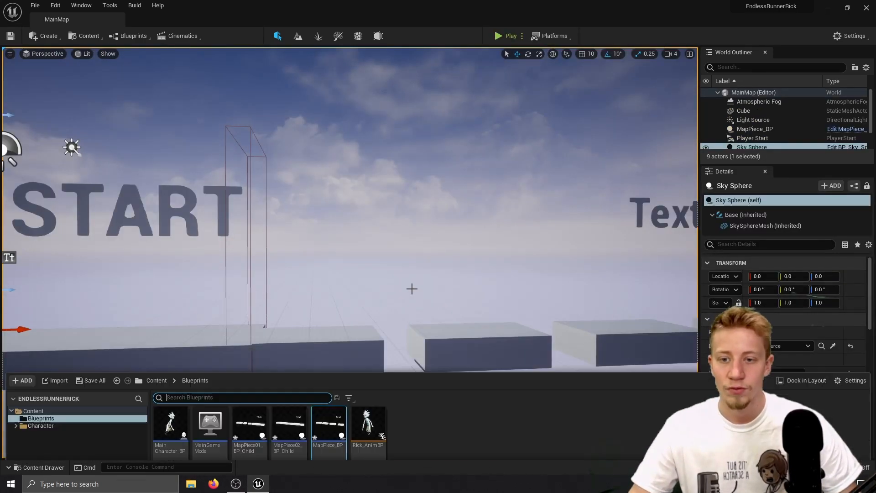
{"action": "double_click", "coordinate": [329, 358]}
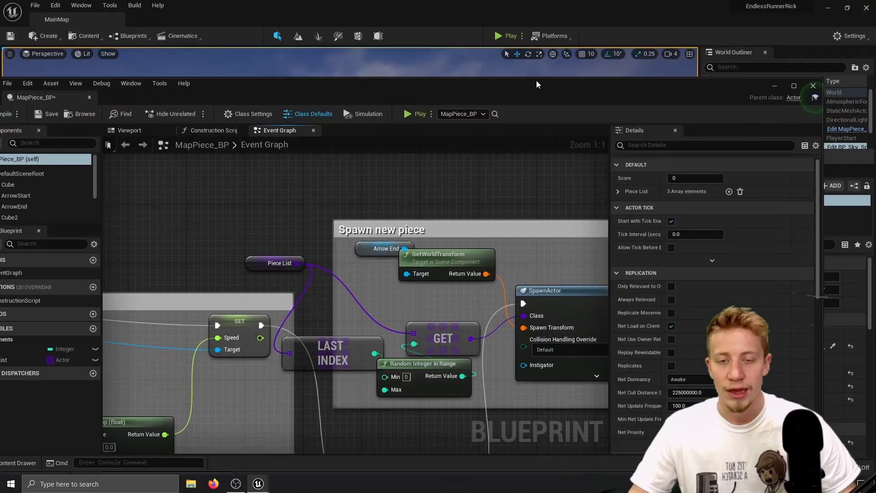
{"action": "key", "text": "ctrl+space"}
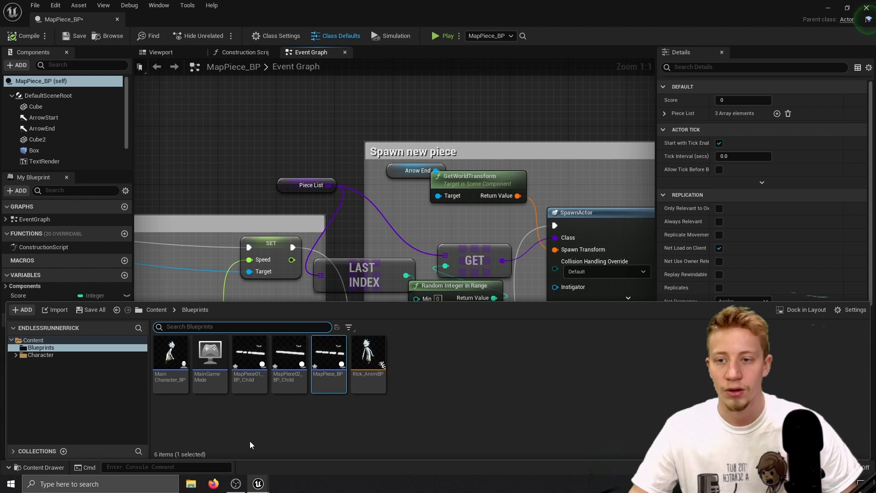
{"action": "key", "text": "alt+Tab"}
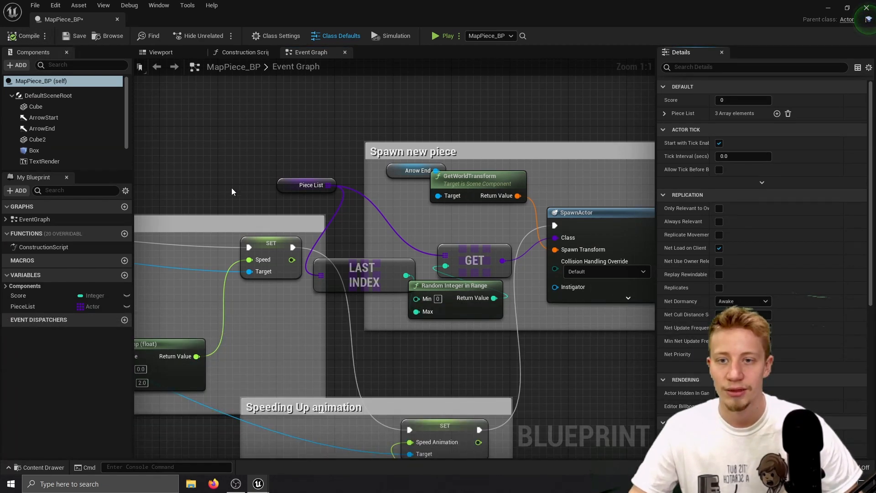
- Add an Integer variable named ScoreGM to the MainGameMode blueprint, compile it and close the blueprint
{"action": "double_click", "coordinate": [200, 361]}
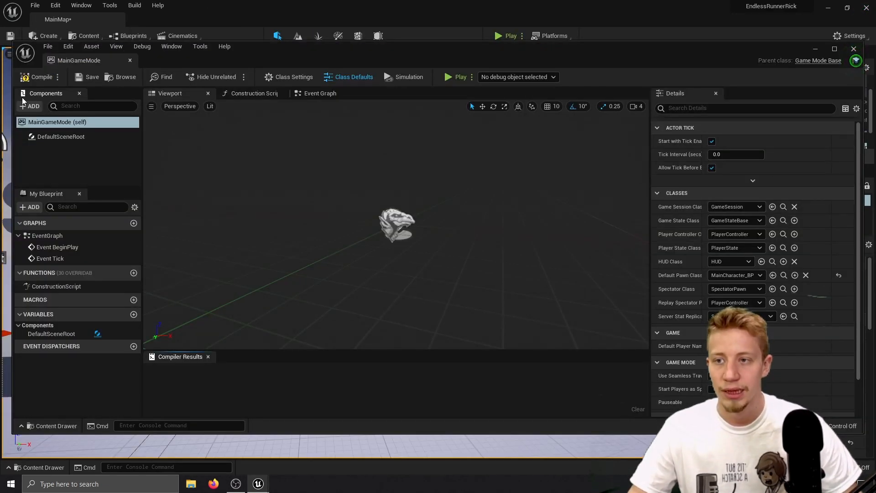
{"action": "left_click", "coordinate": [301, 96]}
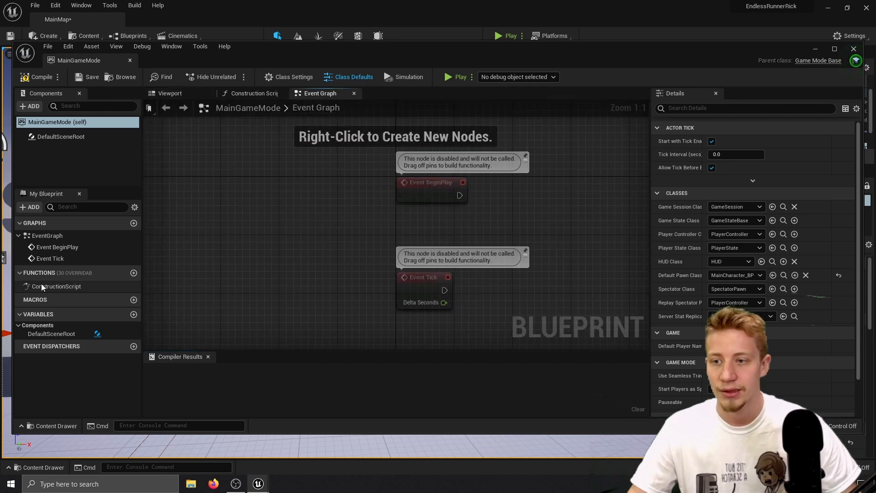
{"action": "left_click", "coordinate": [134, 315]}
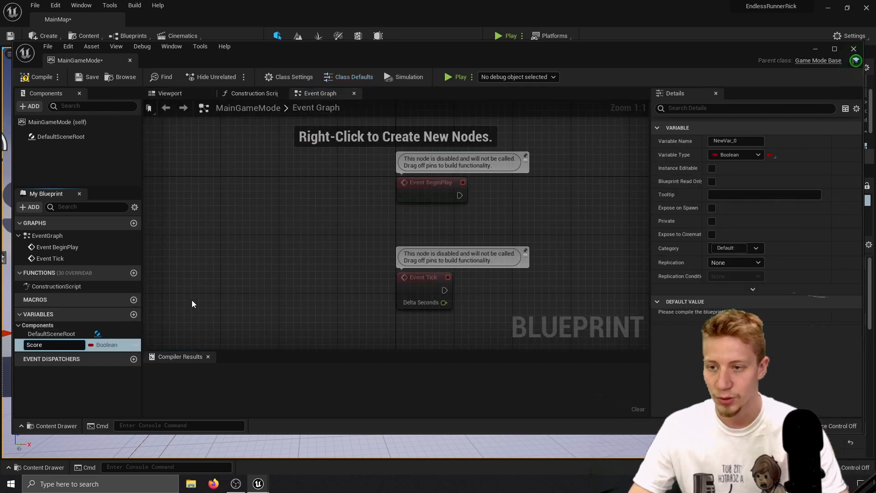
{"action": "type", "text": "ScoreGM"}
{"action": "key", "text": "Return"}
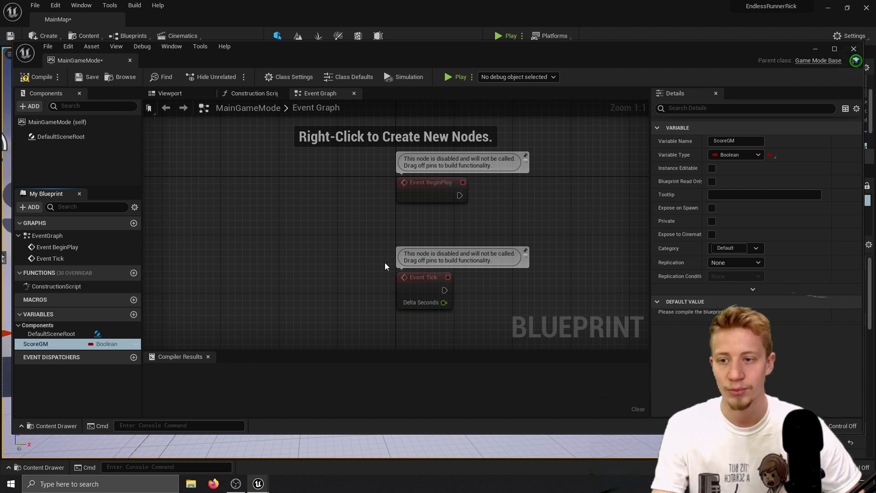
{"action": "left_click", "coordinate": [735, 155]}
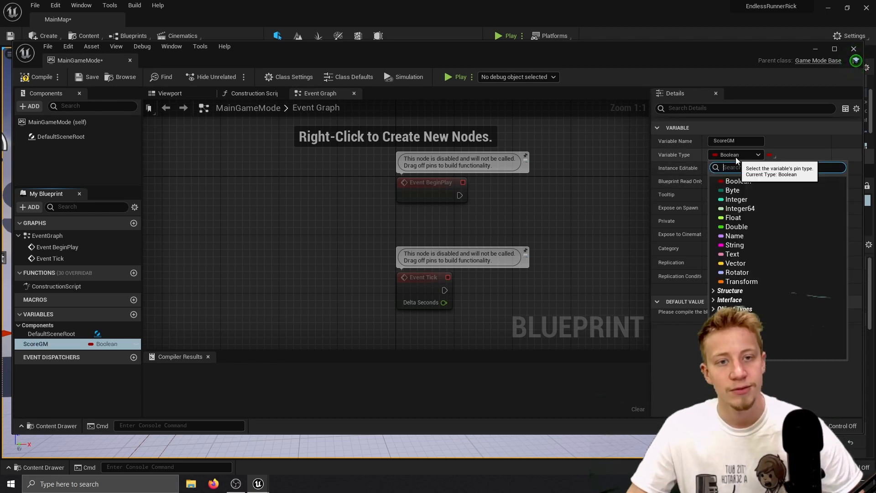
{"action": "left_click", "coordinate": [753, 203]}
{"action": "left_click", "coordinate": [36, 77]}
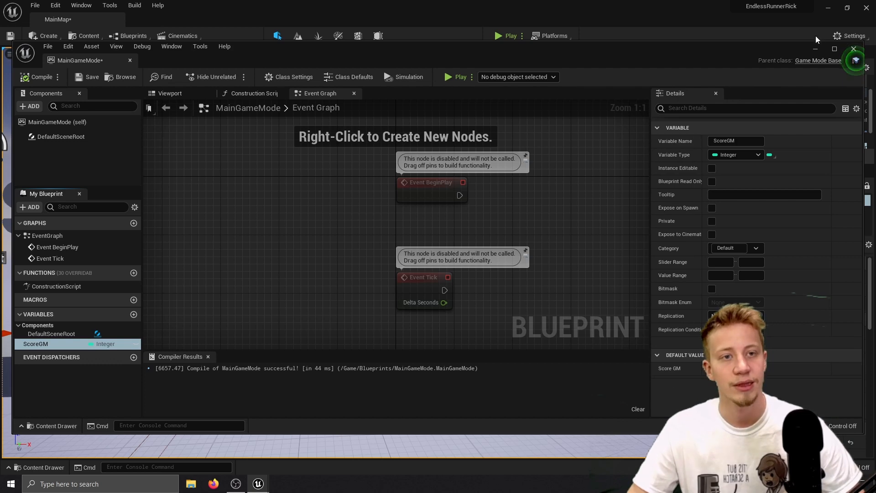
{"action": "left_click", "coordinate": [853, 49]}
- Open the Construction Script of MapPiece_BP and connect a Cast To MainGameMode node to its entry node
{"action": "key", "text": "ctrl+space"}
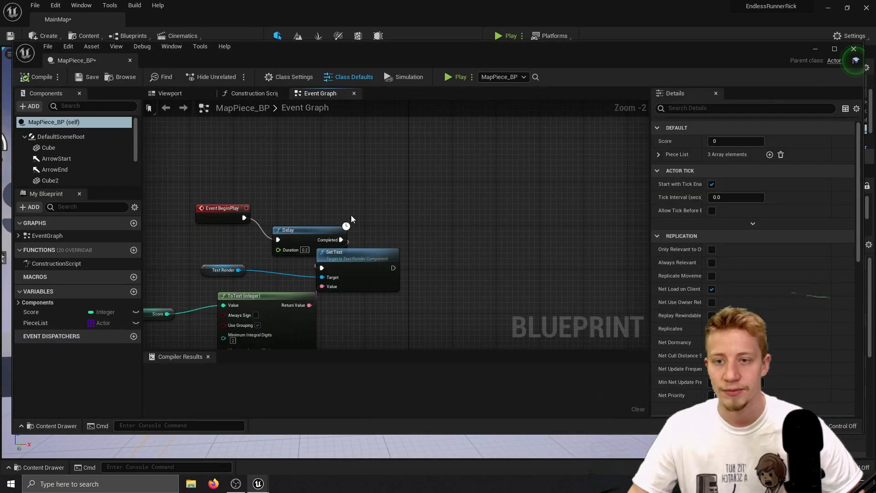
{"action": "left_click", "coordinate": [250, 95]}
{"action": "right_click_drag", "start_coordinate": [375, 211], "coordinate": [436, 269]}
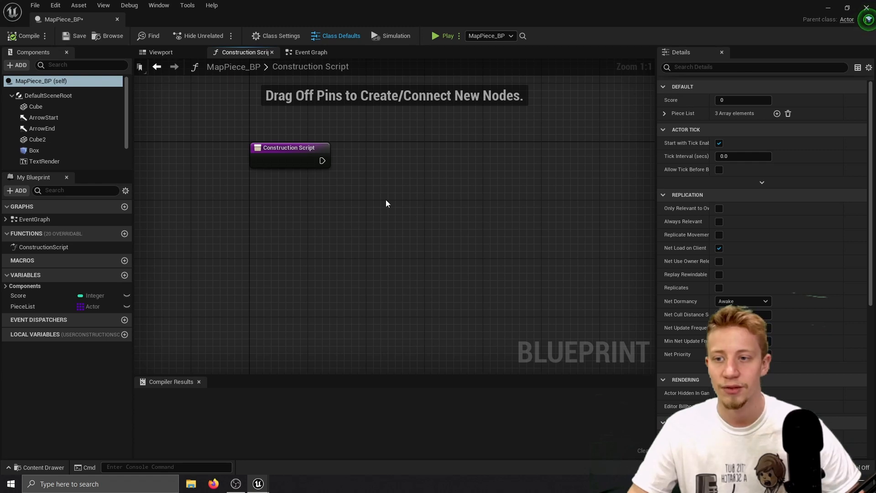
{"action": "right_click_drag", "start_coordinate": [386, 203], "coordinate": [367, 247]}
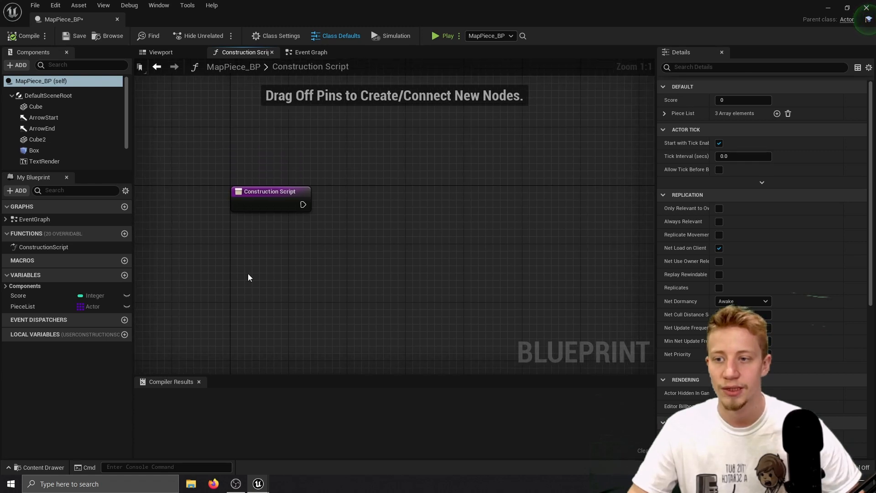
{"action": "left_click_drag", "start_coordinate": [303, 204], "coordinate": [370, 202]}
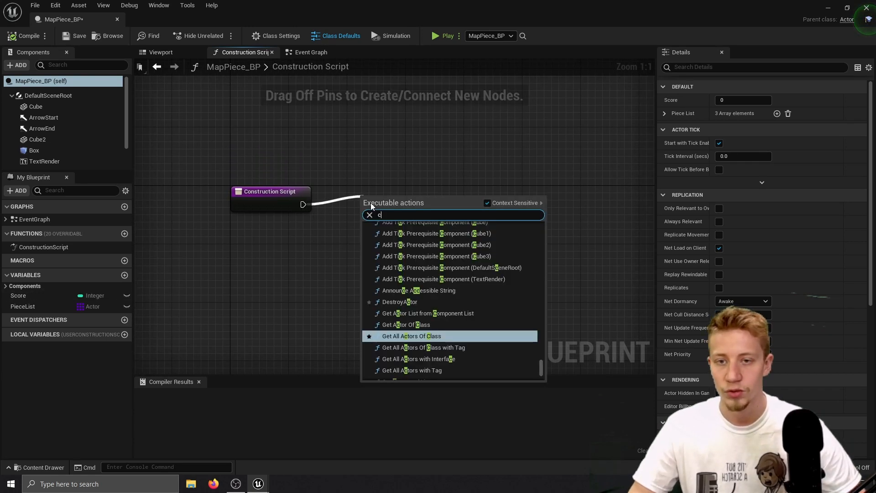
{"action": "type", "text": "cast to main"}
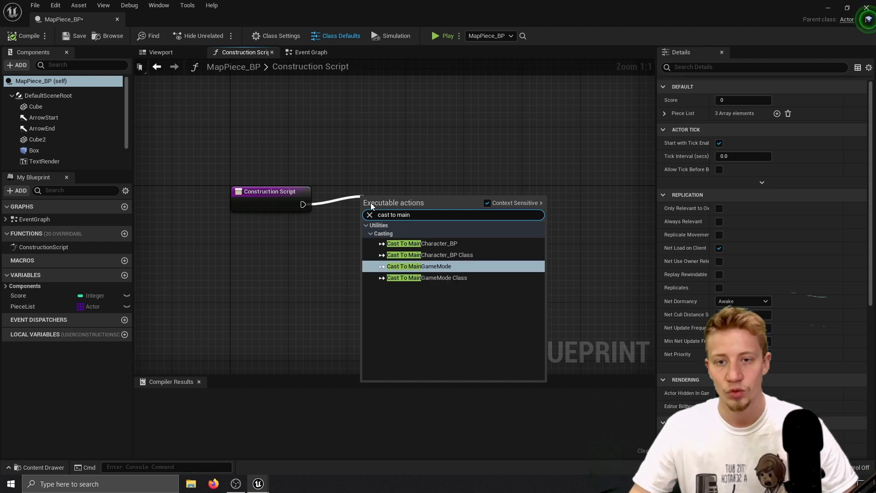
{"action": "key", "text": "Return"}
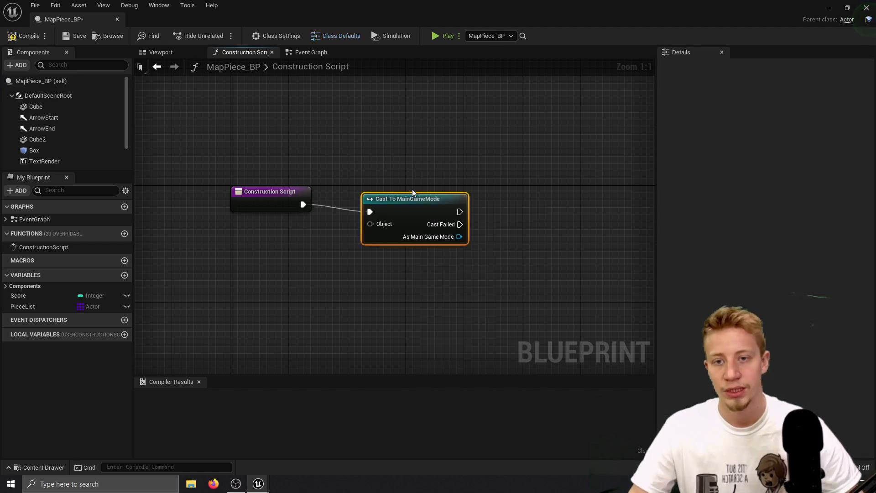
- Feed the Object input of the MainGameMode cast from a Get Game Mode node
{"action": "left_click_drag", "start_coordinate": [370, 224], "coordinate": [298, 267]}
{"action": "type", "text": "get game"}
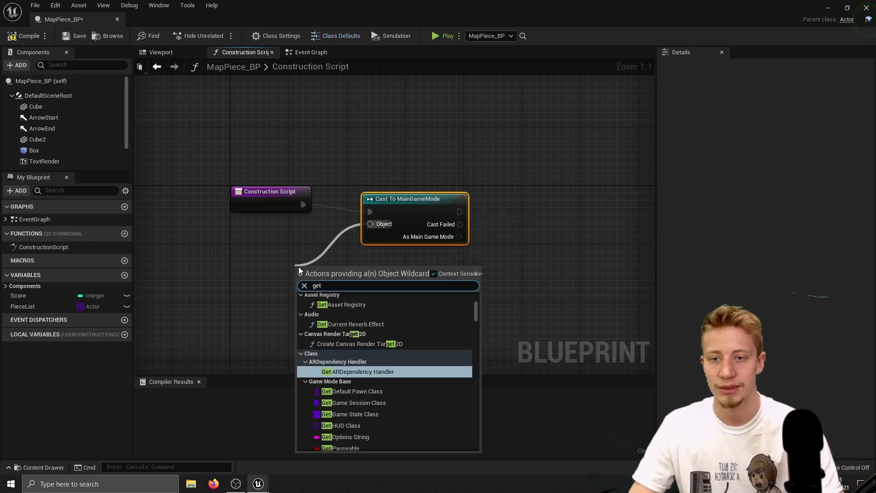
{"action": "key", "text": "Down"}
{"action": "key", "text": "Down"}
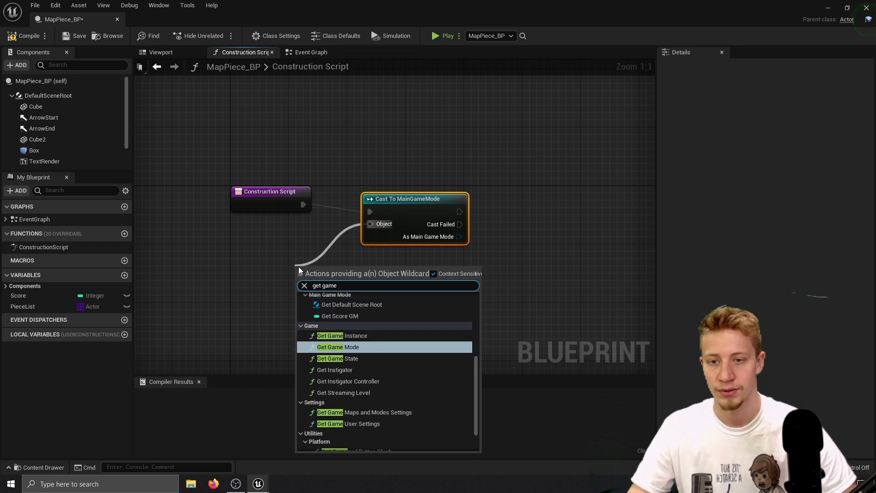
{"action": "key", "text": "Return"}
- Get the Score GM variable from the cast's As Main Game Mode output and compile MapPiece_BP
{"action": "right_click_drag", "start_coordinate": [499, 256], "coordinate": [464, 272]}
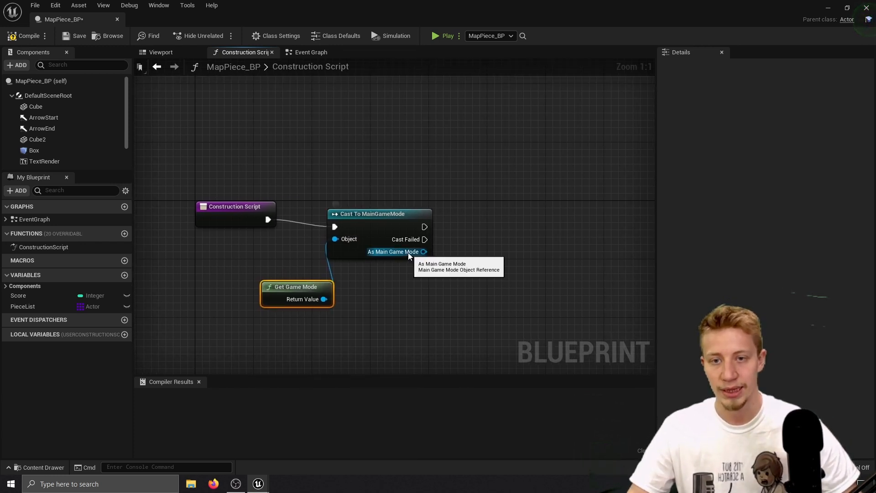
{"action": "left_click_drag", "start_coordinate": [424, 251], "coordinate": [472, 264]}
{"action": "type", "text": "get scor"}
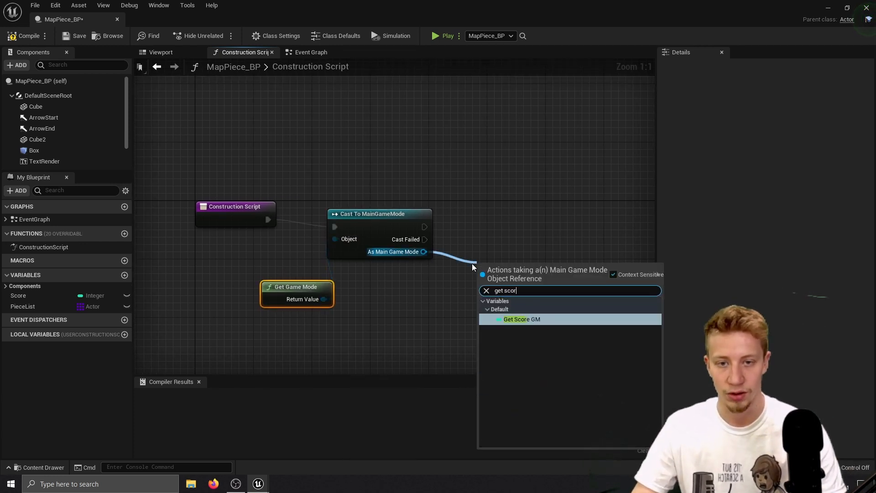
{"action": "key", "text": "Return"}
{"action": "right_click_drag", "start_coordinate": [471, 263], "coordinate": [408, 230]}
{"action": "key", "text": "F7"}
- Delete the event graph's Delay node and paste the Set Text, Text Render, ToText and Score nodes beside Score GM in the Construction Script
{"action": "left_click", "coordinate": [316, 53]}
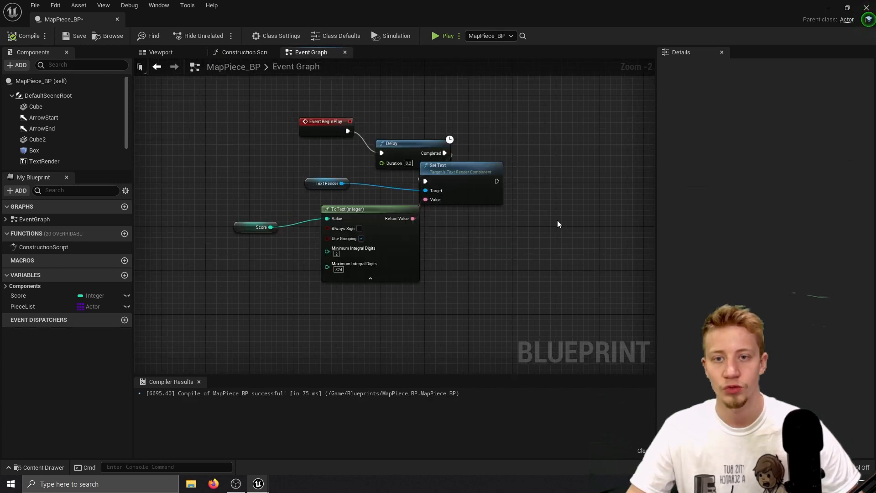
{"action": "left_click", "coordinate": [410, 144]}
{"action": "key", "text": "Delete"}
{"action": "left_click_drag", "start_coordinate": [516, 277], "coordinate": [269, 175]}
{"action": "left_click", "coordinate": [230, 54]}
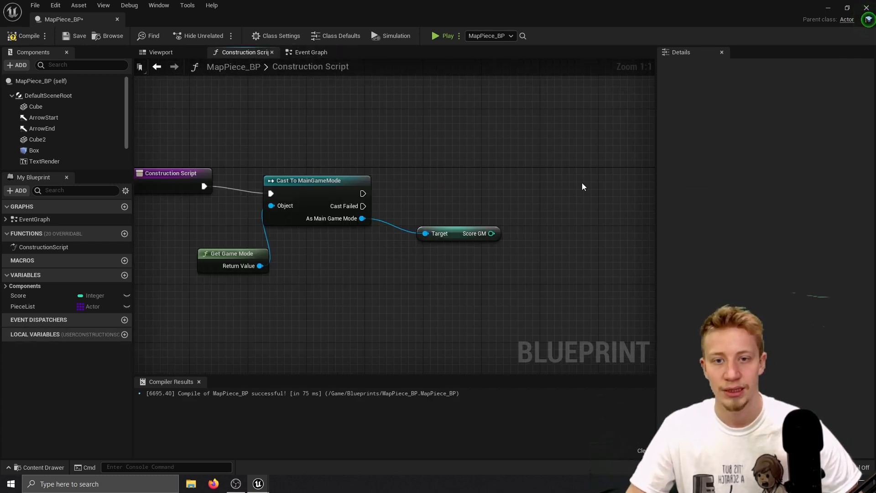
{"action": "key", "text": "ctrl+v"}
{"action": "right_click_drag", "start_coordinate": [582, 186], "coordinate": [467, 153]}
{"action": "left_click_drag", "start_coordinate": [474, 178], "coordinate": [445, 210]}
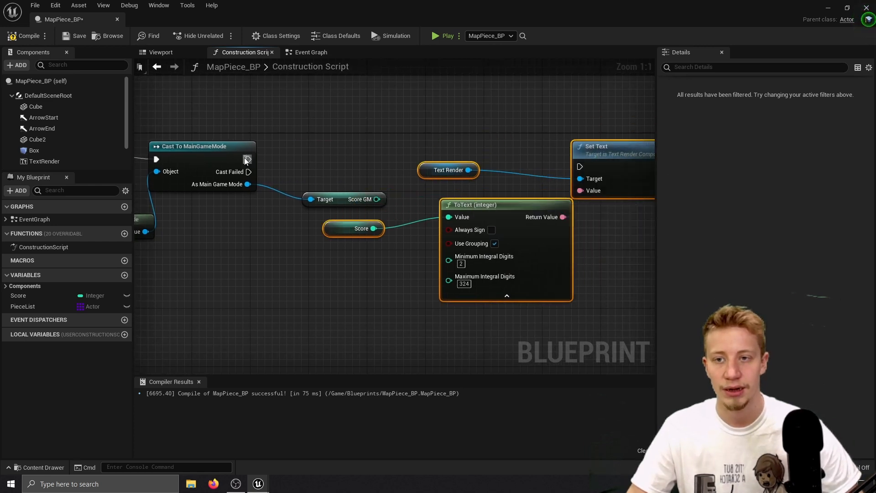
- Wire the MainGameMode cast's execution output to Set Text and feed Score GM into ToText's Value in the Construction Script
{"action": "left_click_drag", "start_coordinate": [247, 159], "coordinate": [579, 166]}
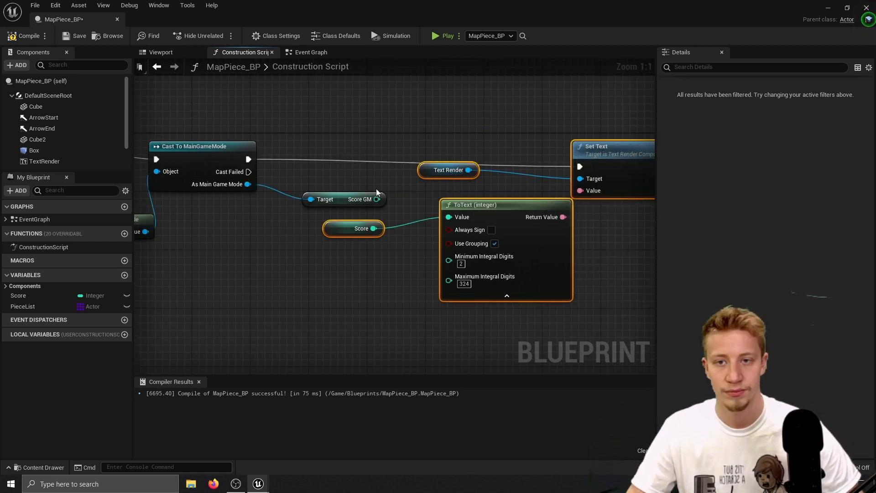
{"action": "left_click_drag", "start_coordinate": [377, 199], "coordinate": [380, 202]}
{"action": "left_click_drag", "start_coordinate": [453, 220], "coordinate": [453, 220]}
{"action": "left_click_drag", "start_coordinate": [365, 229], "coordinate": [335, 258]}
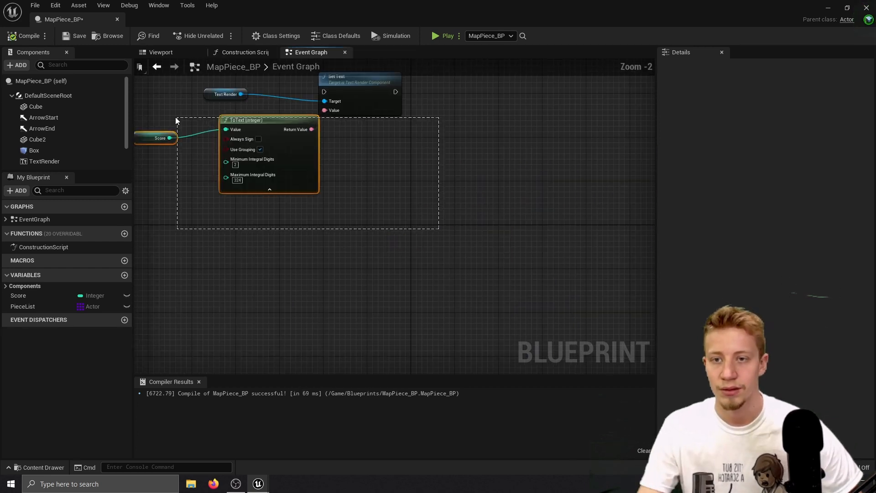
- Delete the leftover Score, ToText, Text Render and Set Text nodes from the Event Graph
{"action": "left_click_drag", "start_coordinate": [175, 116], "coordinate": [146, 151]}
{"action": "key", "text": "Delete"}
{"action": "left_click_drag", "start_coordinate": [483, 336], "coordinate": [163, 131]}
{"action": "key", "text": "Delete"}
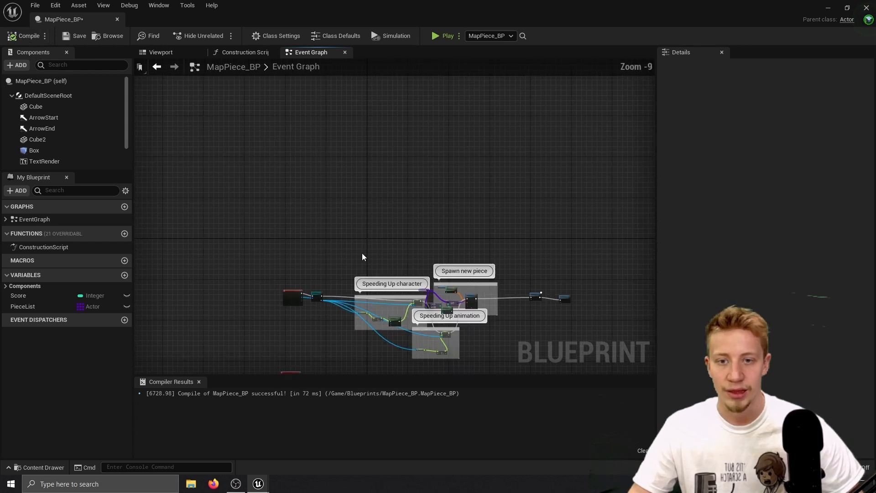
- Copy the Cast To MainGameMode and Get Game Mode nodes into the Event Graph and run the cast after Cast To MainCharacter_BP
{"action": "right_click_drag", "start_coordinate": [362, 255], "coordinate": [364, 160]}
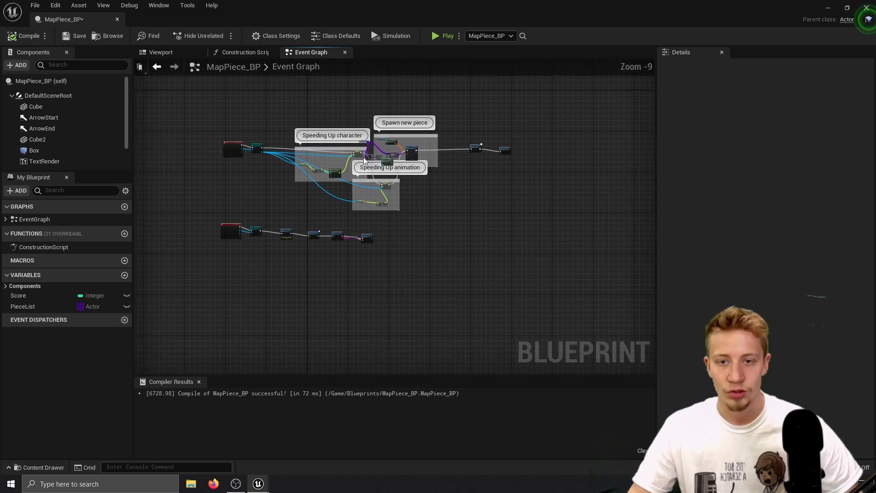
{"action": "scroll", "coordinate": [364, 160], "scroll_direction": "up", "scroll_amount": 7}
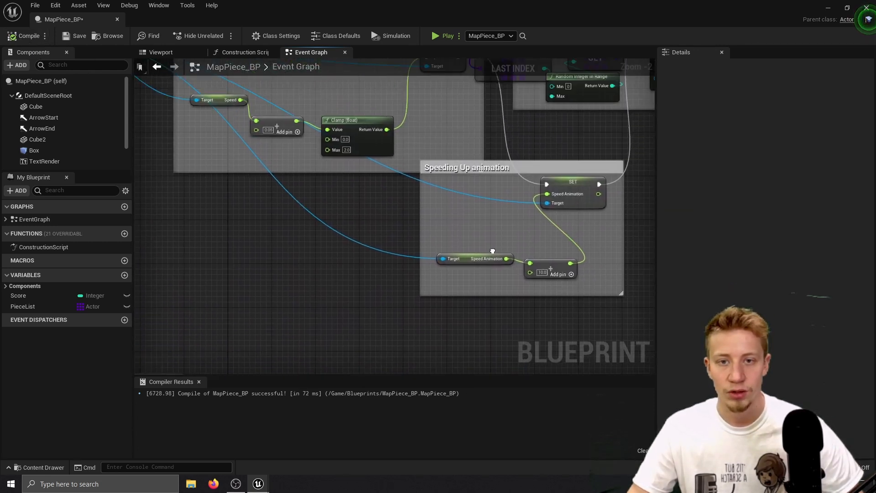
{"action": "scroll", "coordinate": [493, 251], "scroll_direction": "down", "scroll_amount": 3}
{"action": "scroll", "coordinate": [523, 256], "scroll_direction": "up", "scroll_amount": 2}
{"action": "right_click_drag", "start_coordinate": [590, 127], "coordinate": [328, 133]}
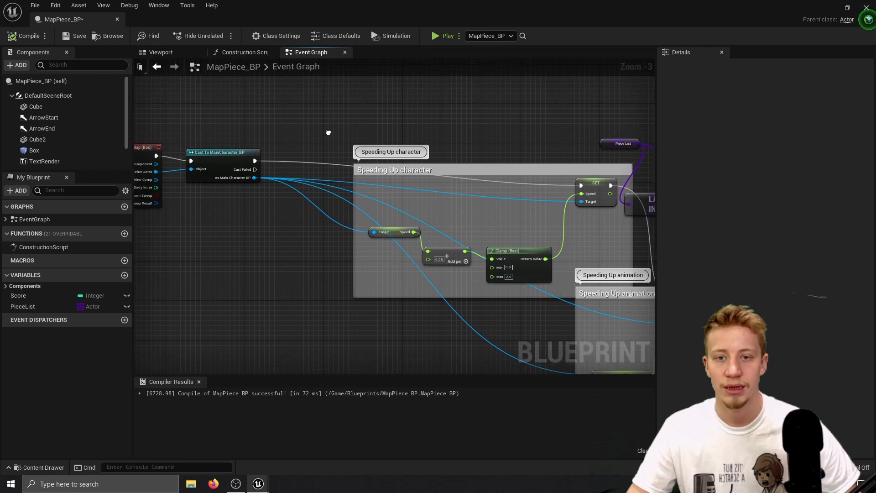
{"action": "scroll", "coordinate": [328, 132], "scroll_direction": "up", "scroll_amount": 3}
{"action": "right_click_drag", "start_coordinate": [284, 195], "coordinate": [218, 185]}
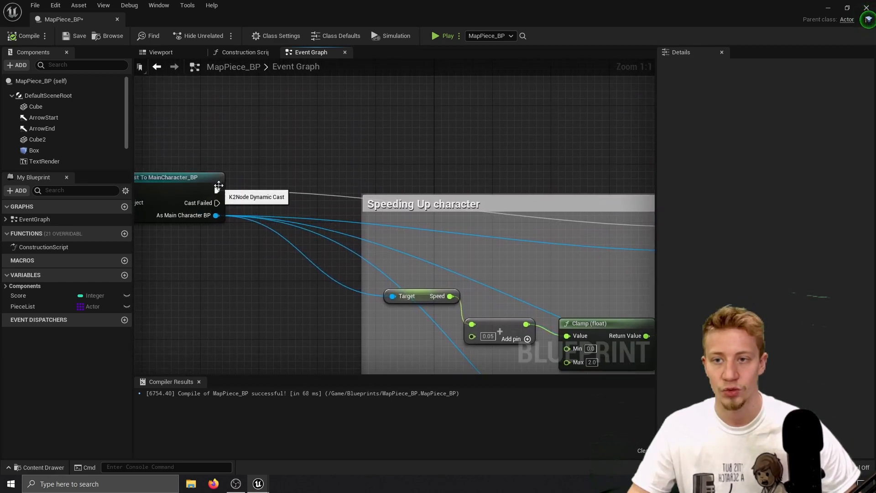
{"action": "left_click_drag", "start_coordinate": [217, 190], "coordinate": [302, 172]}
{"action": "key", "text": "Escape"}
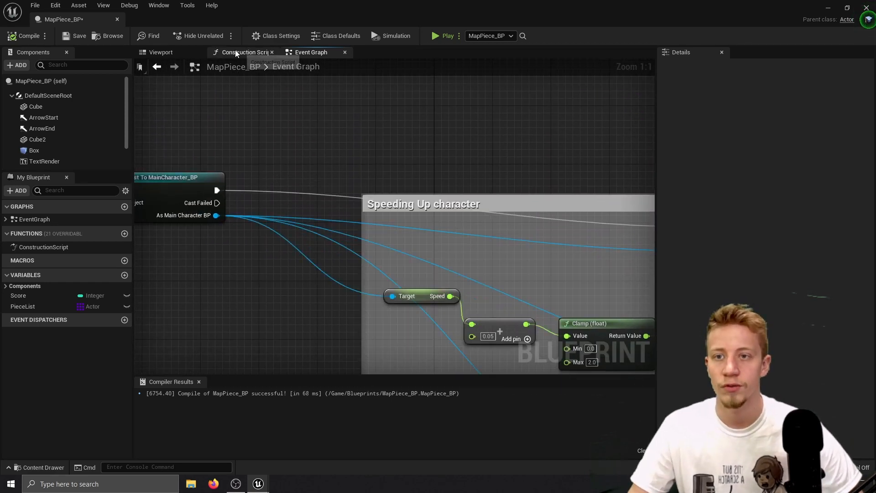
{"action": "left_click", "coordinate": [235, 53]}
{"action": "left_click_drag", "start_coordinate": [316, 223], "coordinate": [251, 107]}
{"action": "key", "text": "ctrl+c"}
{"action": "left_click", "coordinate": [305, 52]}
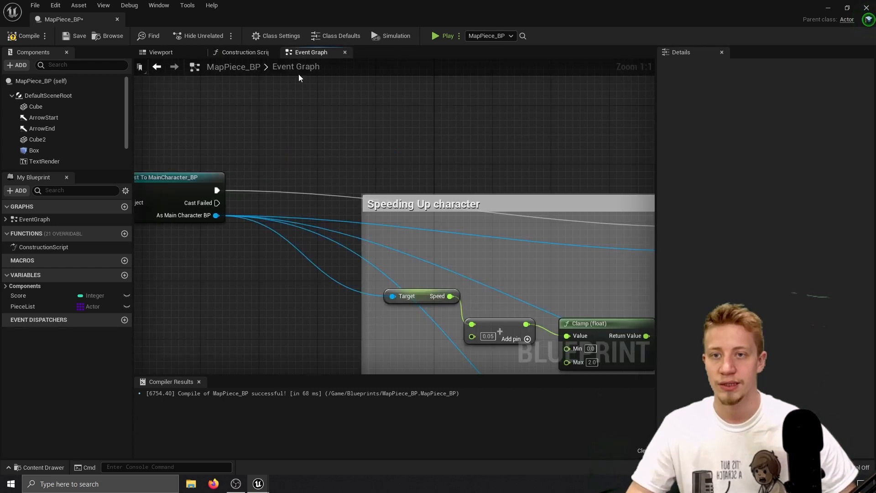
{"action": "key", "text": "ctrl+v"}
{"action": "left_click_drag", "start_coordinate": [376, 168], "coordinate": [363, 147]}
{"action": "left_click_drag", "start_coordinate": [217, 190], "coordinate": [371, 117]}
- Add a Set Score GM node from the cast's As Main Game Mode output and place it beside the cast
{"action": "right_click_drag", "start_coordinate": [370, 117], "coordinate": [245, 204]}
{"action": "left_click_drag", "start_coordinate": [343, 230], "coordinate": [414, 209]}
{"action": "type", "text": "set score"}
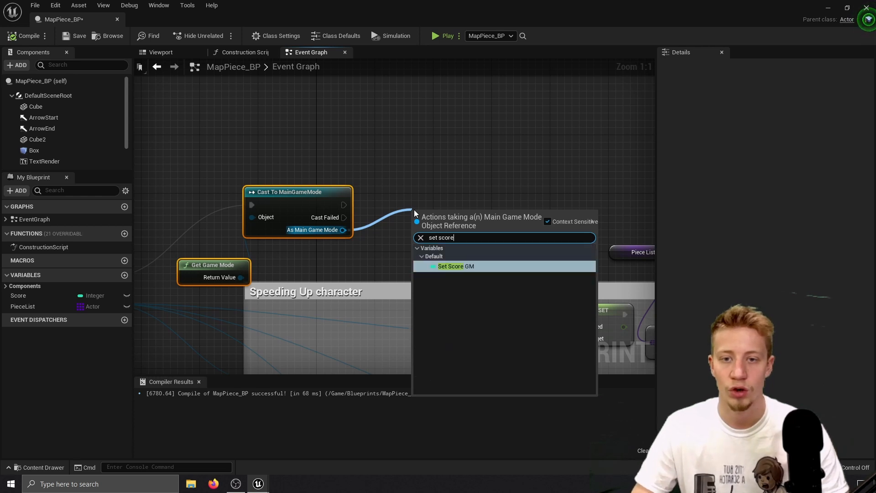
{"action": "key", "text": "Return"}
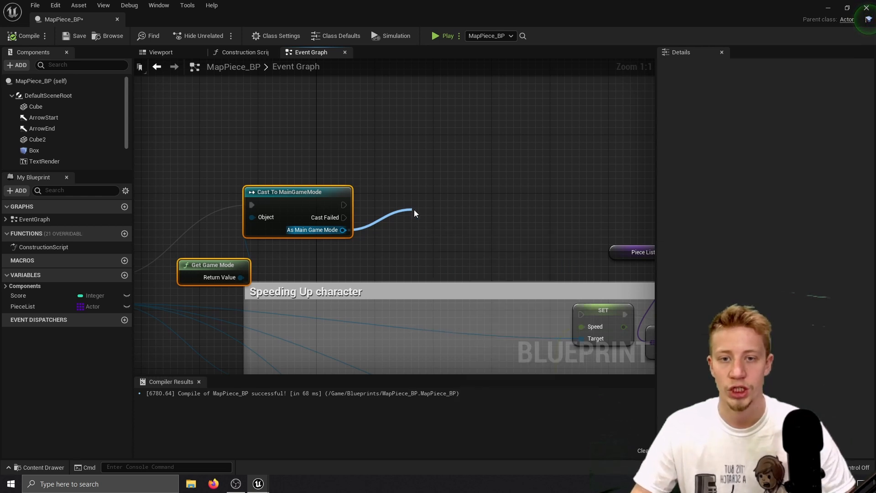
{"action": "left_click_drag", "start_coordinate": [450, 210], "coordinate": [479, 201]}
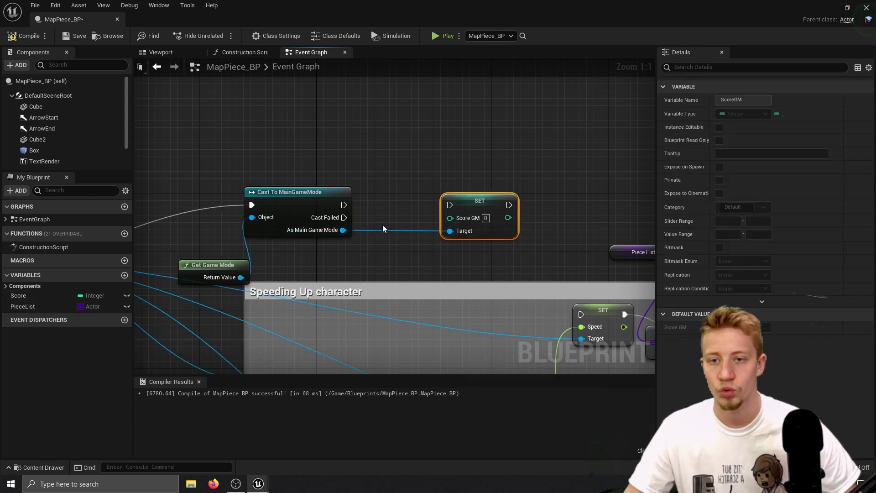
- Get Score GM from the cast, add 10 to it, feed the sum into the executed Set Score GM node and compile
{"action": "left_click_drag", "start_coordinate": [343, 230], "coordinate": [340, 263]}
{"action": "type", "text": "score"}
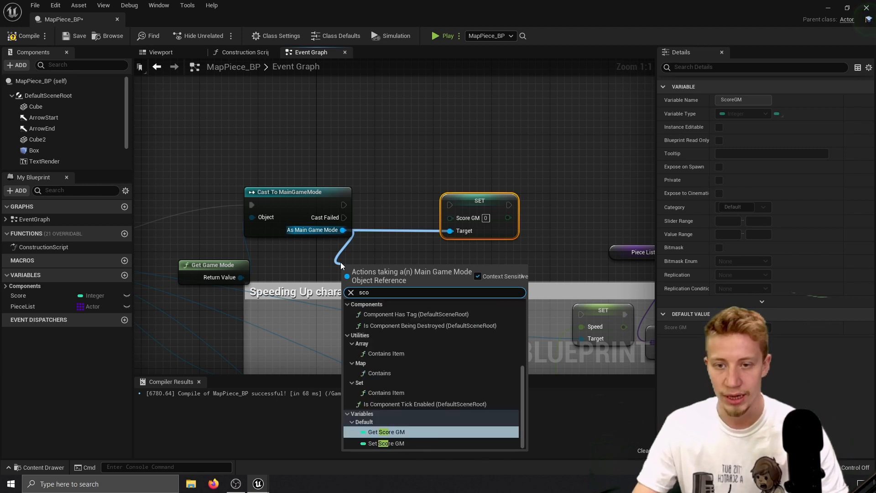
{"action": "key", "text": "Return"}
{"action": "left_click_drag", "start_coordinate": [414, 274], "coordinate": [417, 176]}
{"action": "type", "text": "+"}
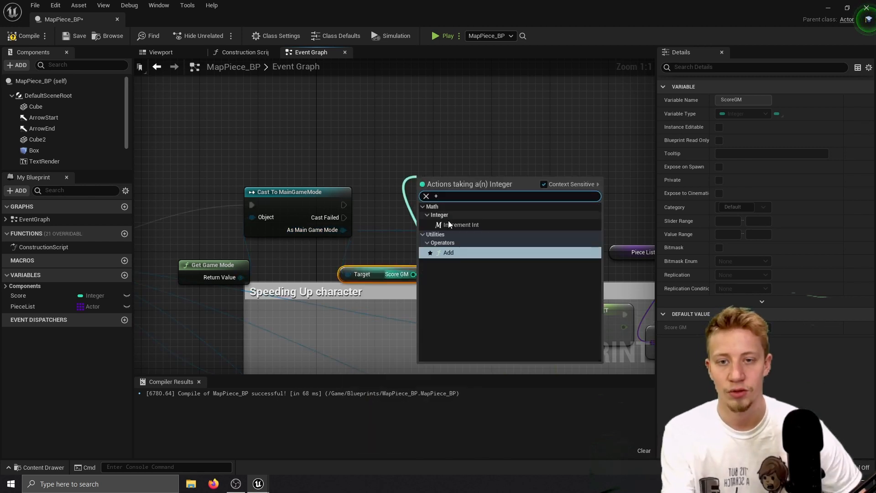
{"action": "key", "text": "Return"}
{"action": "left_click_drag", "start_coordinate": [479, 201], "coordinate": [419, 195]}
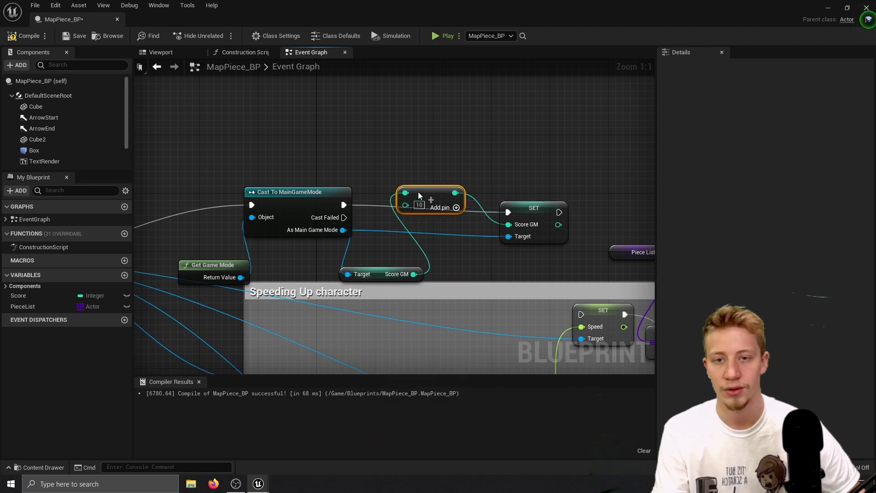
{"action": "left_click", "coordinate": [23, 36]}
- Move the score nodes above the Speeding Up character section and group them in a comment titled "Adding score"
{"action": "left_click_drag", "start_coordinate": [547, 154], "coordinate": [220, 260]}
{"action": "left_click_drag", "start_coordinate": [292, 198], "coordinate": [278, 109]}
{"action": "right_click_drag", "start_coordinate": [407, 203], "coordinate": [430, 252]}
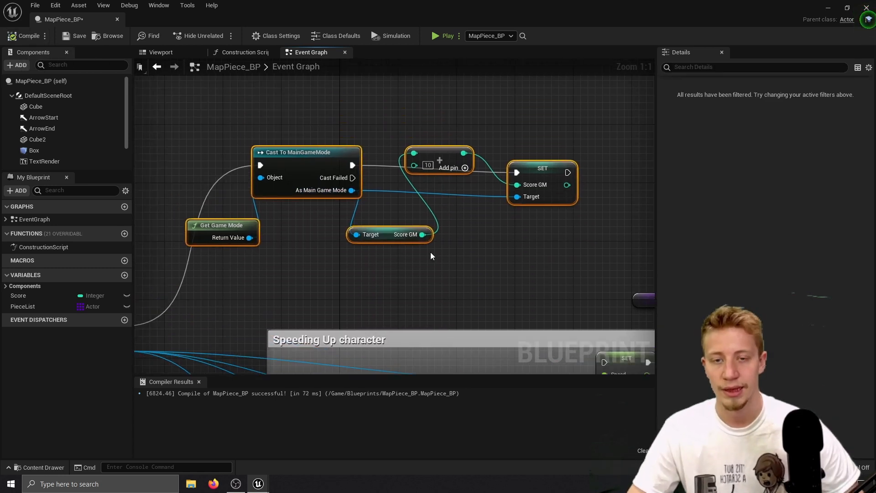
{"action": "scroll", "coordinate": [460, 237], "scroll_direction": "down", "scroll_amount": 1}
{"action": "key", "text": "c"}
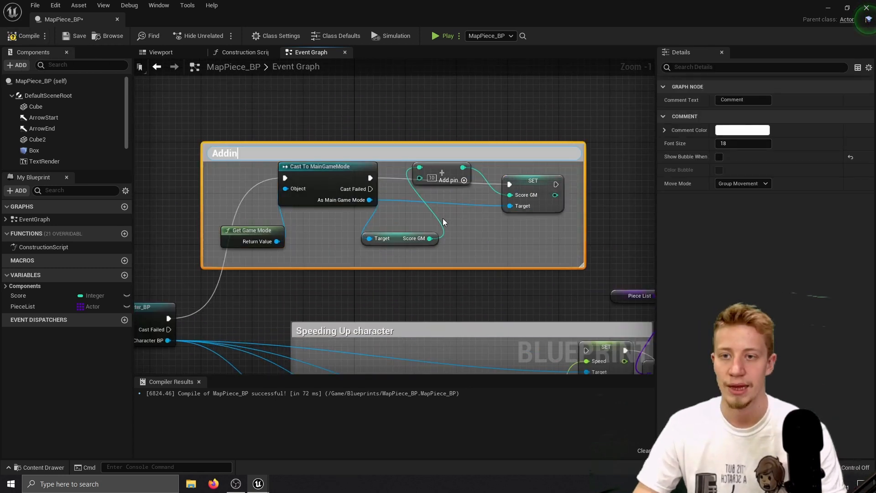
{"action": "type", "text": "Adding sco"}
{"action": "key", "text": "Return"}
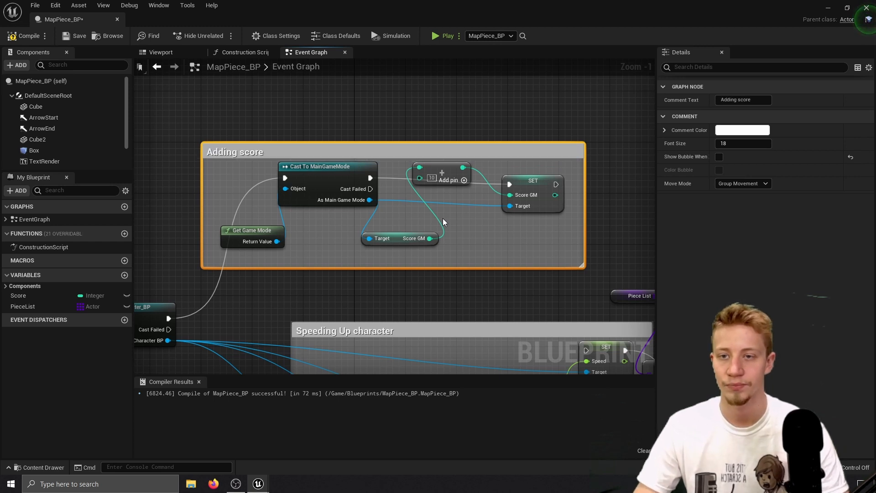
- Connect the Set Score GM node's execution output to the Set Speed node in the Speeding Up character section
{"action": "left_click", "coordinate": [238, 53]}
{"action": "scroll", "coordinate": [440, 217], "scroll_direction": "down", "scroll_amount": 1}
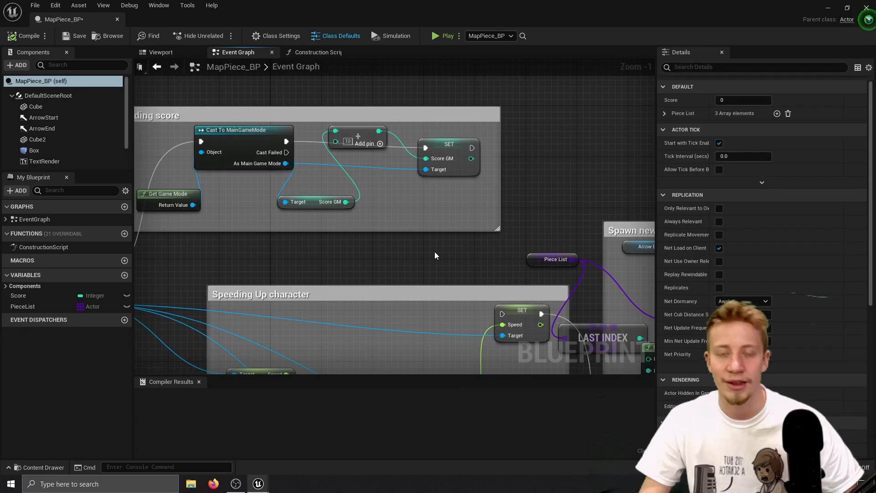
{"action": "right_click_drag", "start_coordinate": [505, 282], "coordinate": [472, 253]}
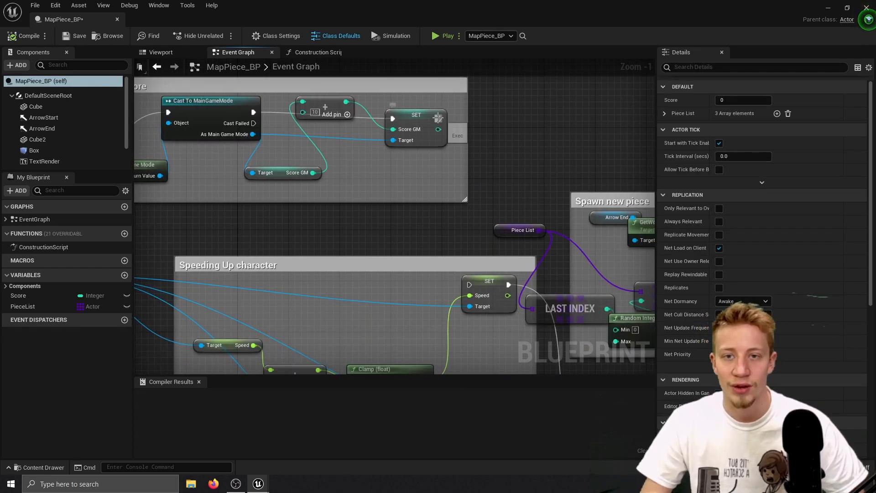
{"action": "left_click_drag", "start_coordinate": [438, 118], "coordinate": [469, 285]}
{"action": "right_click_drag", "start_coordinate": [141, 192], "coordinate": [296, 202]}
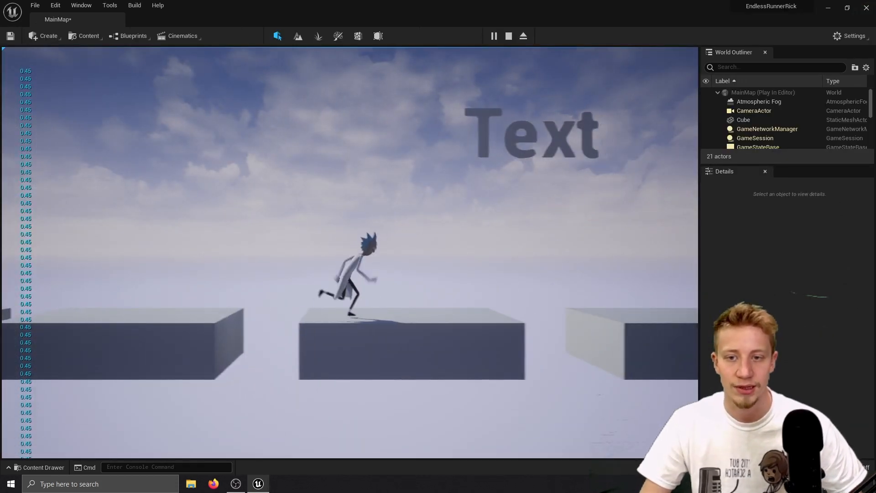
- Play-test the level, jumping across the platforms to check the score text on the map pieces
{"action": "key", "text": "space"}
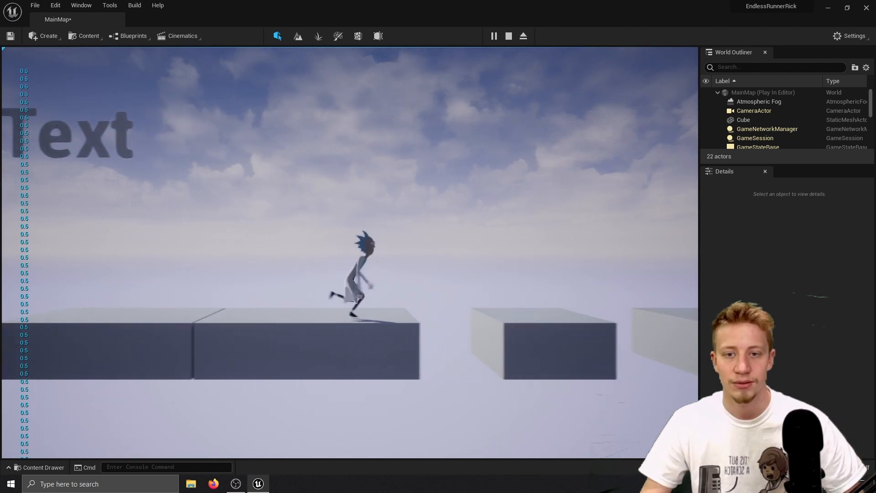
{"action": "key", "text": "space"}
{"action": "key", "text": "space"}
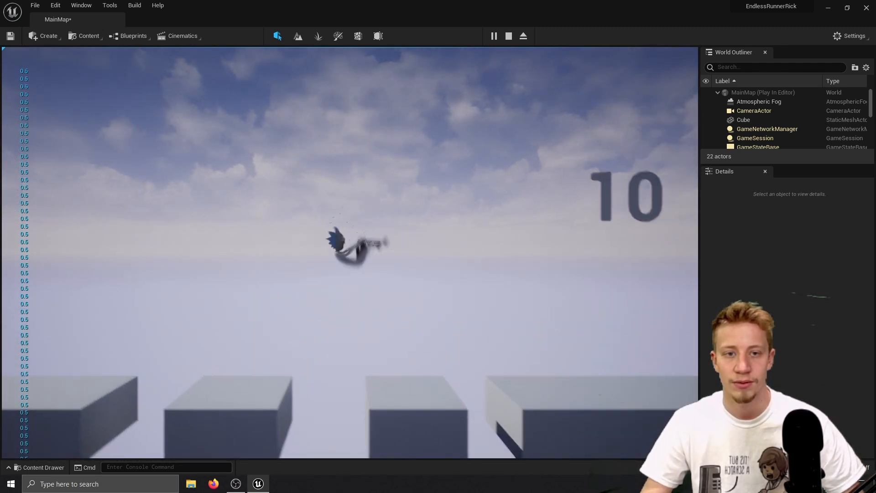
{"action": "key", "text": "space"}
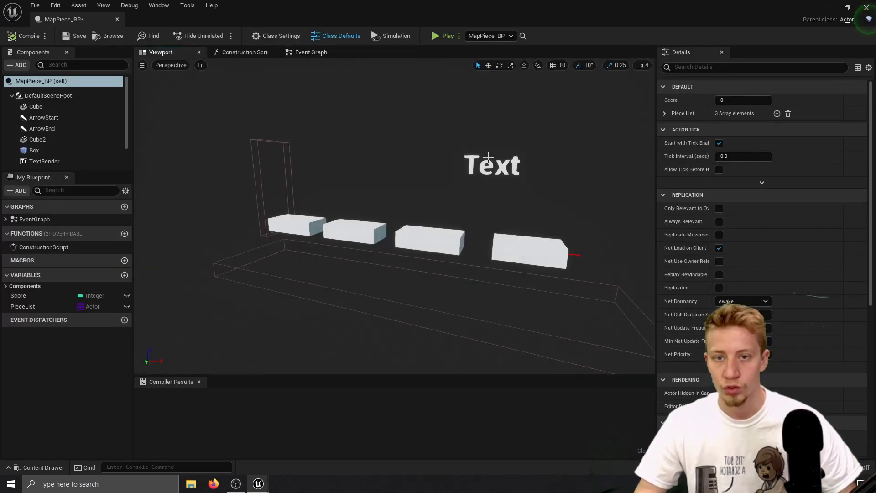
- Set the Text of MapPiece_BP's TextRender component to "GO GO GO"
{"action": "left_click", "coordinate": [488, 160]}
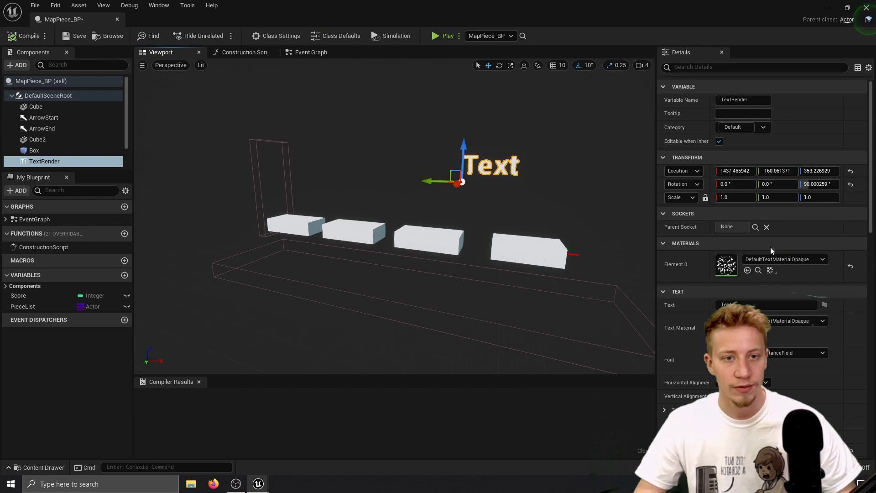
{"action": "left_click", "coordinate": [751, 304]}
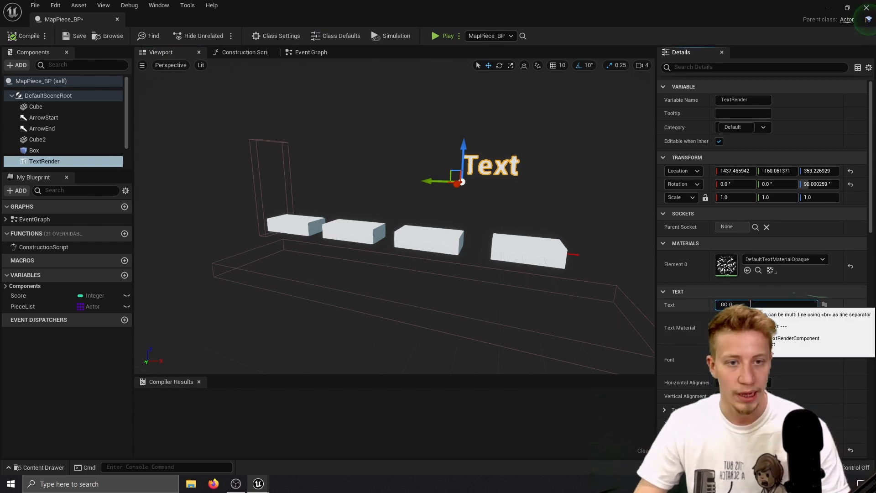
{"action": "type", "text": "GO GO GO"}
{"action": "key", "text": "Return"}
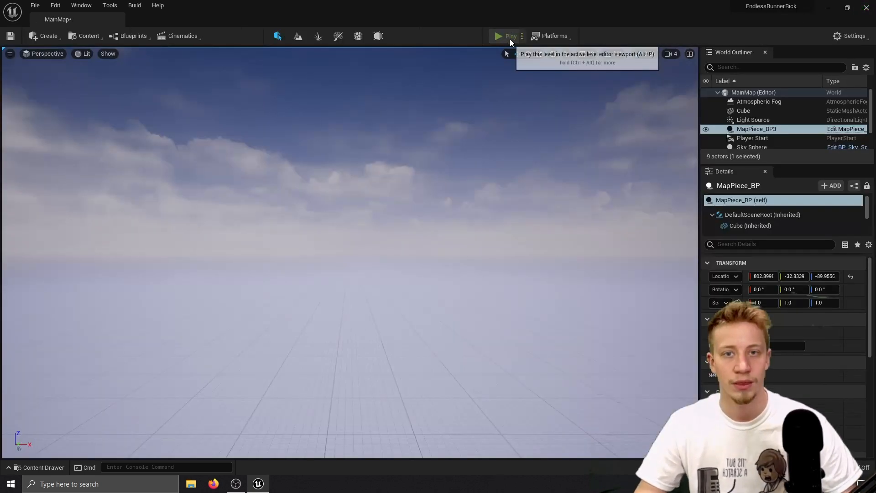
- Play MainMap again, jump across the platforms to check the new starting text, and stop the simulation
{"action": "left_click", "coordinate": [493, 36]}
{"action": "key", "text": "space"}
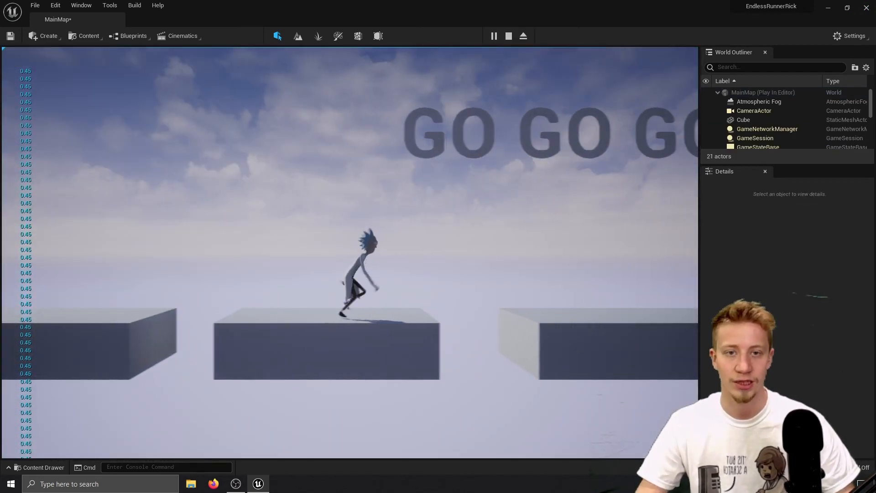
{"action": "key", "text": "space"}
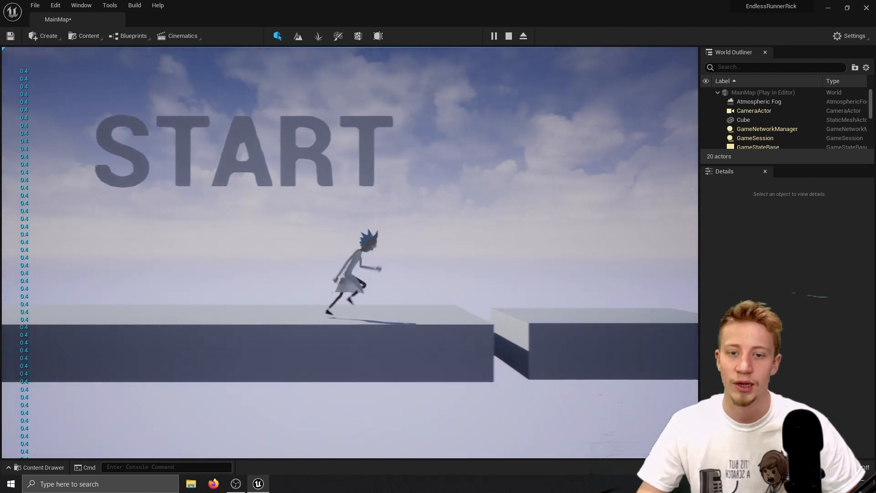
{"action": "key", "text": "Escape"}
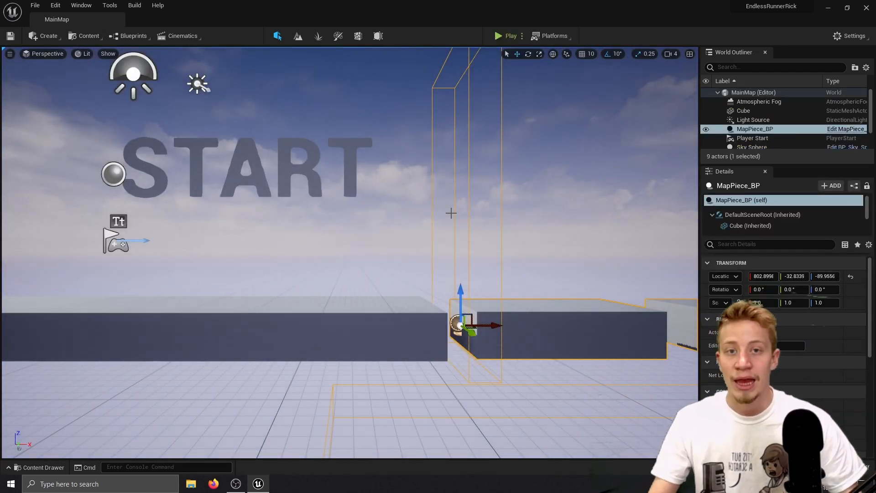